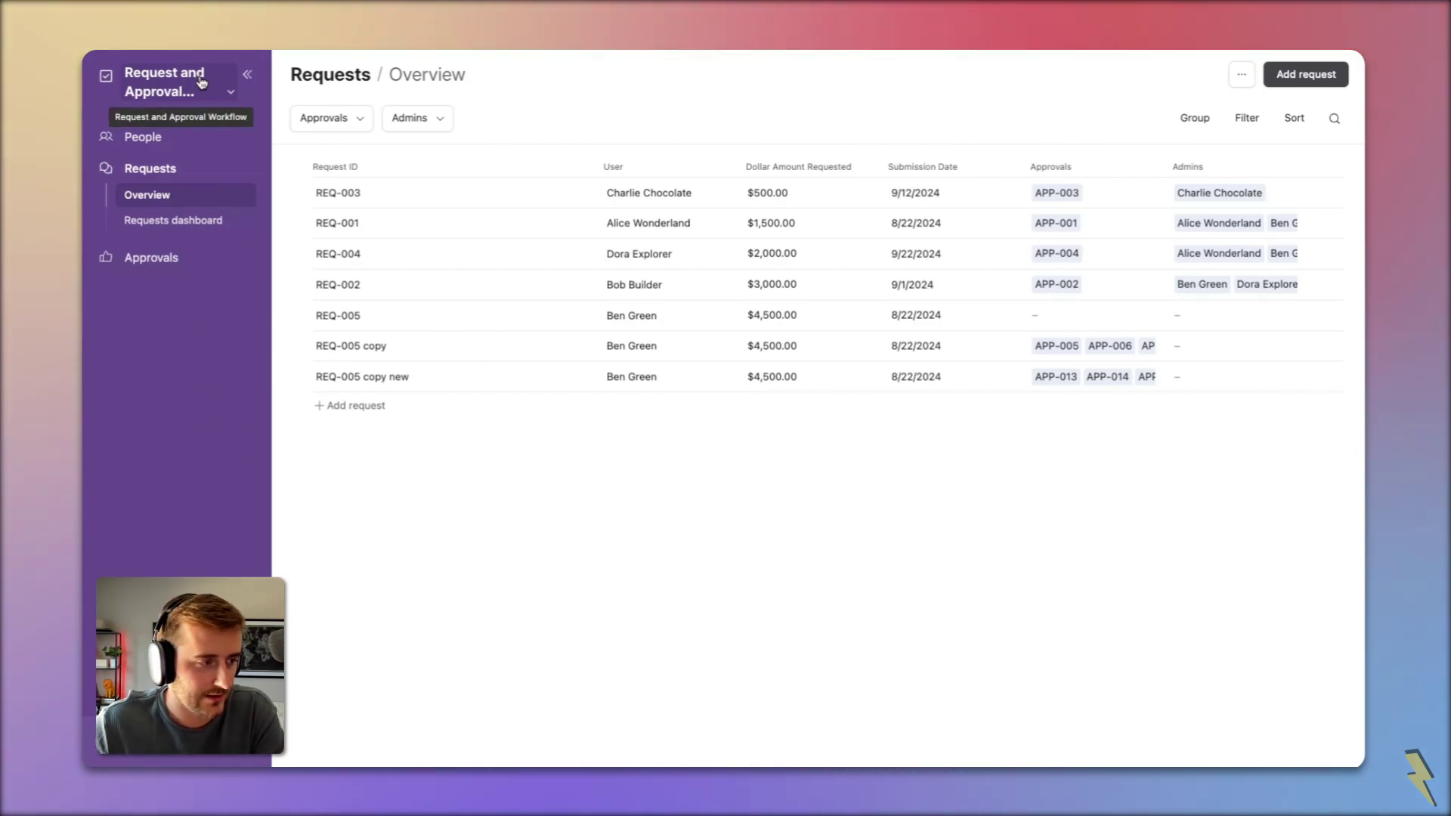
Step: Switch the interface to edit mode, open the Submit a New Request form and select its User field
click(201, 82)
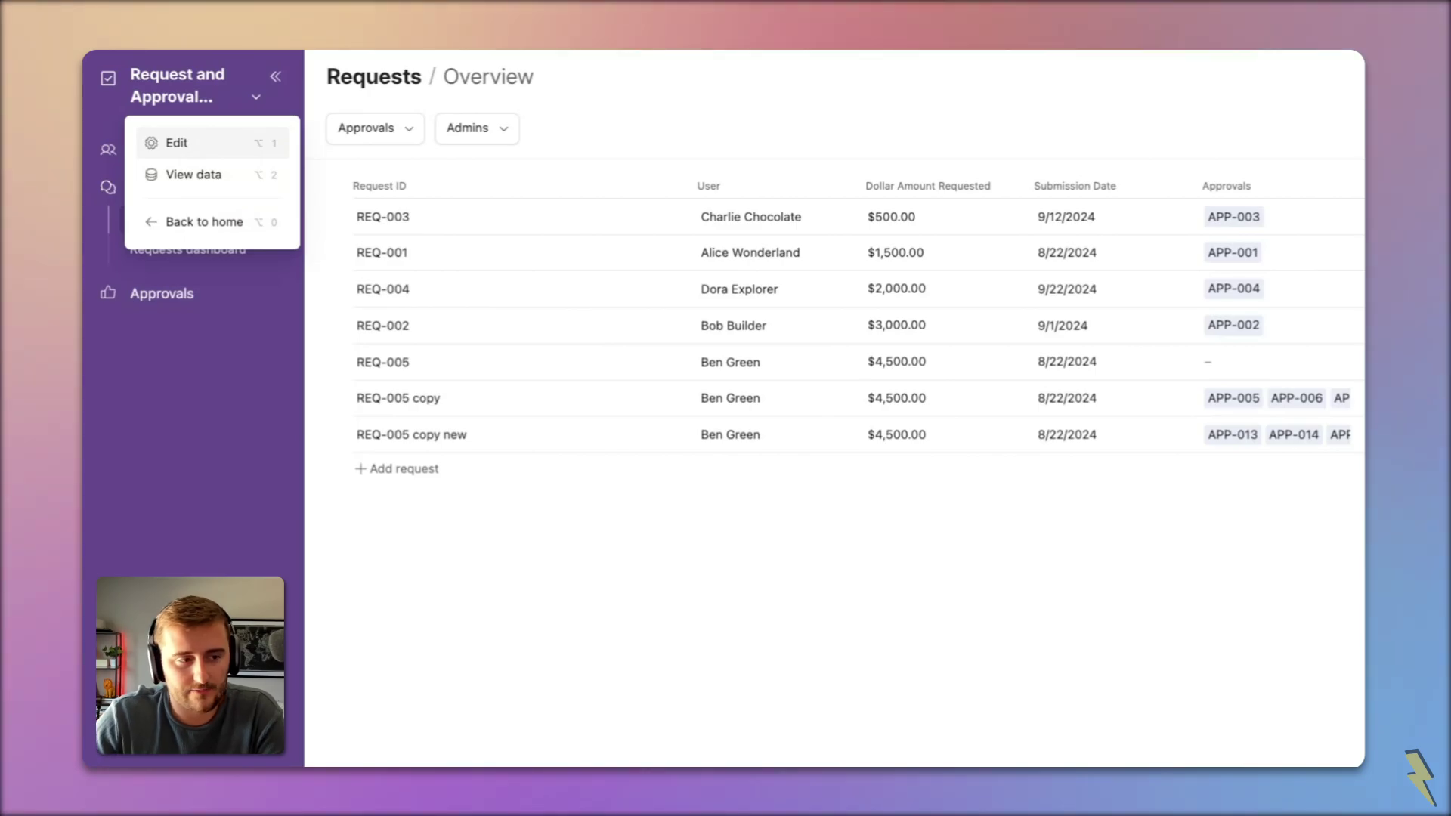
click(176, 143)
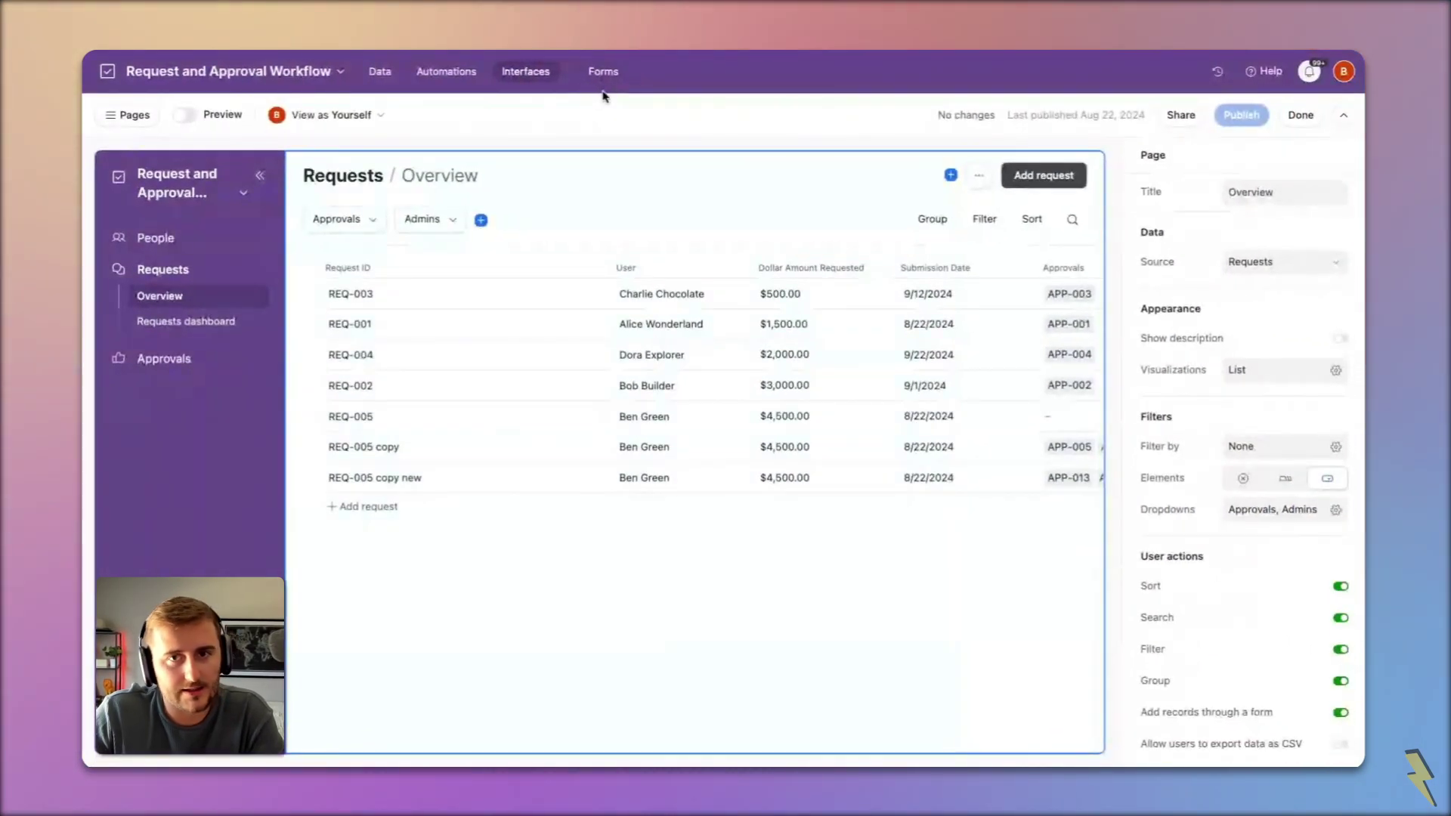
click(602, 71)
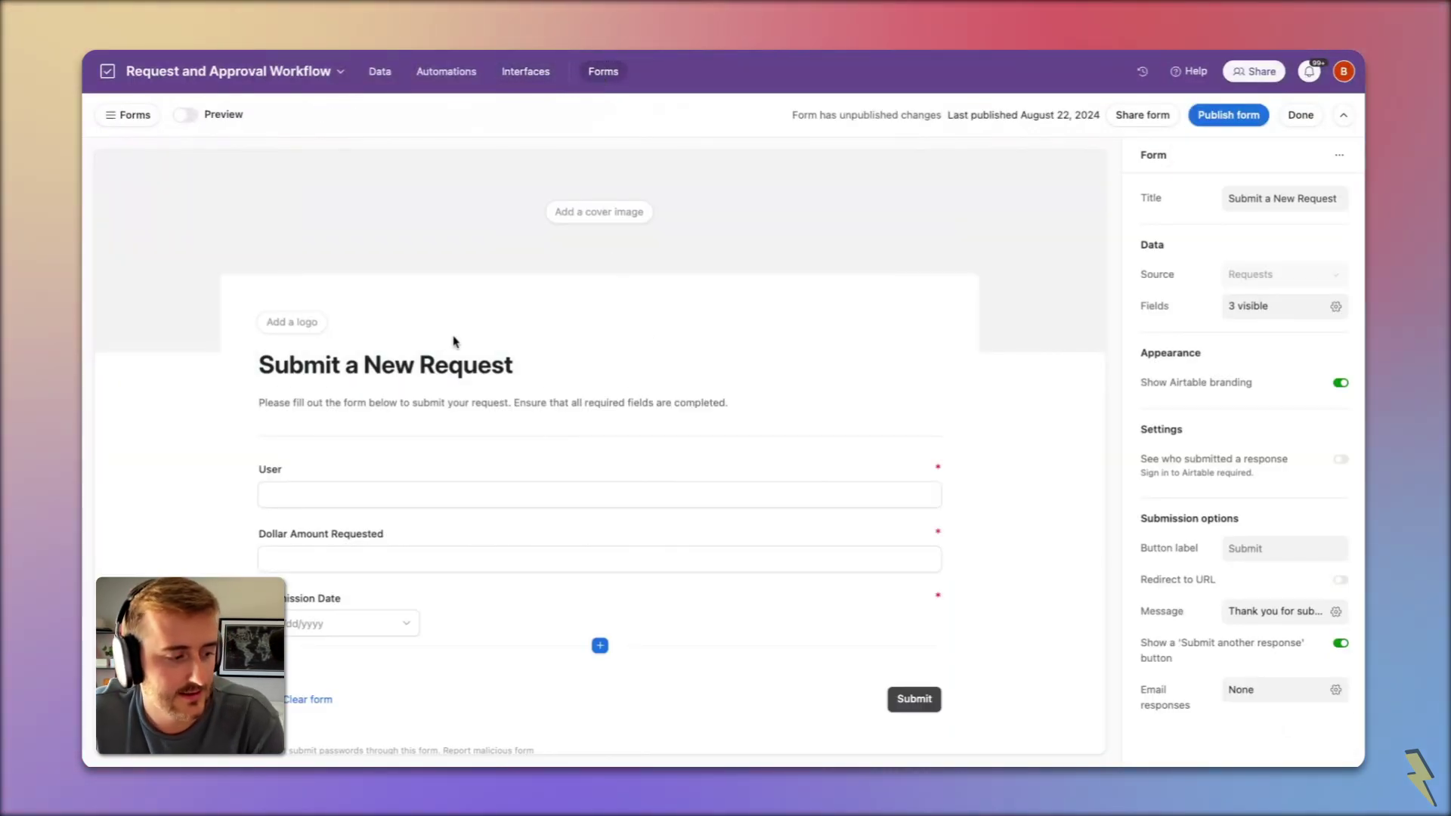
scroll(430, 342, down, 2)
click(497, 411)
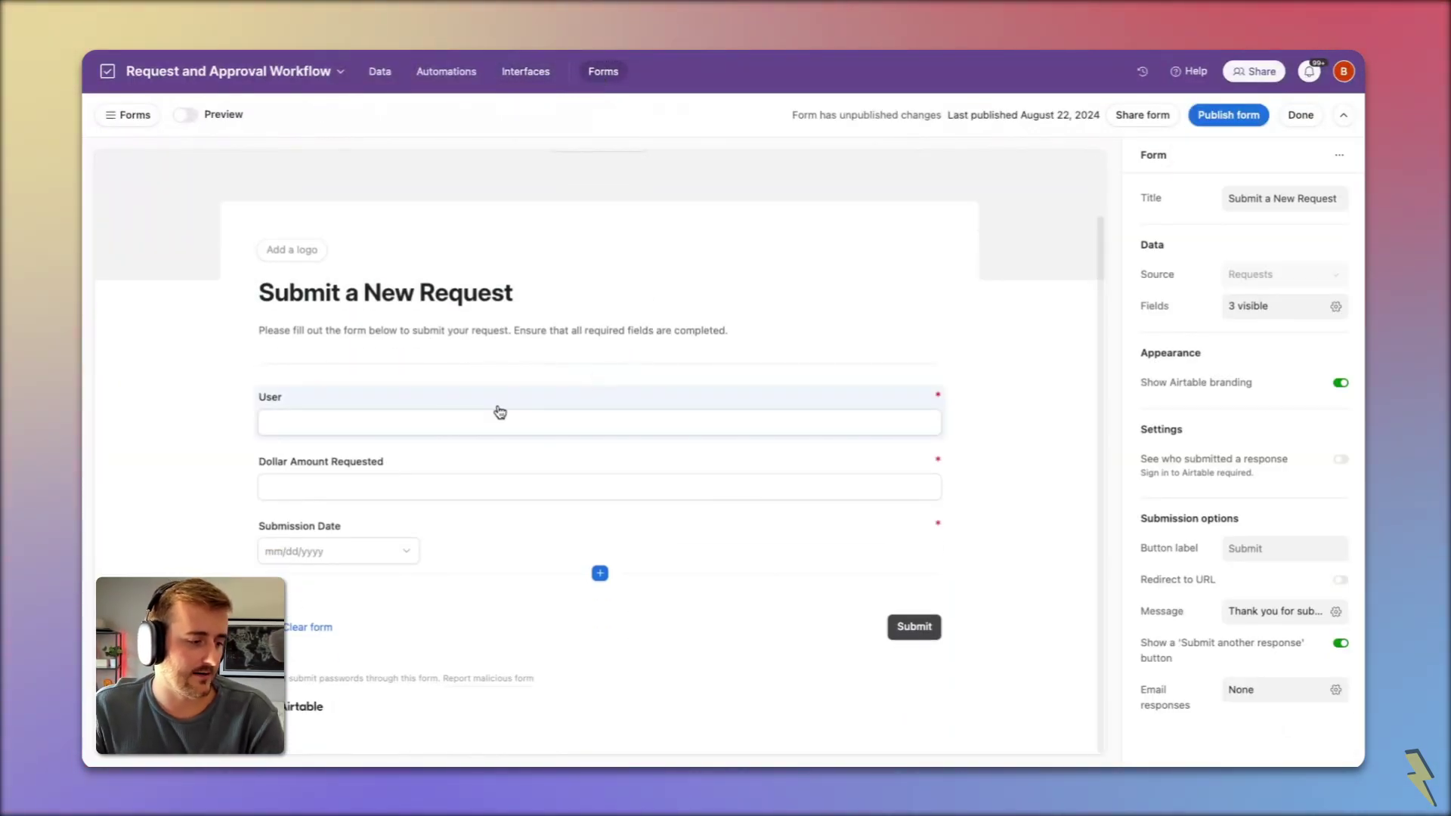
Step: Rename the form's User field to 'User Who Requested'
click(534, 471)
click(518, 537)
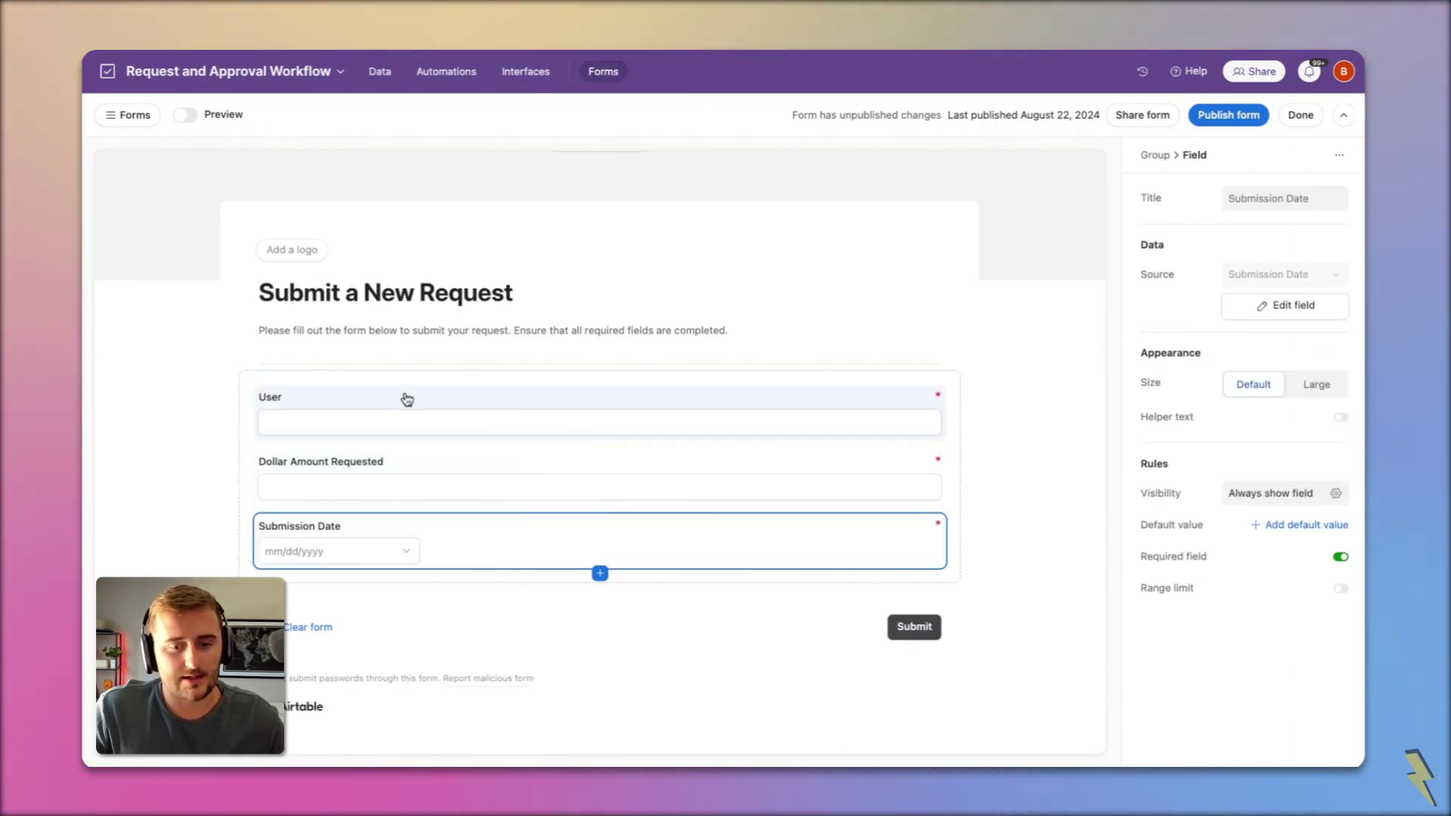
click(406, 399)
click(1243, 309)
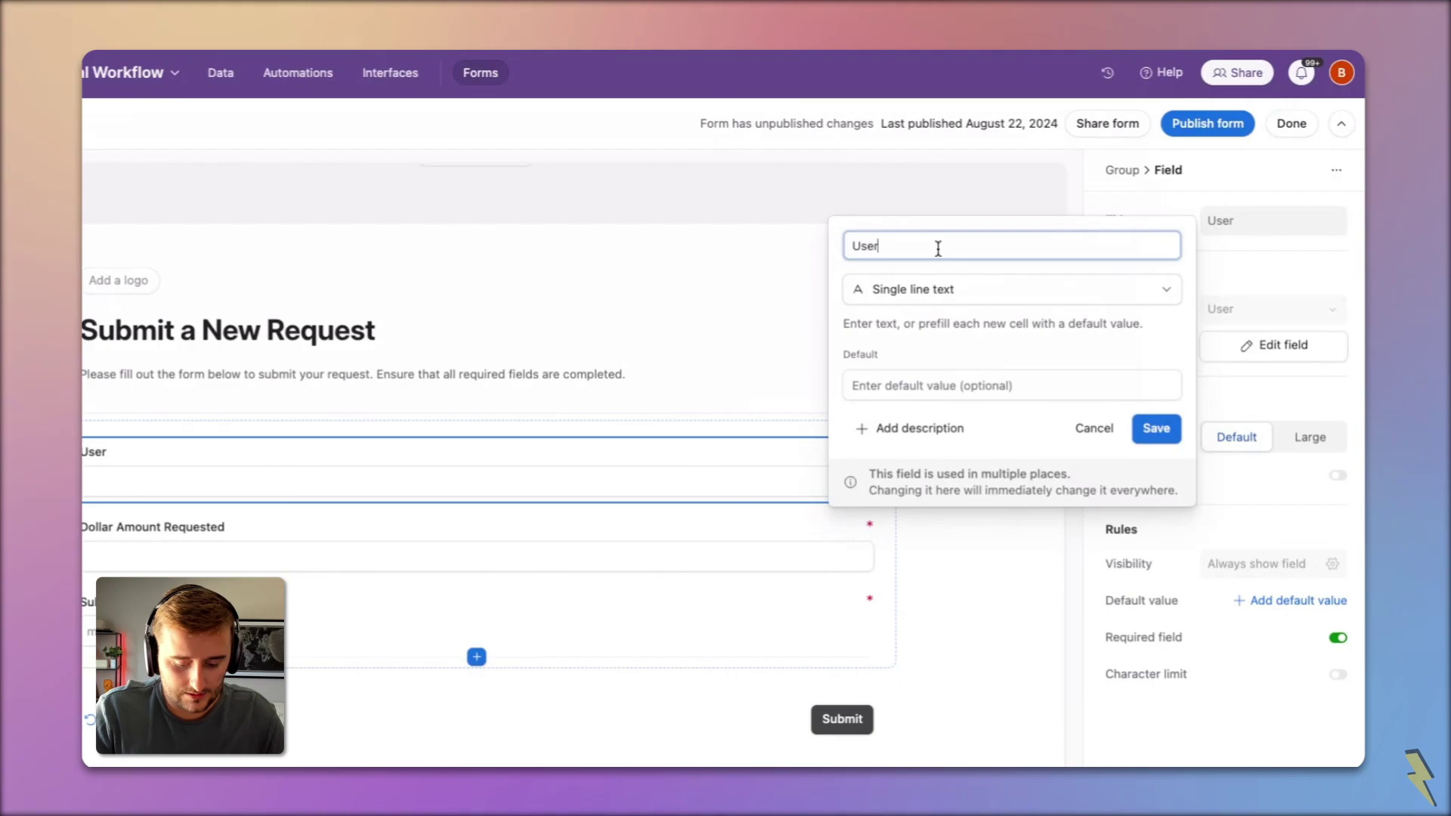
double_click(938, 249)
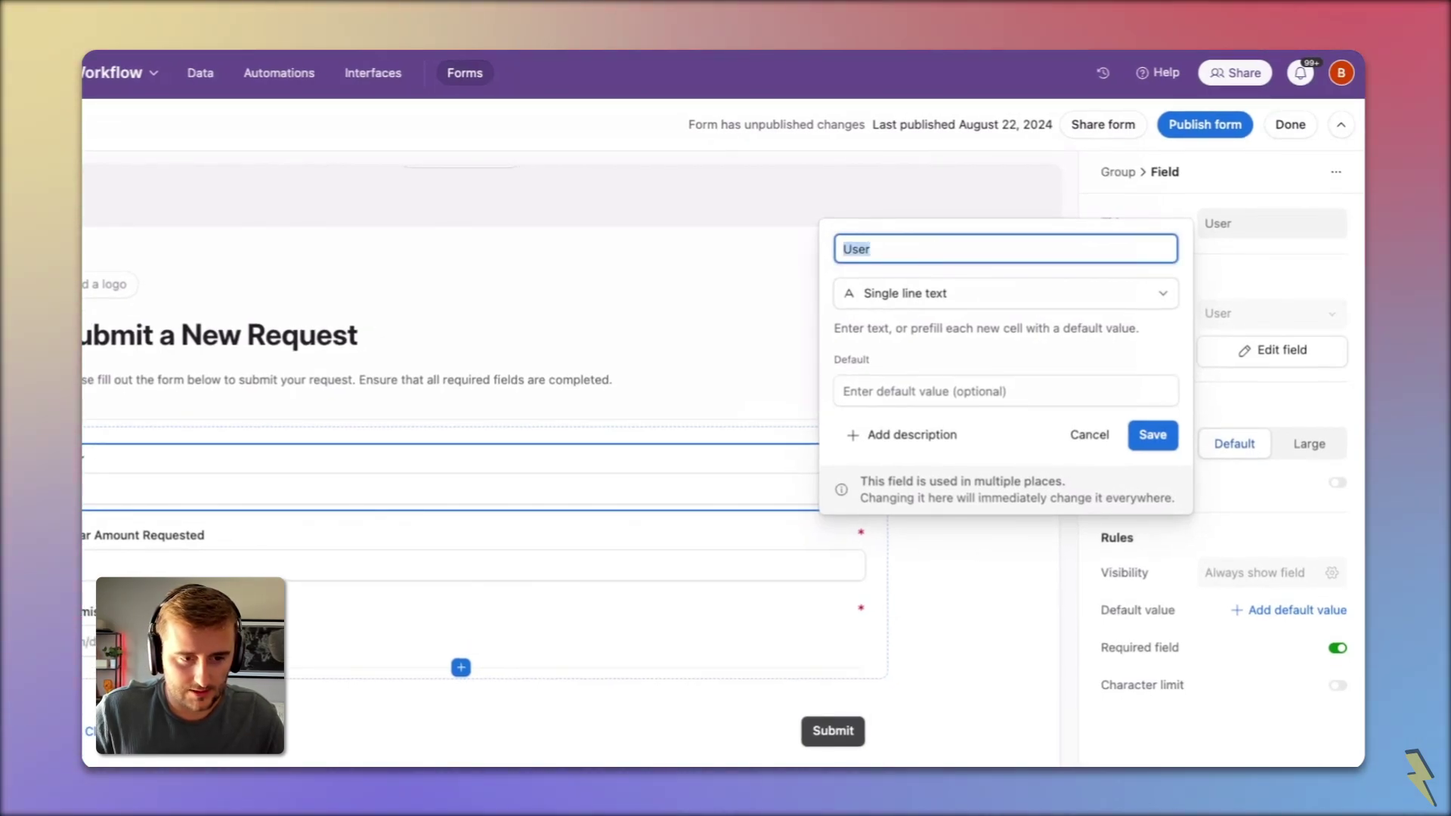
key(Right)
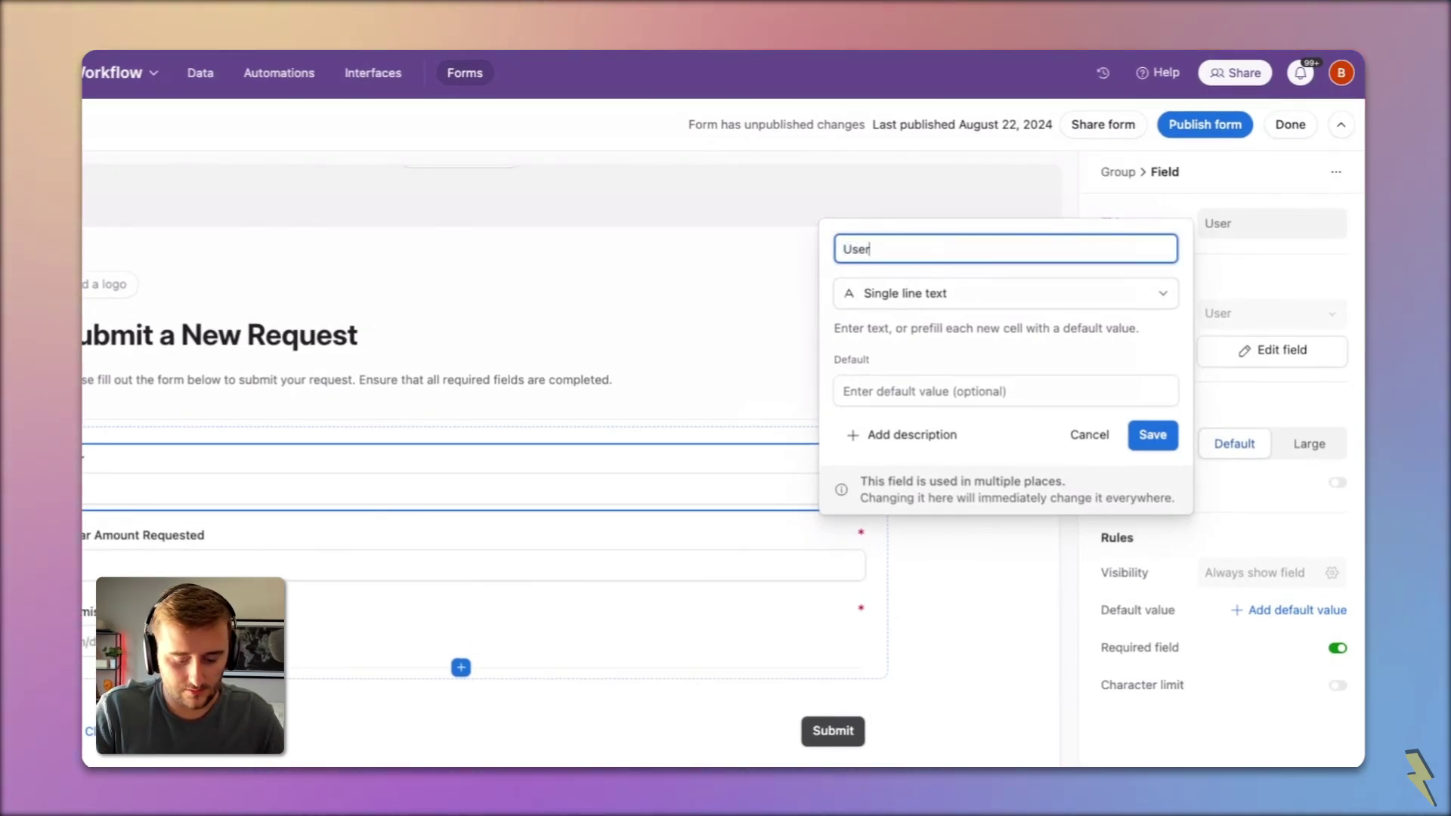
text(Wh)
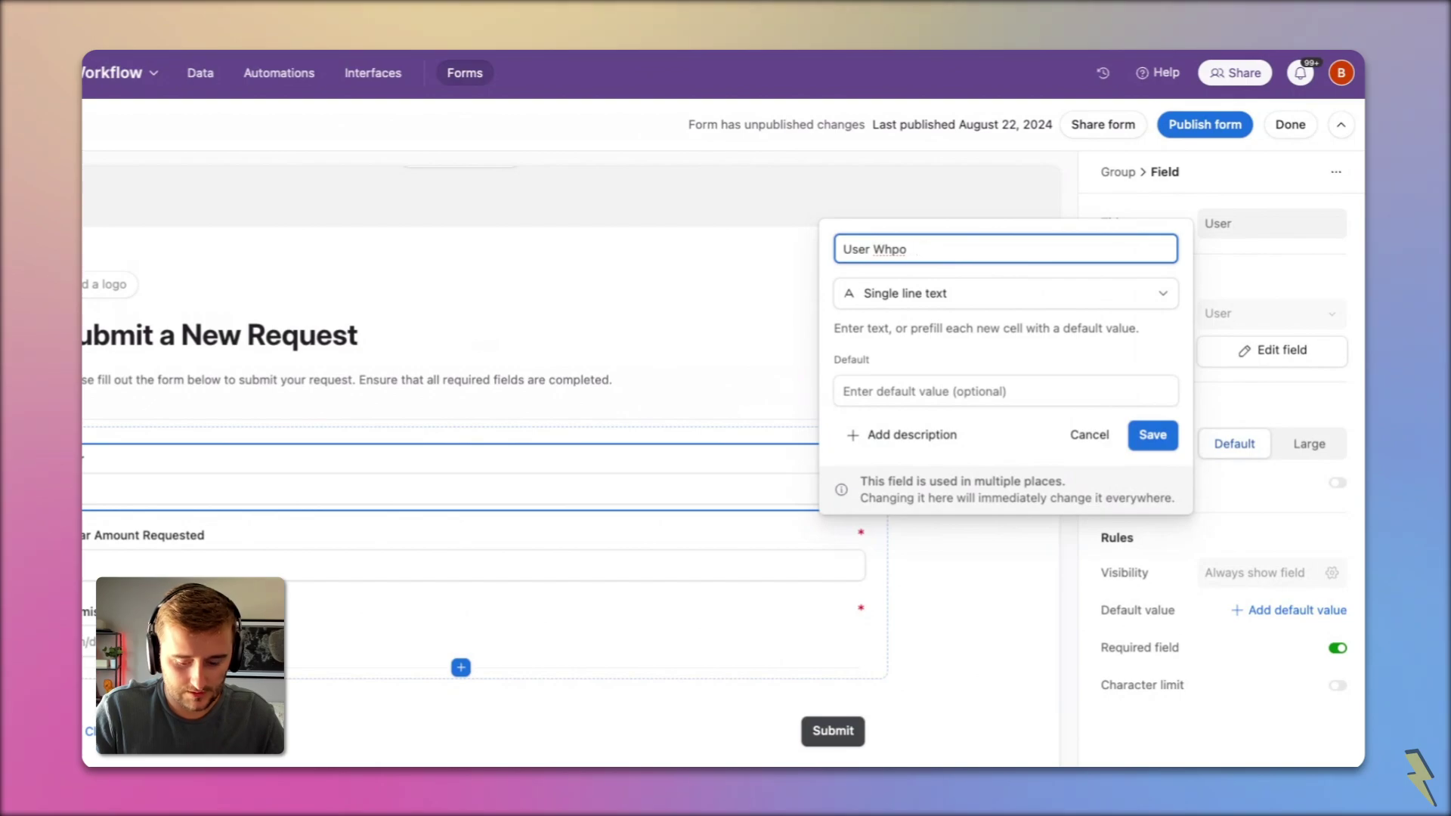
text(o Requested)
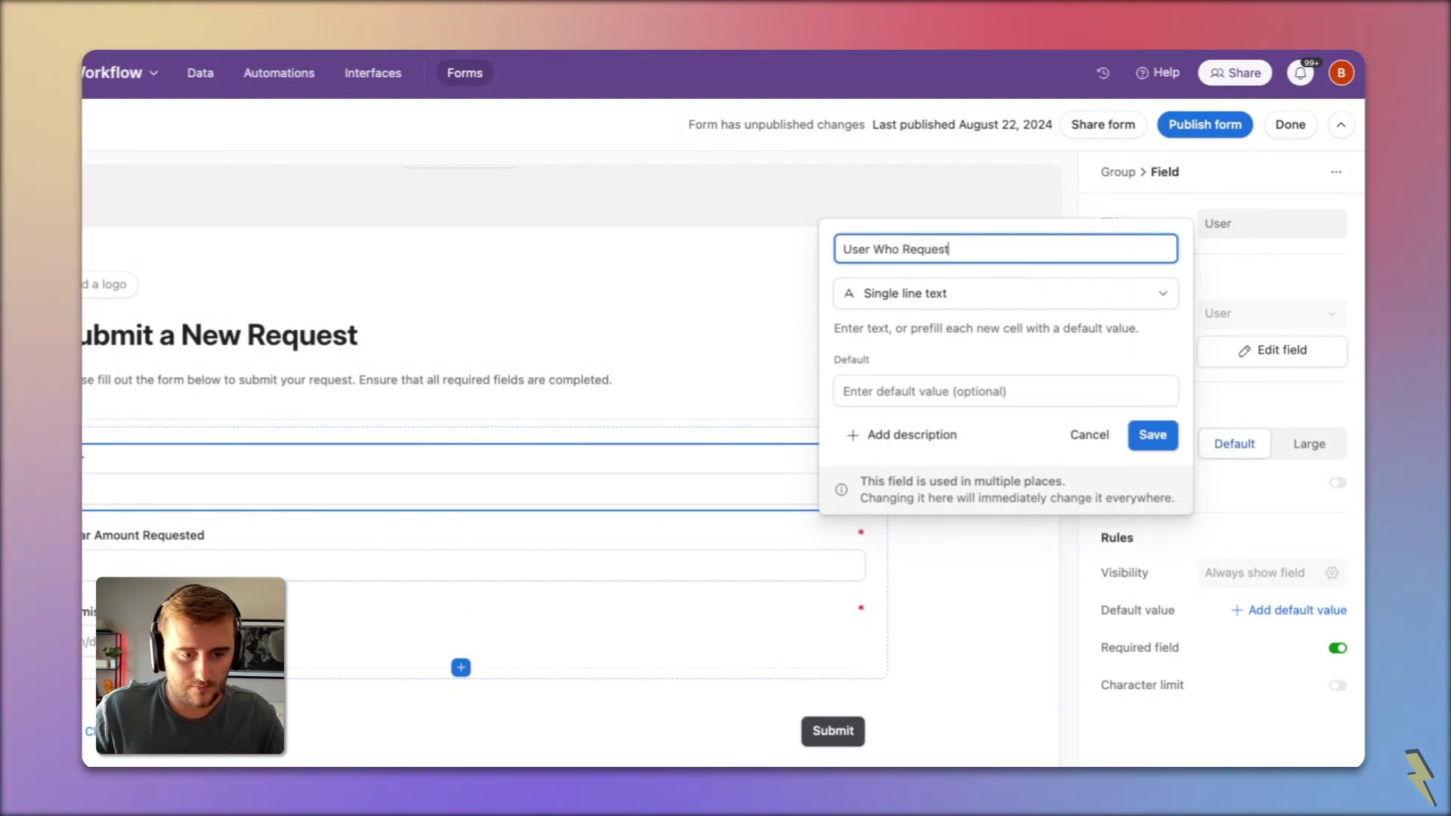
click(1152, 434)
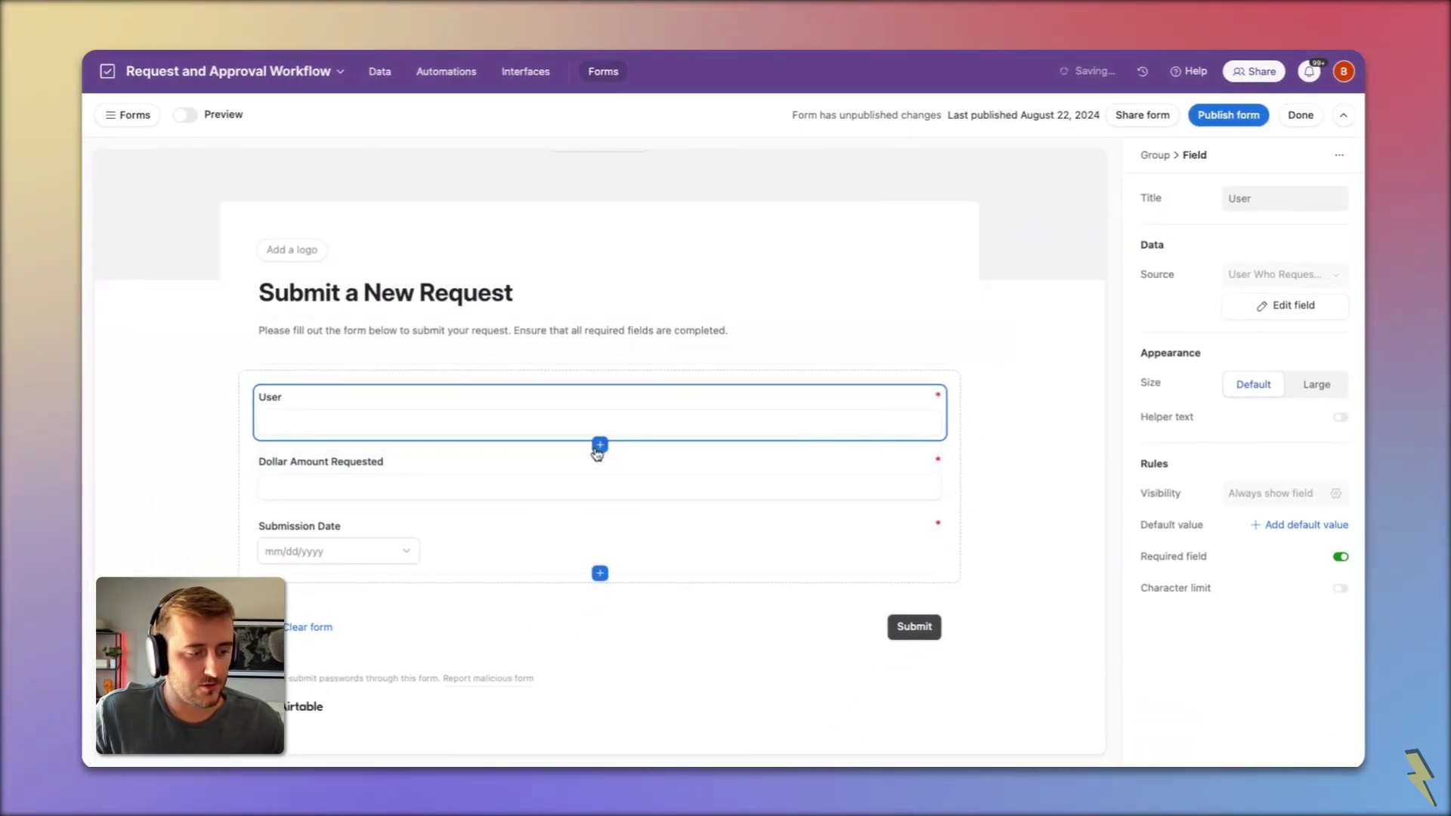
Step: Add a Long text field named 'Notes' with rich text formatting below User Who Requested
click(599, 446)
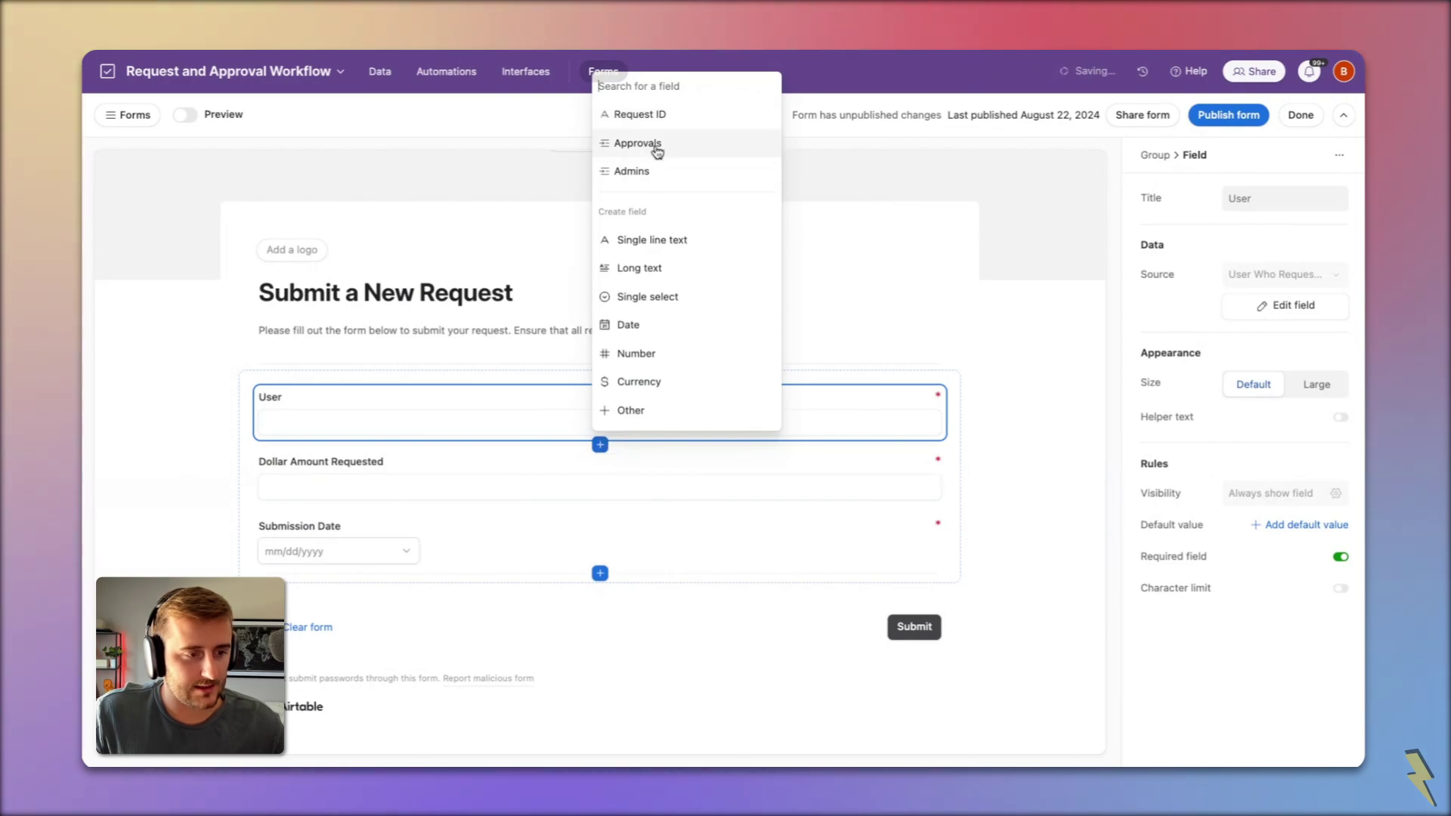
click(665, 268)
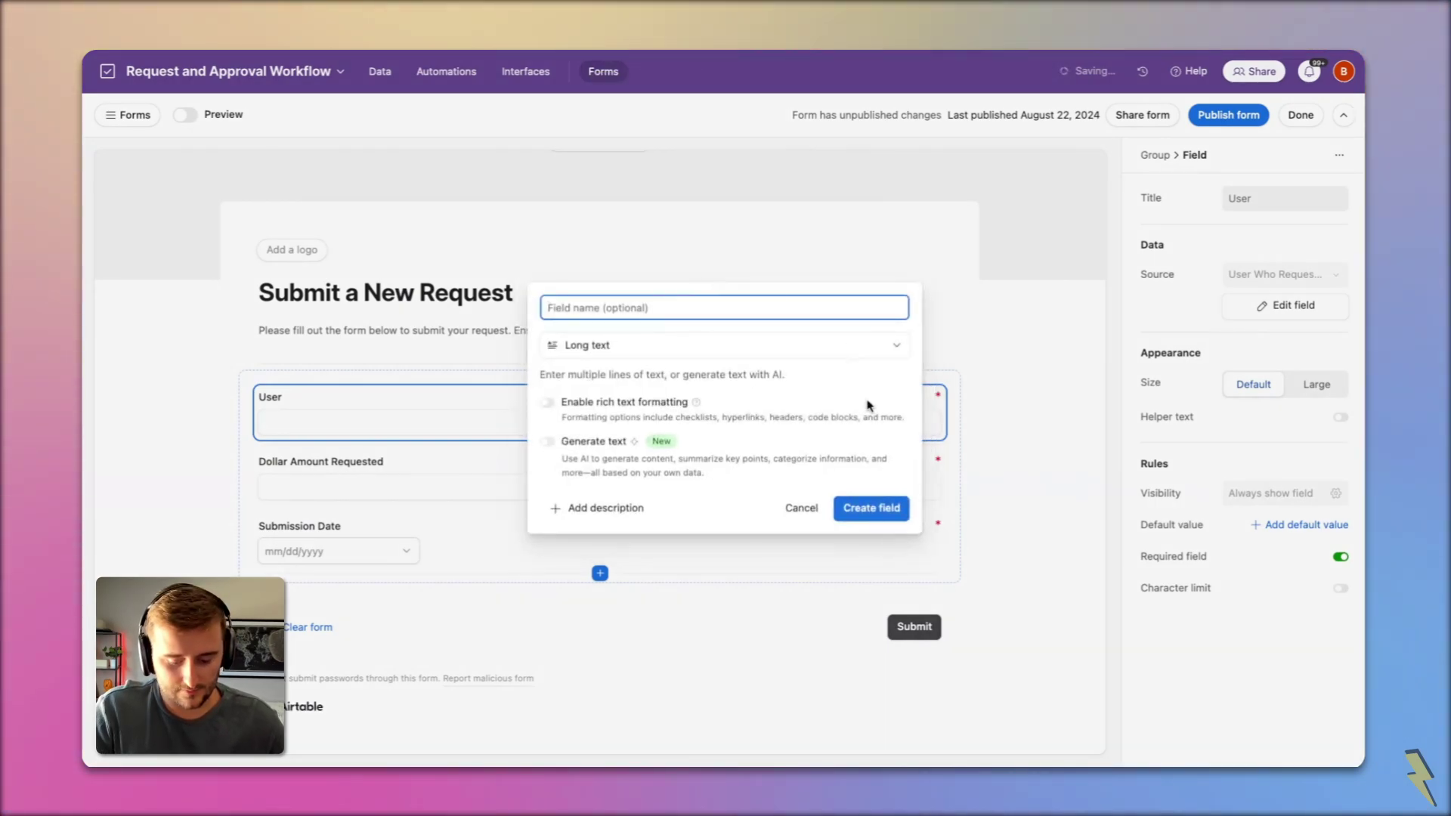
text(Notes)
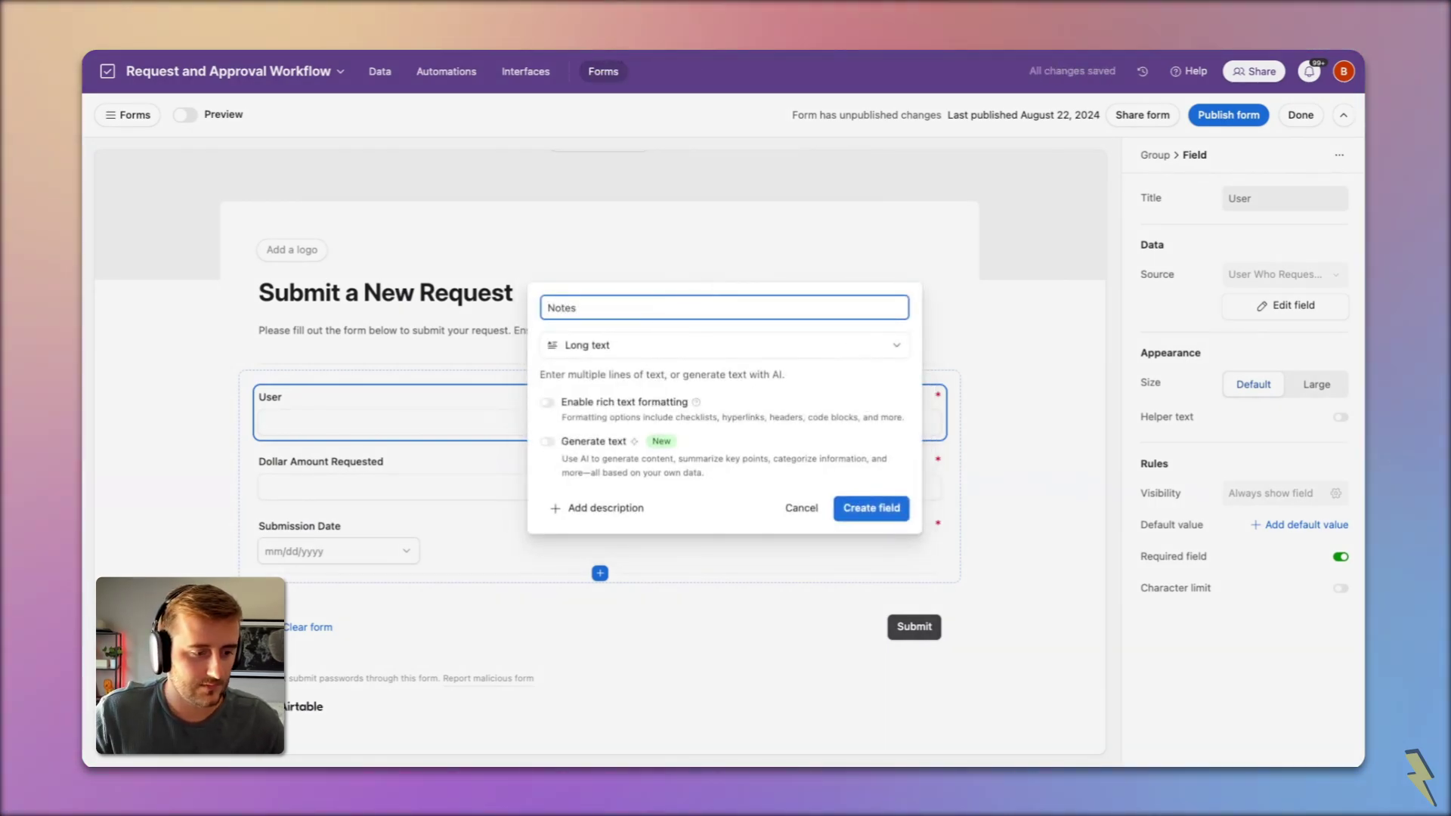
click(601, 404)
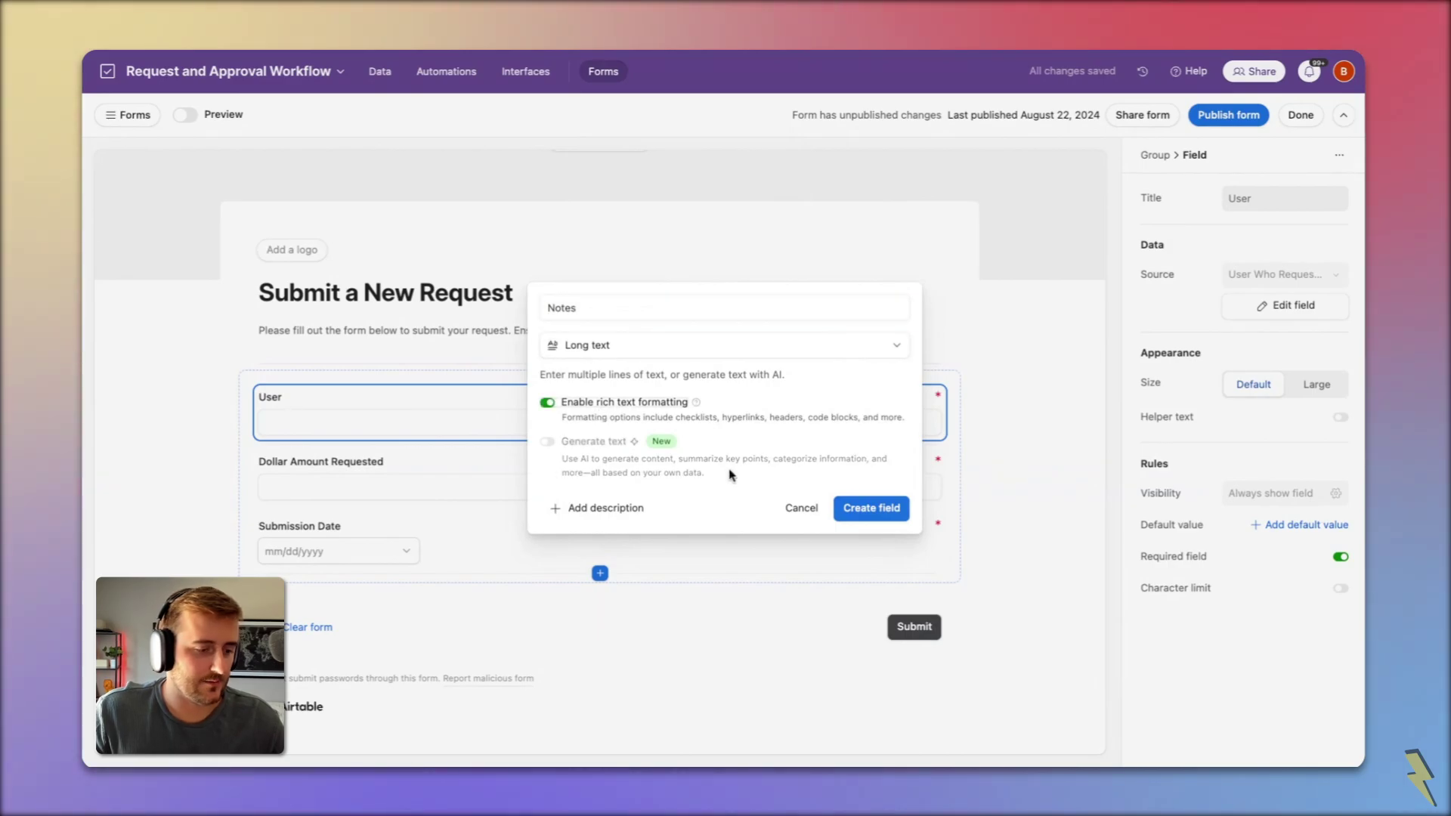
click(873, 509)
click(415, 388)
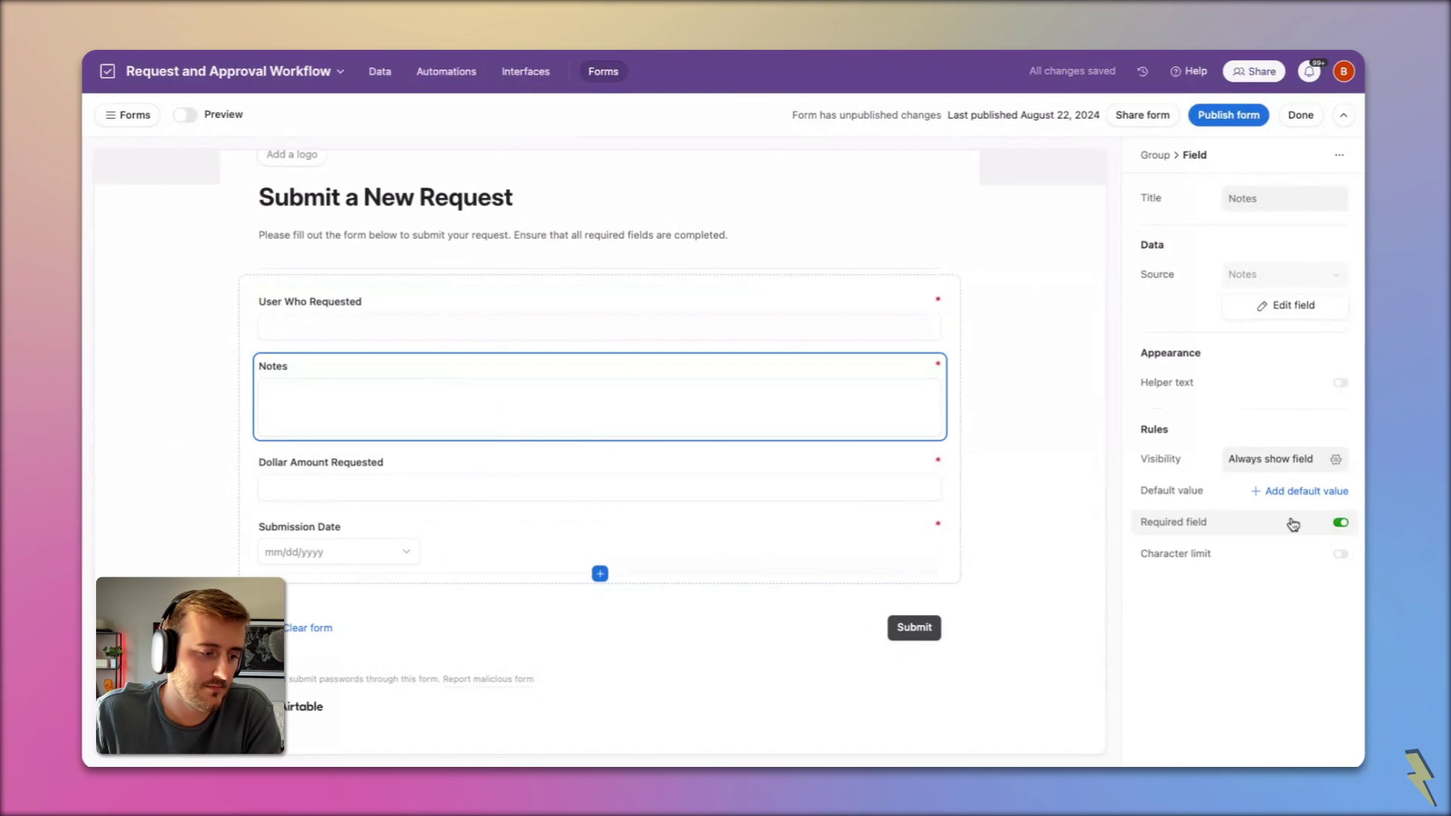
scroll(505, 333, up, 2)
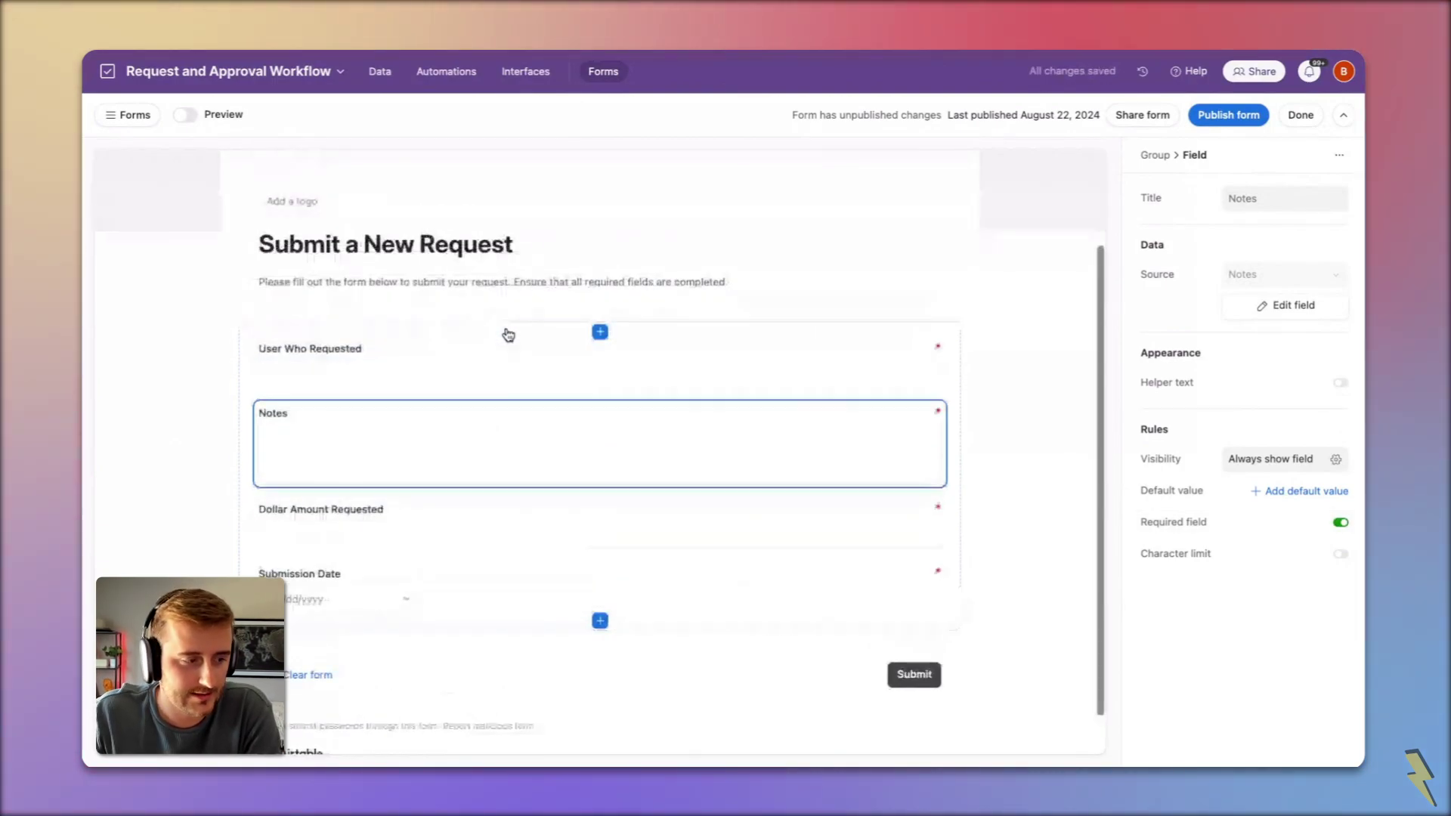
scroll(506, 333, up, 2)
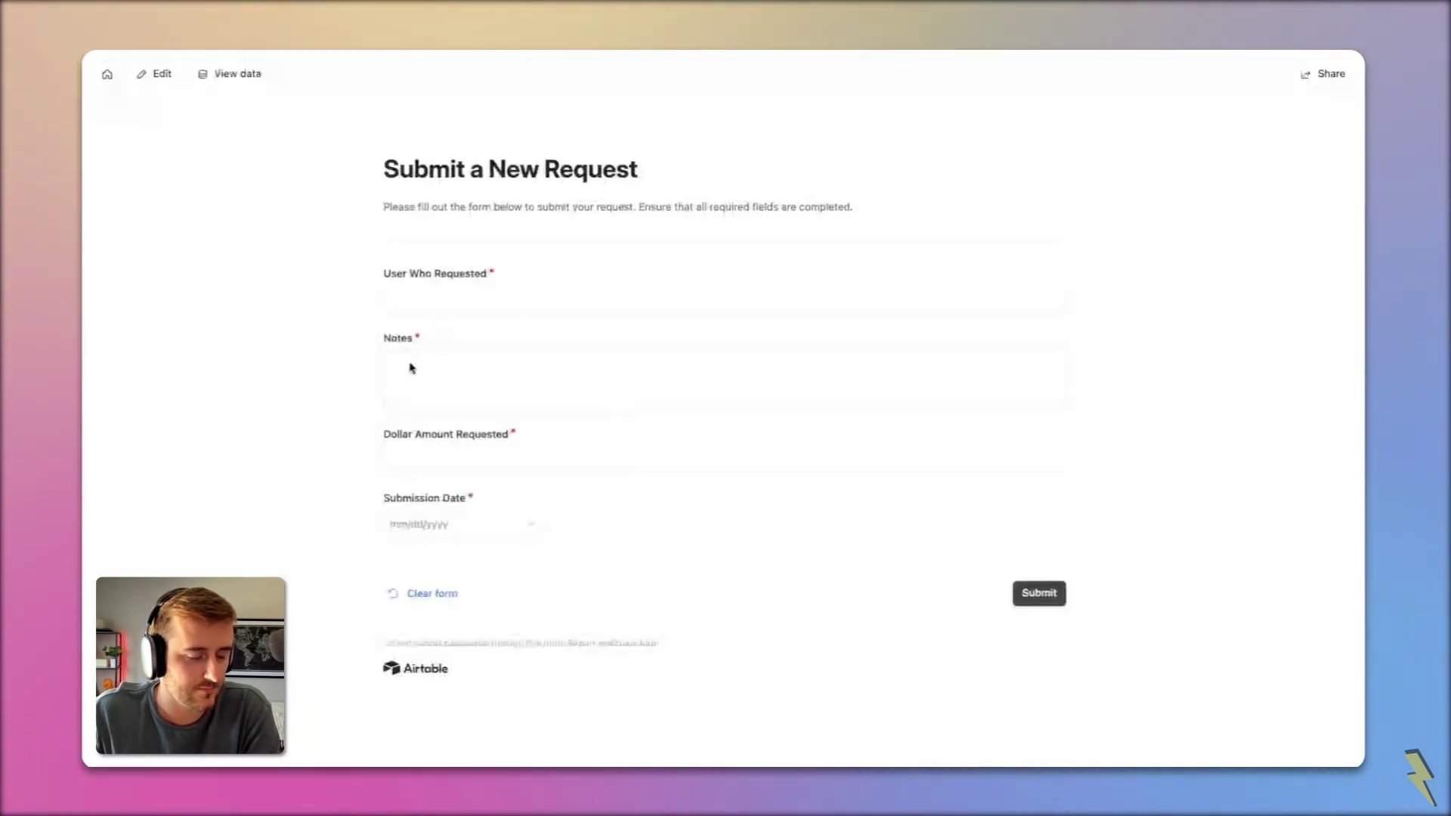
Step: Submit a test request with the requester's name, notes 'notes go here', amount 5000 and today's date
click(495, 292)
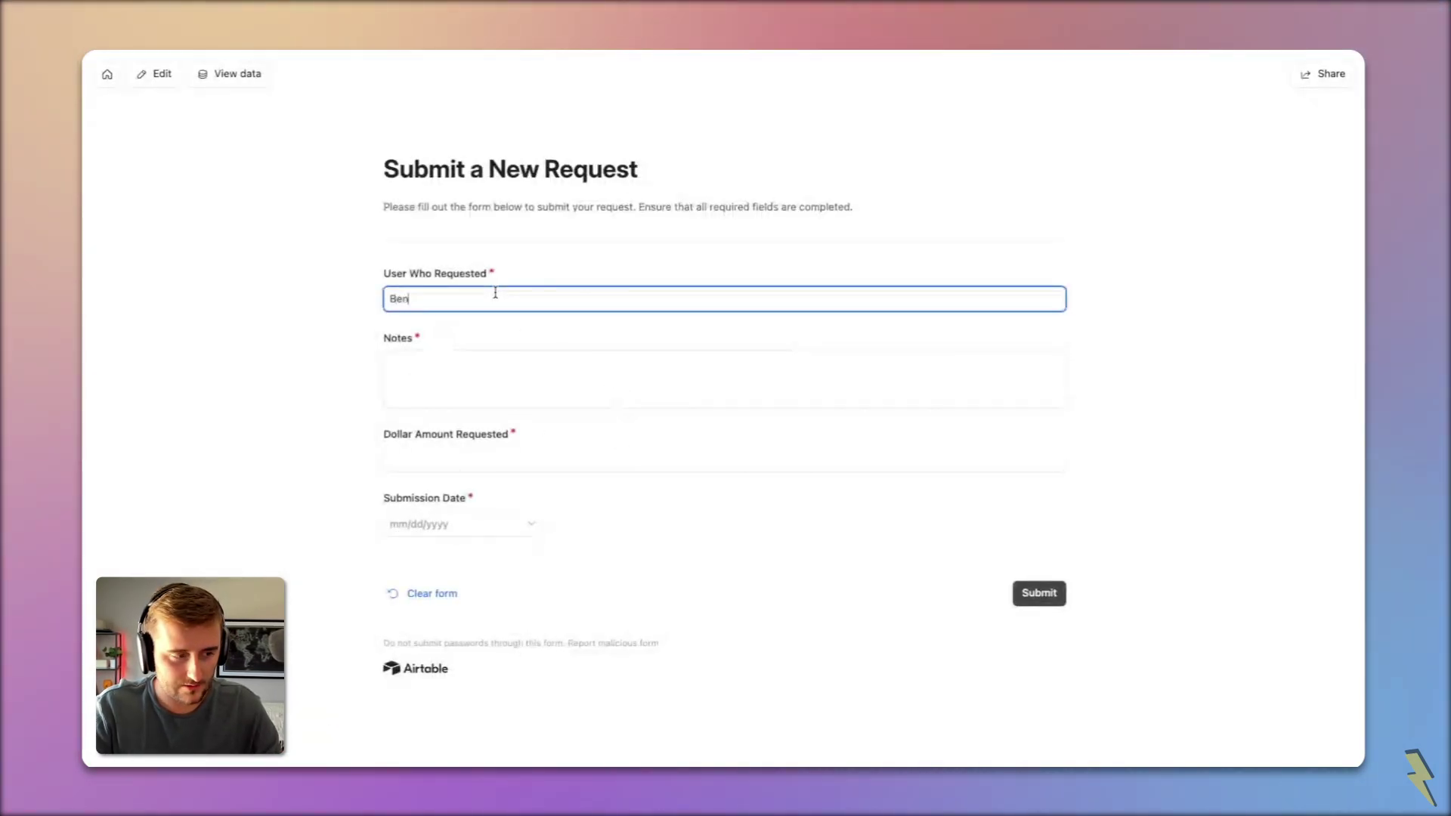
key(Tab)
text(n)
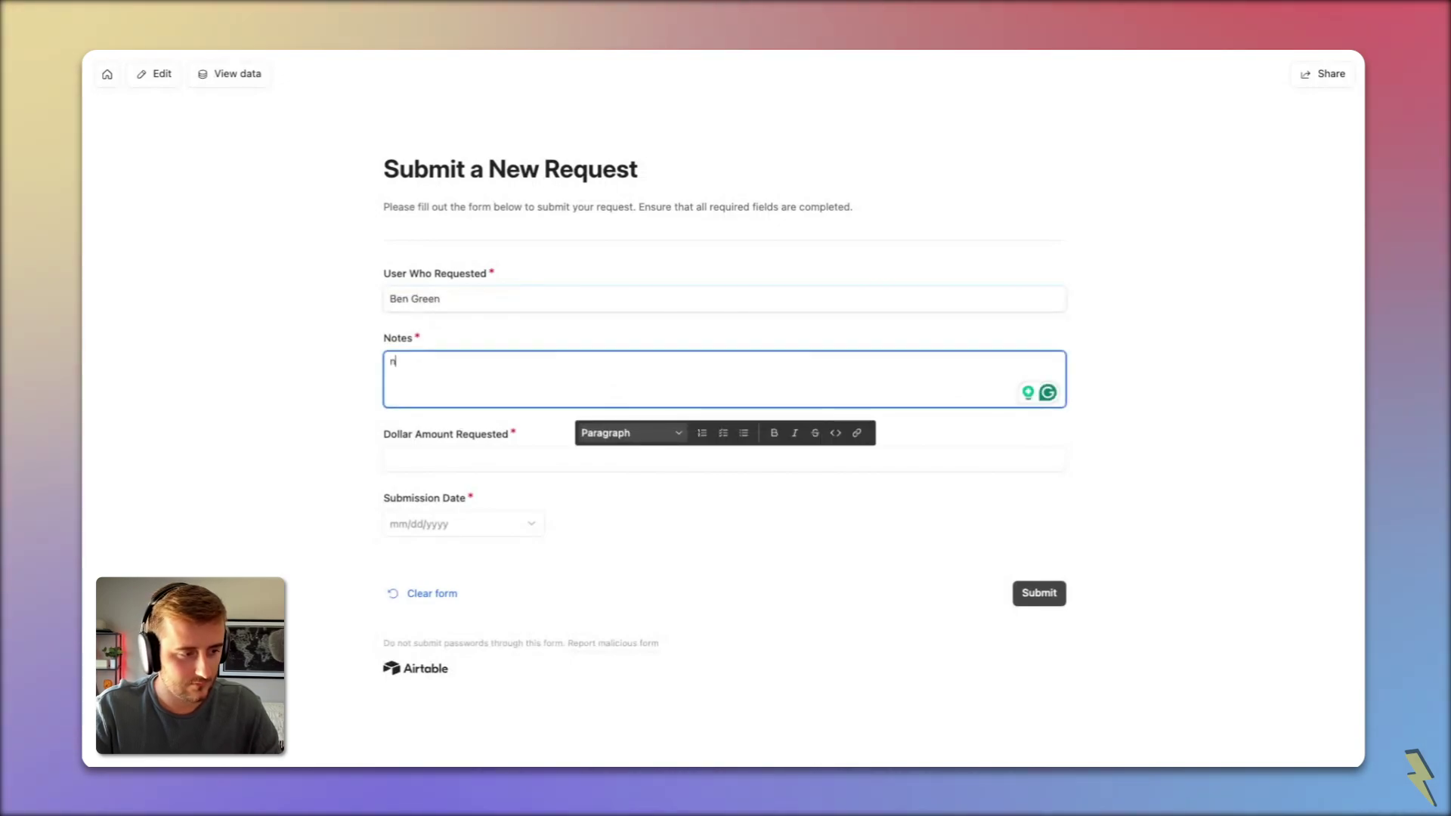
text(otes go here)
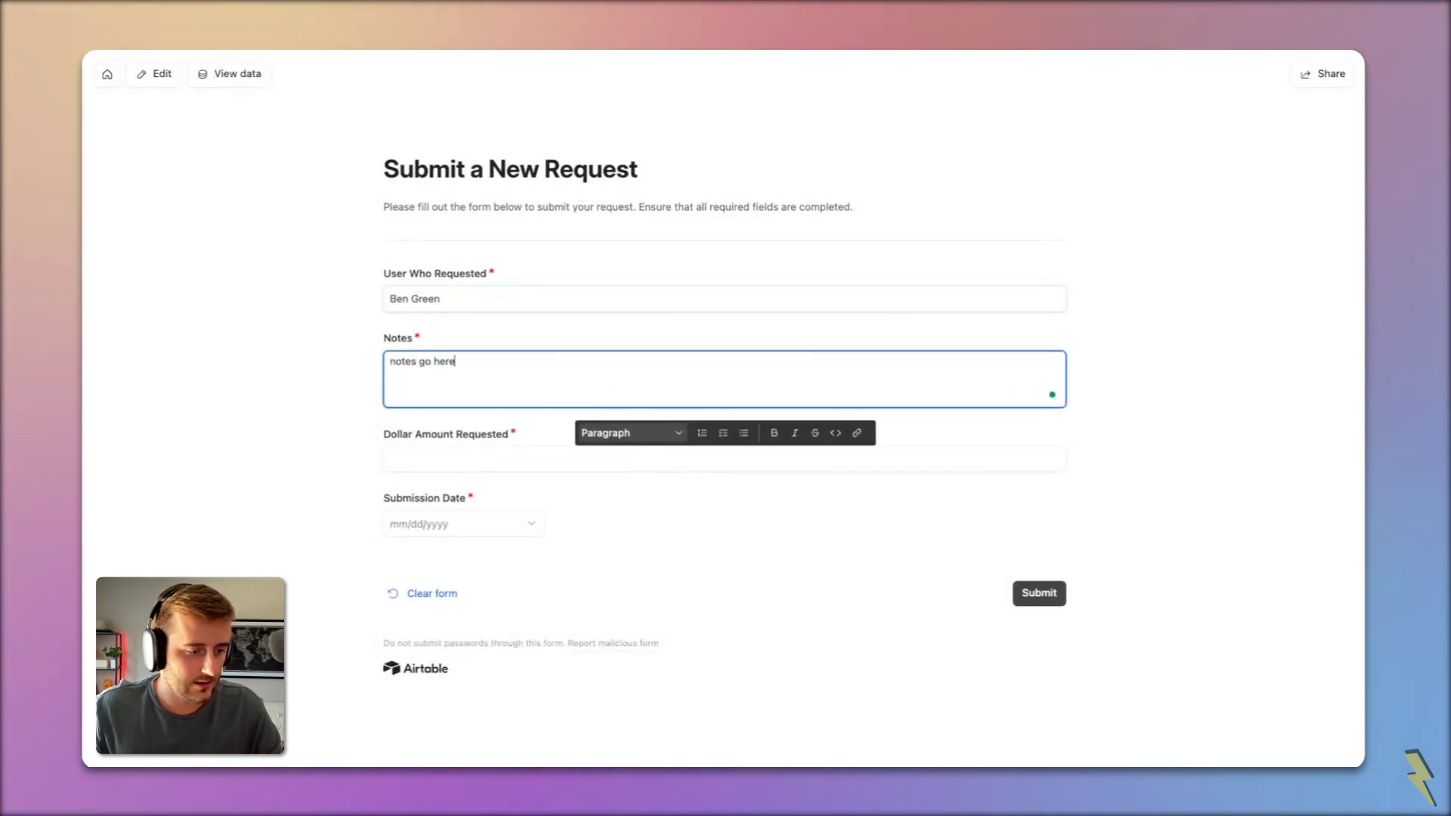
click(542, 456)
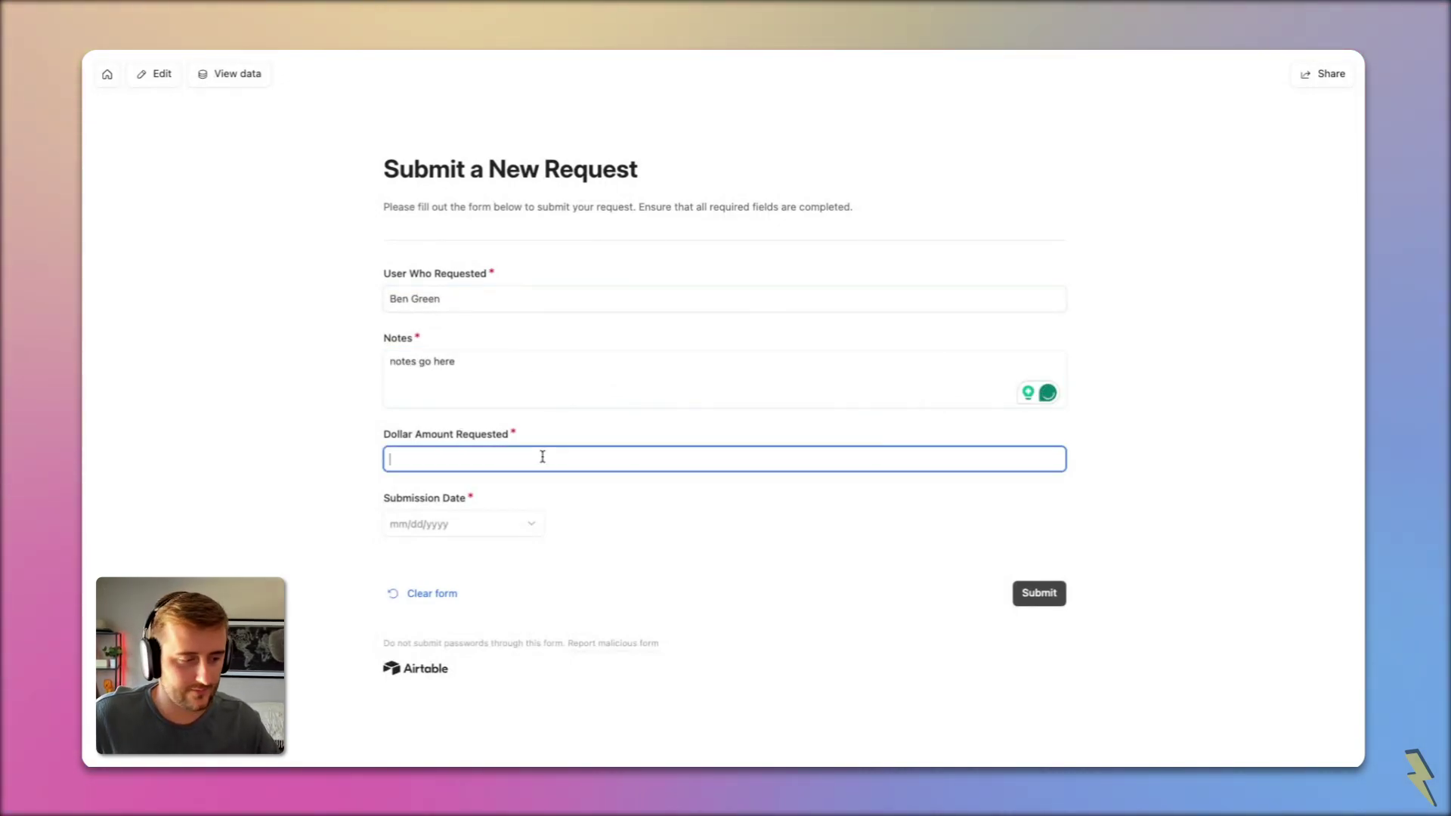
text(5000)
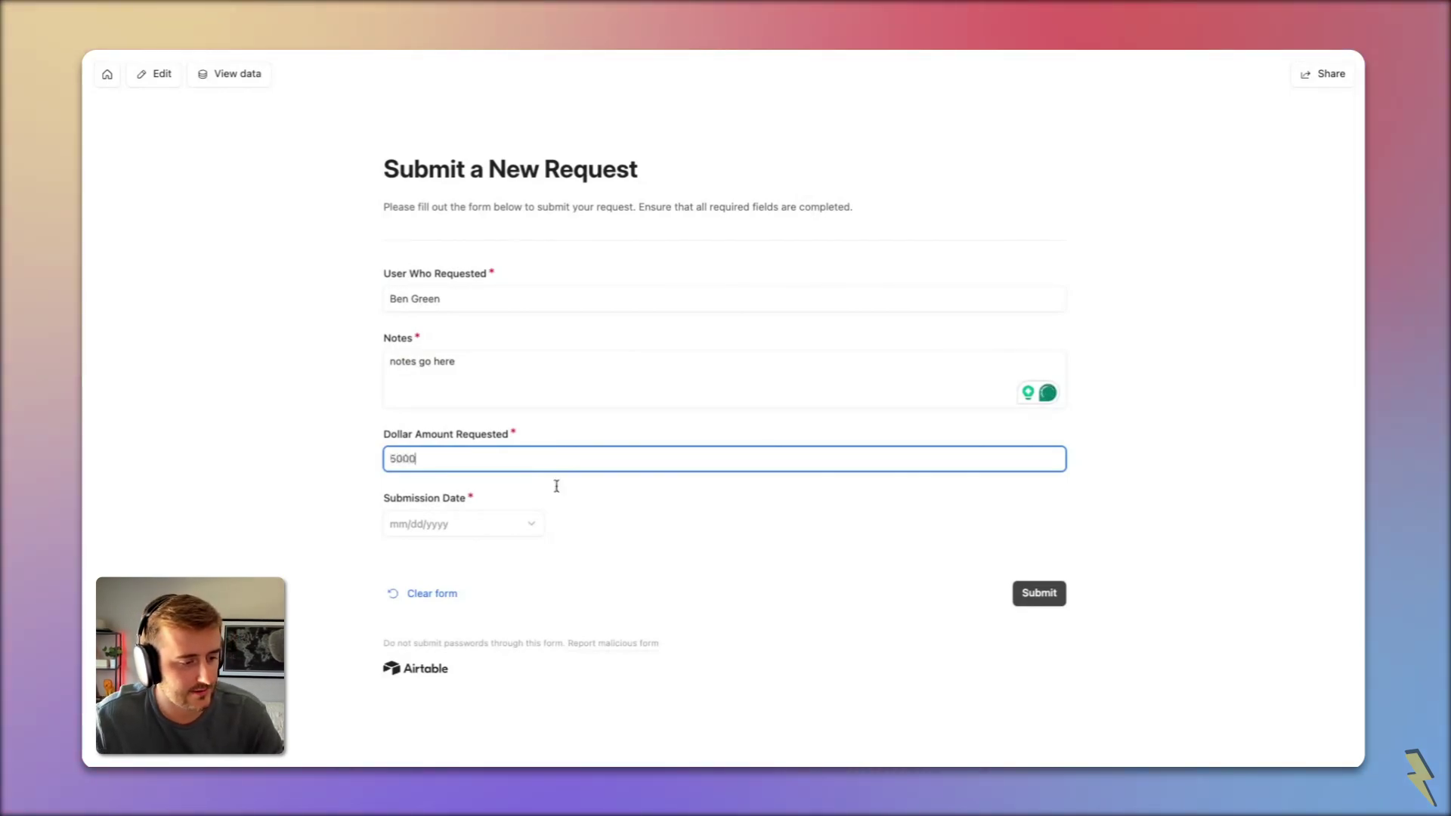
click(413, 534)
click(574, 561)
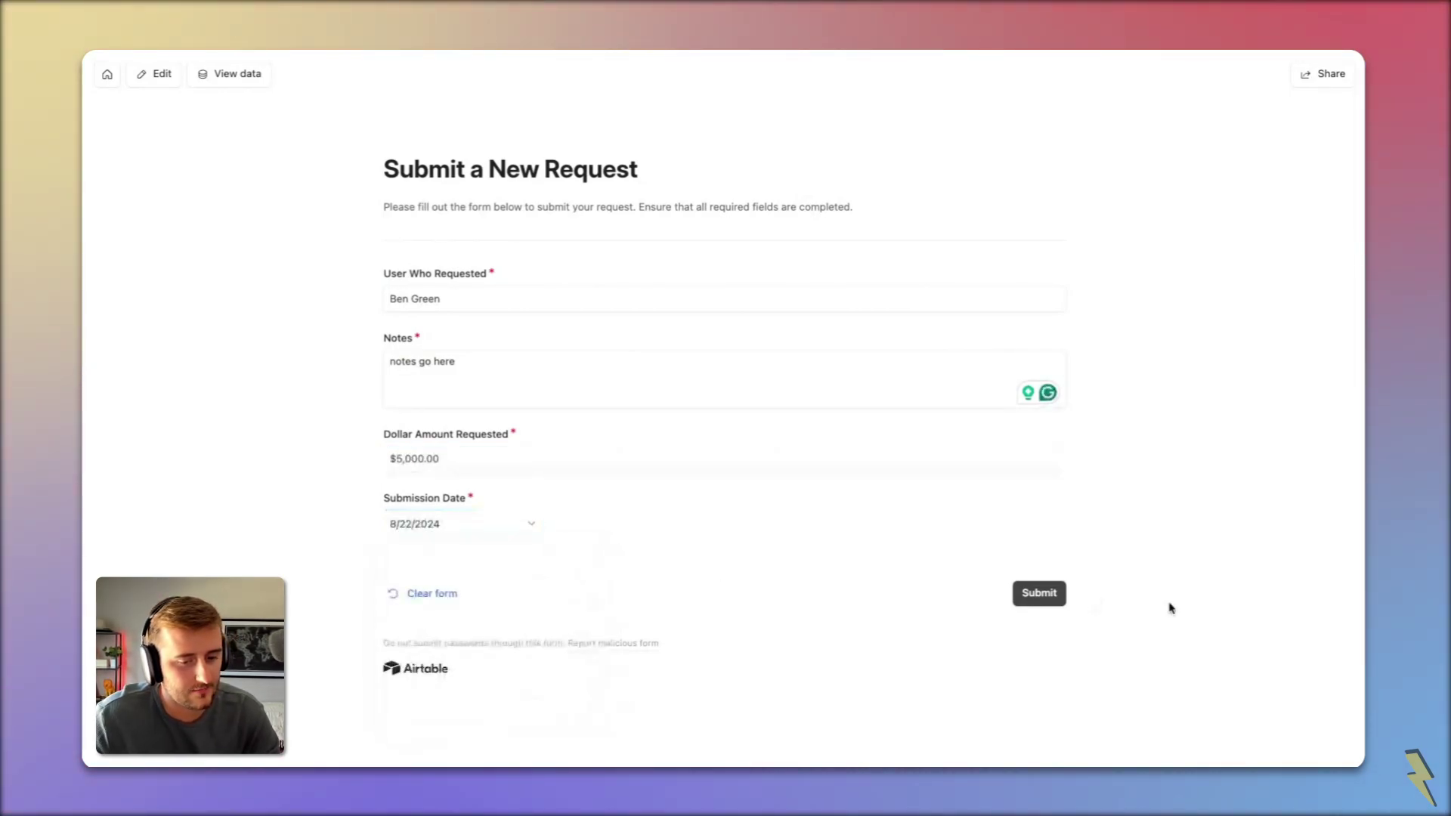
click(1038, 592)
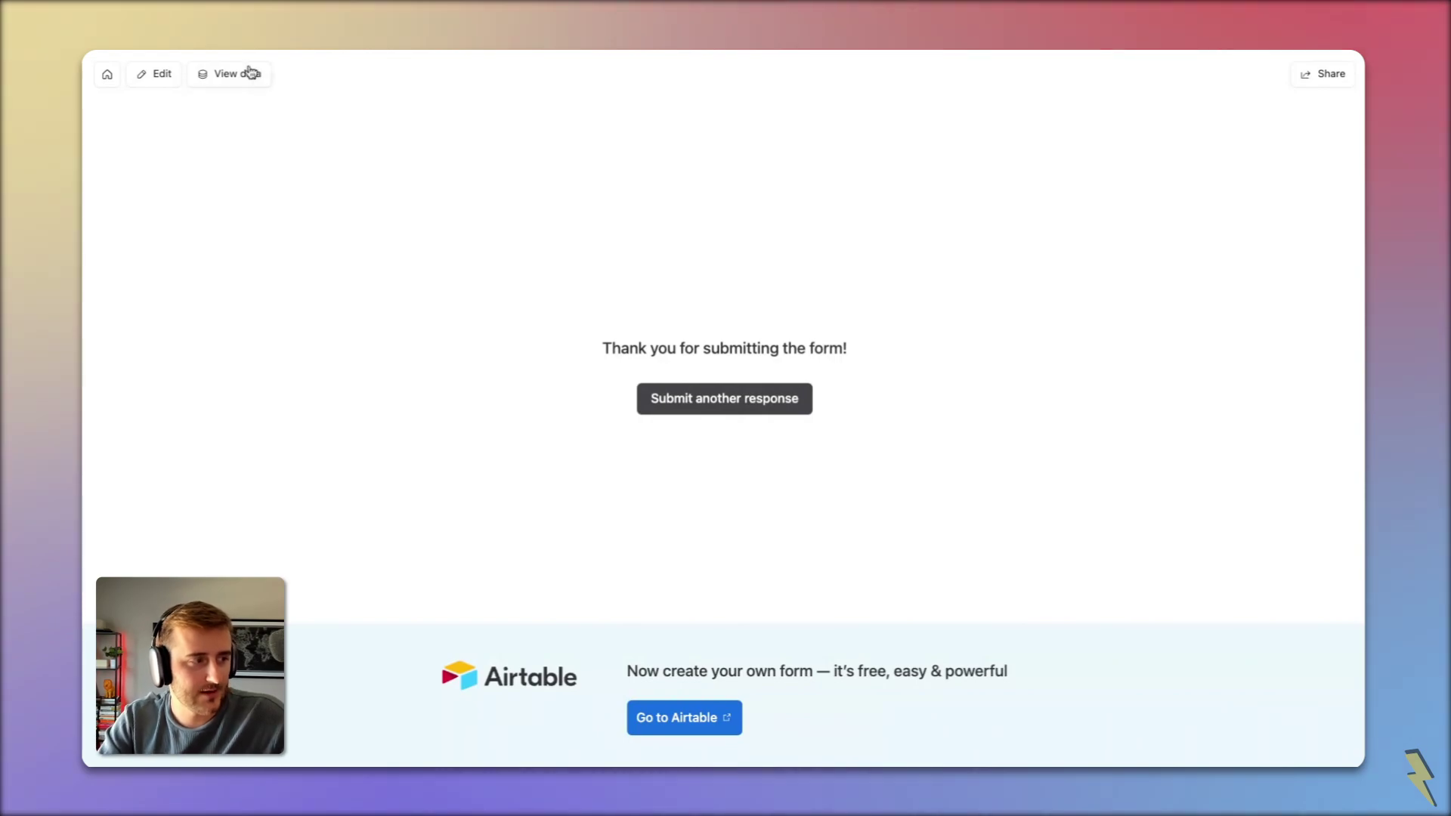
Step: Go back to the interface pages and open the Requests overview table
click(159, 73)
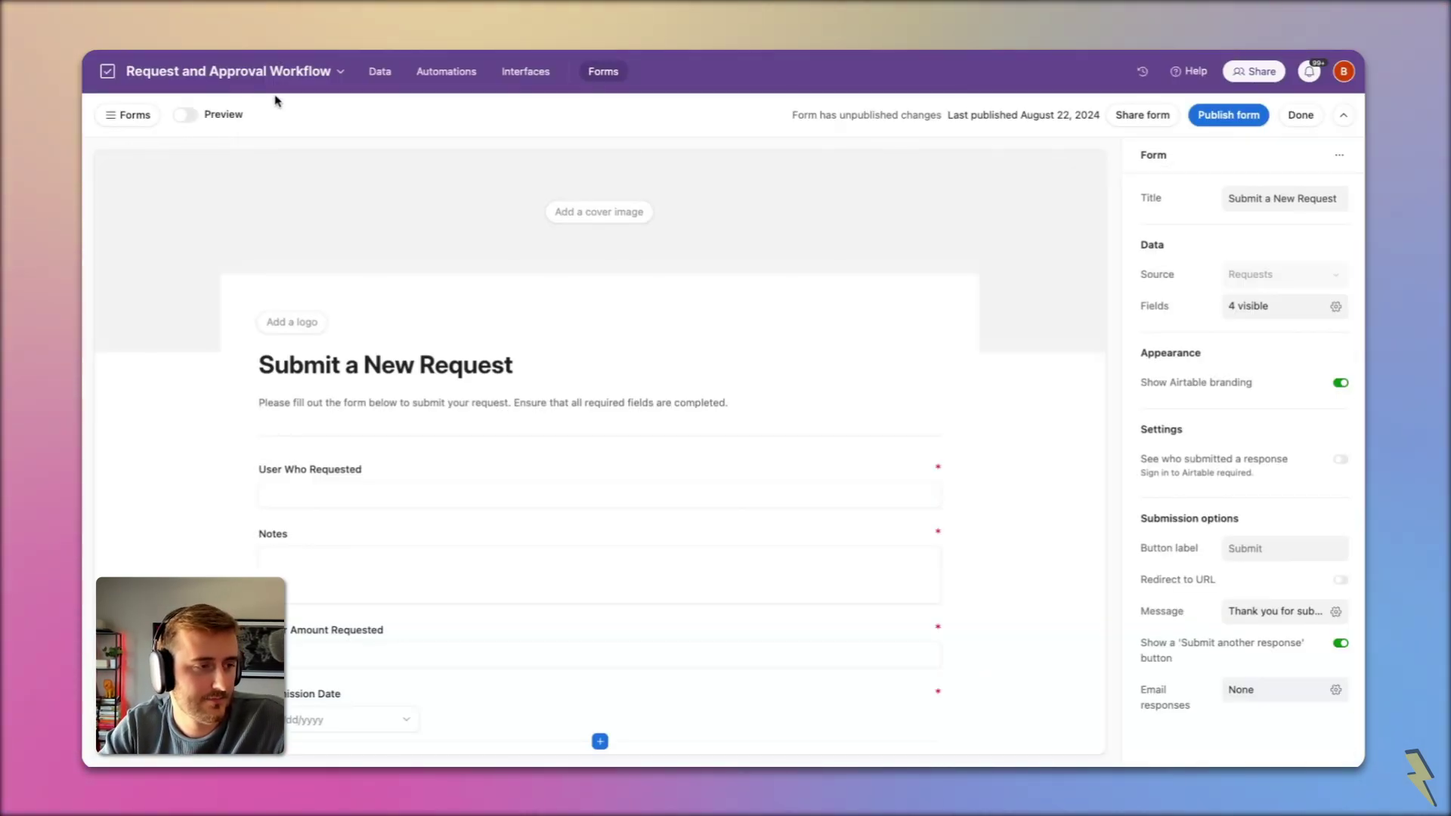
click(521, 71)
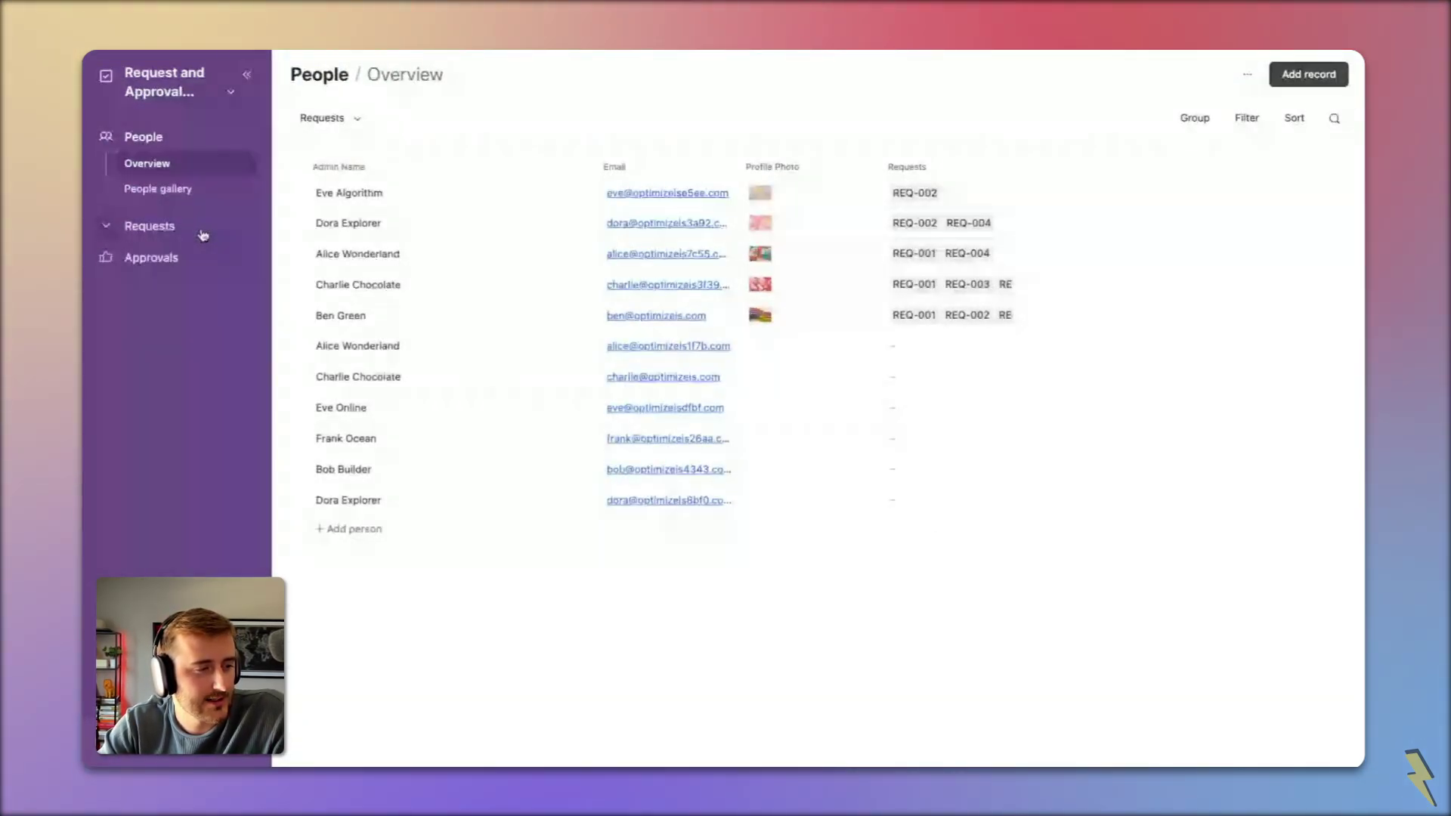
click(178, 230)
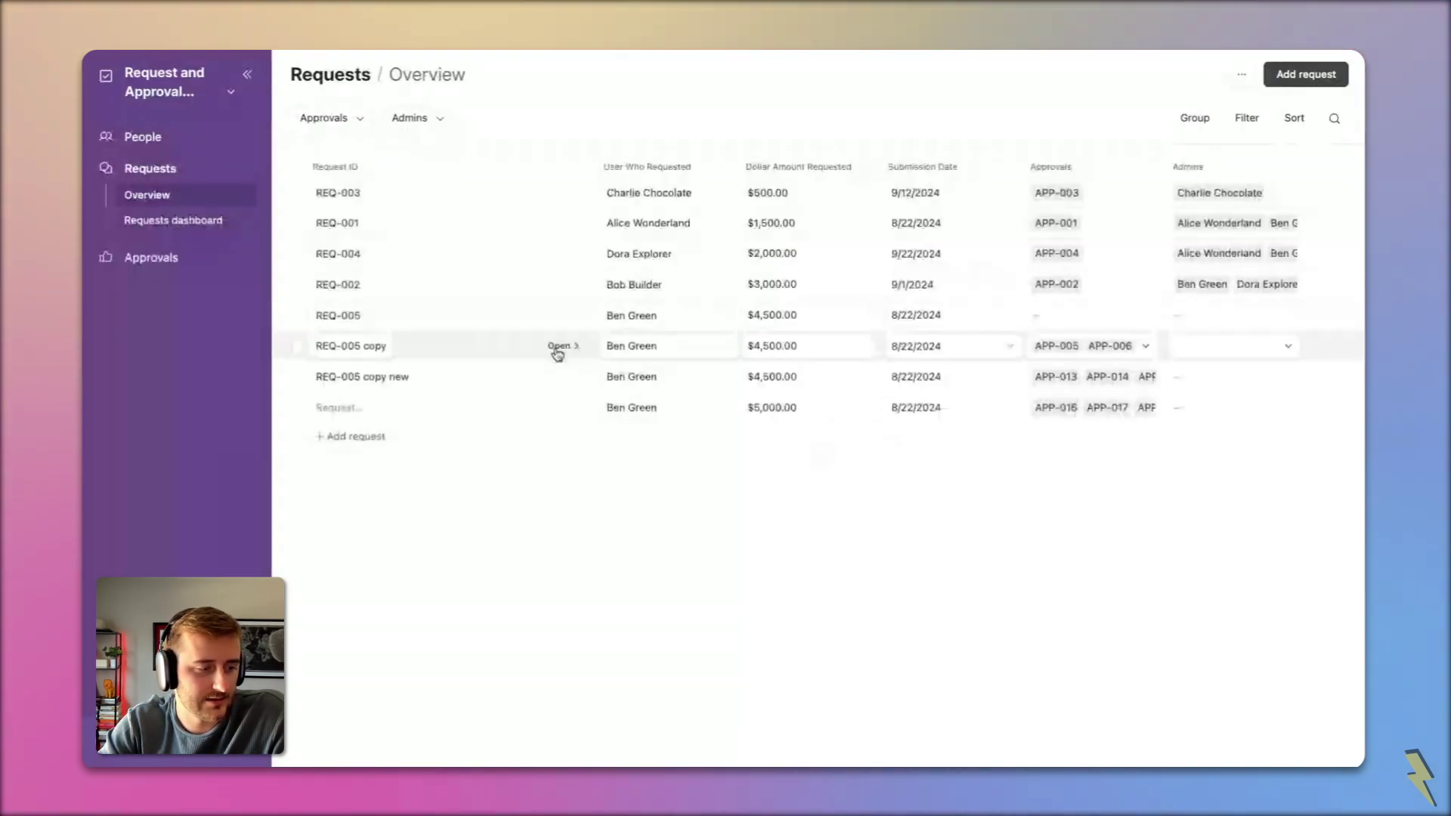
Step: Give the new request the ID REQ-008
click(329, 407)
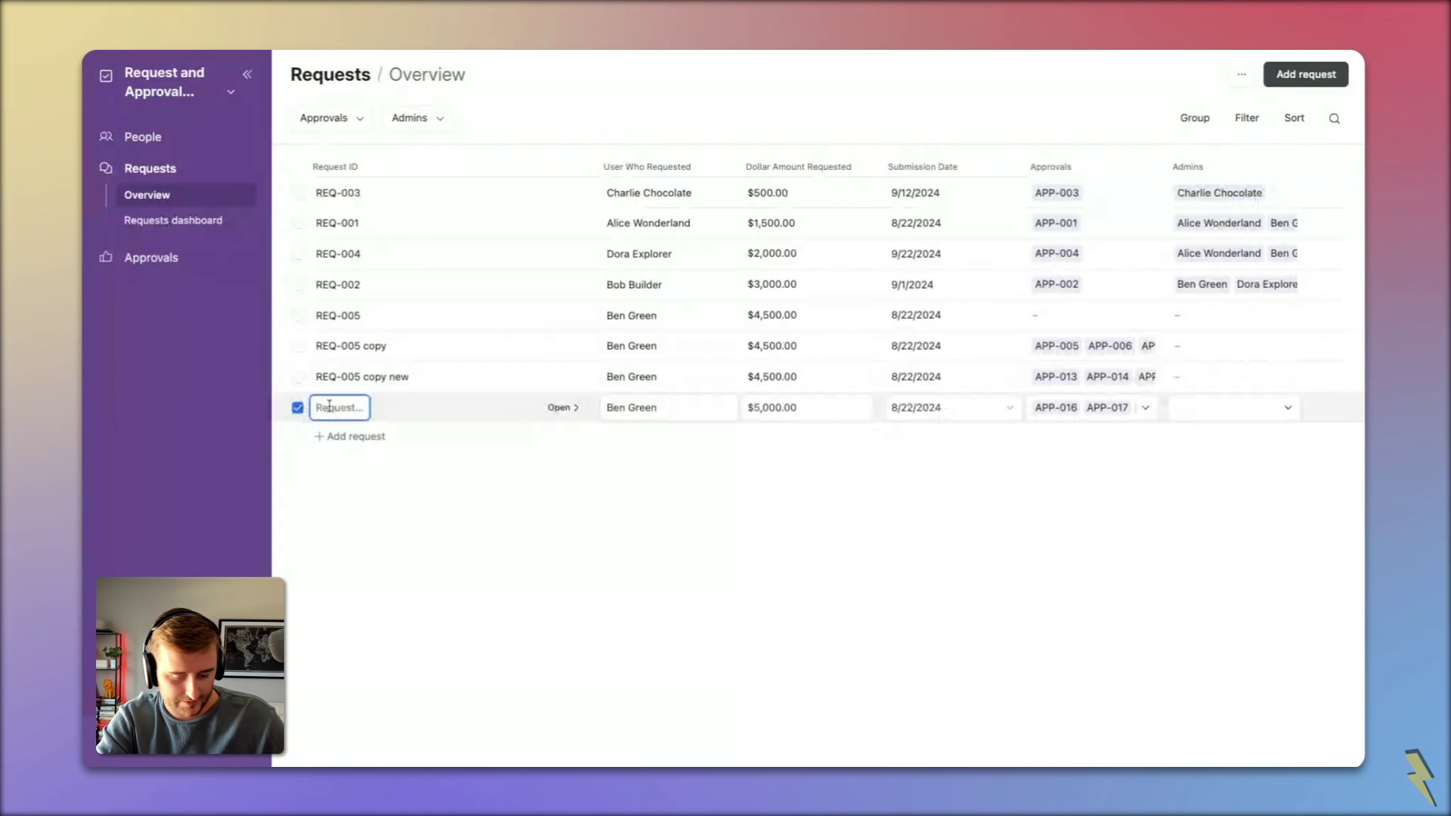
text(RE)
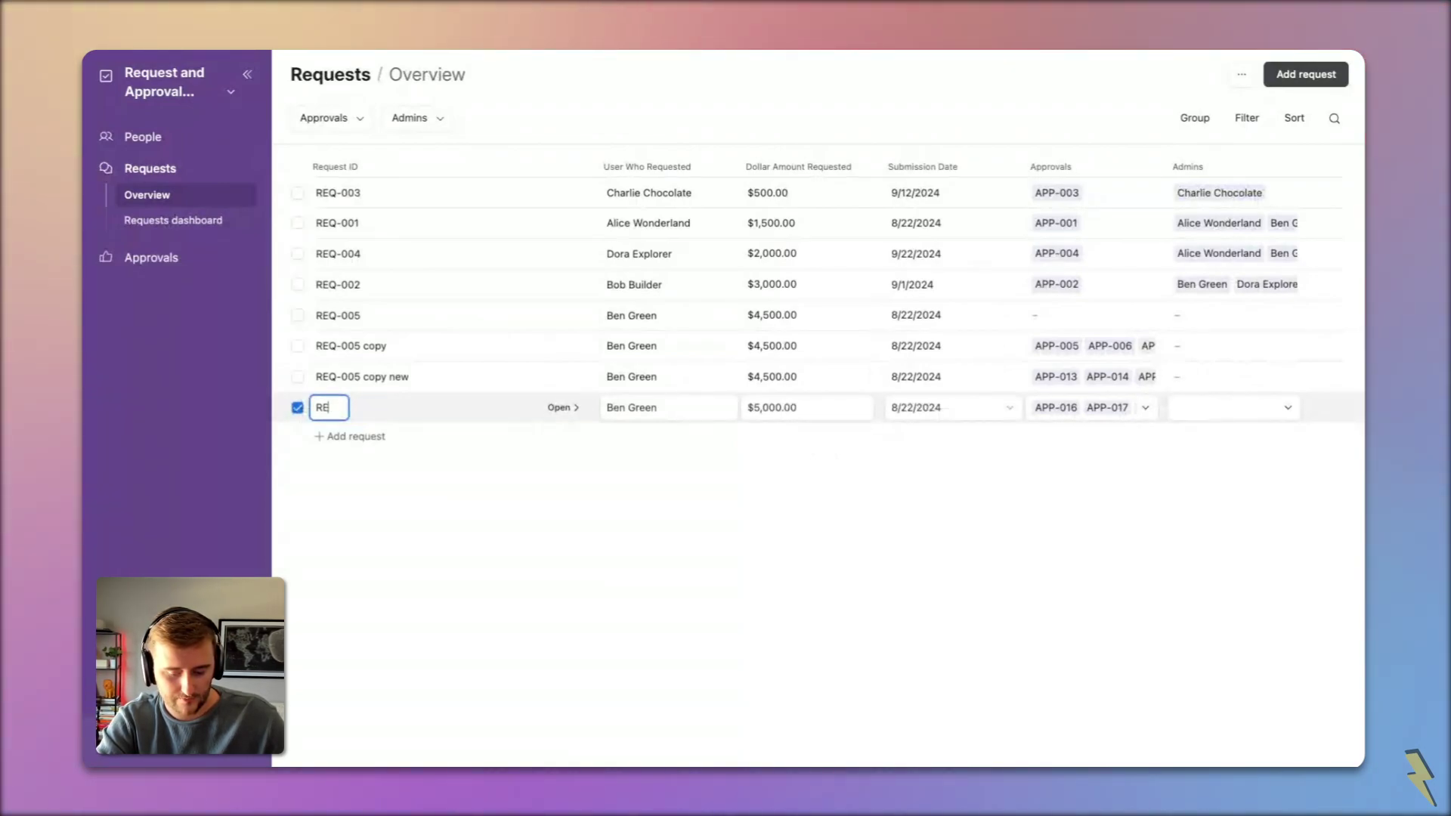
text(Q-)
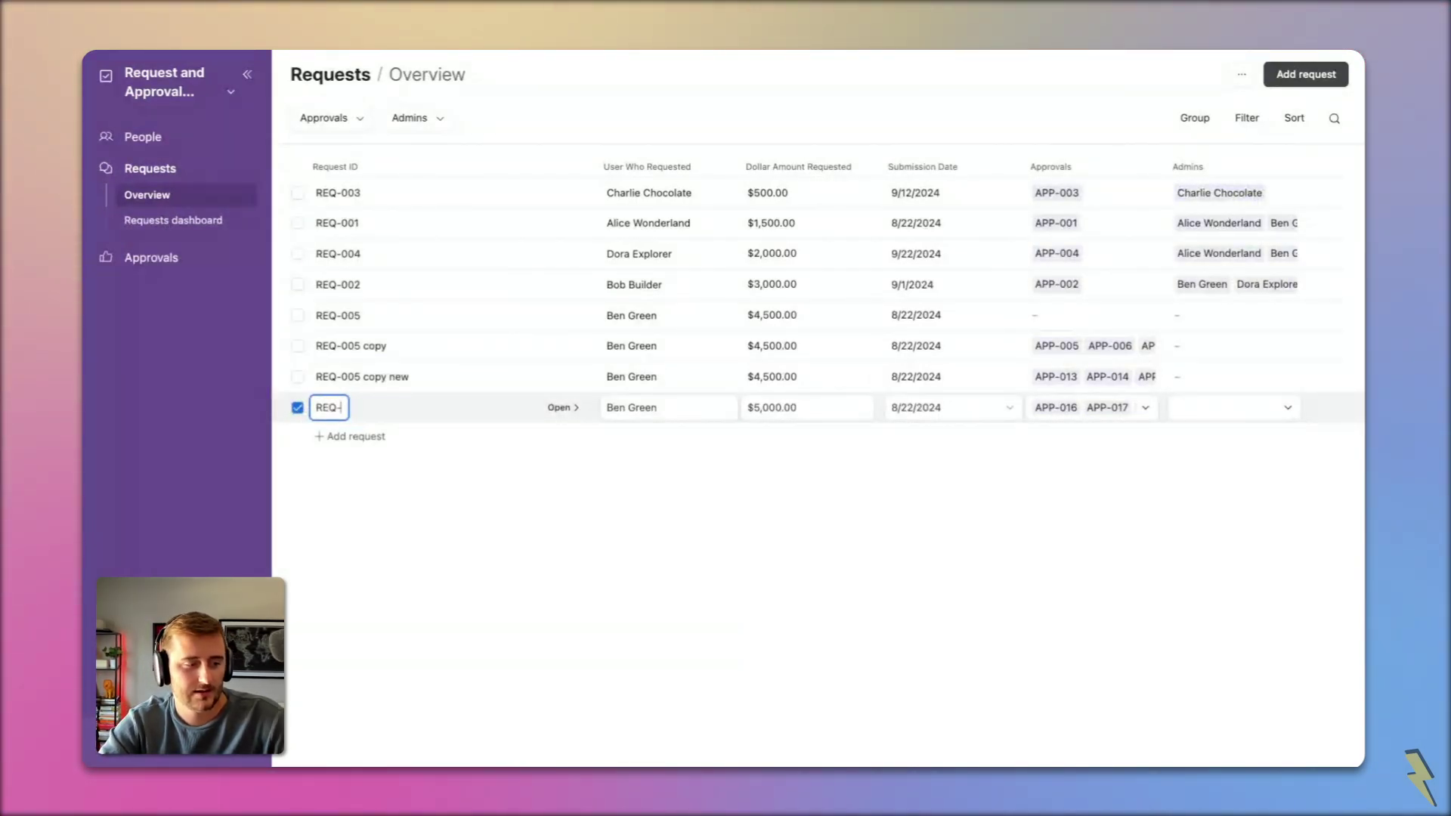
text(008)
key(Return)
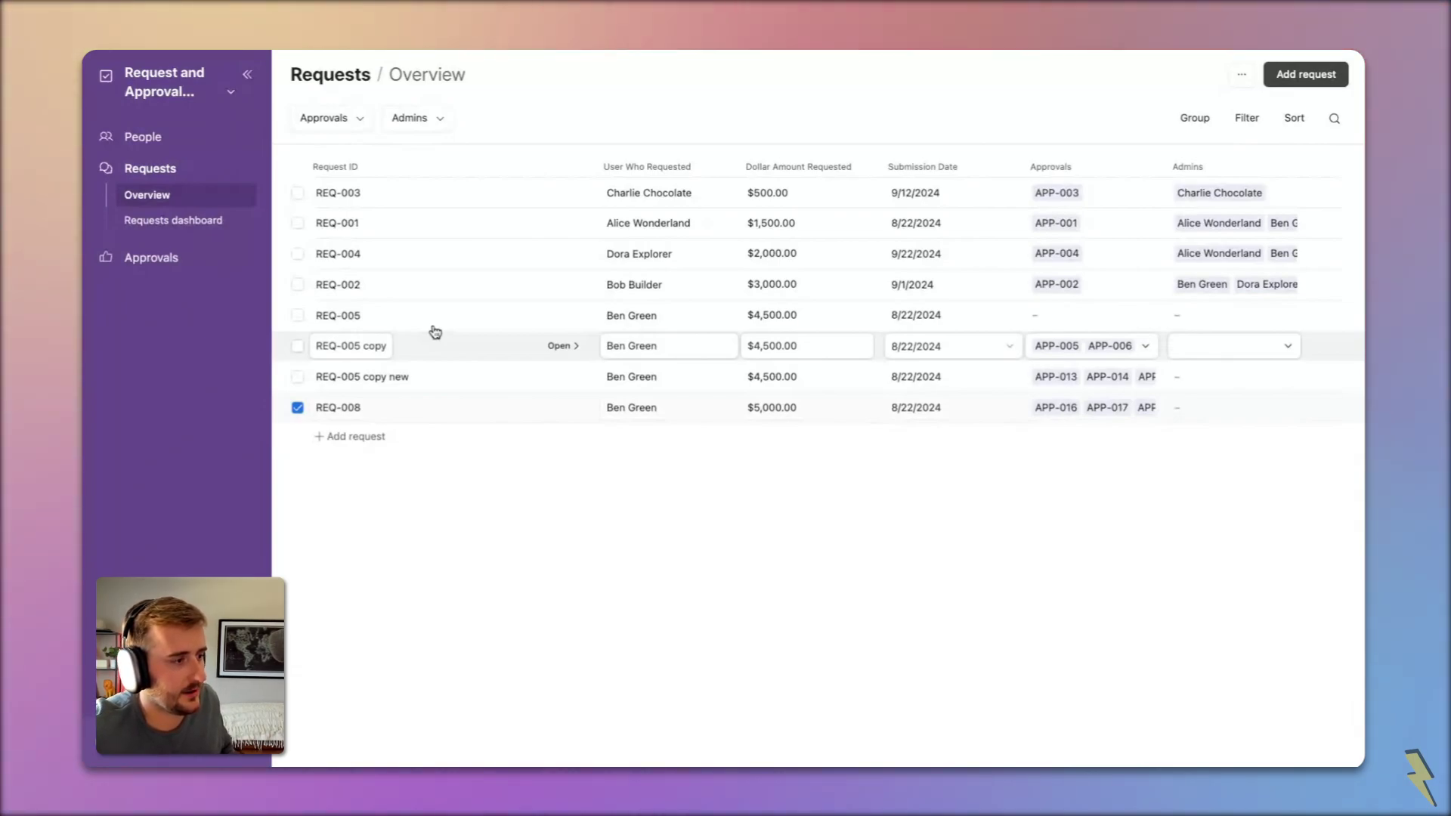
Step: Start a new Record review page under Requests, connected to the Requests table
click(191, 81)
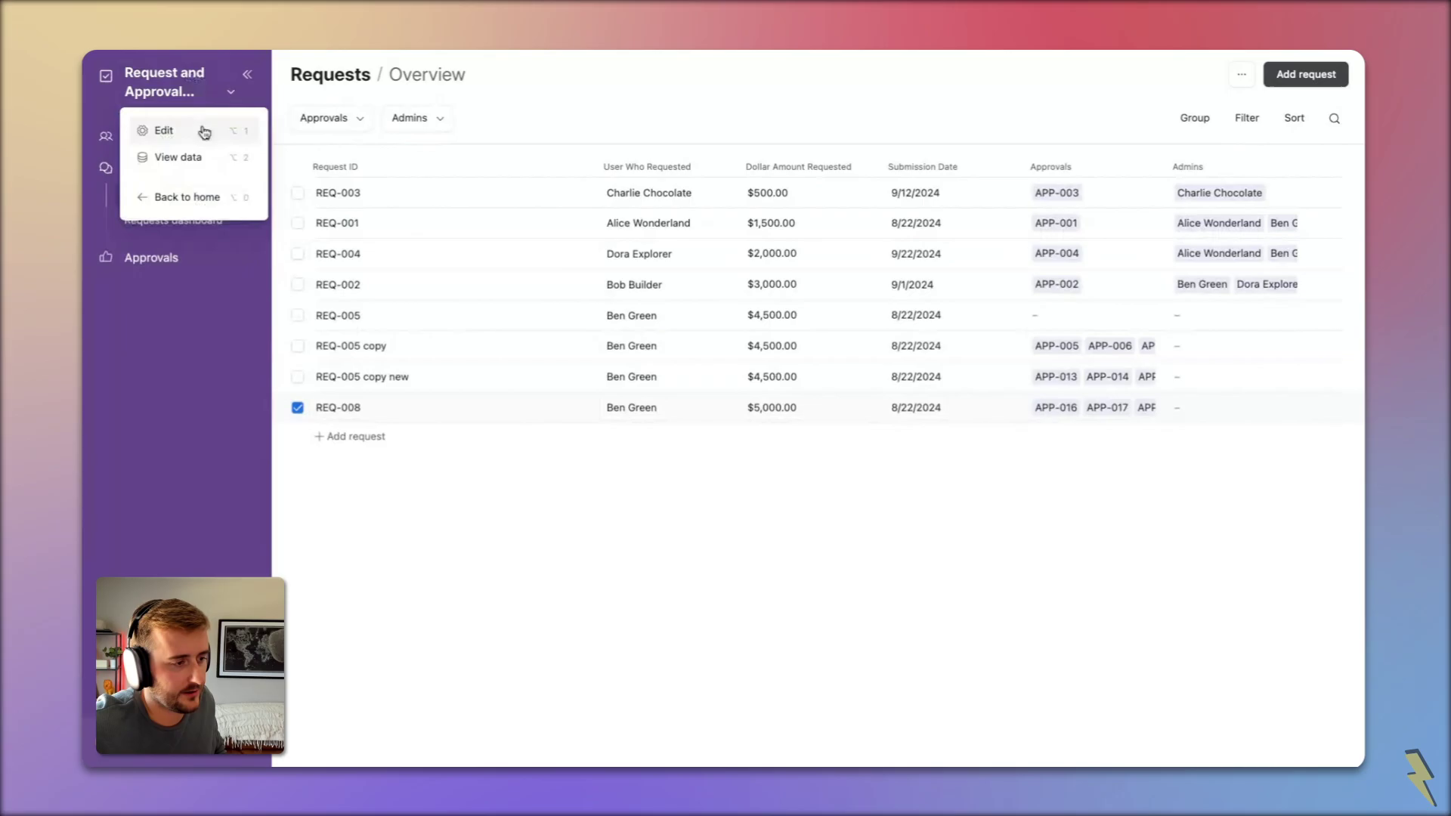
click(199, 130)
click(129, 115)
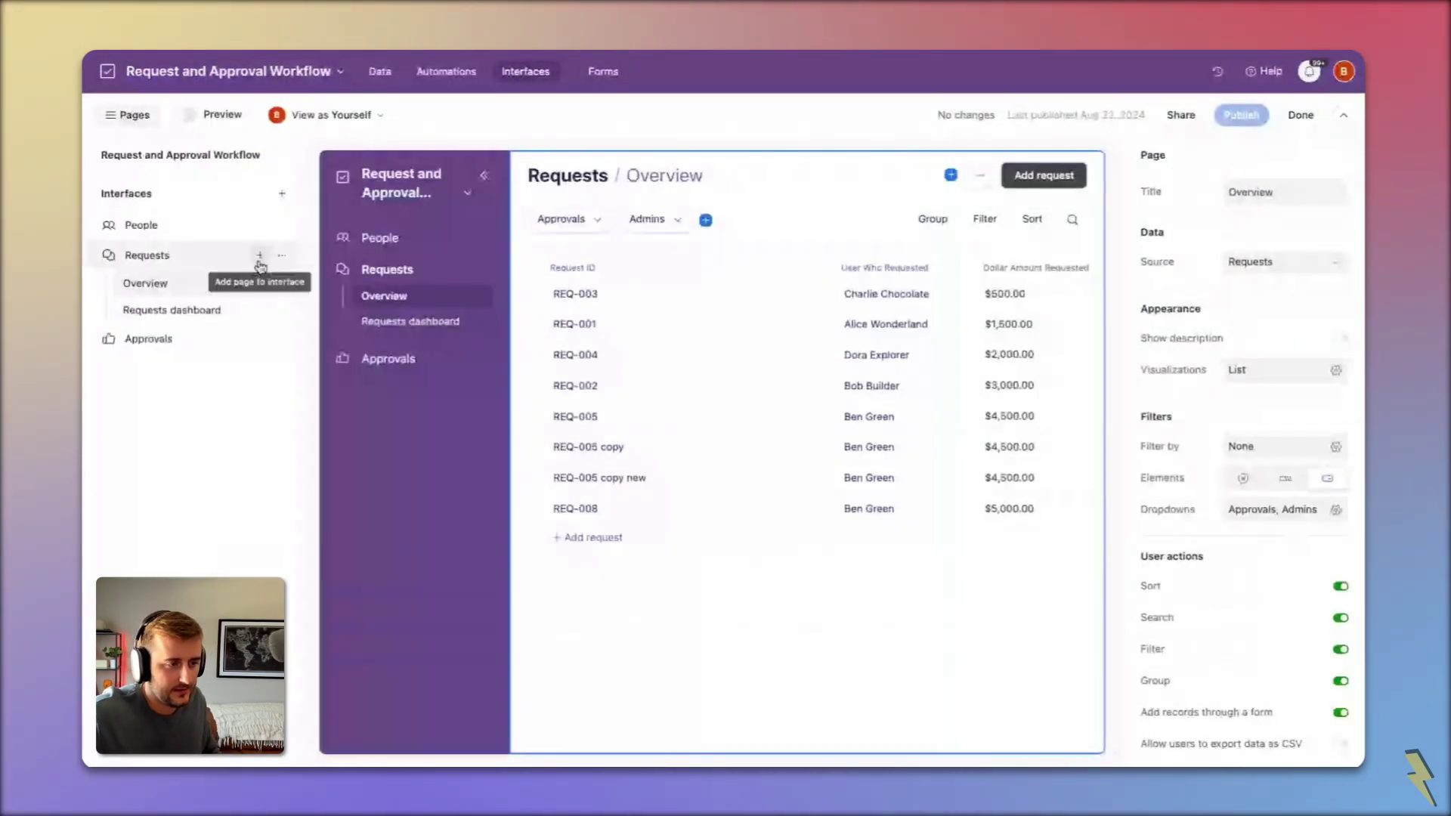
click(259, 256)
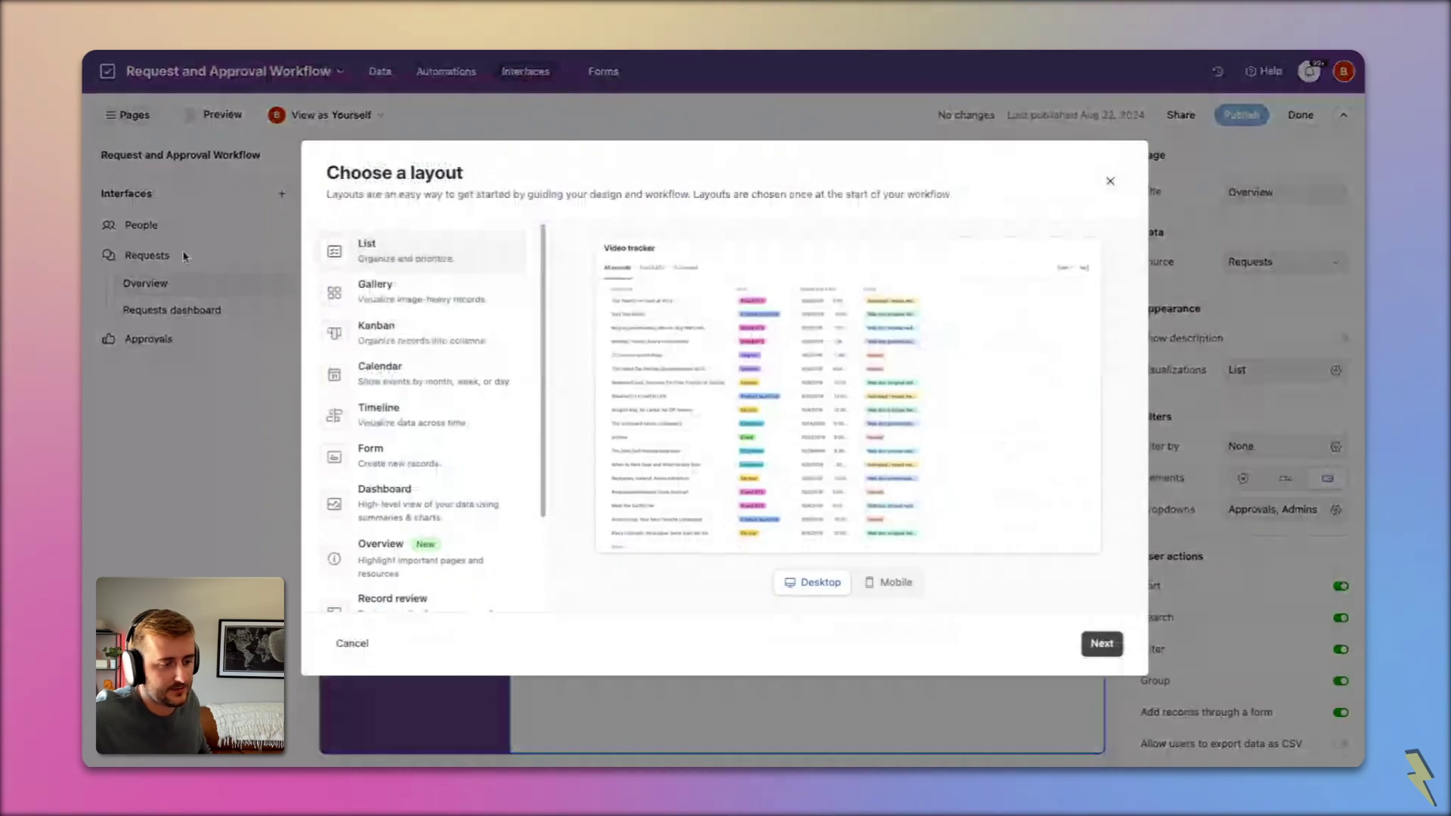
scroll(421, 574, down, 1)
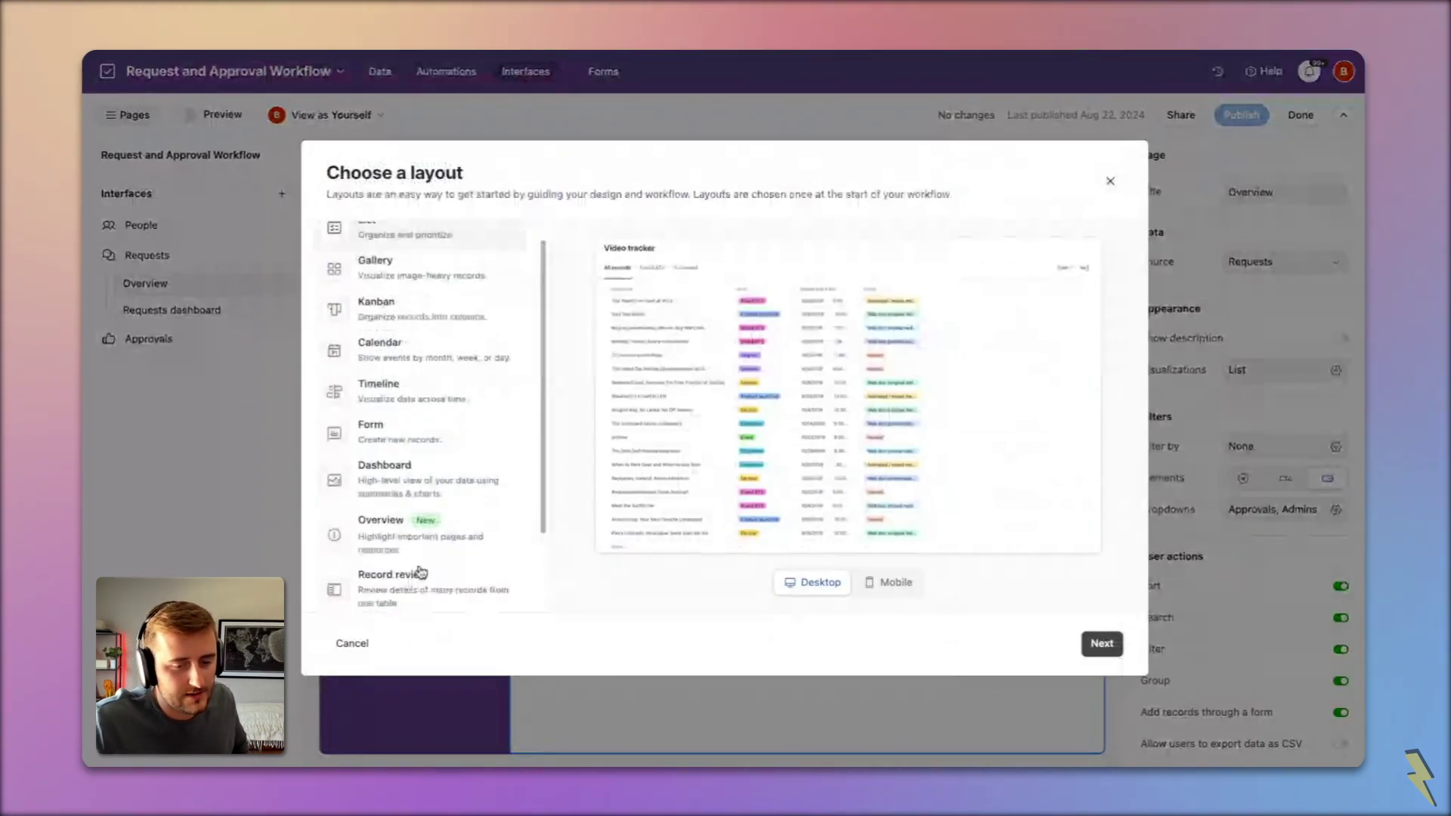
click(421, 575)
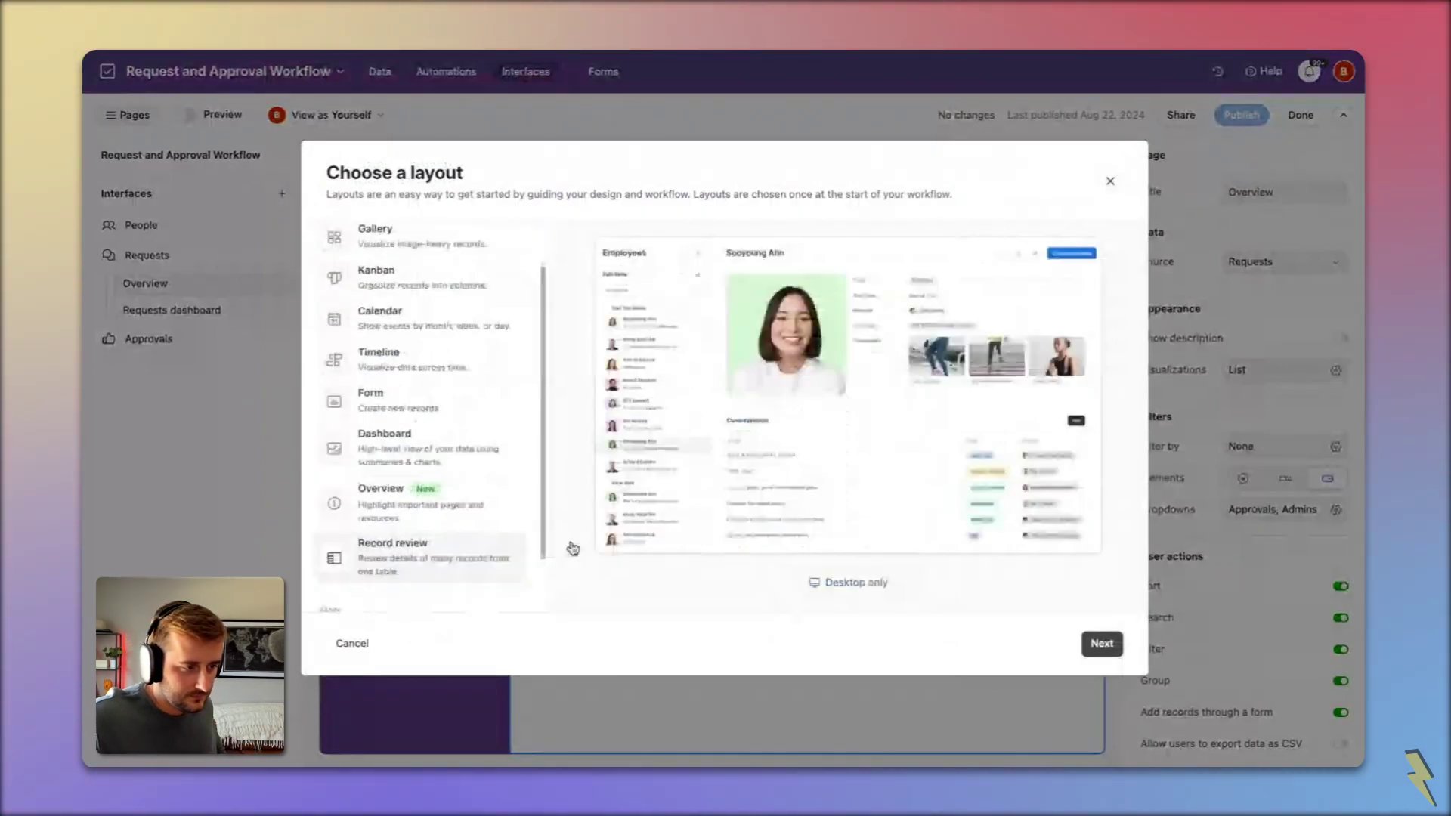
click(1099, 643)
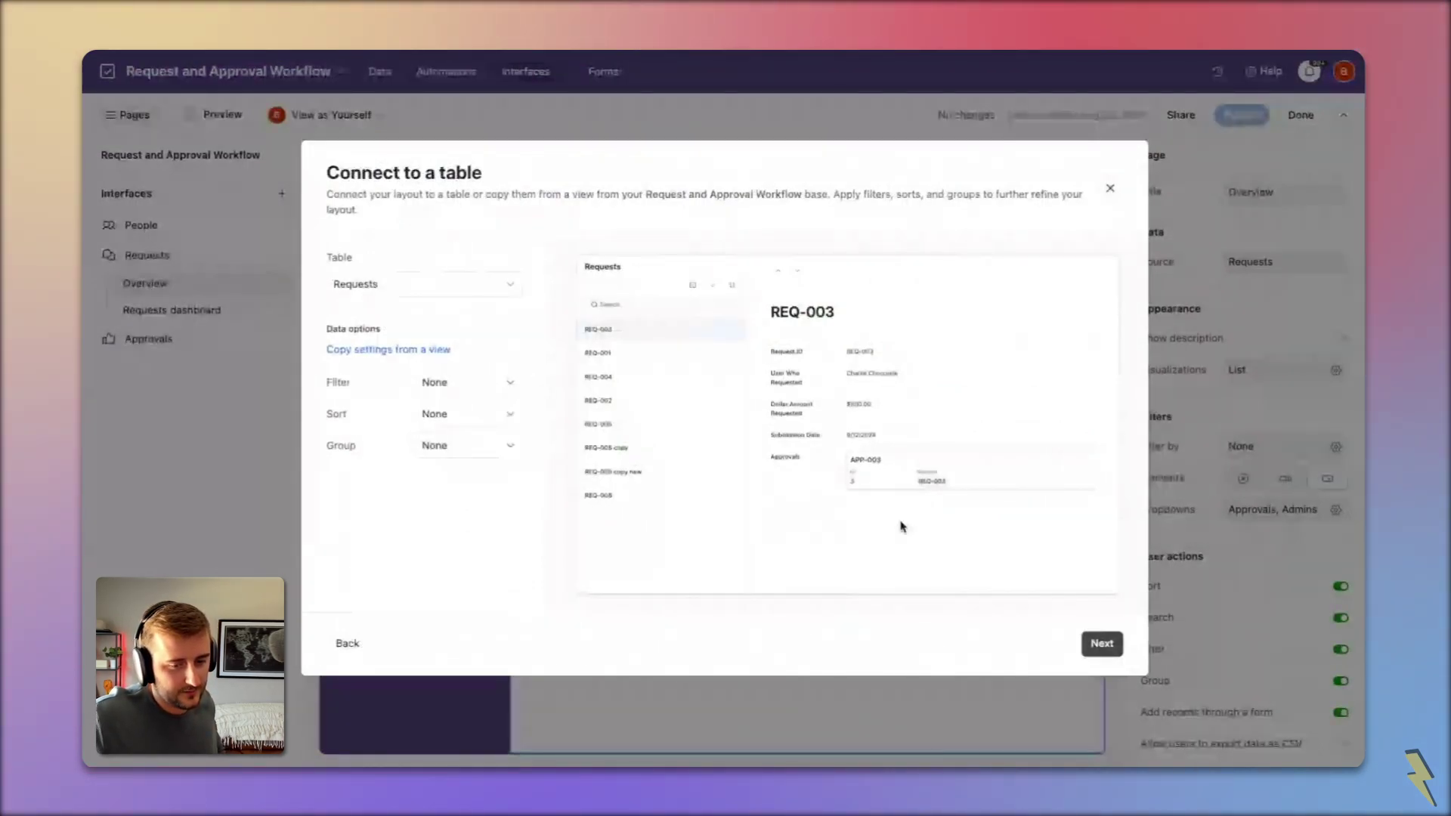
click(1099, 645)
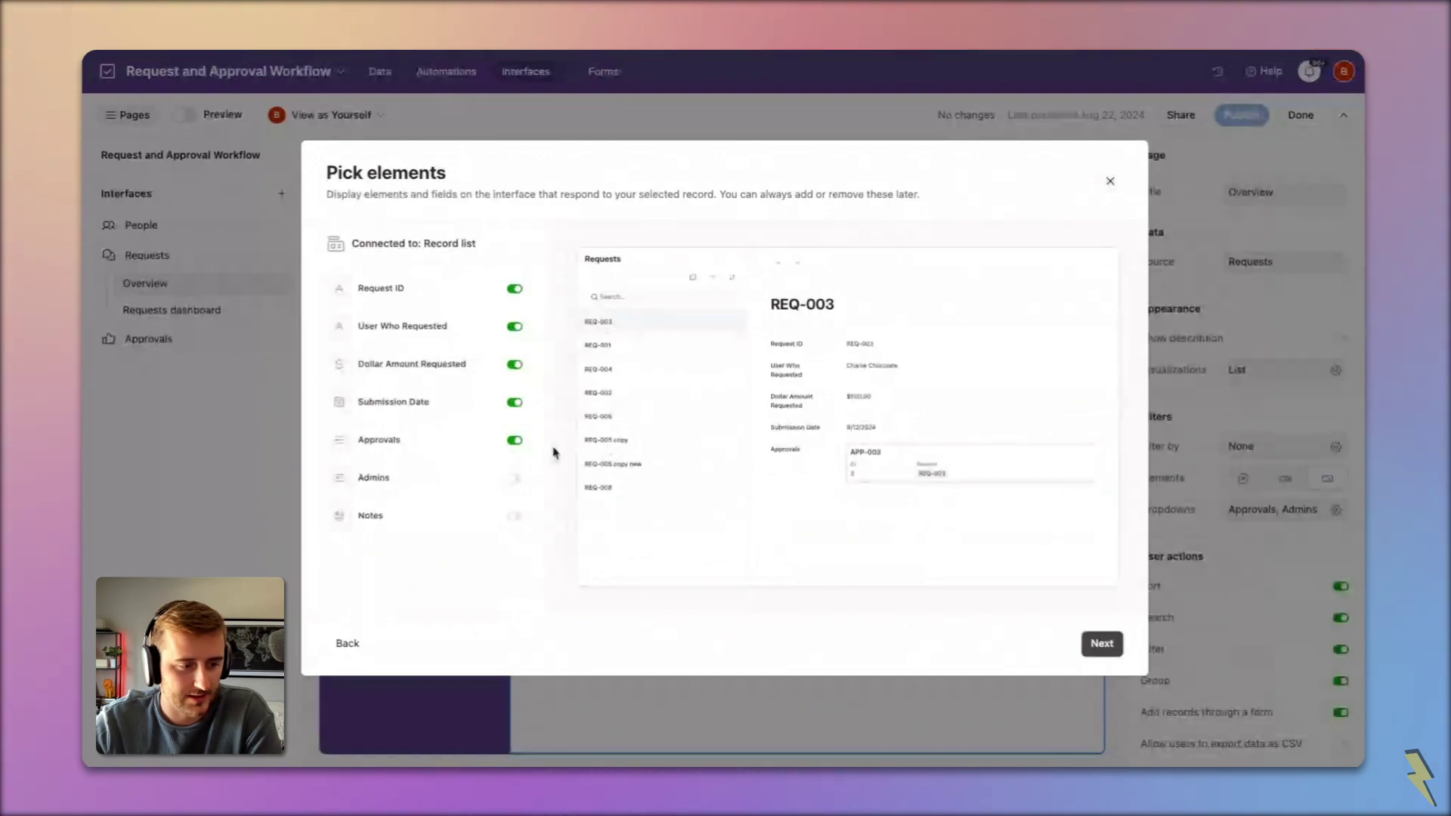
Step: Hide Approvals, show Notes, and name the new page 'Requests (Simple)'
click(514, 444)
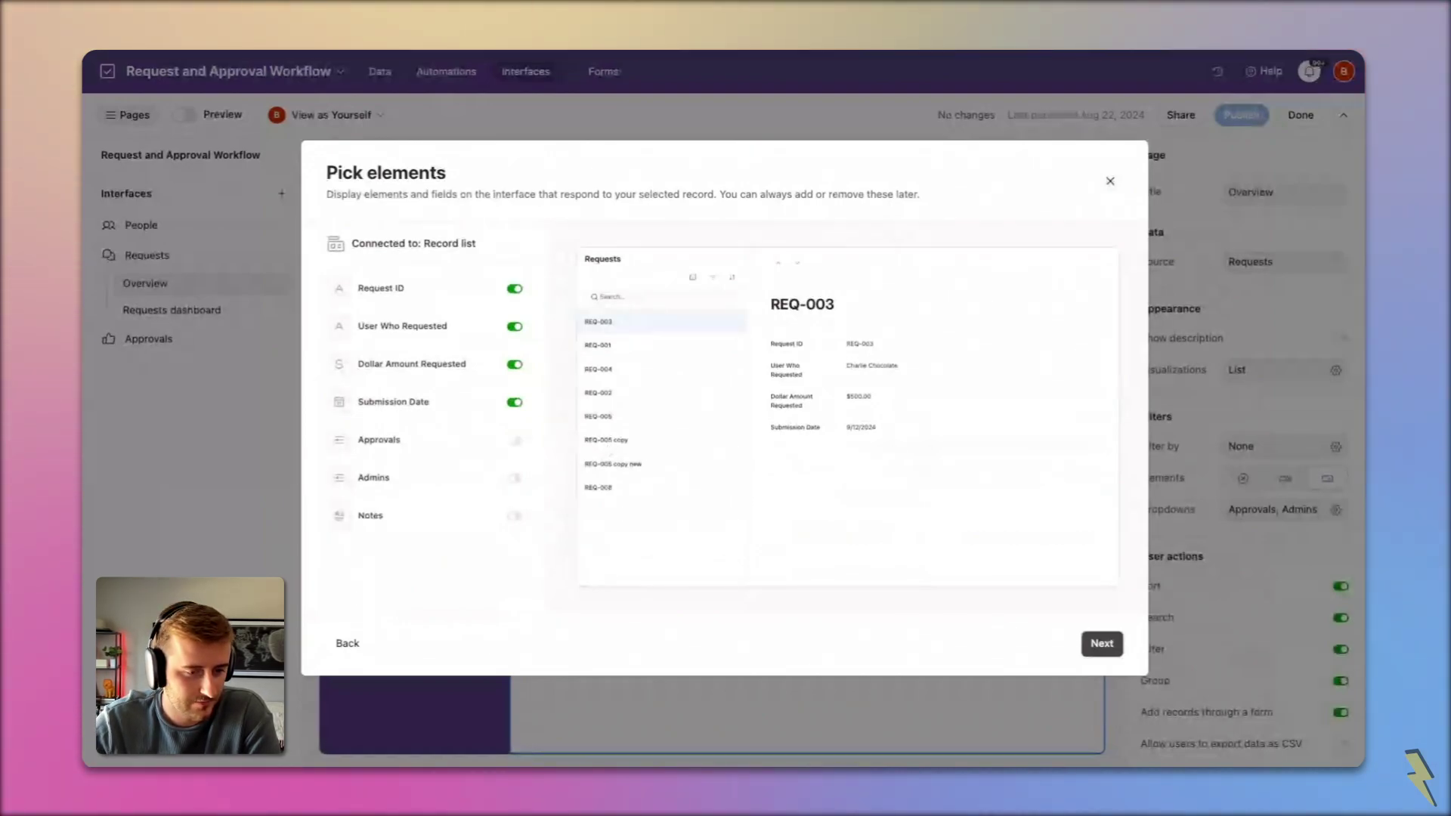
click(452, 525)
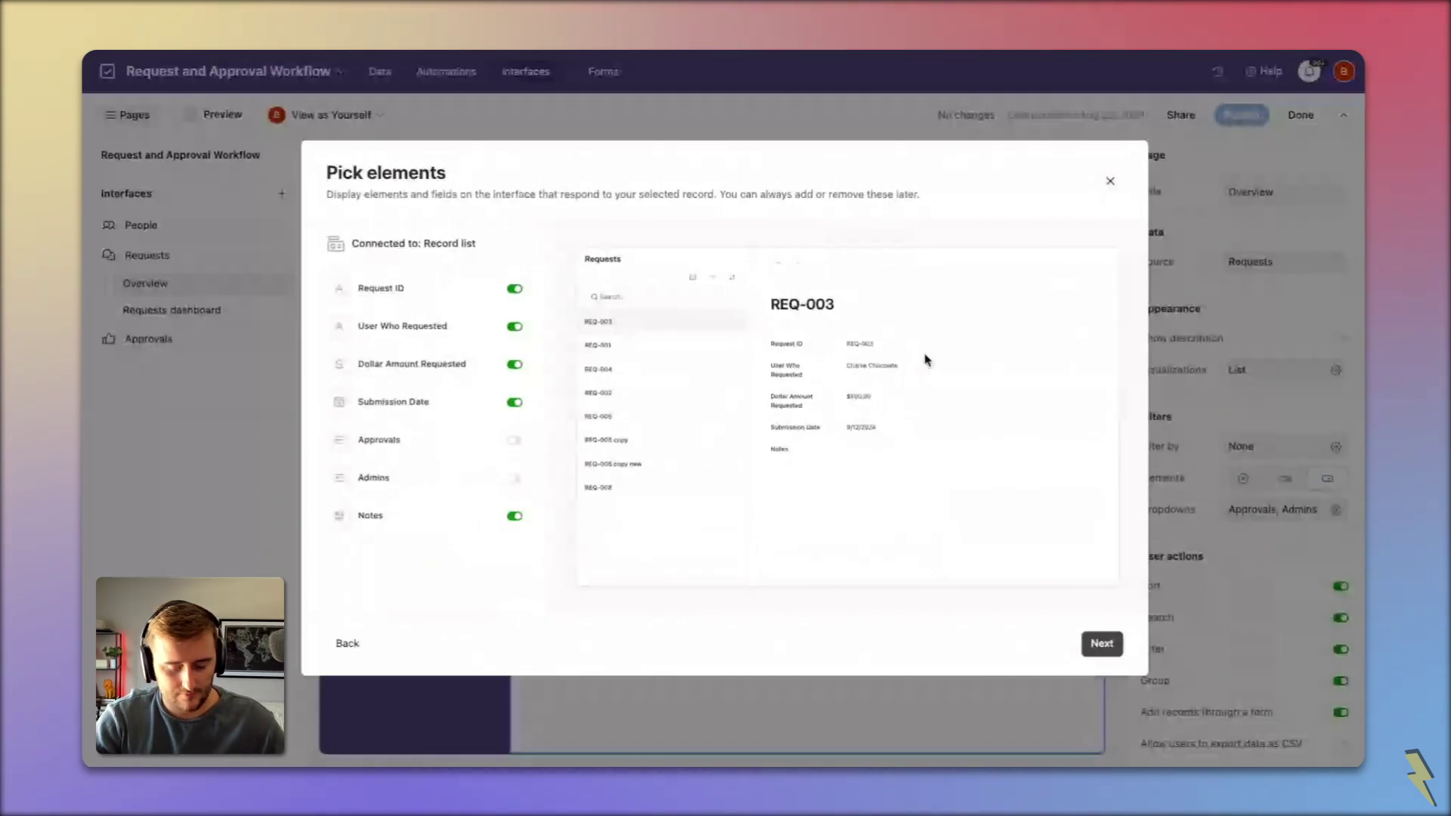
key(Return)
text(Requests)
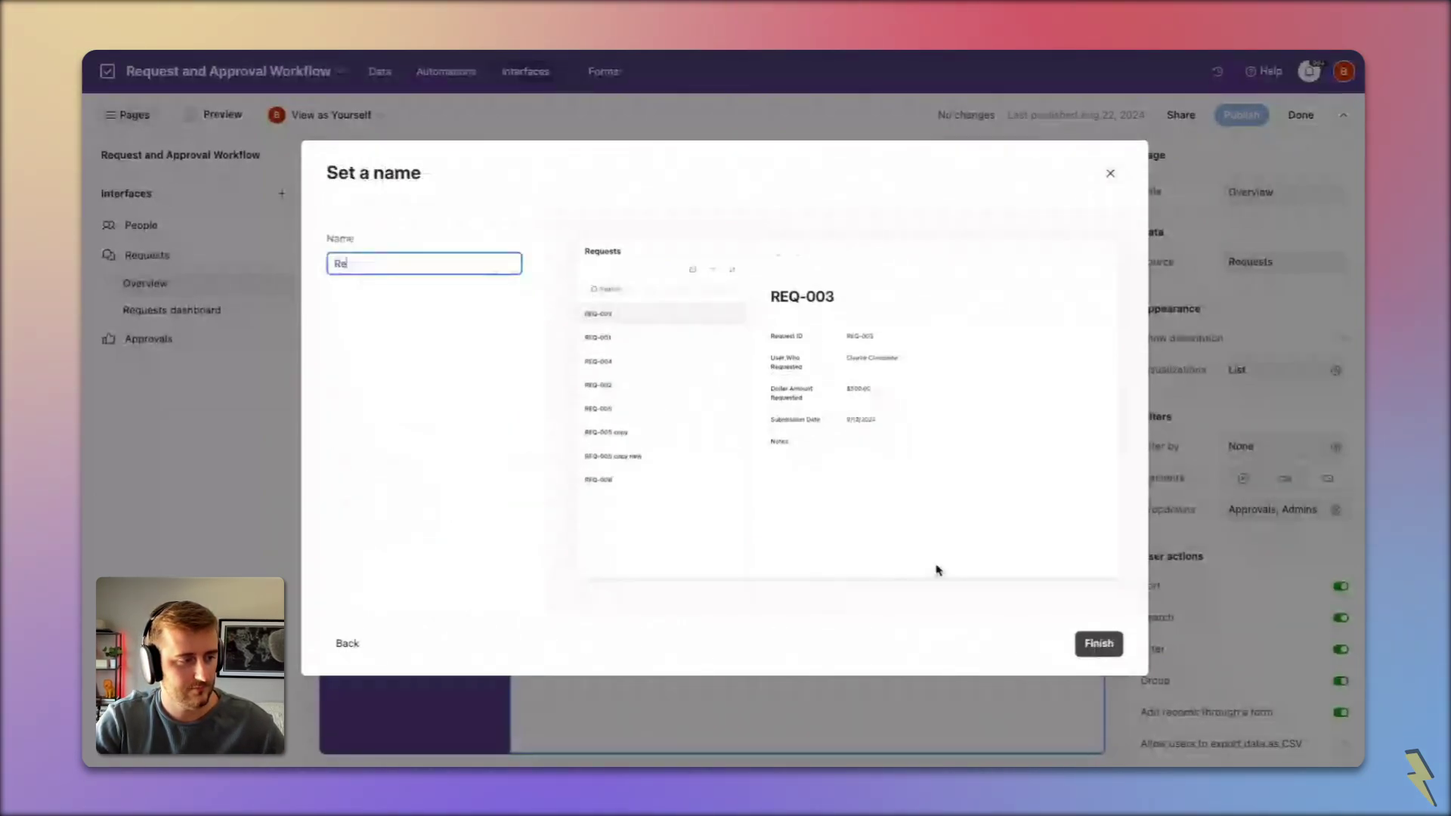
click(1099, 643)
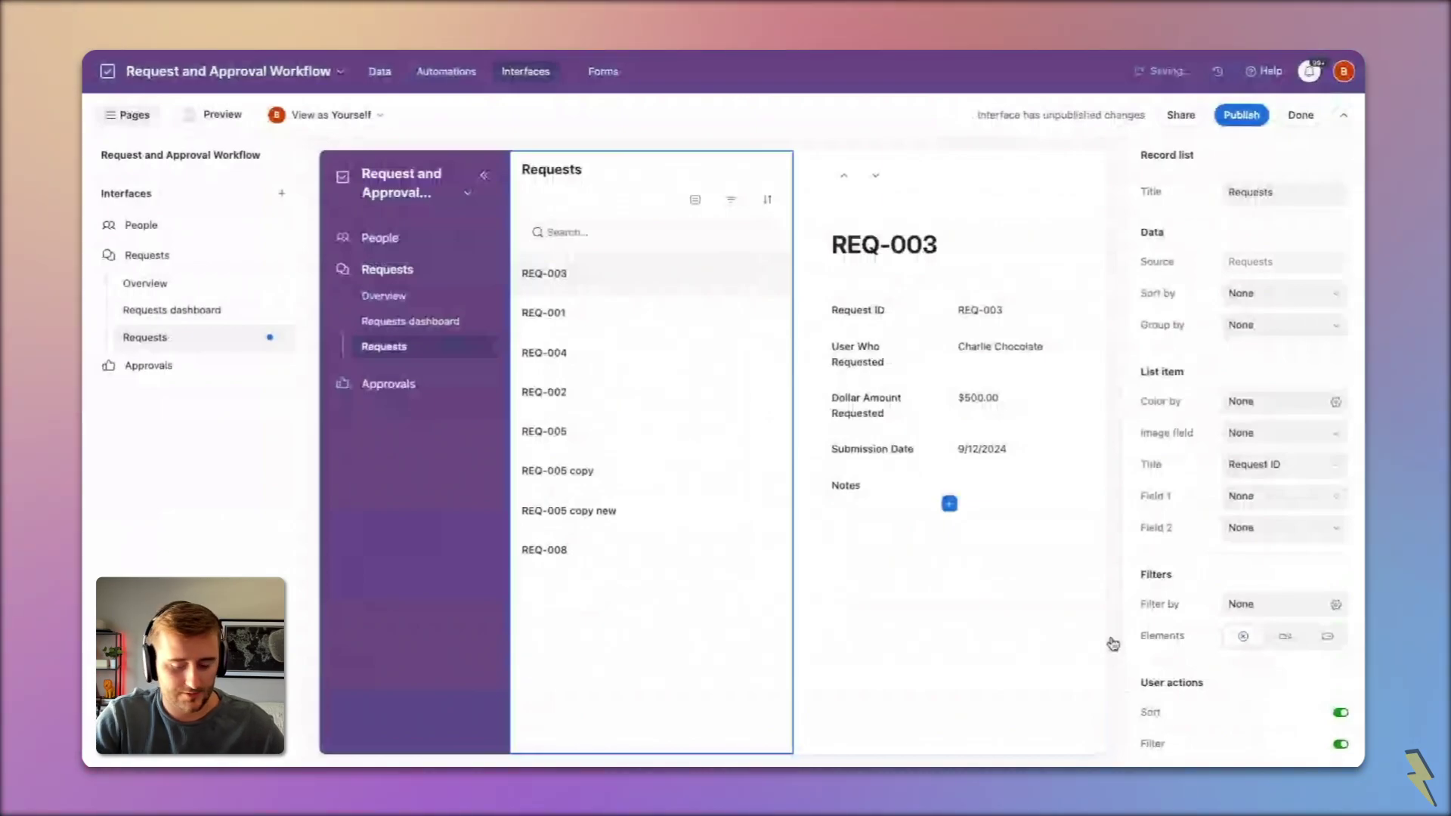
double_click(200, 344)
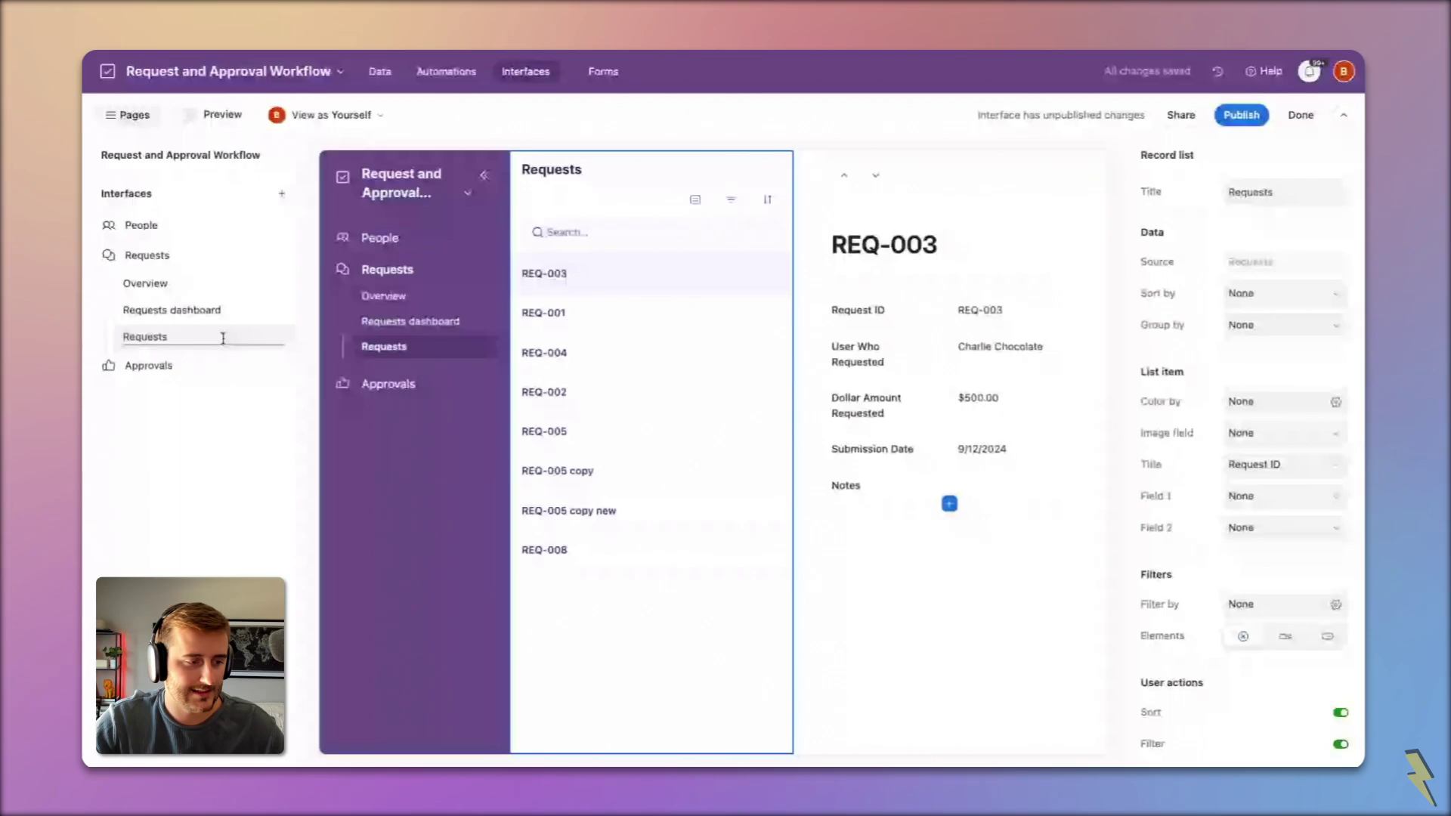
text((Simple))
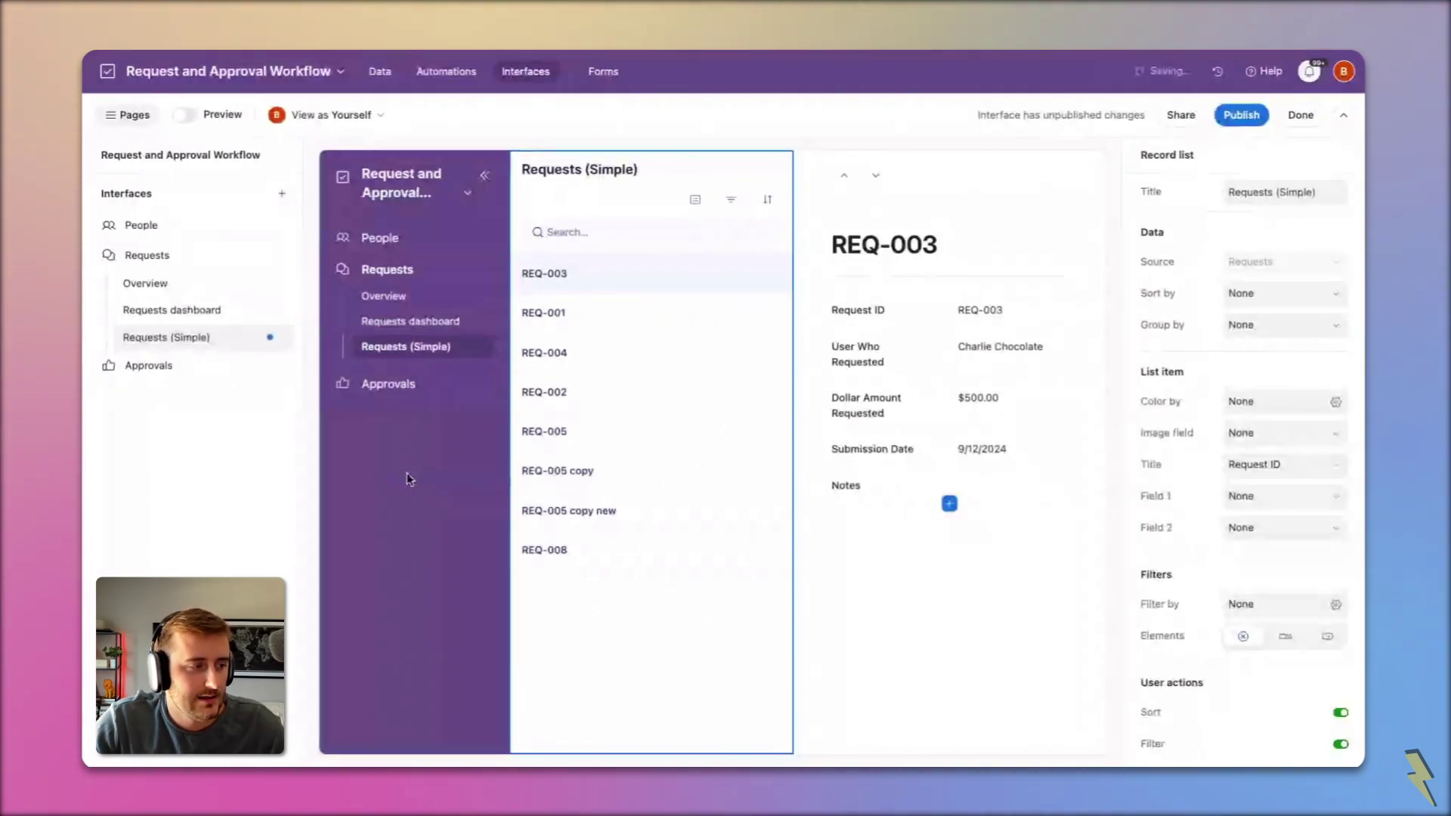
click(126, 118)
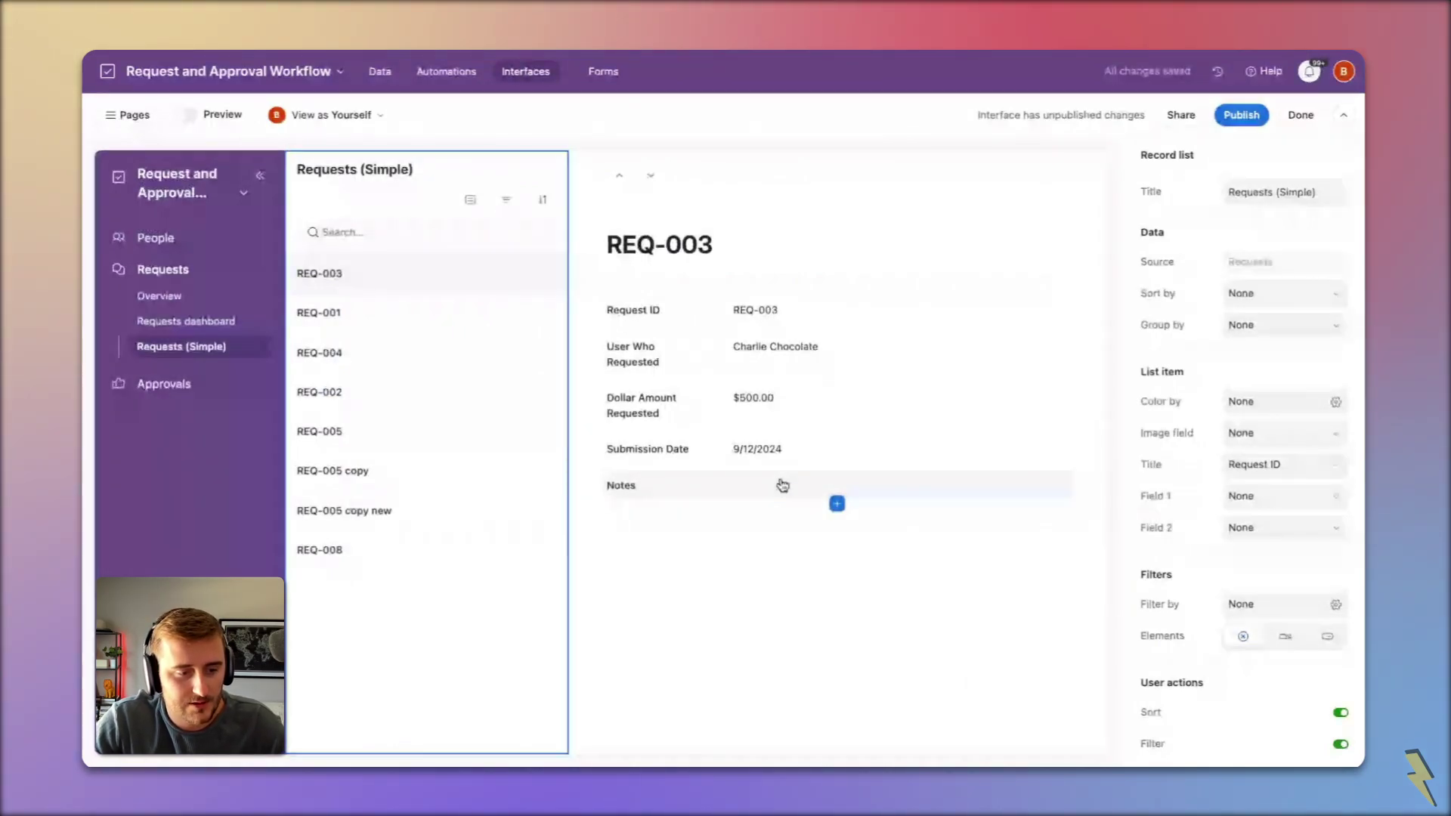
Step: Create a single-select field named Status with a yellow Pending option
click(837, 503)
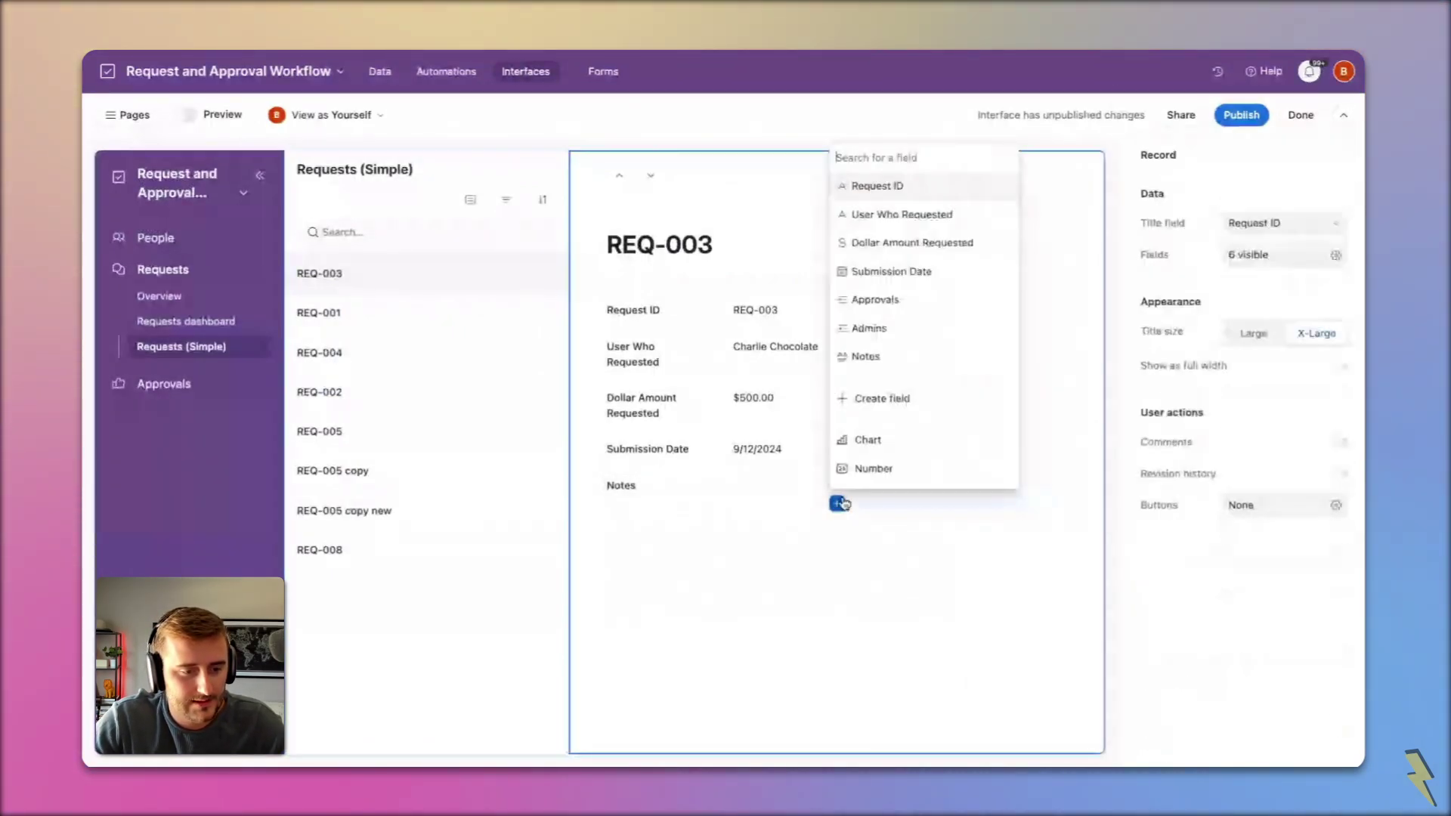
click(880, 398)
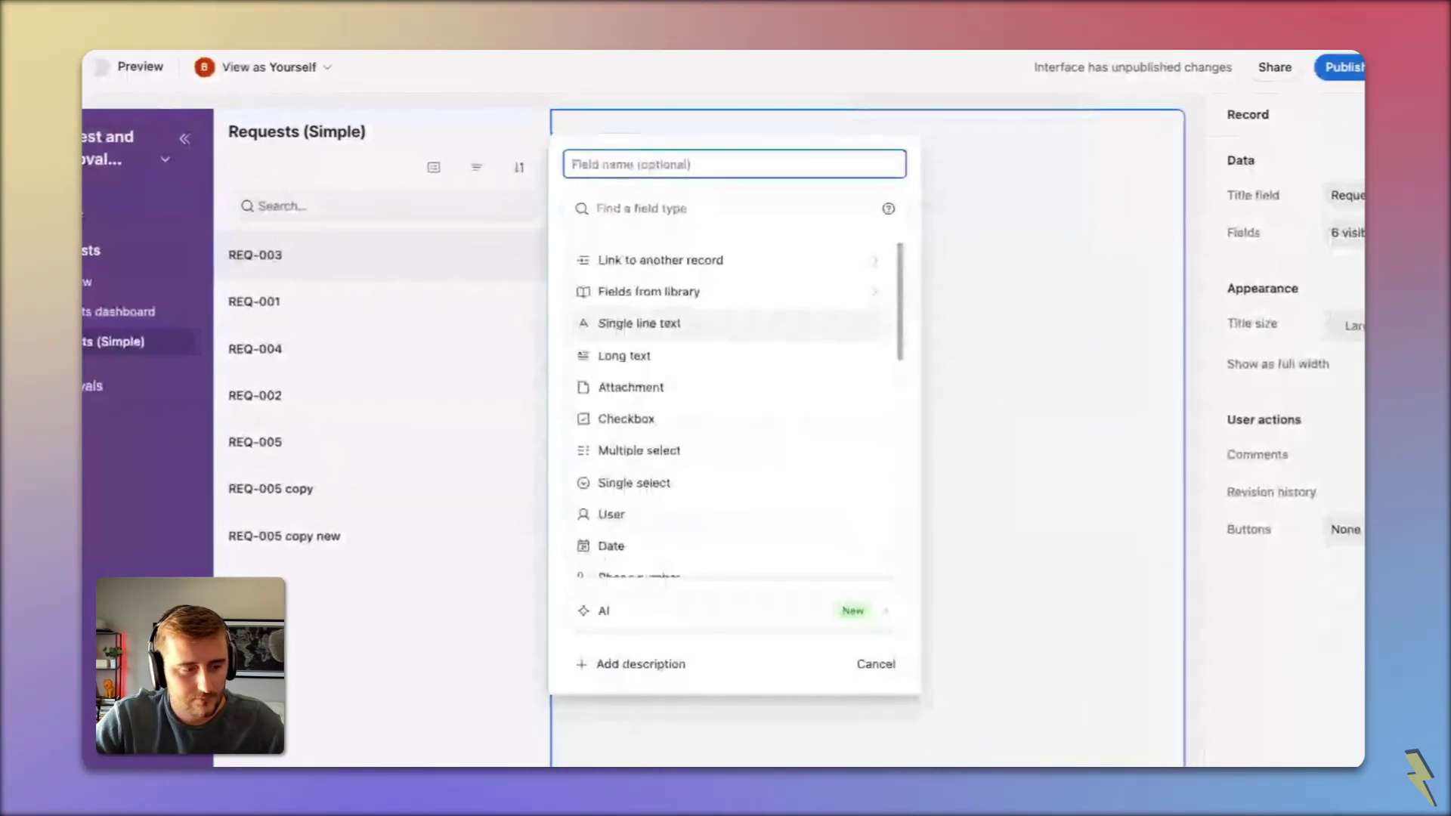
text(Status)
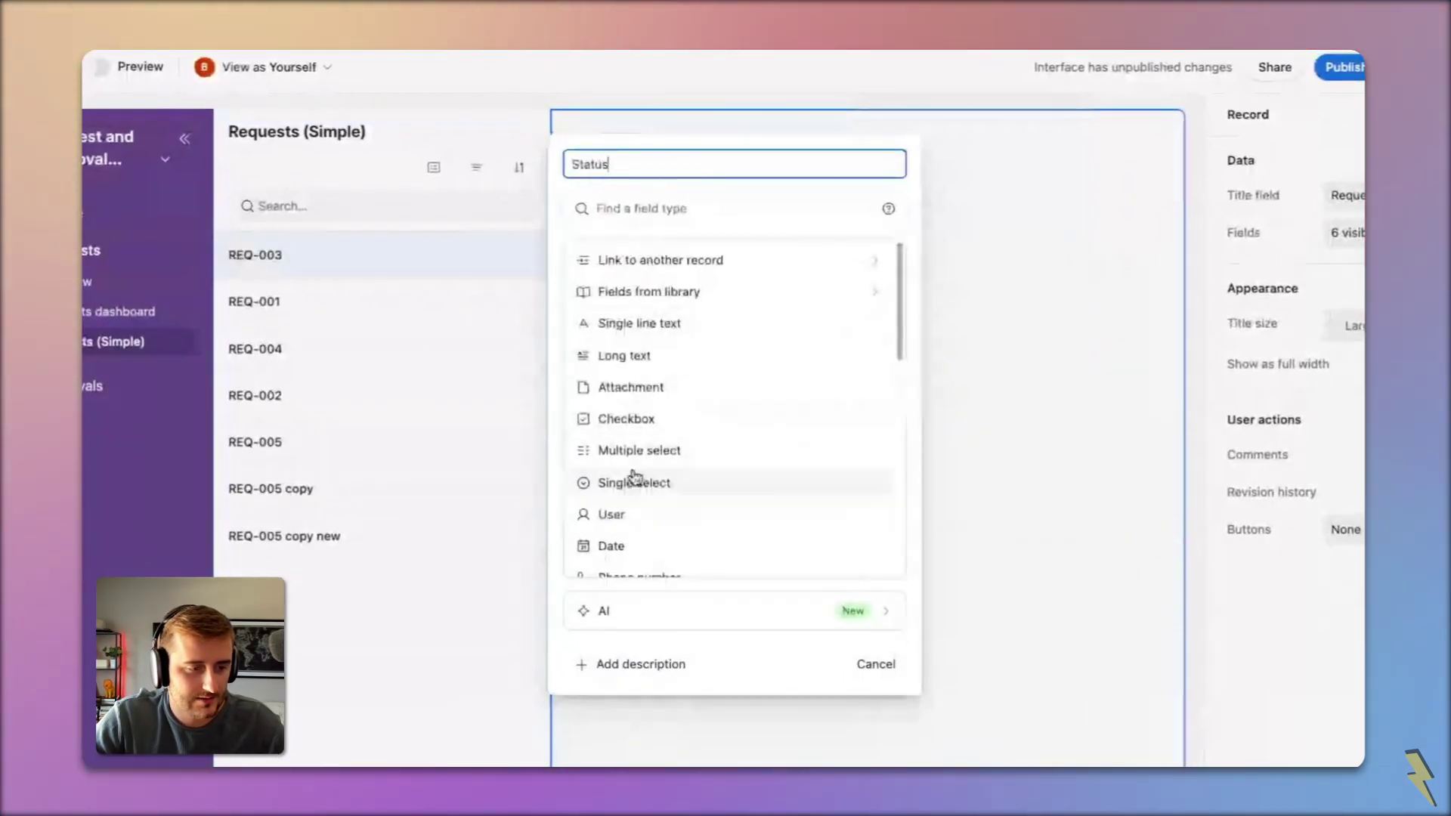
click(630, 482)
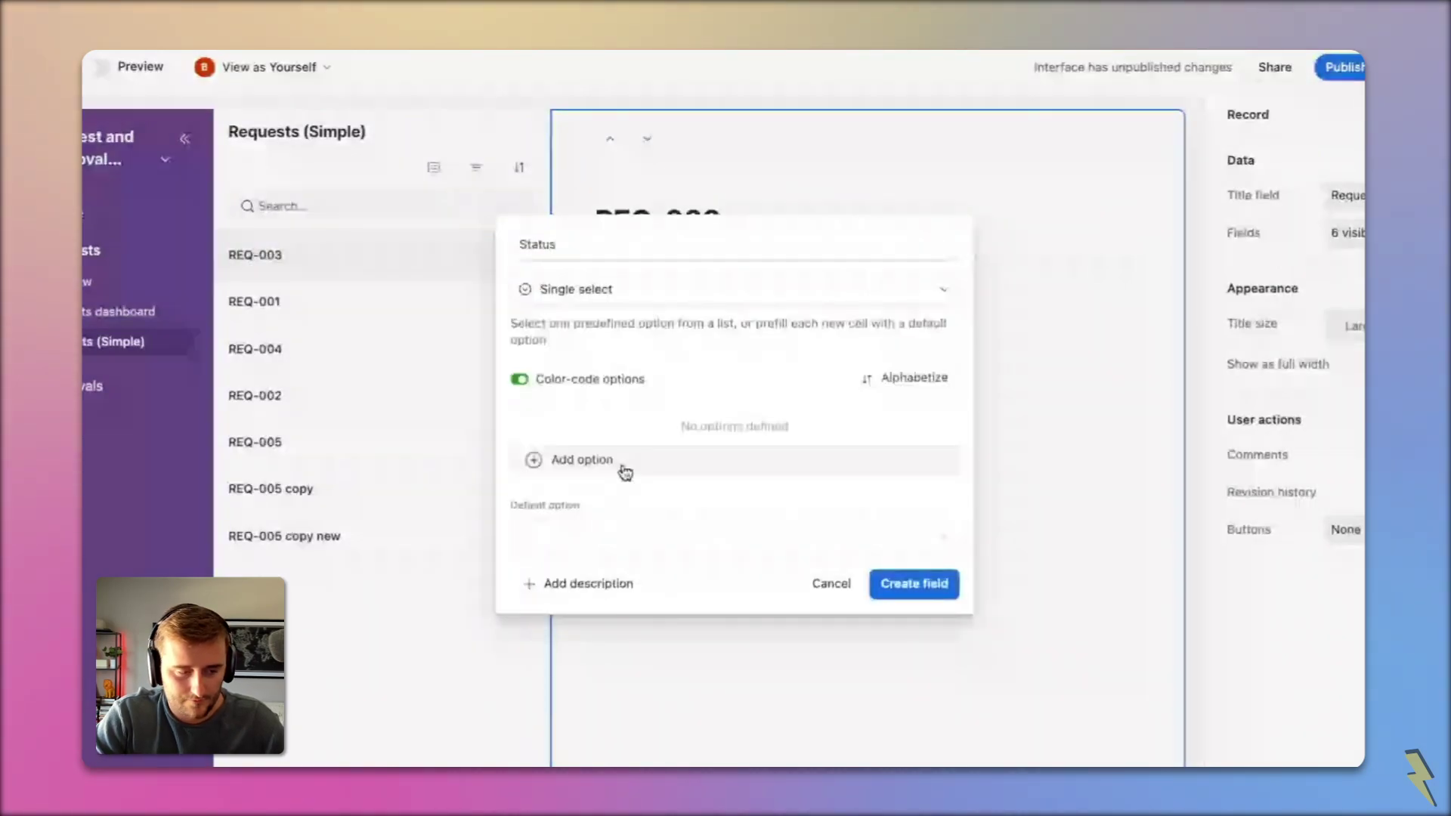
click(623, 470)
text(Pen)
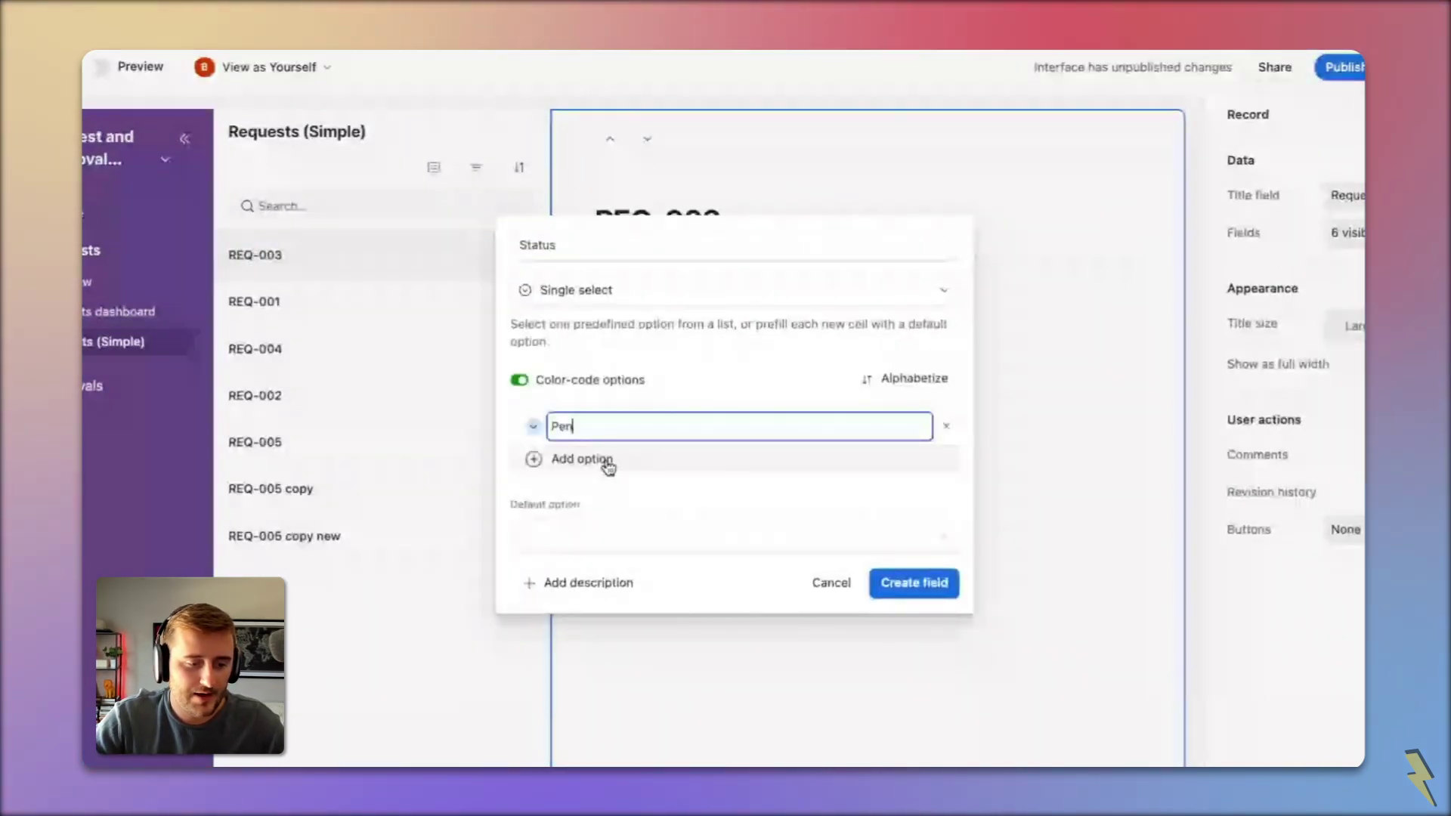
text(ding)
click(535, 429)
click(759, 518)
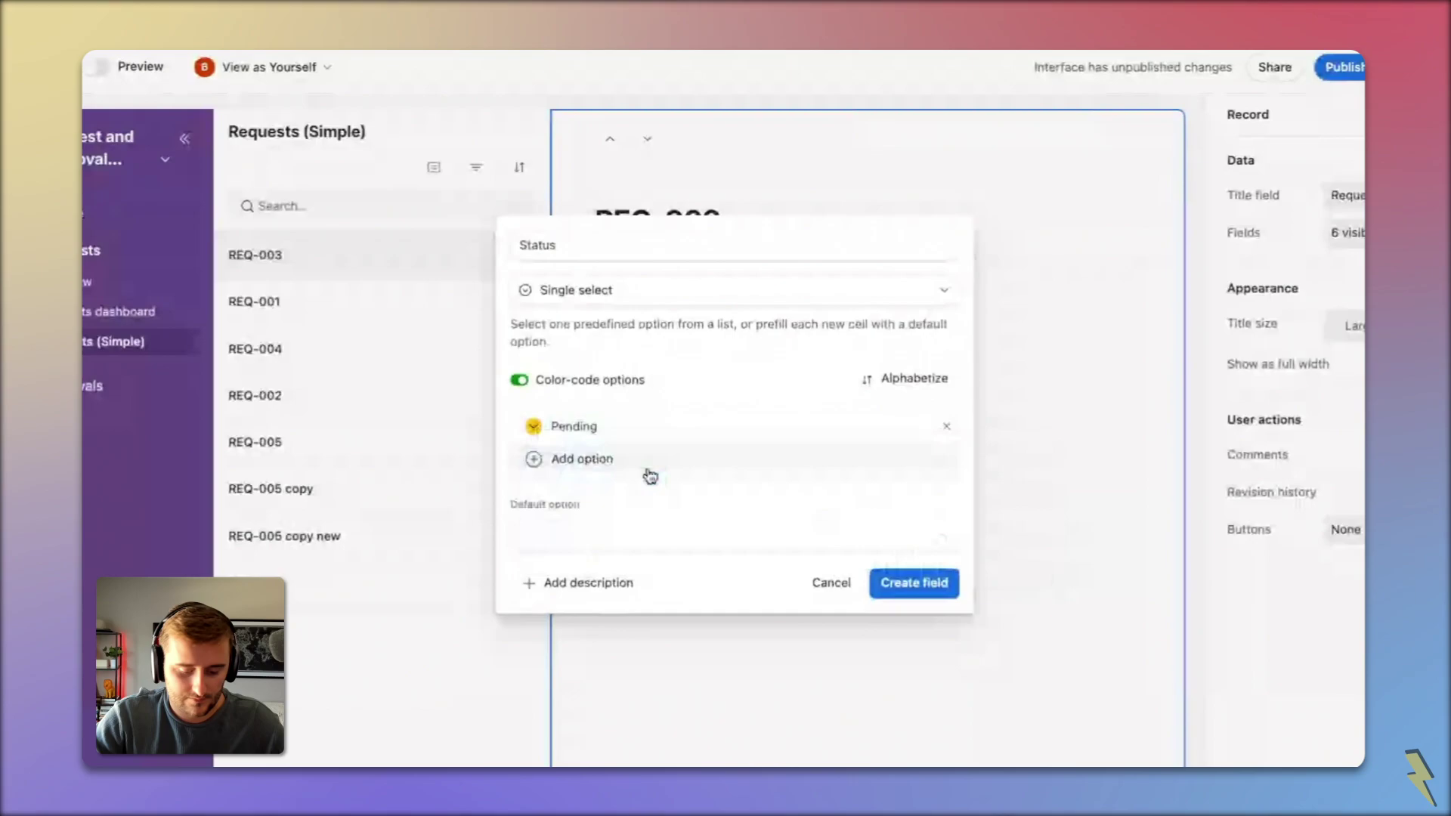
Step: Add green Approved and red Rejected options and create the Status field
click(582, 459)
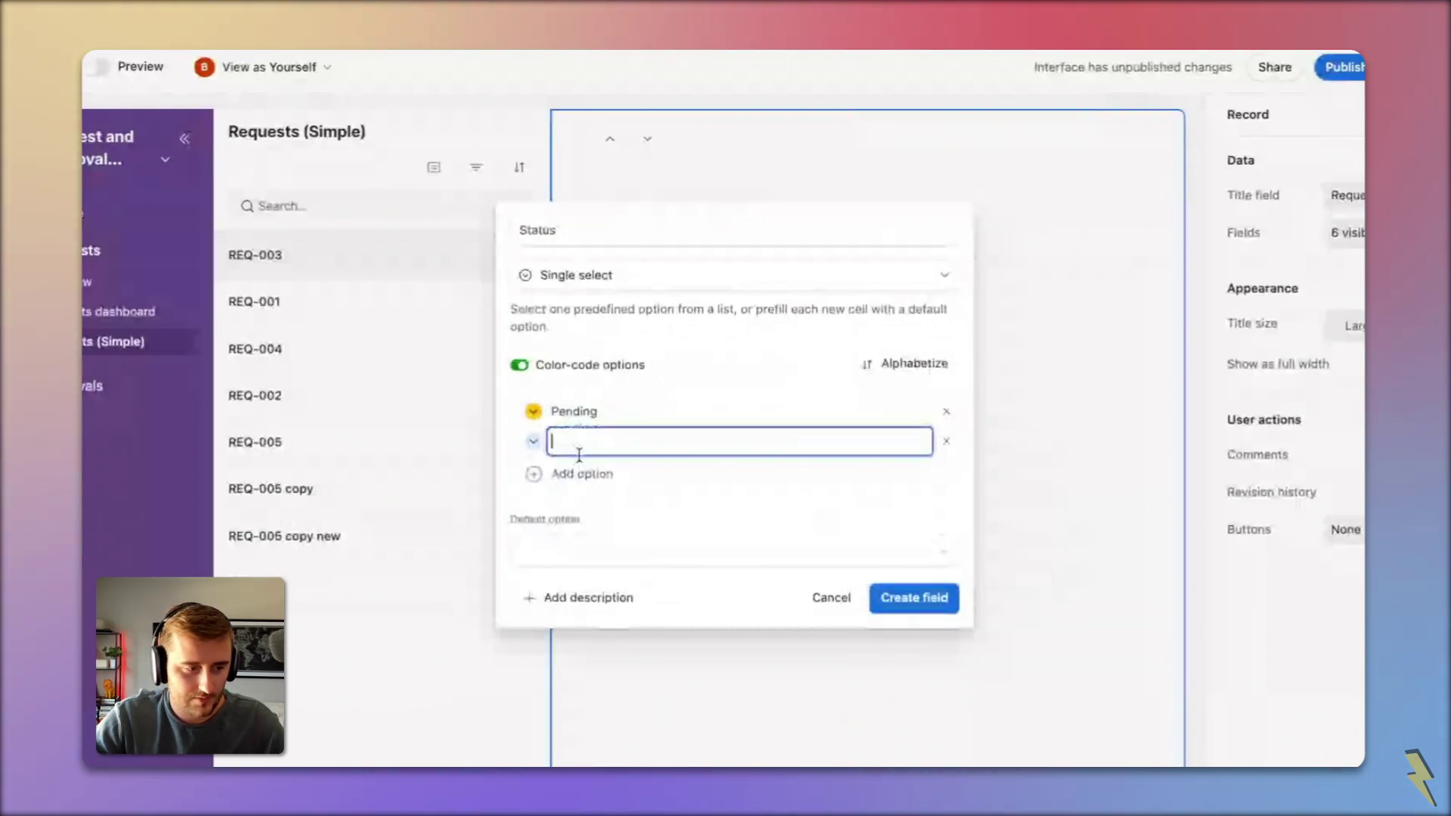
text(Approved)
click(533, 441)
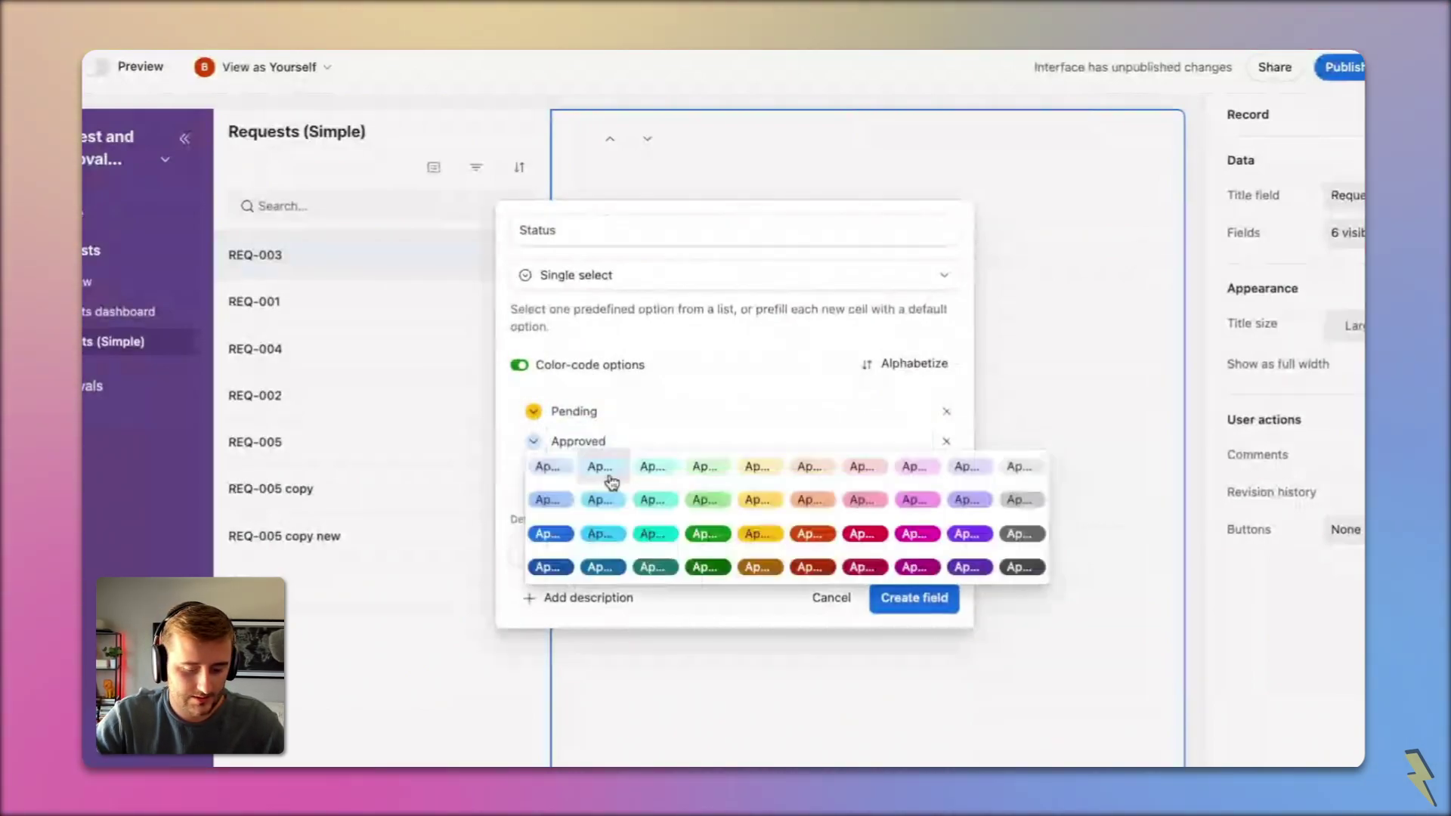
click(704, 534)
click(612, 473)
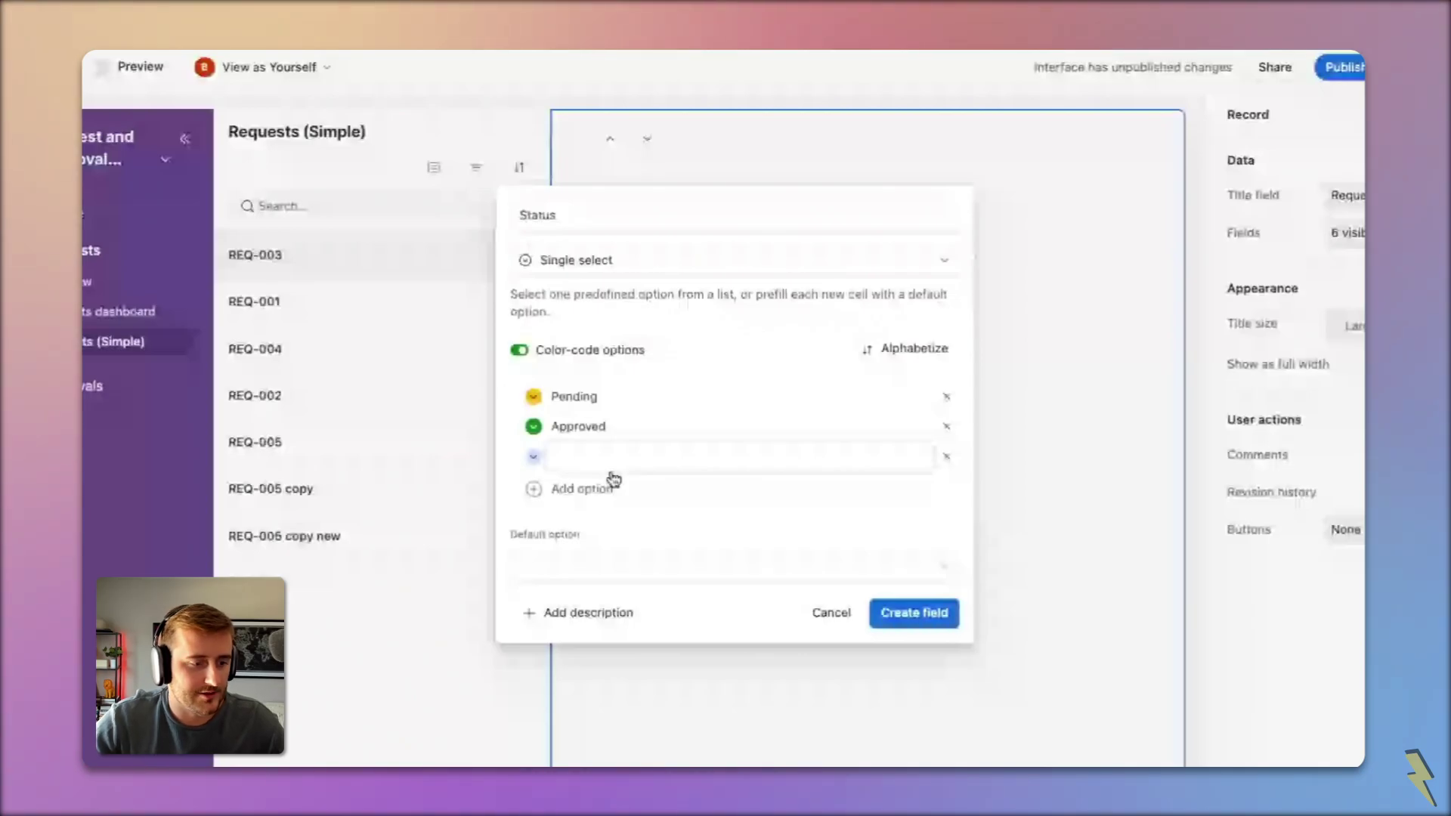
text(Rejected)
key(Return)
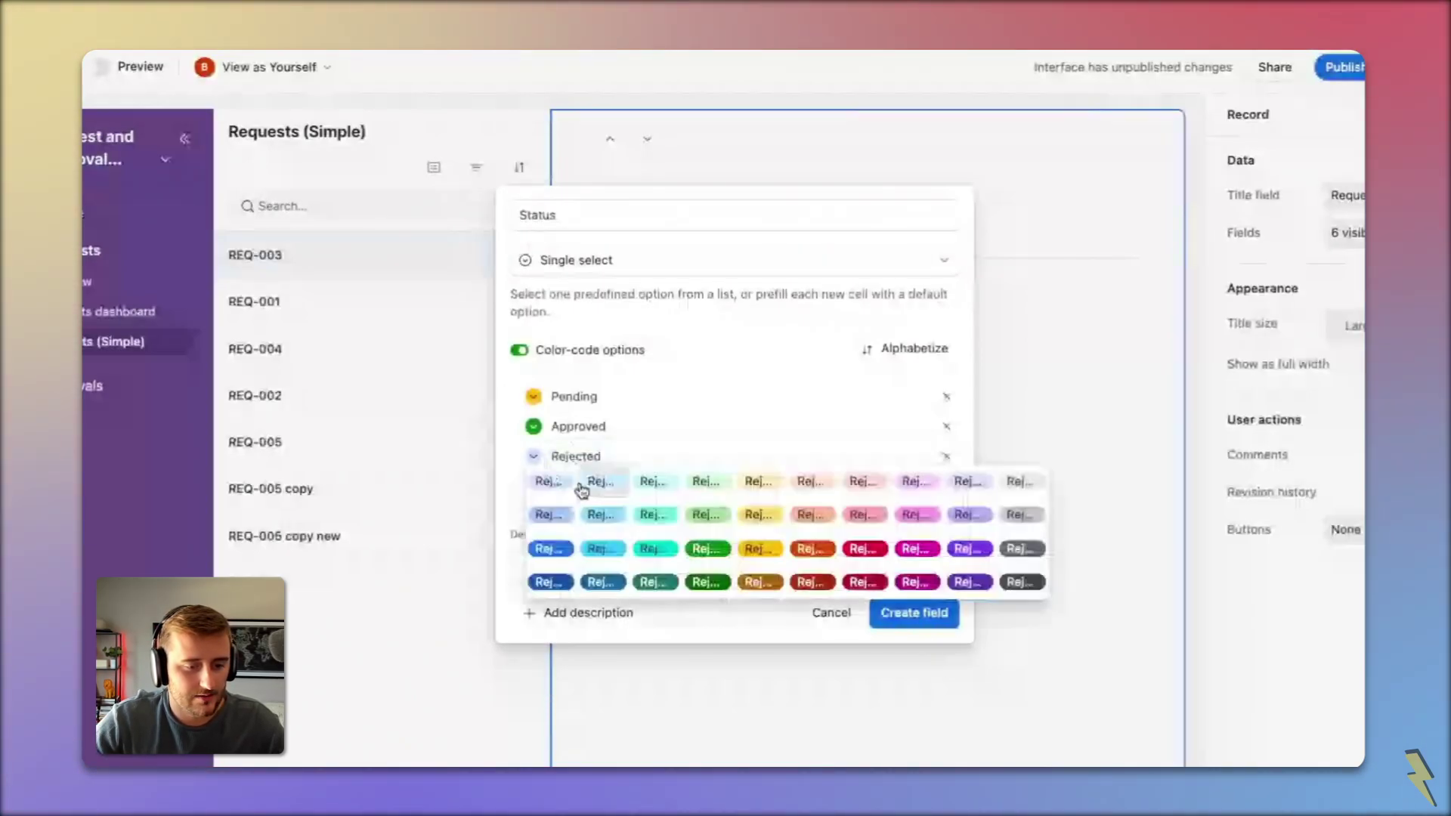
click(855, 550)
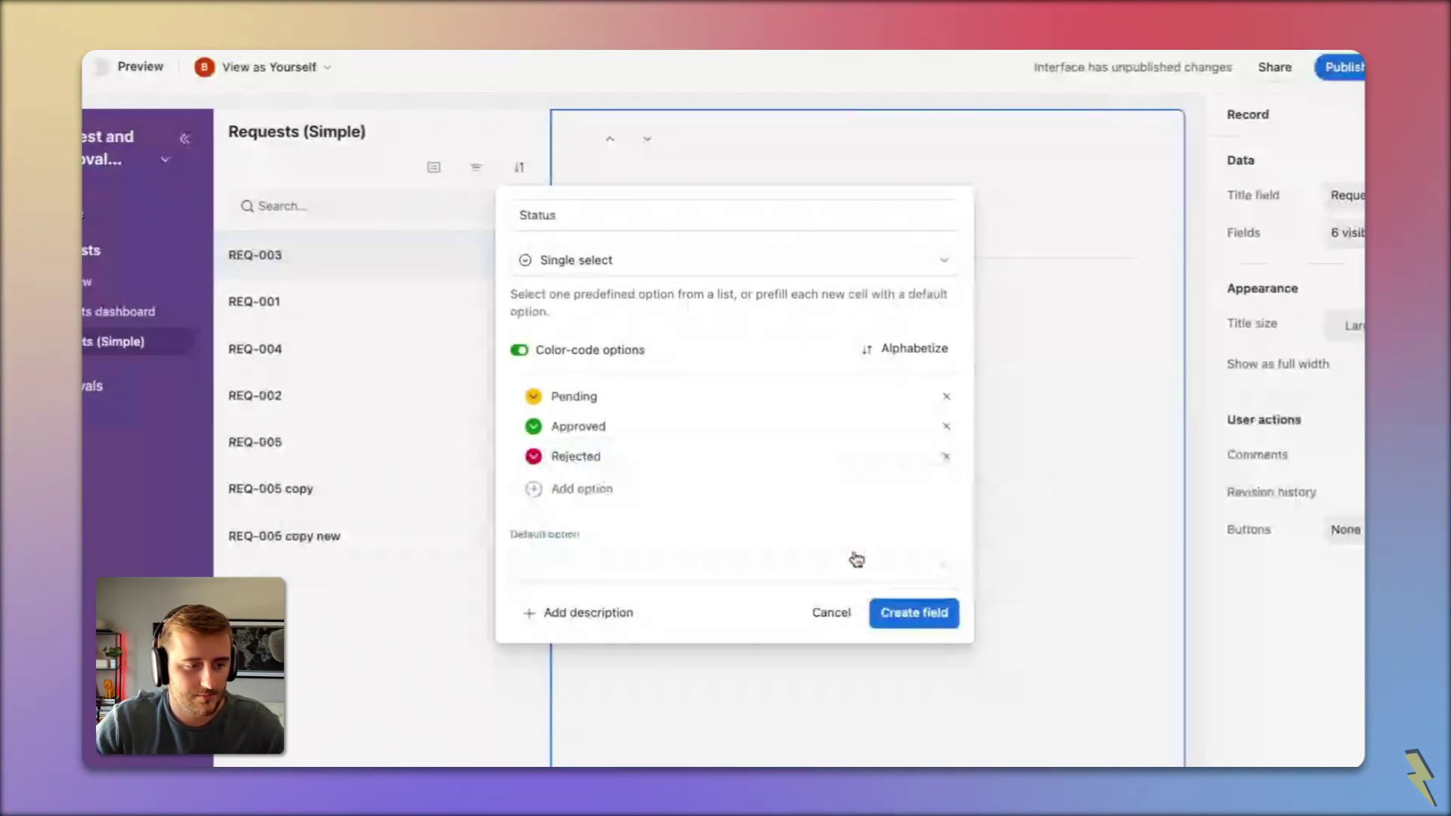
click(900, 612)
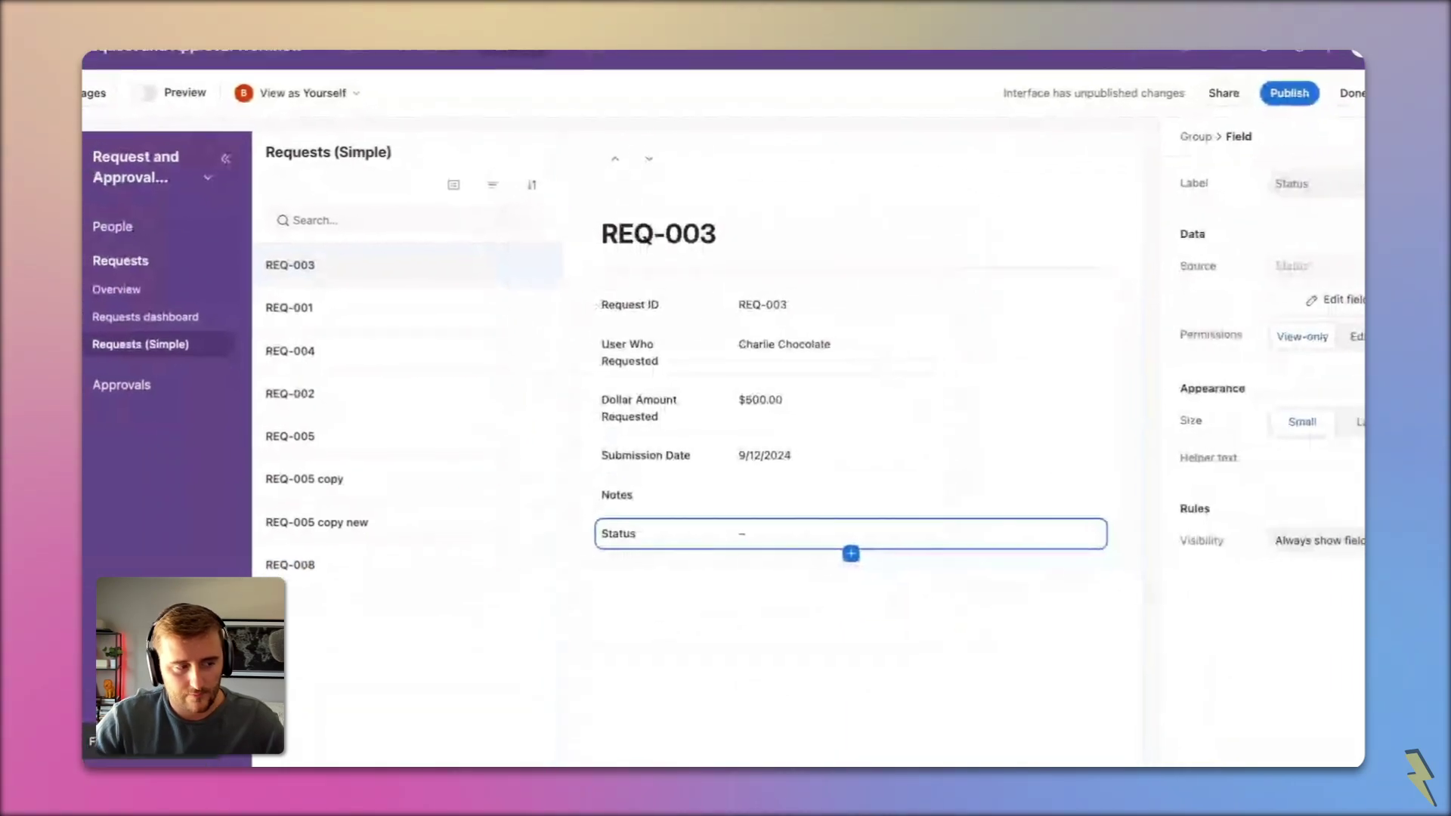
Step: Make the Status field editable and group the request list by Status
click(1317, 339)
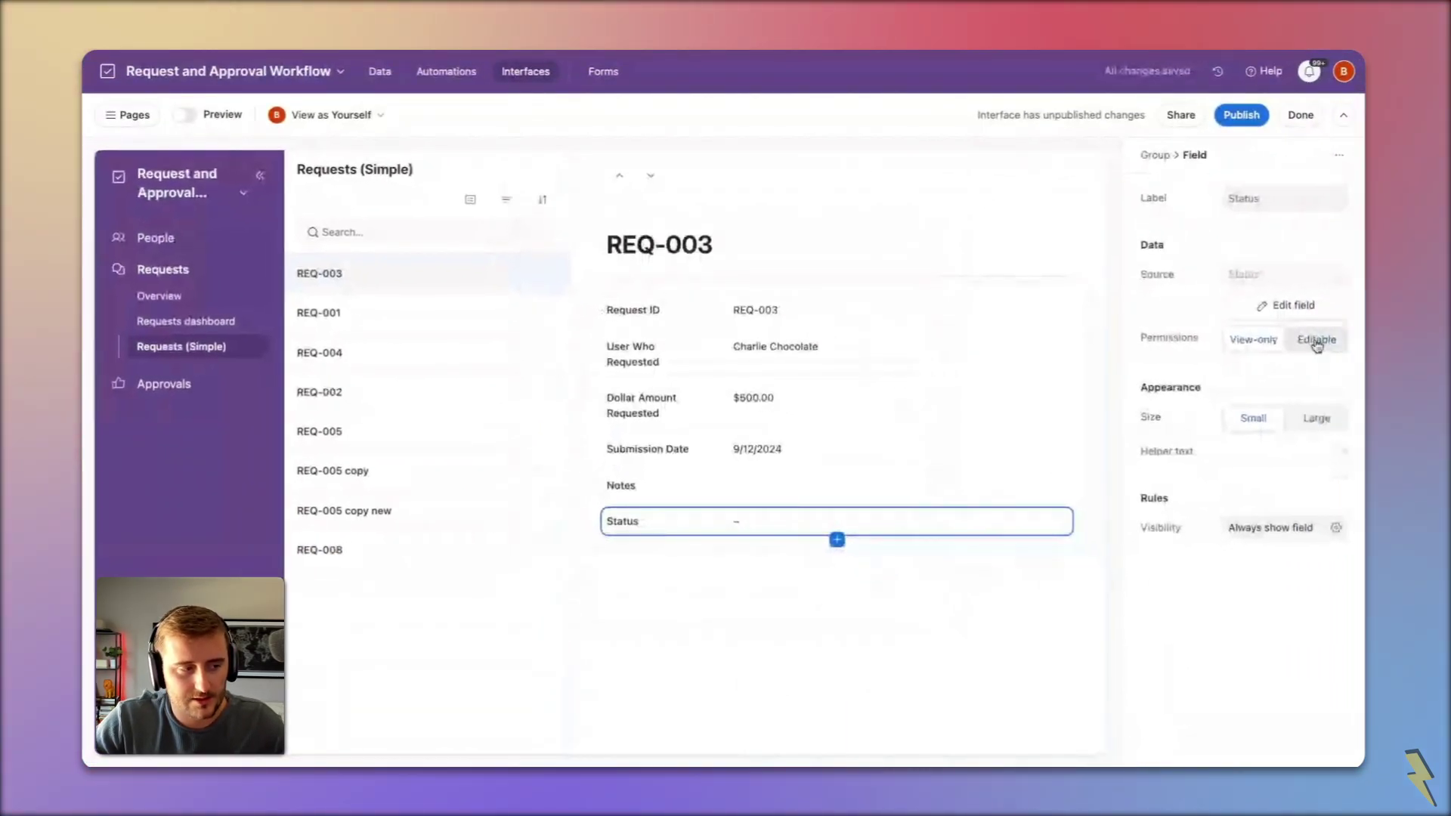
click(421, 179)
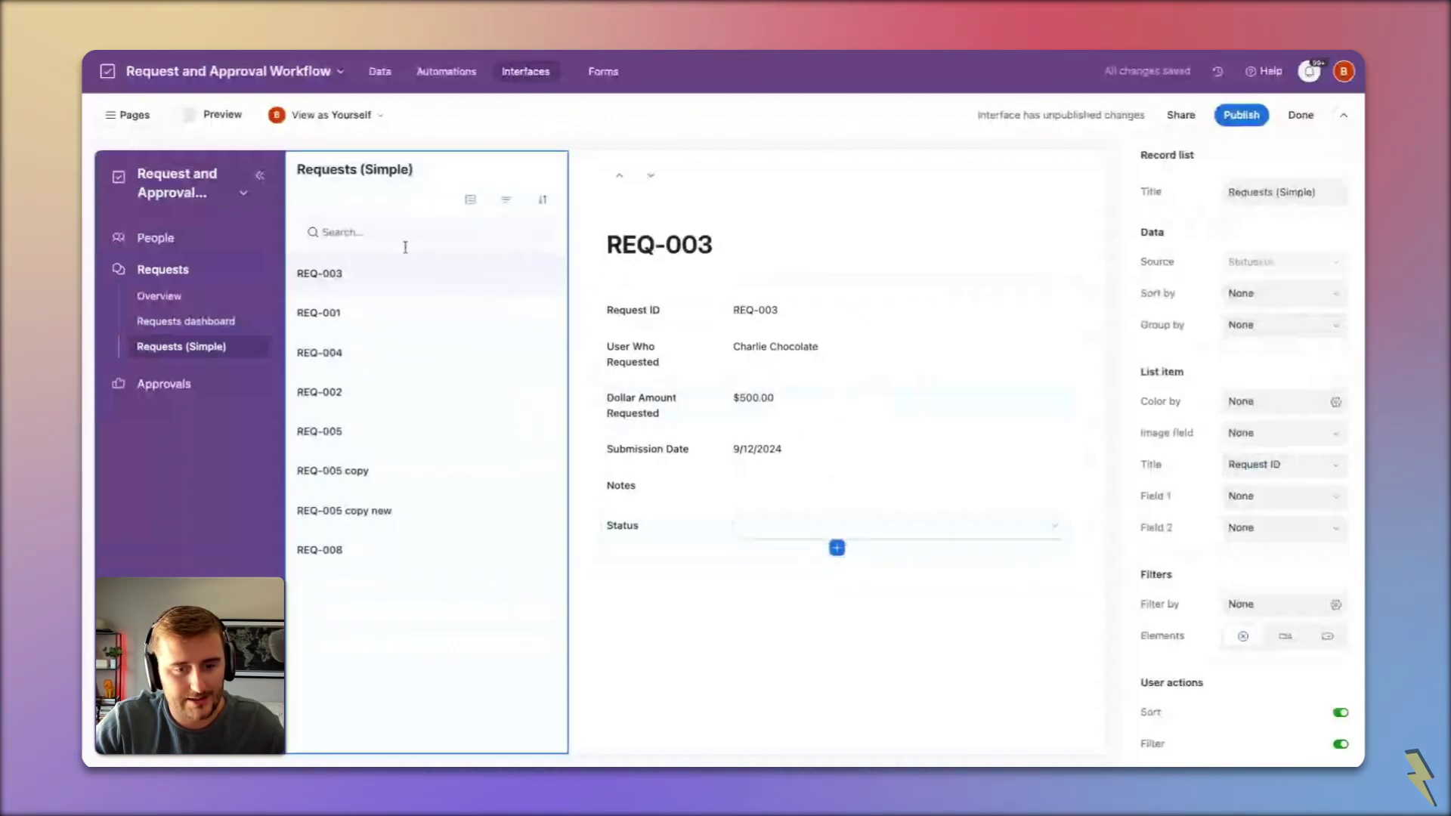
click(1282, 325)
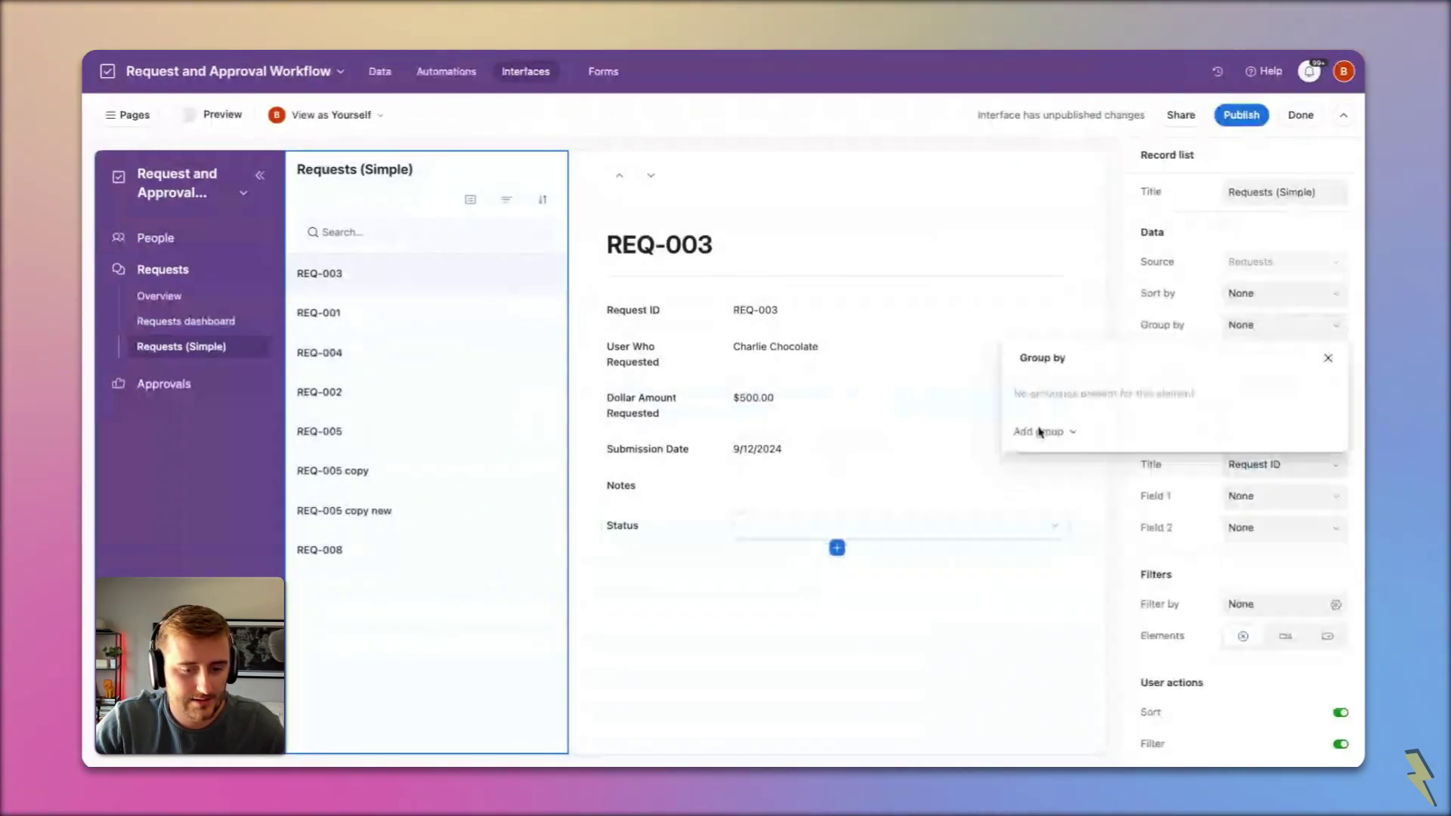
click(1039, 432)
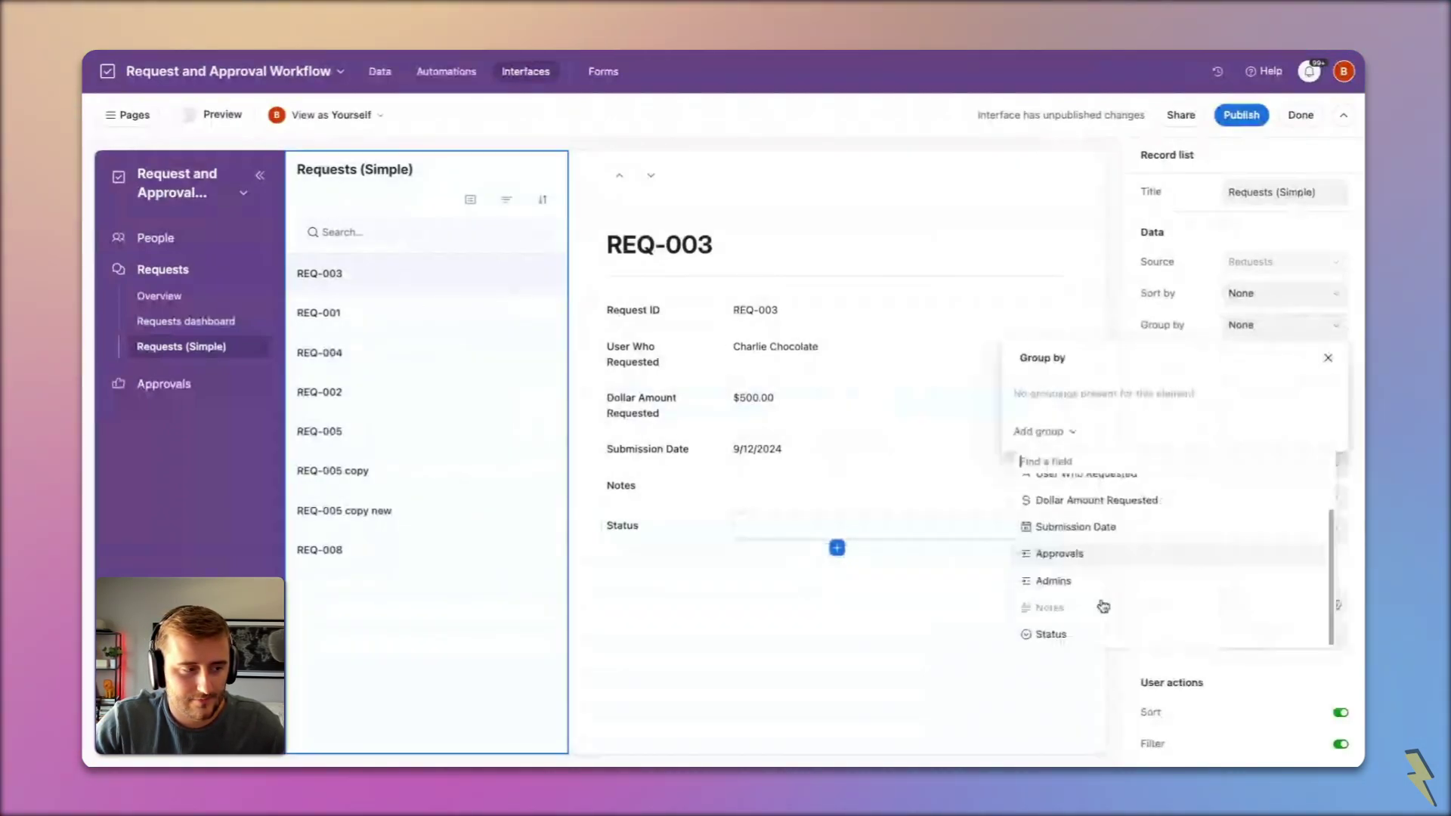
click(1054, 634)
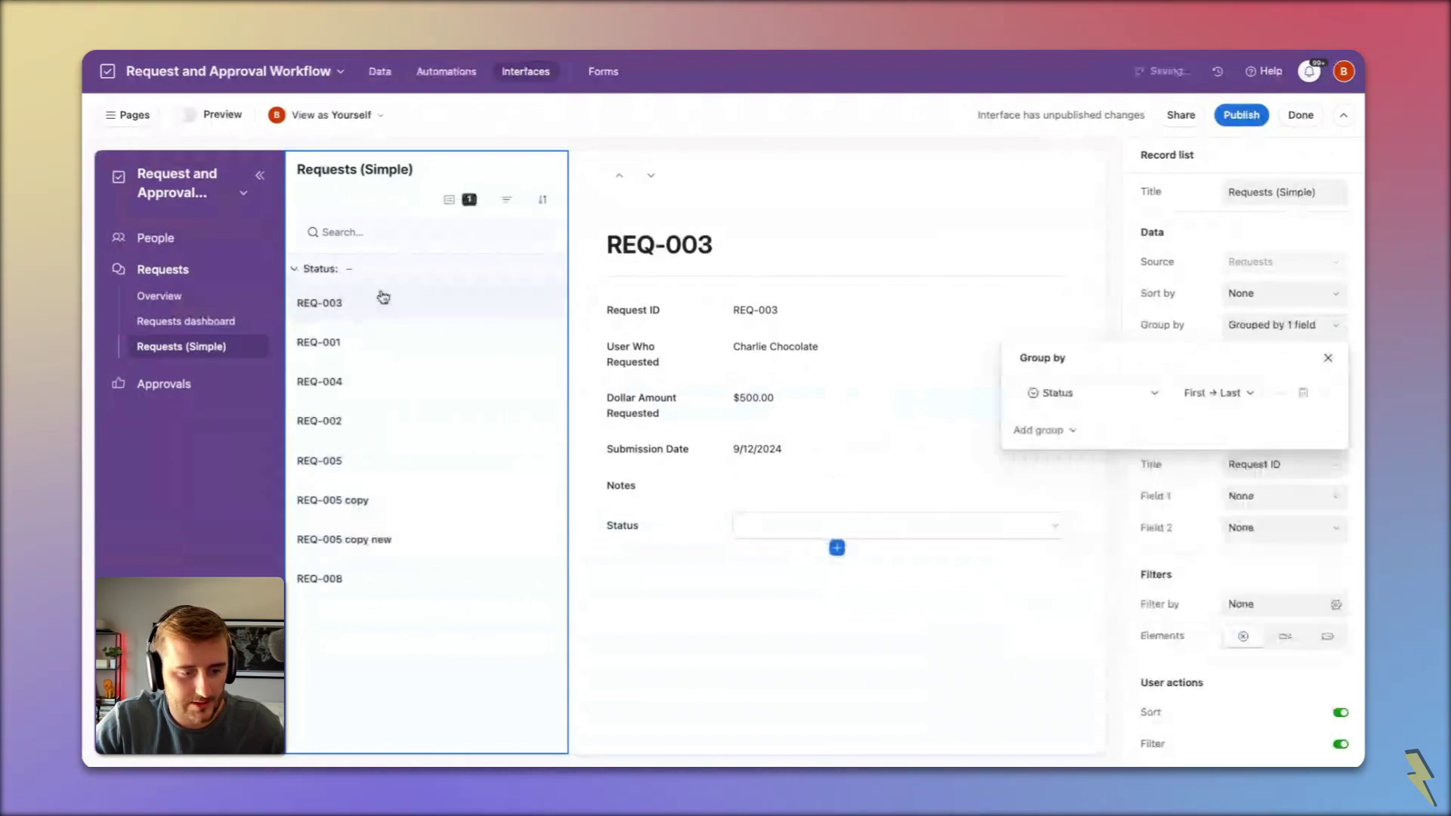
Step: Mark REQ-003 as Approved and set REQ-001 and REQ-008 to Pending
click(383, 297)
click(765, 534)
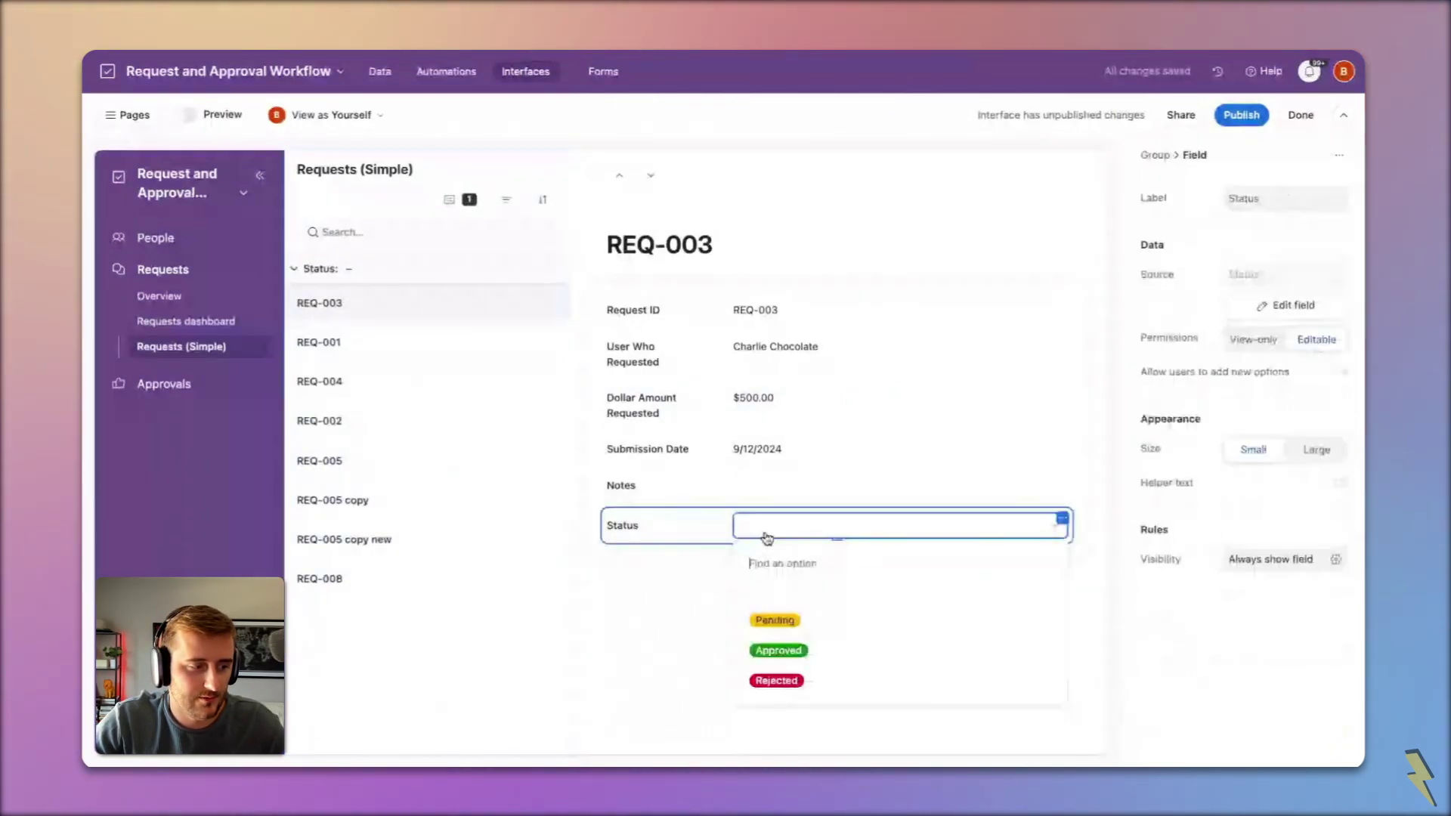
click(778, 650)
click(365, 300)
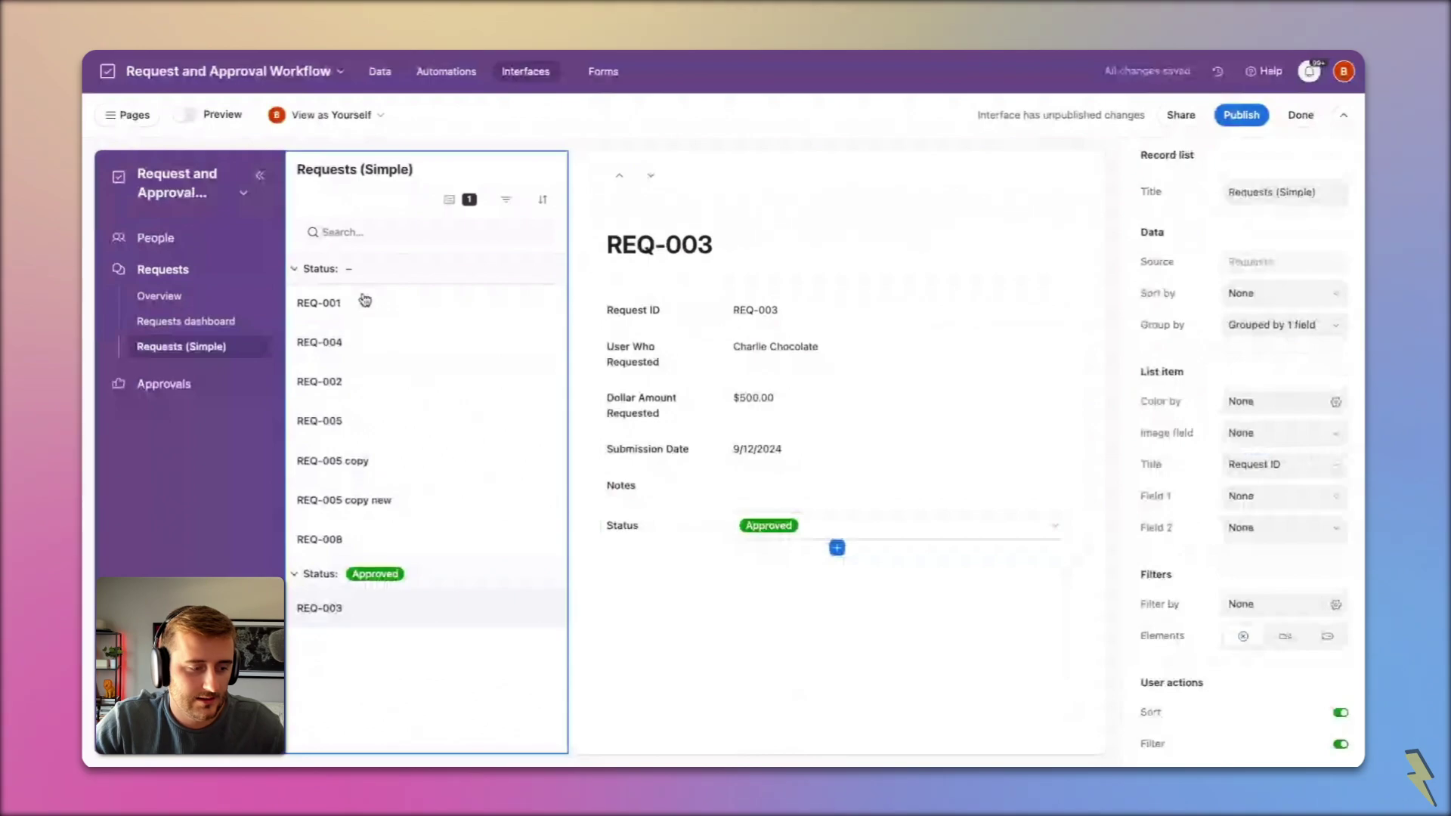
click(365, 301)
click(824, 534)
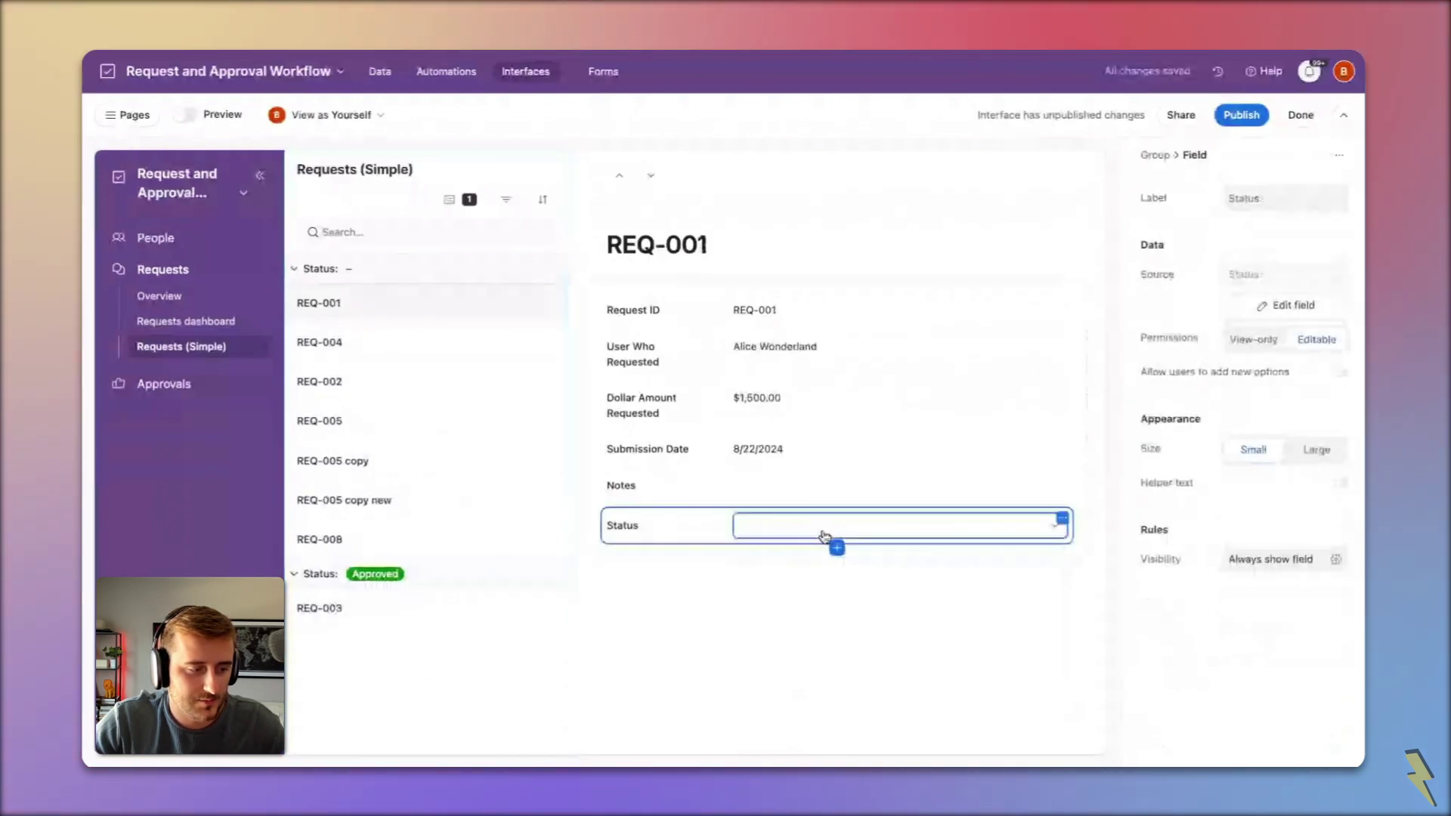
click(825, 535)
click(765, 596)
click(398, 497)
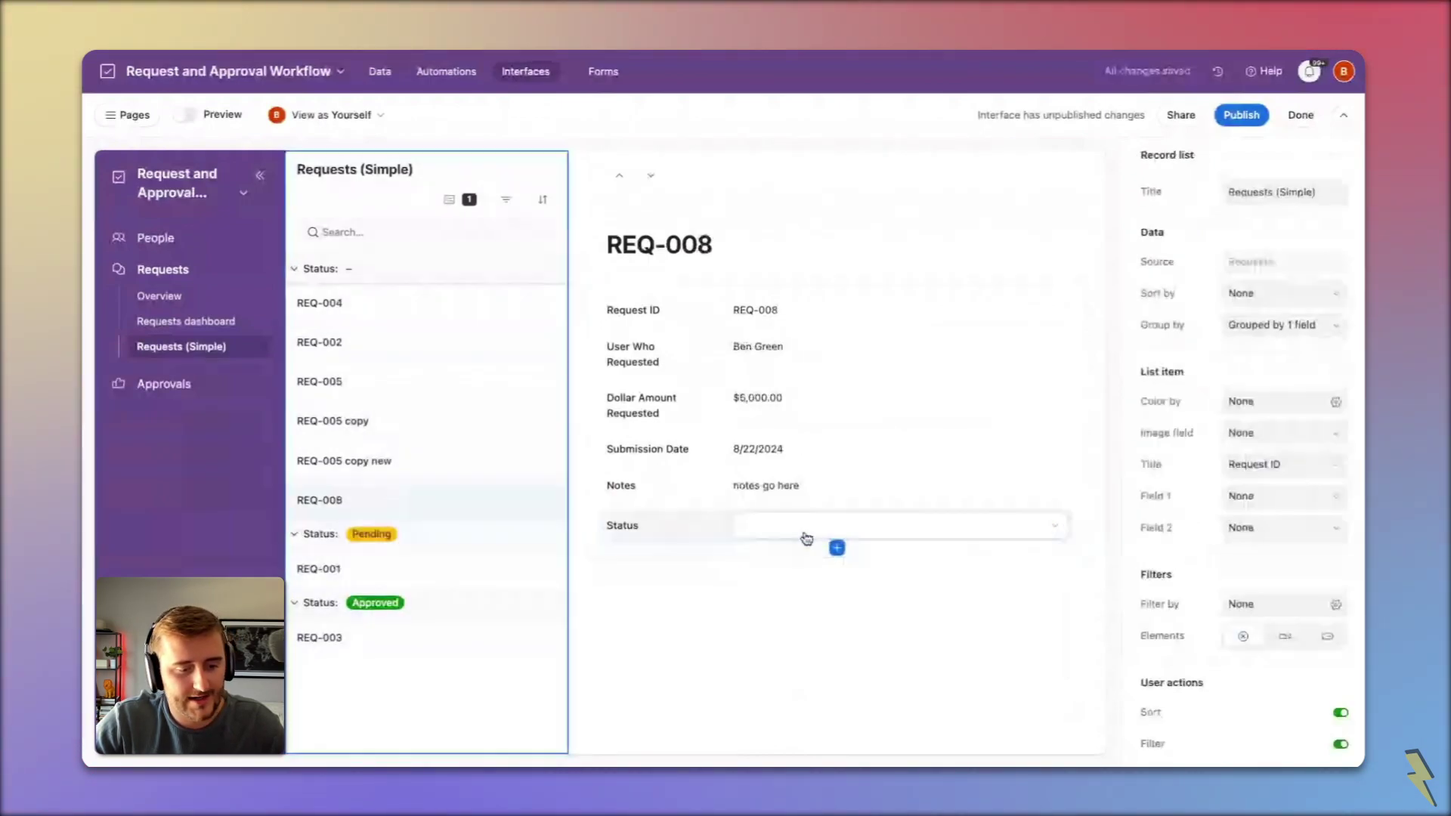
click(807, 529)
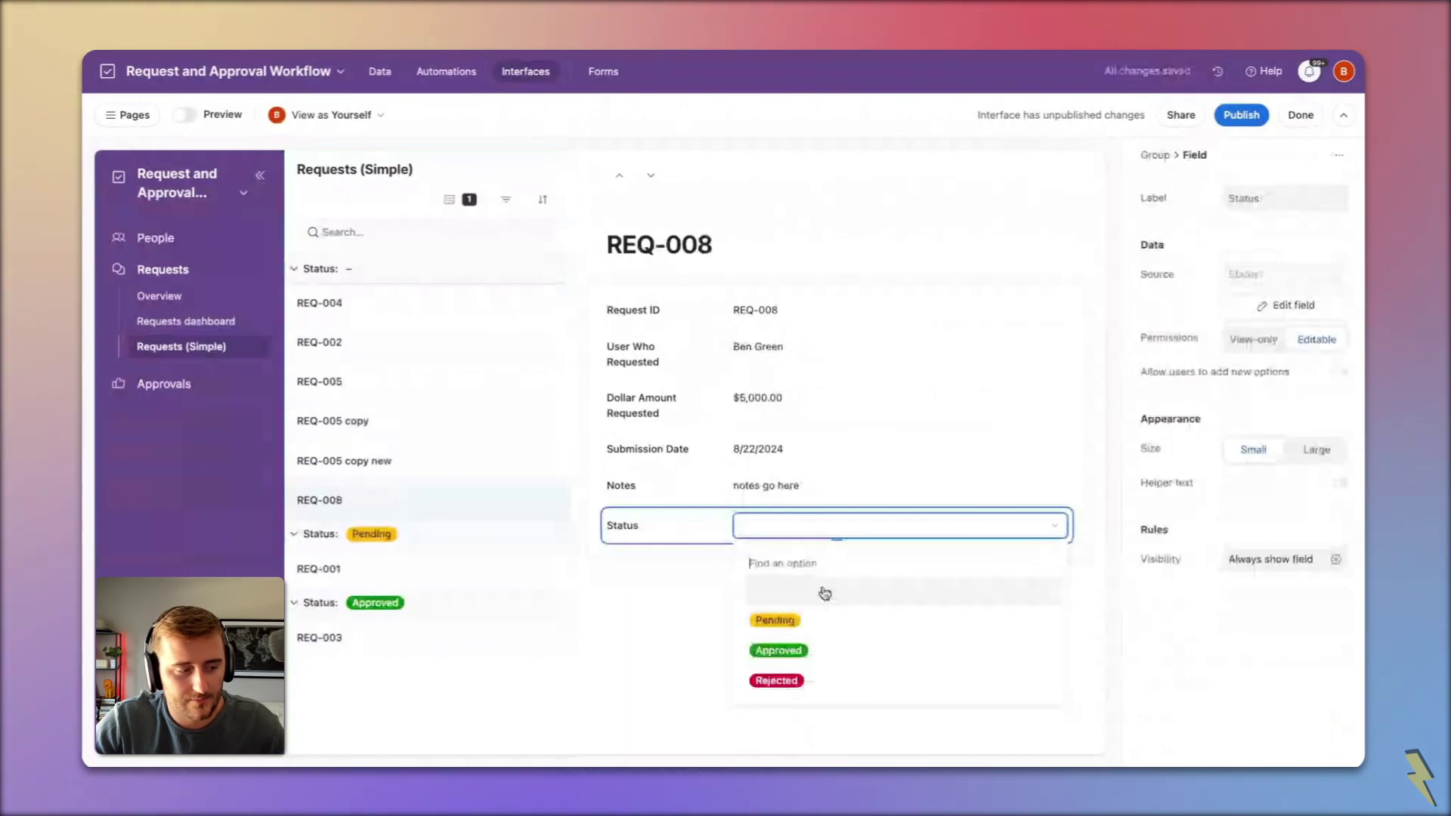
click(775, 620)
Step: Set both REQ-005 records (REQ-005 copy new and REQ-005) to Rejected
click(395, 461)
click(806, 529)
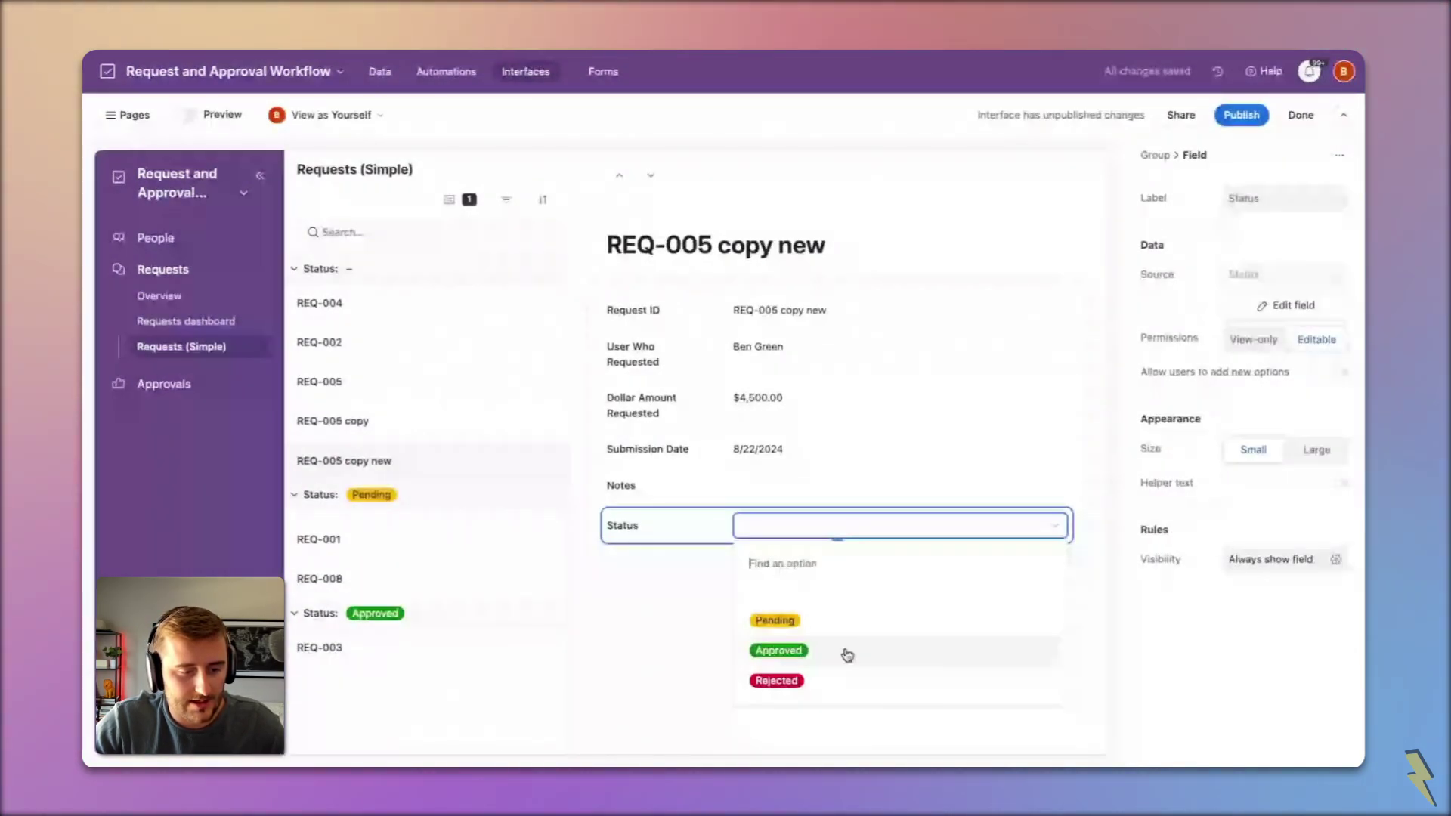
click(840, 676)
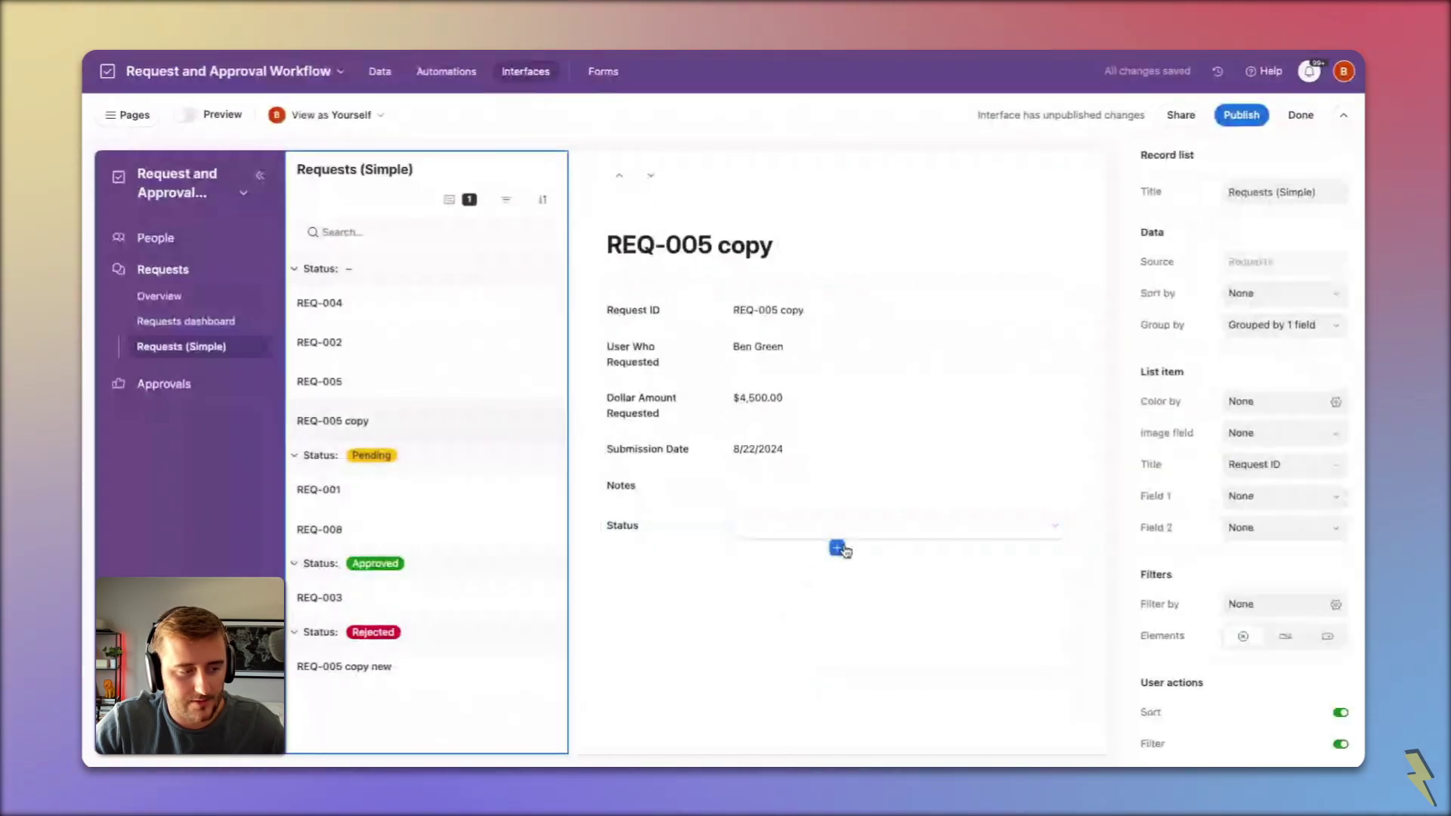
click(803, 533)
click(777, 679)
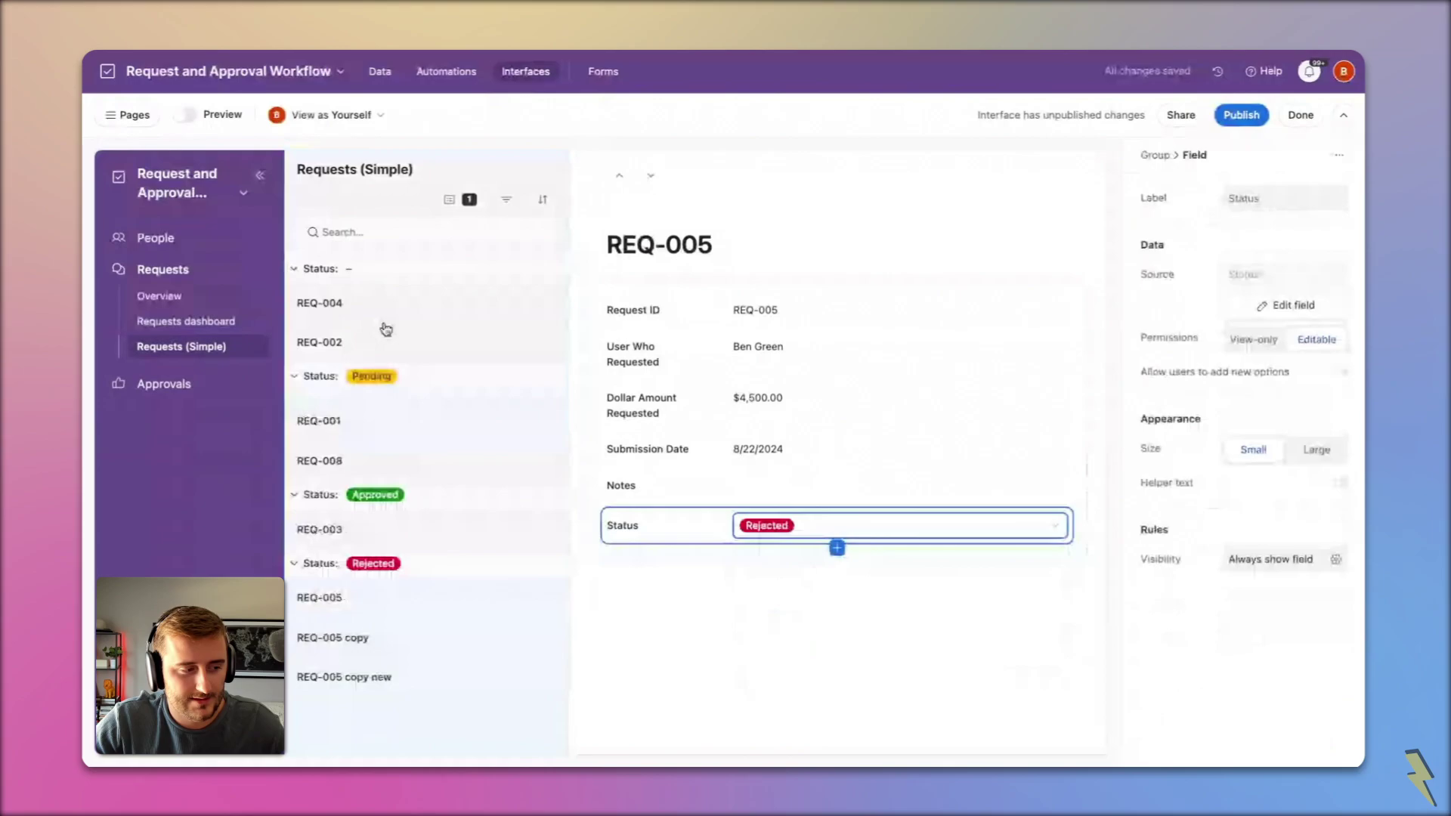
Step: Set REQ-002 and REQ-004 to Approved
click(421, 343)
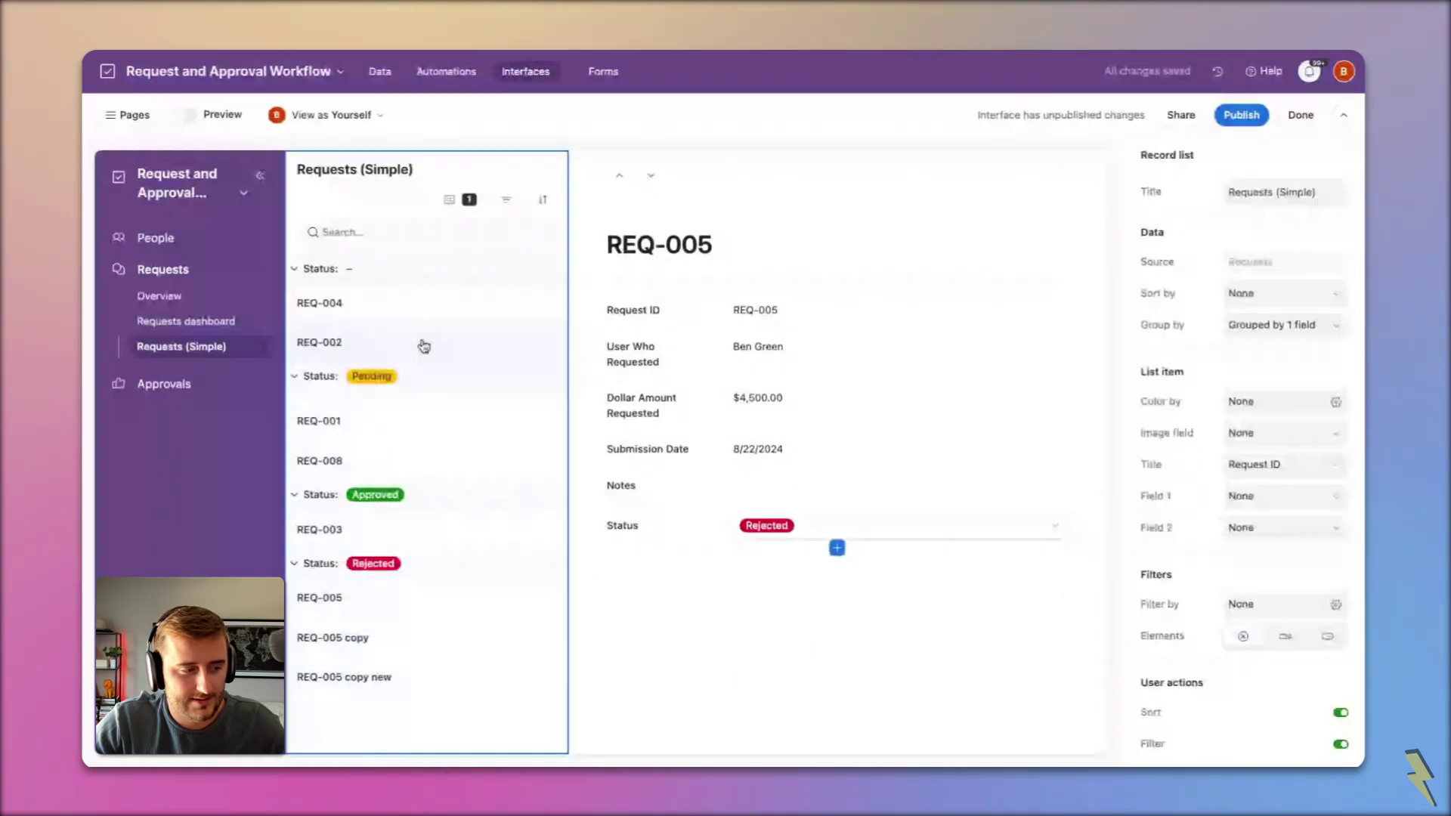
click(797, 551)
click(777, 649)
click(457, 314)
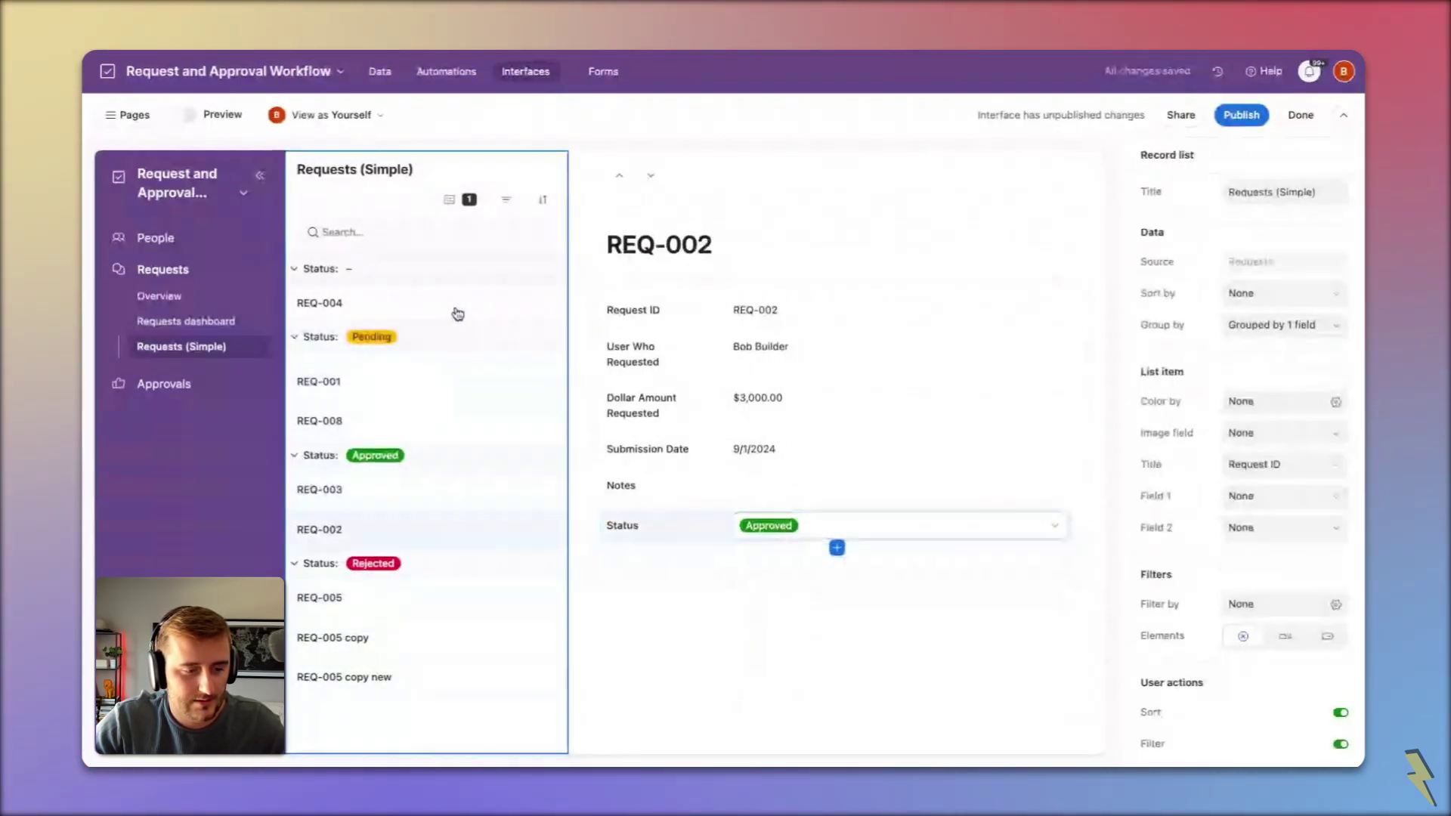
click(457, 311)
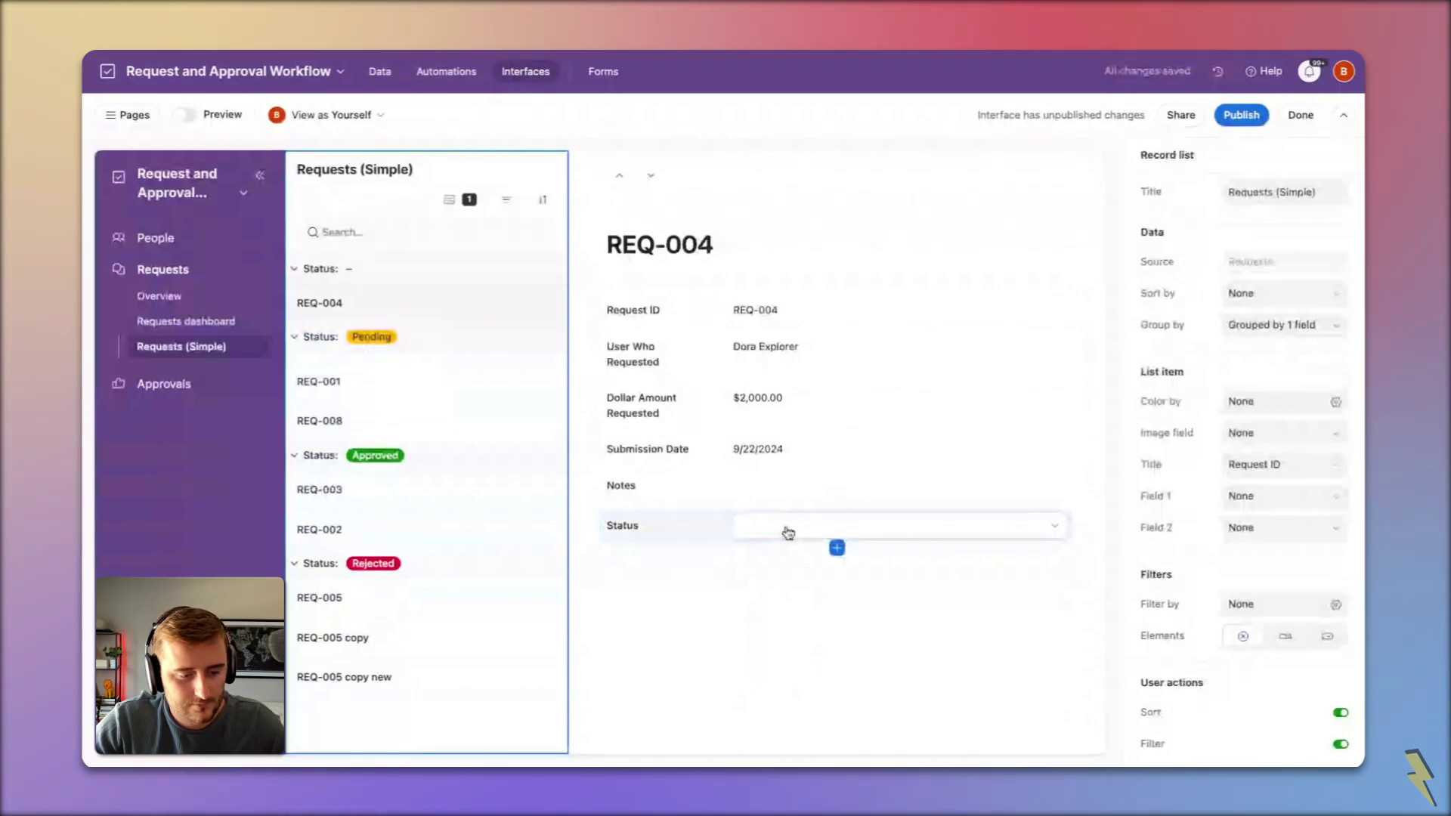
click(788, 532)
click(778, 544)
click(823, 647)
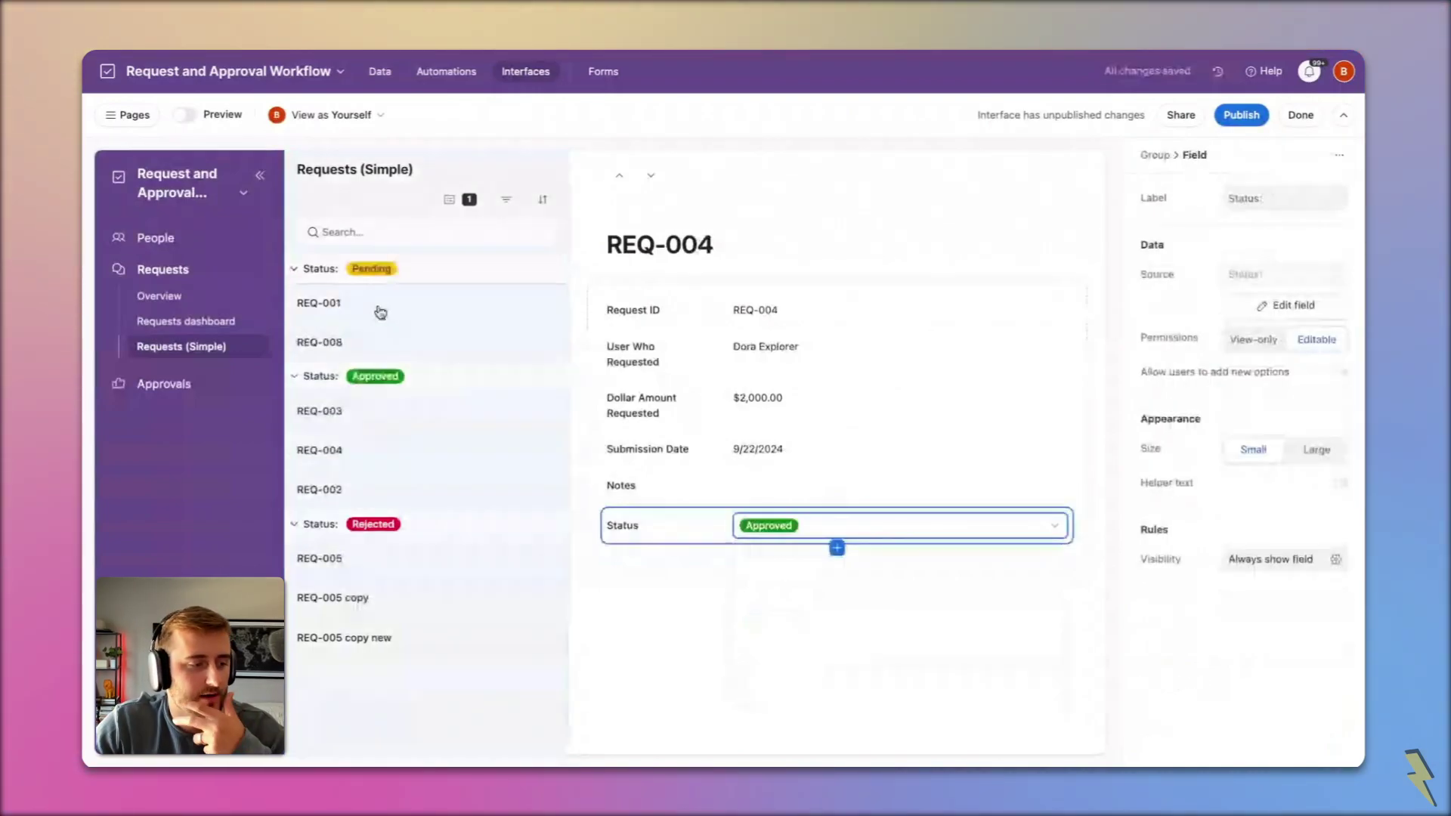
Step: Open REQ-008 and inspect its Notes, Dollar Amount and User Who Requested fields
click(380, 342)
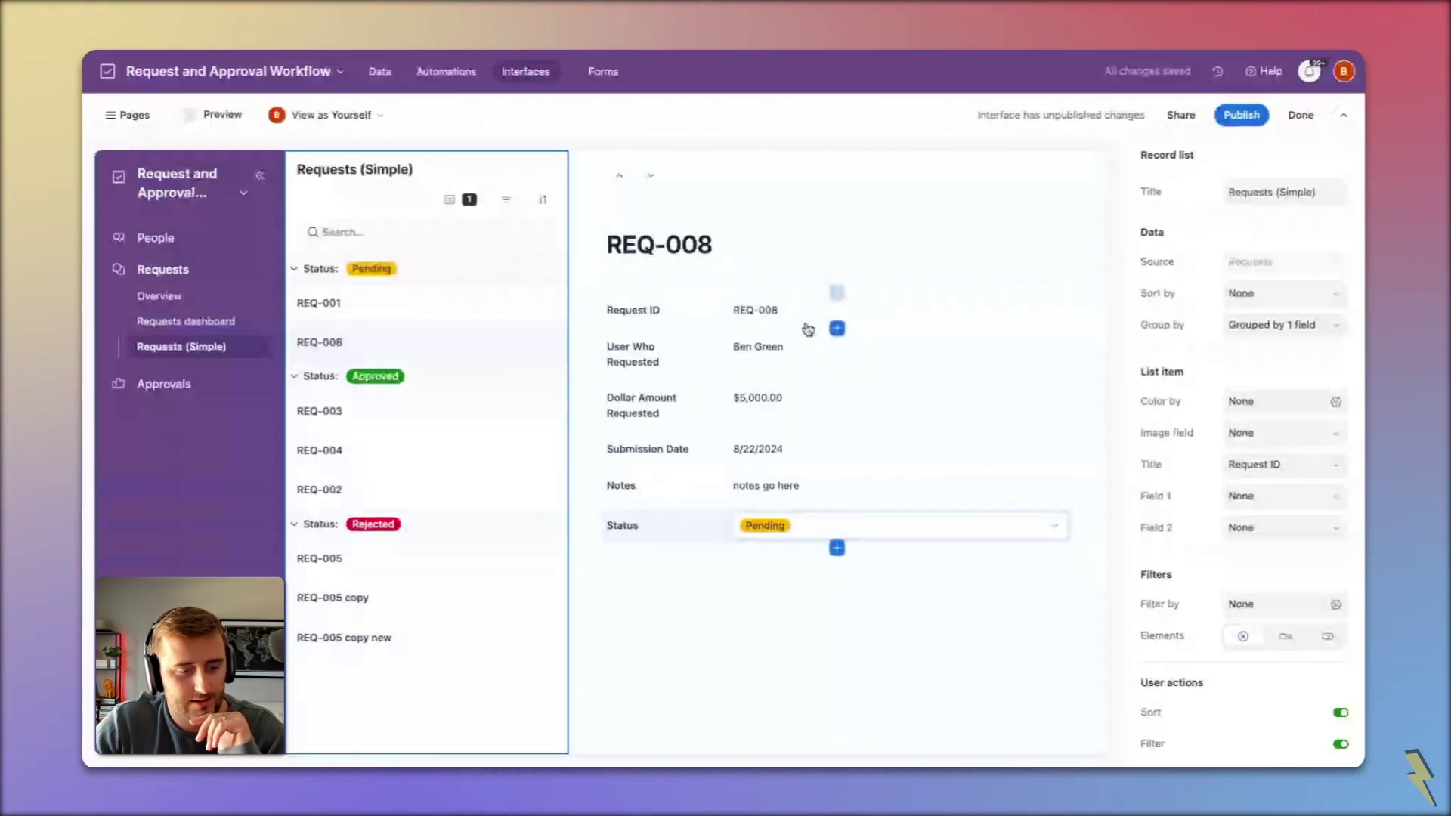
click(790, 492)
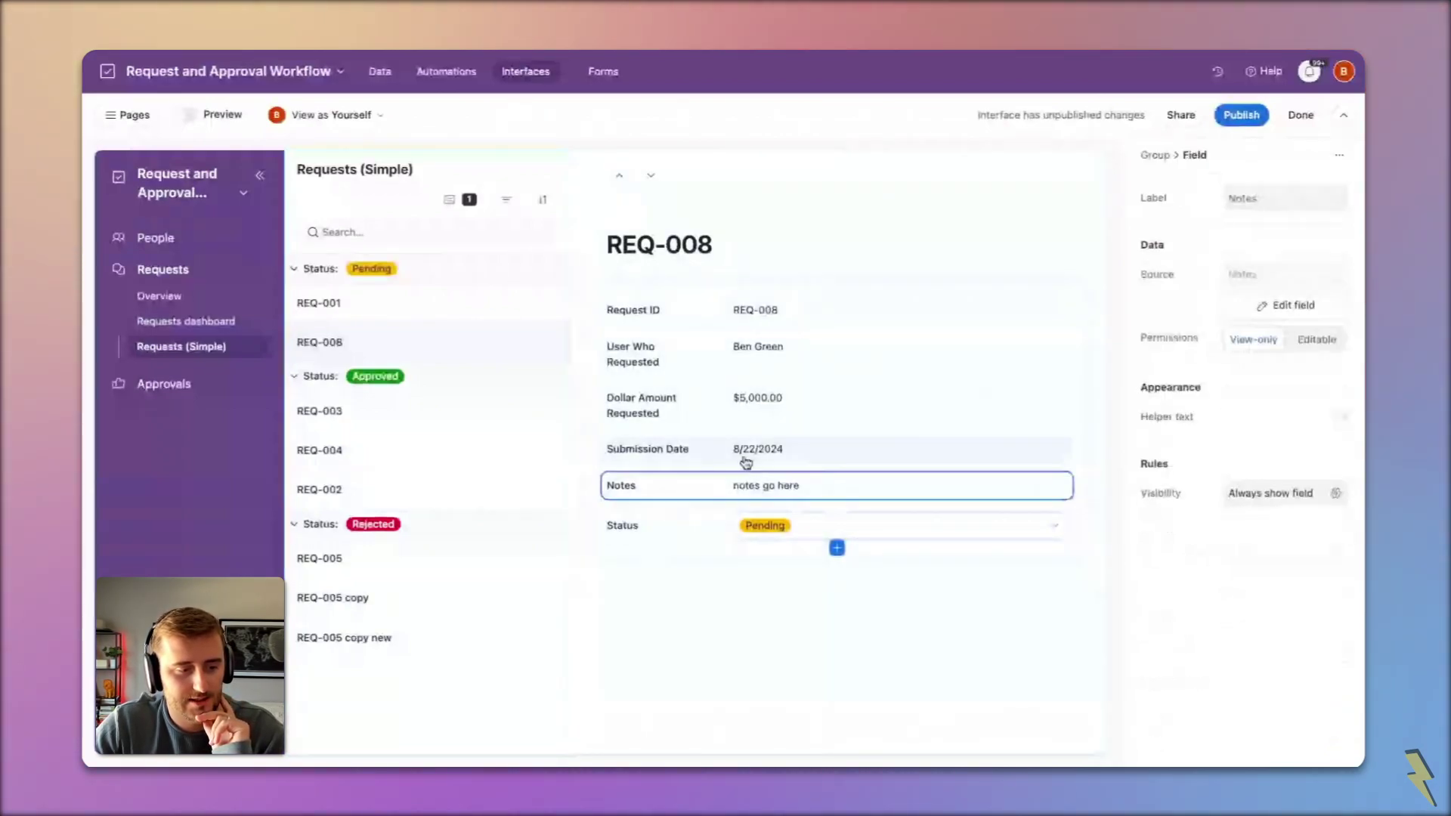
click(717, 408)
click(690, 353)
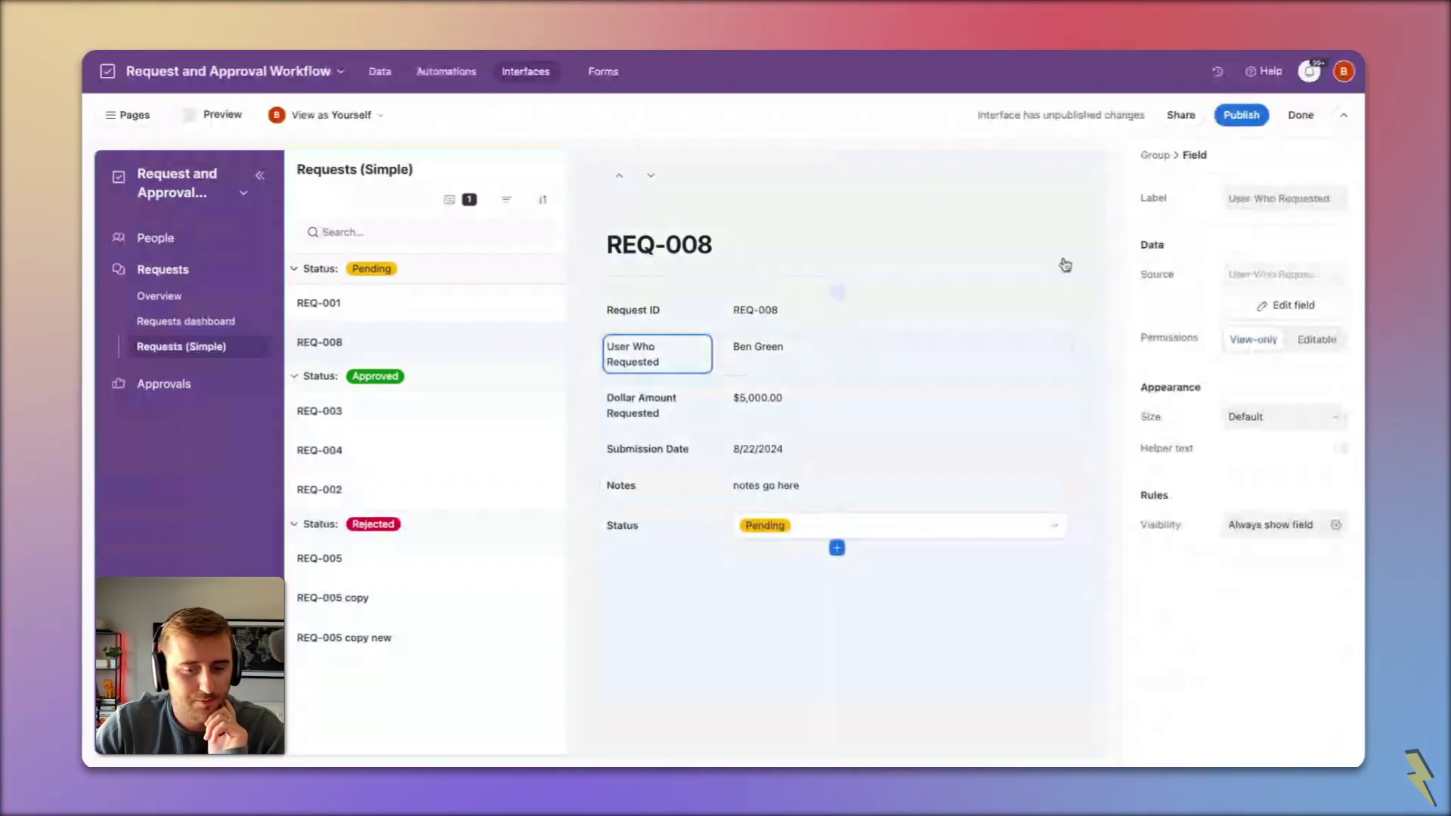
click(1061, 265)
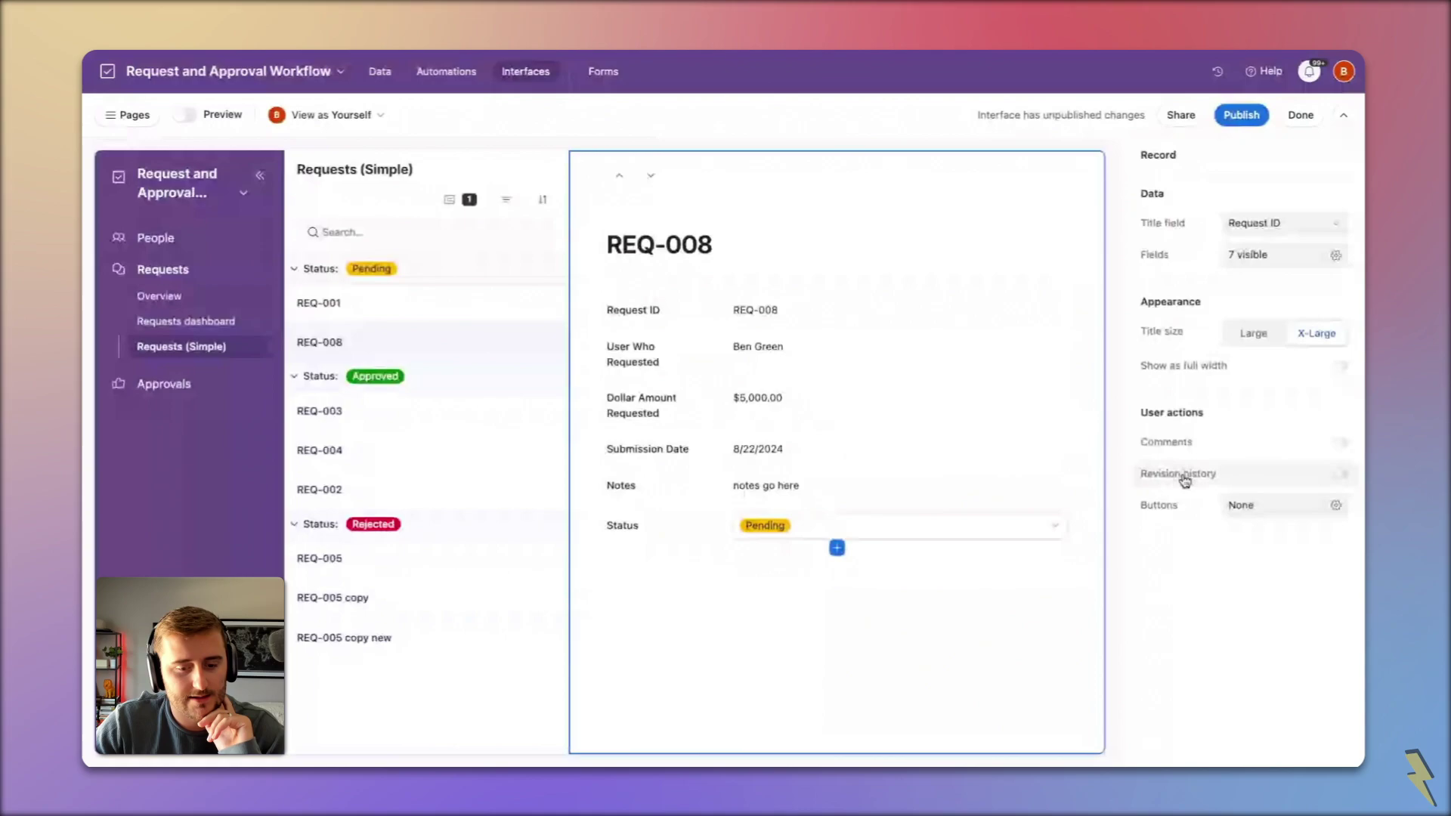
Step: Add a button labelled 'Approve' to the record detail
click(1243, 505)
click(1202, 575)
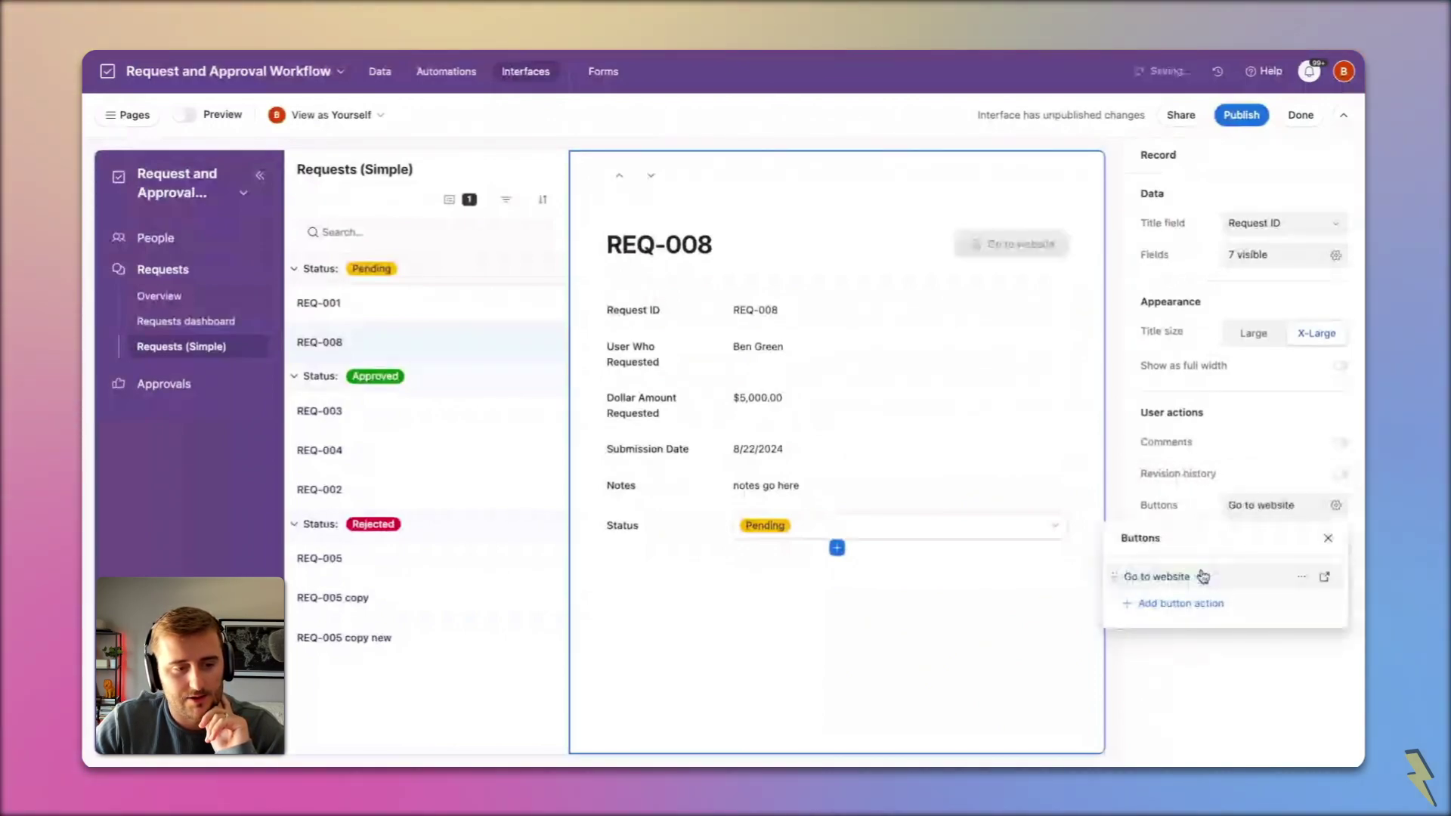
click(1003, 244)
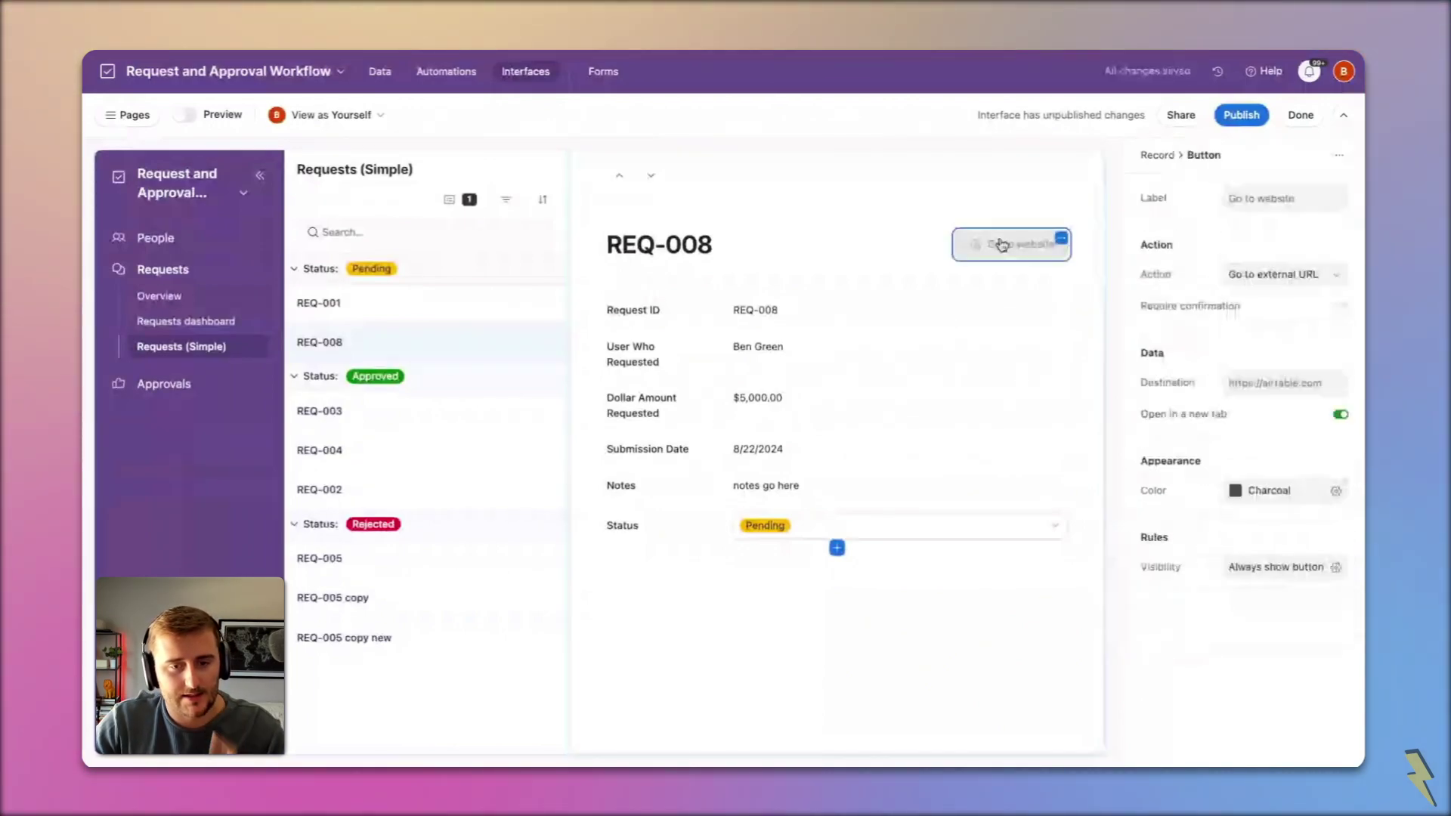
triple_click(1303, 199)
text(Approve)
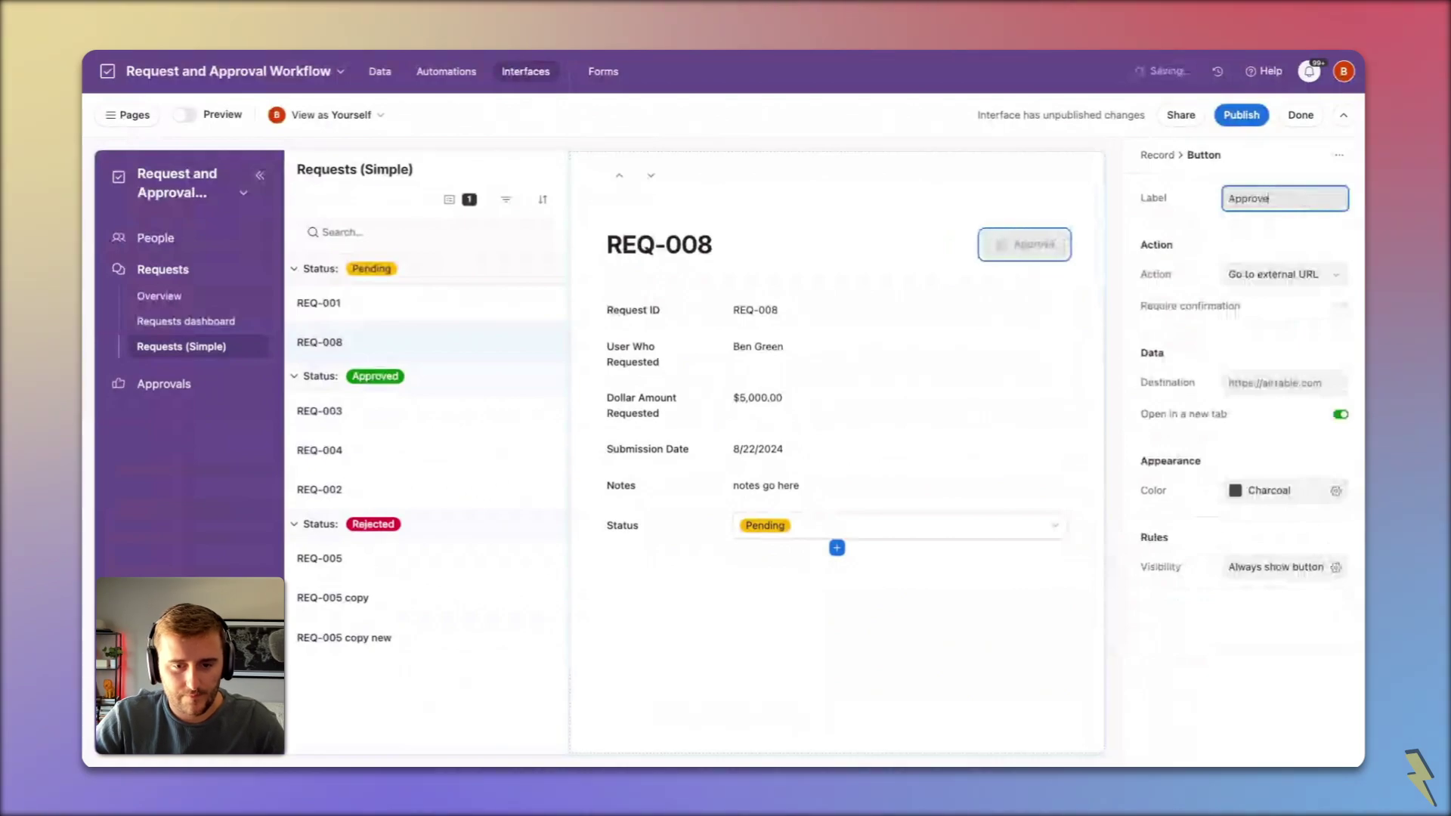
Step: Make the Approve button update the record's Status to Approved
click(1315, 275)
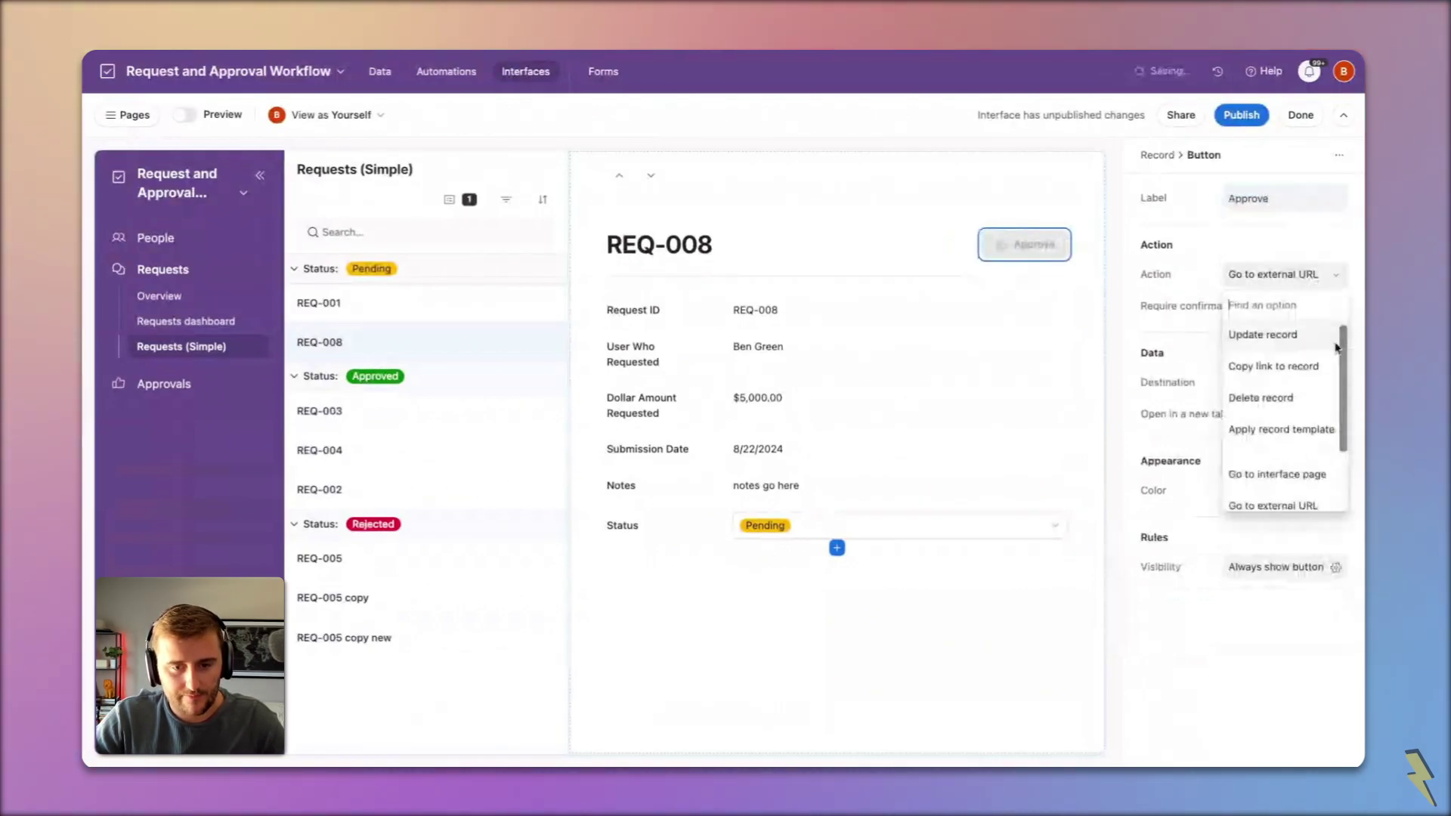
click(1261, 335)
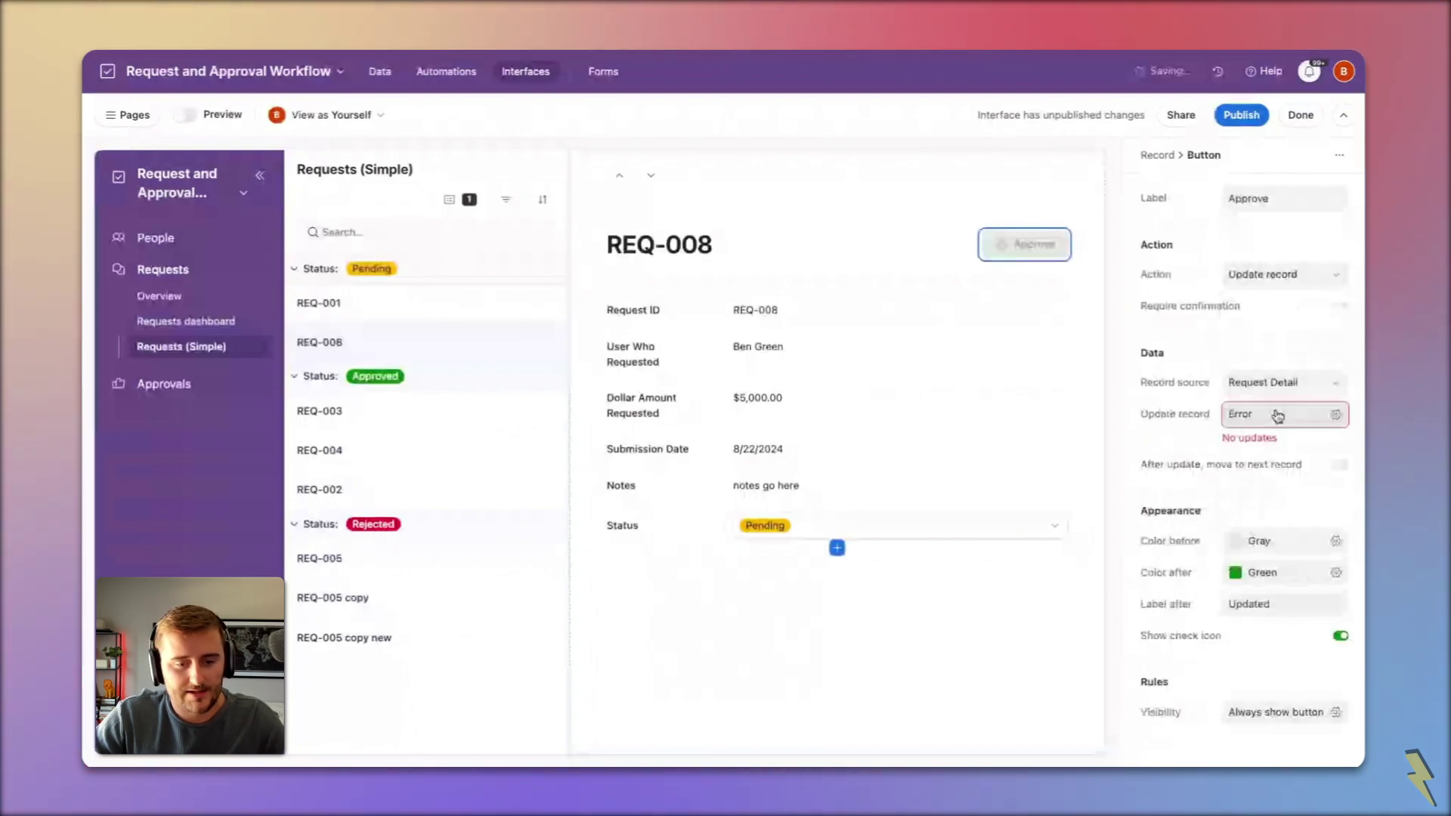
click(1277, 416)
click(950, 478)
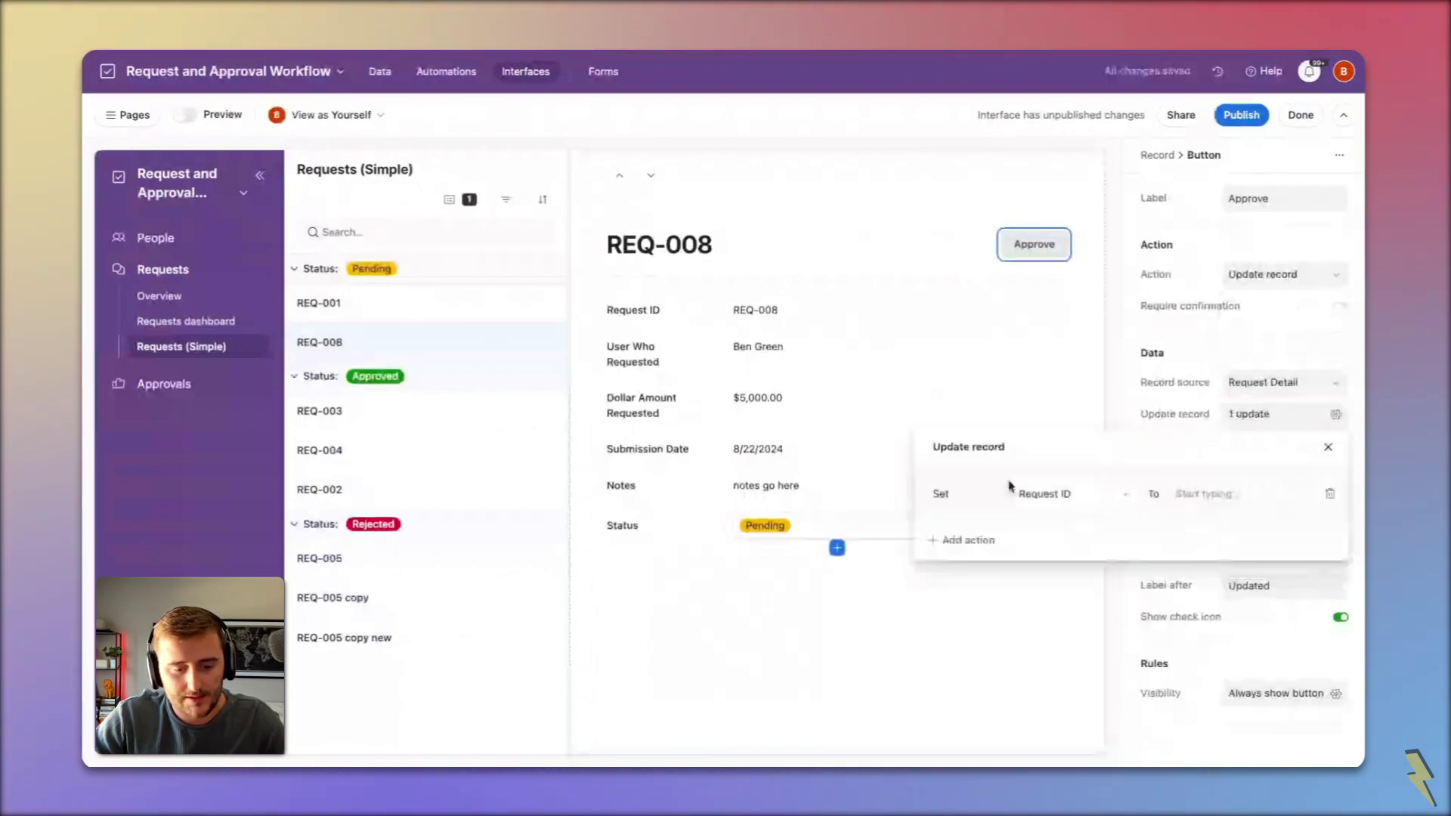
click(1016, 492)
scroll(1114, 694, down, 1)
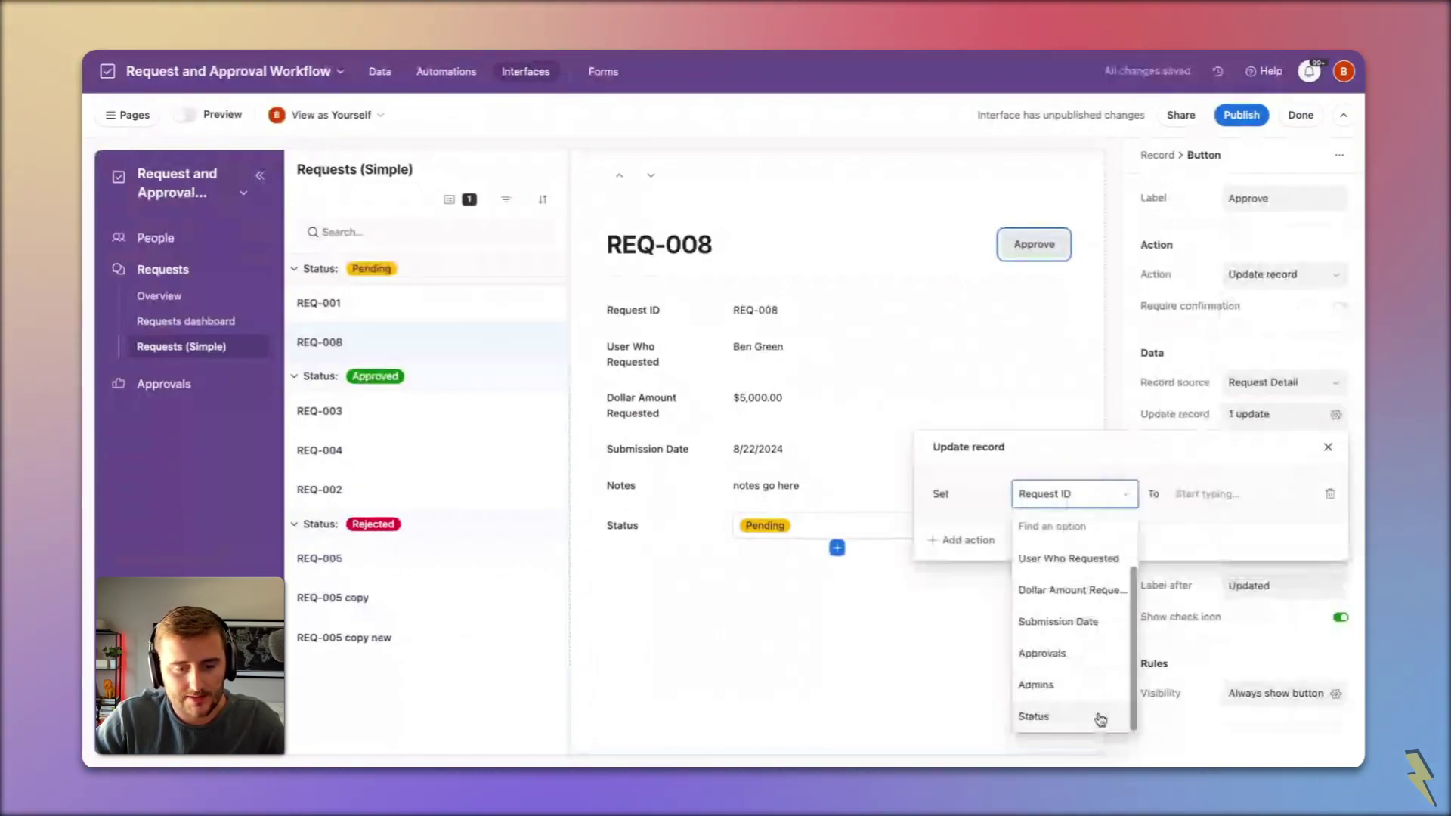
click(1100, 715)
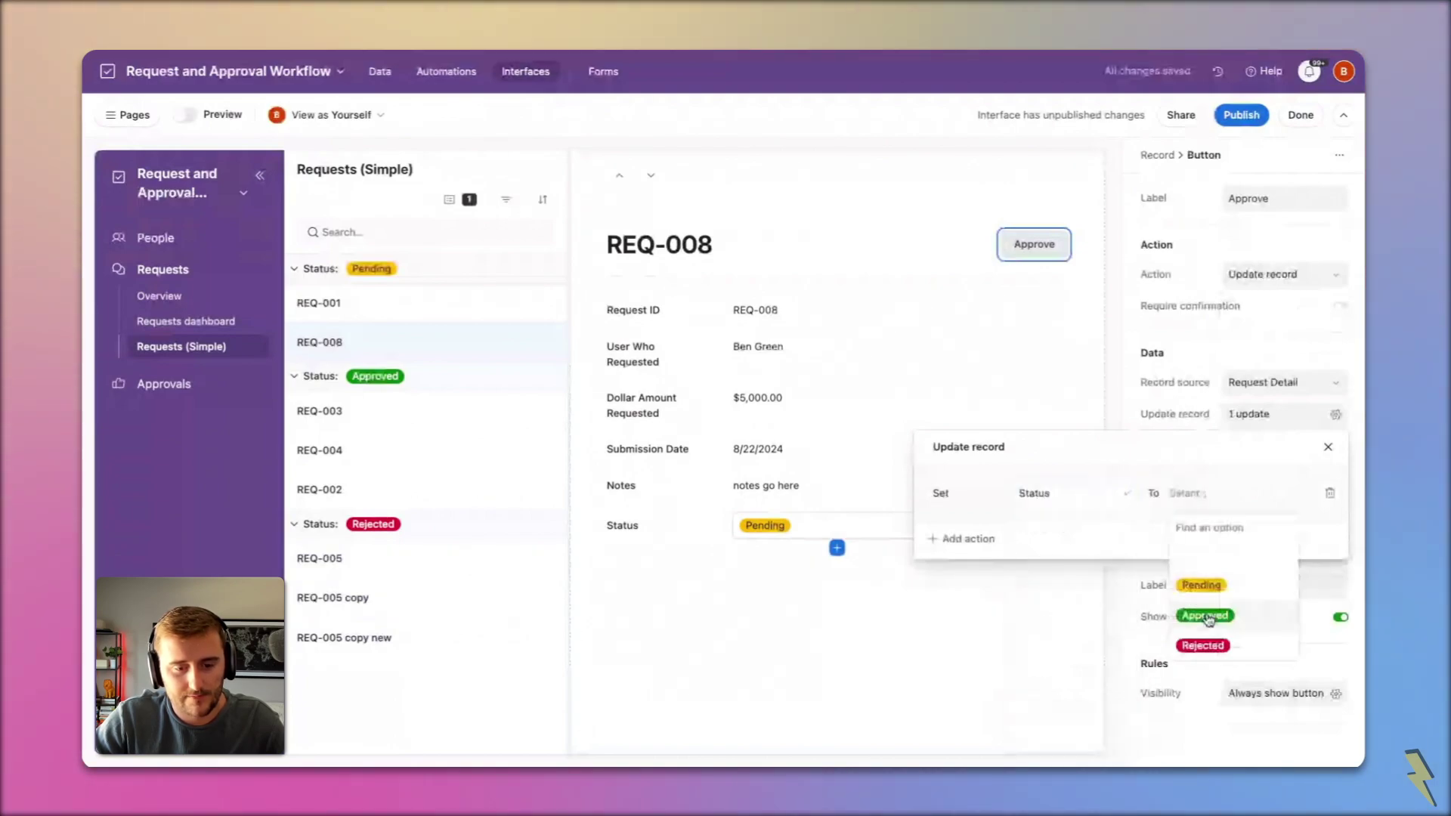
click(1206, 617)
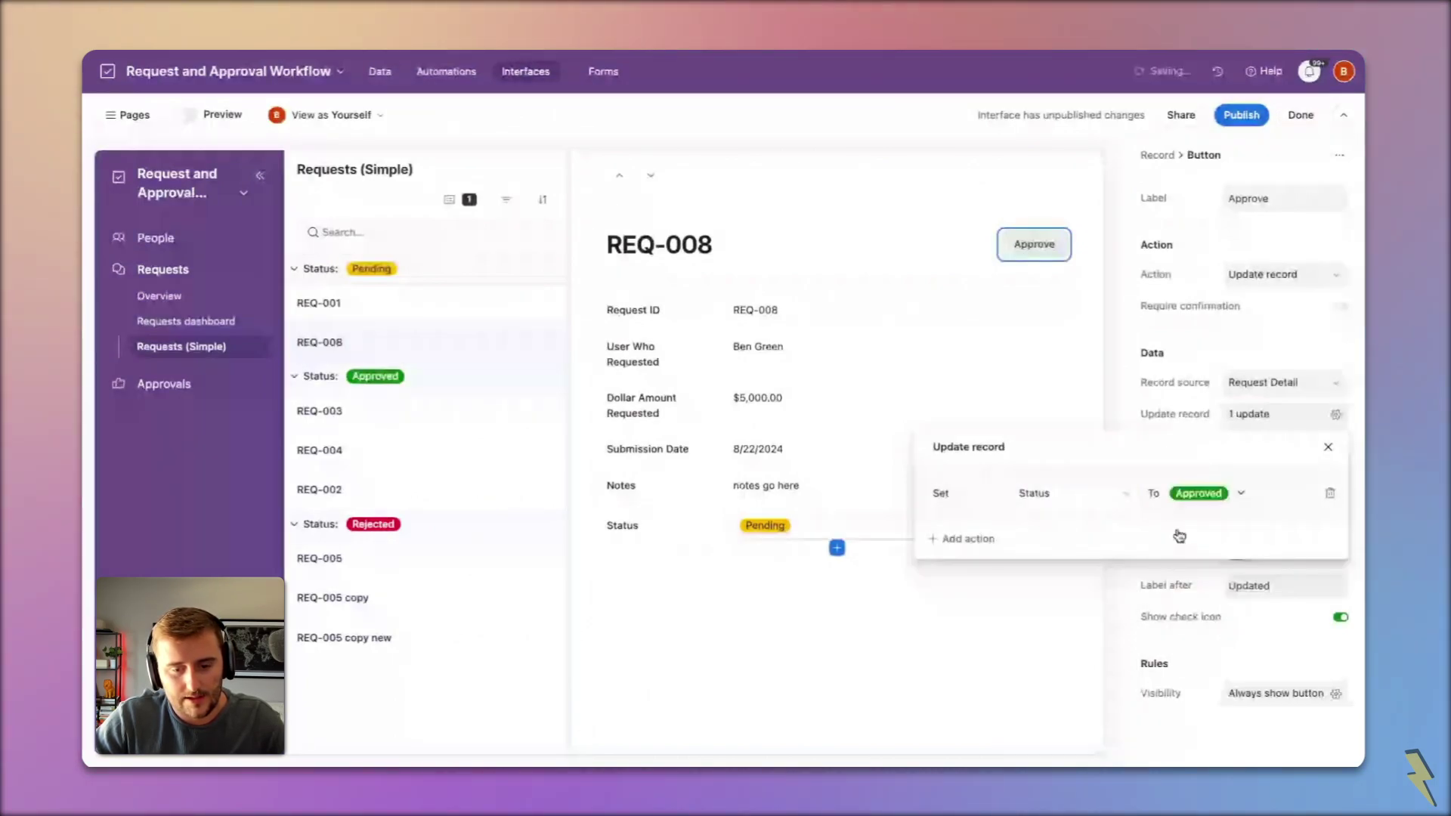
key(Escape)
Step: Colour the button green before and gray after clicking, label it 'Approved' afterwards, require confirmation
click(1261, 531)
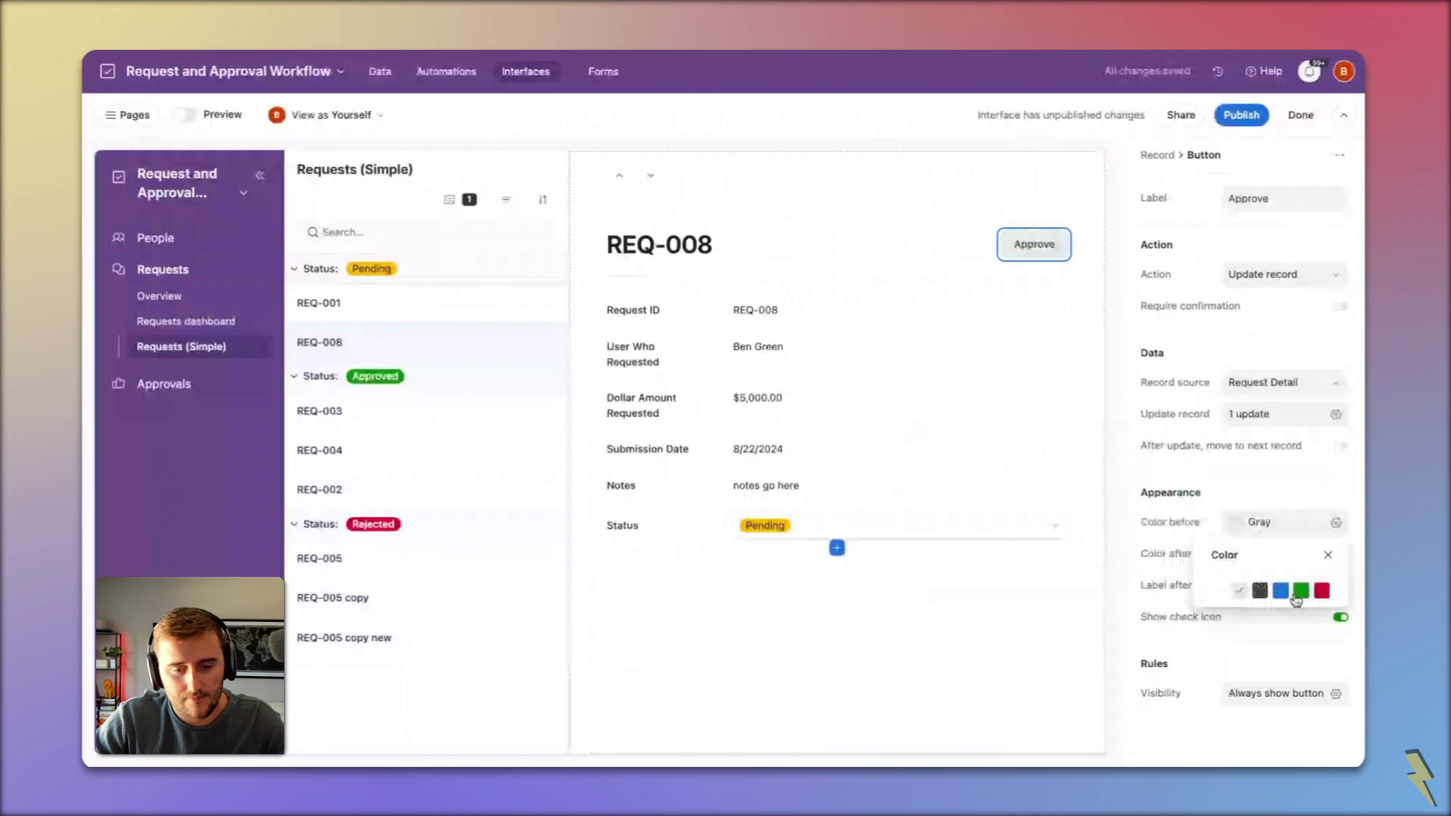
click(1299, 591)
click(1258, 553)
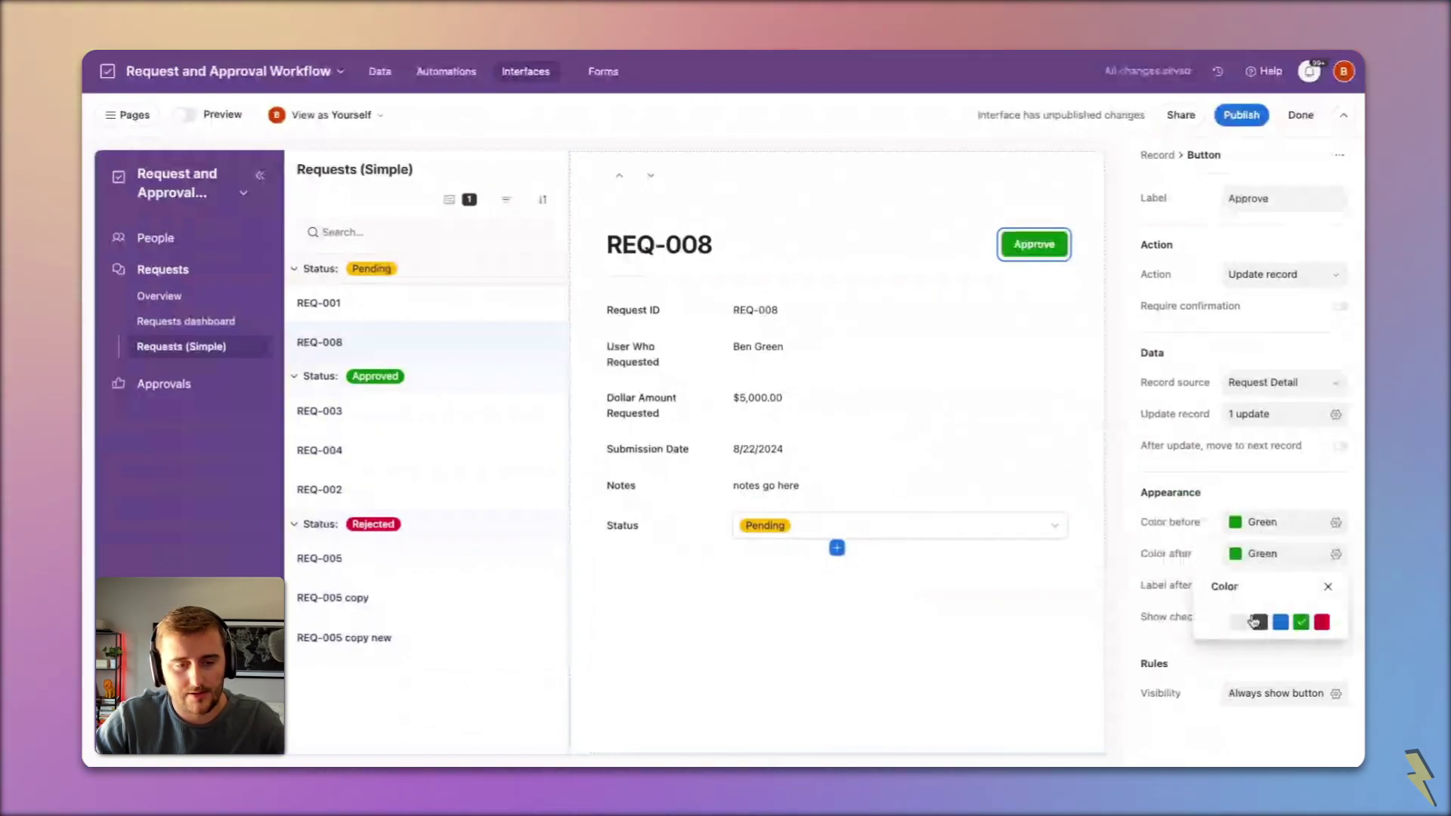
click(1254, 621)
click(1017, 243)
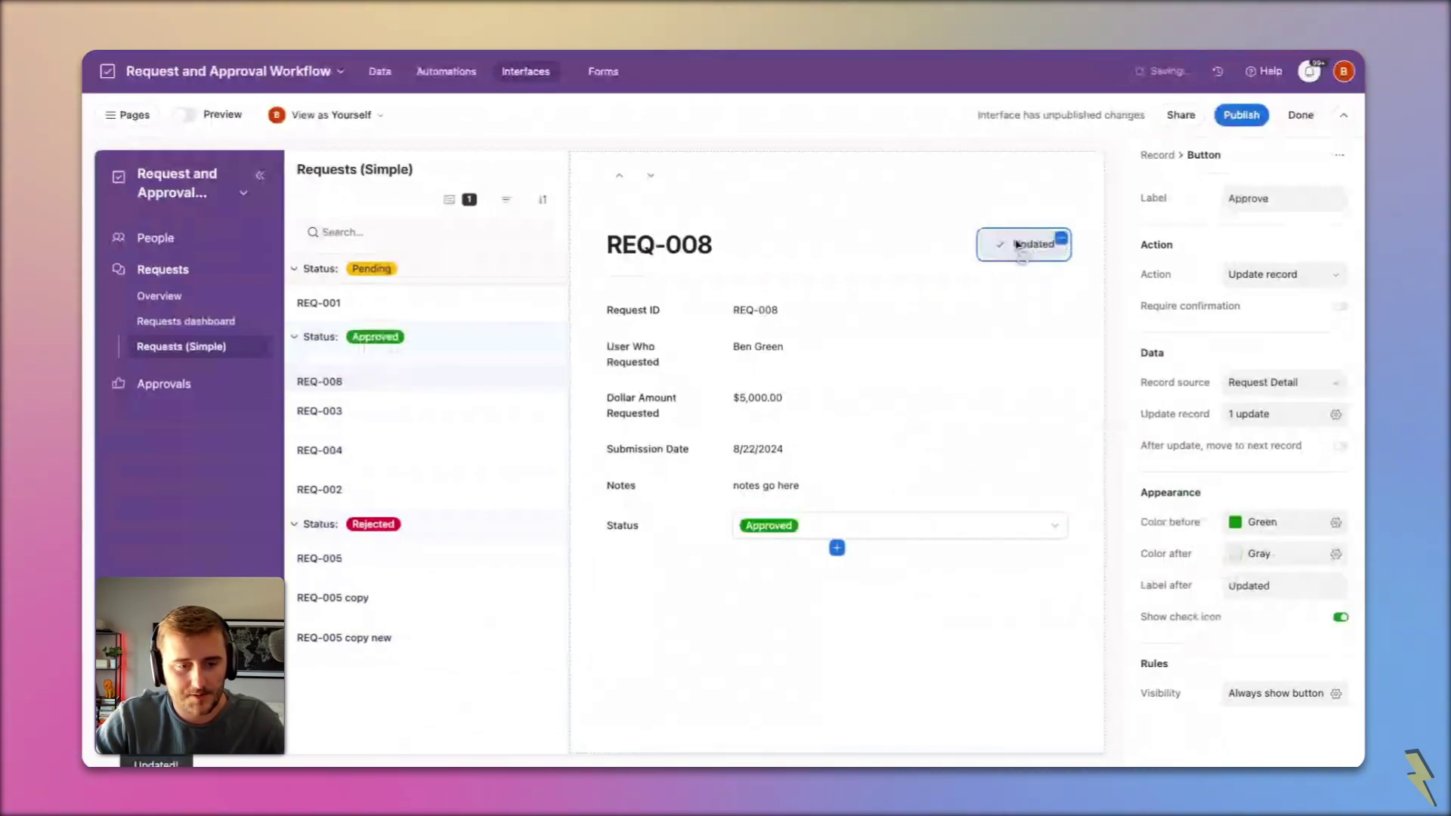
double_click(1267, 586)
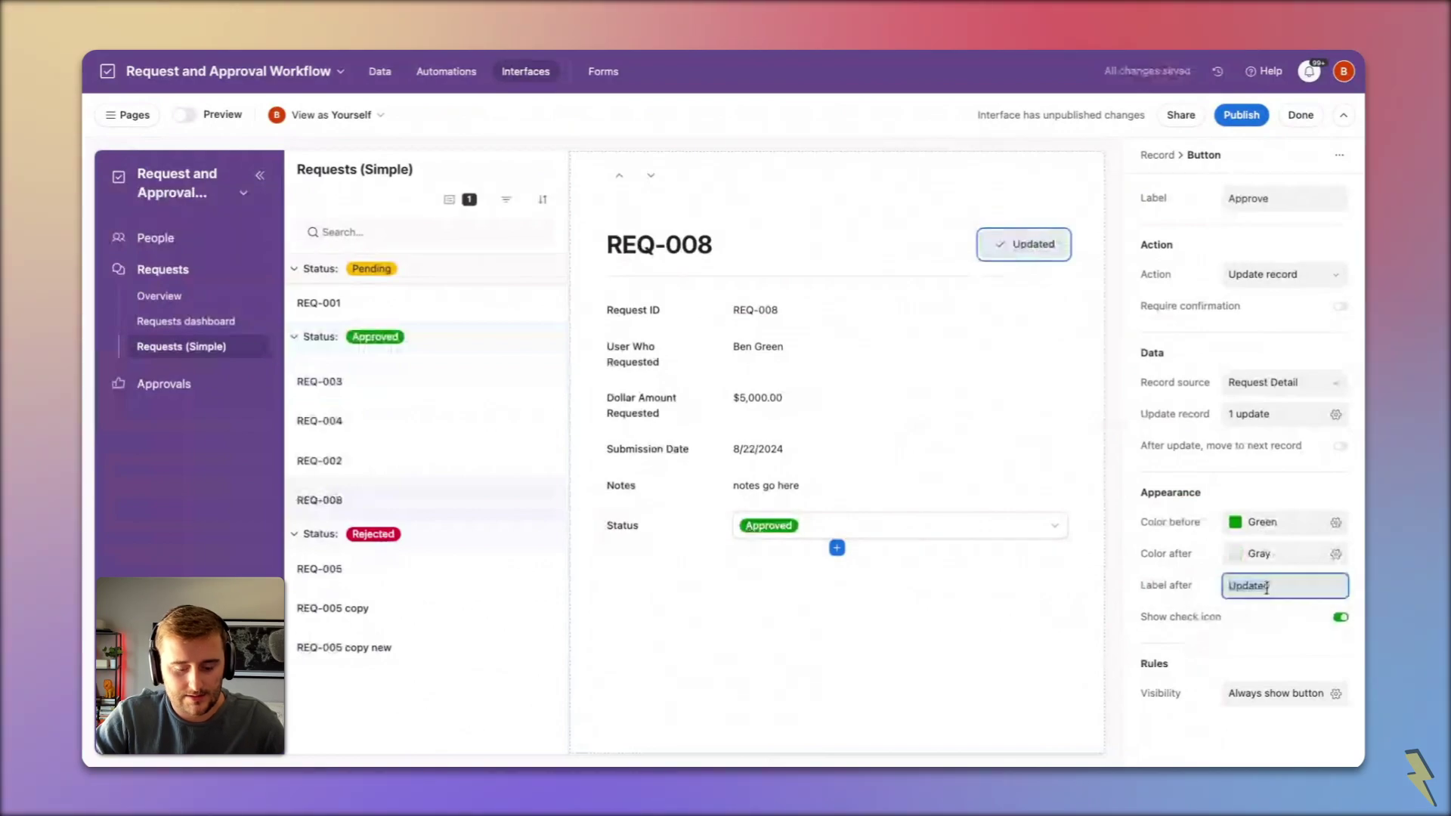
text(Approve)
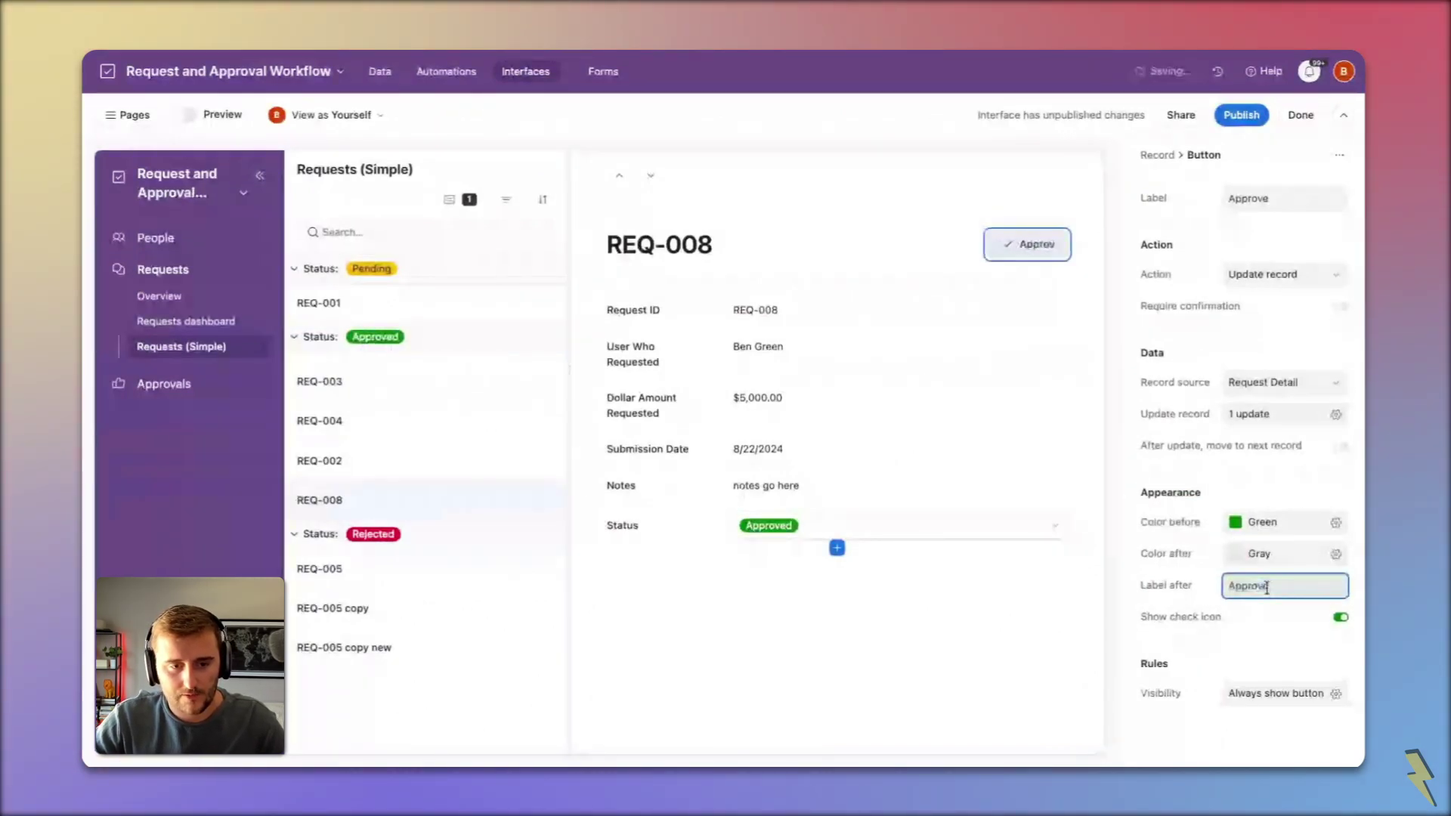
text(d)
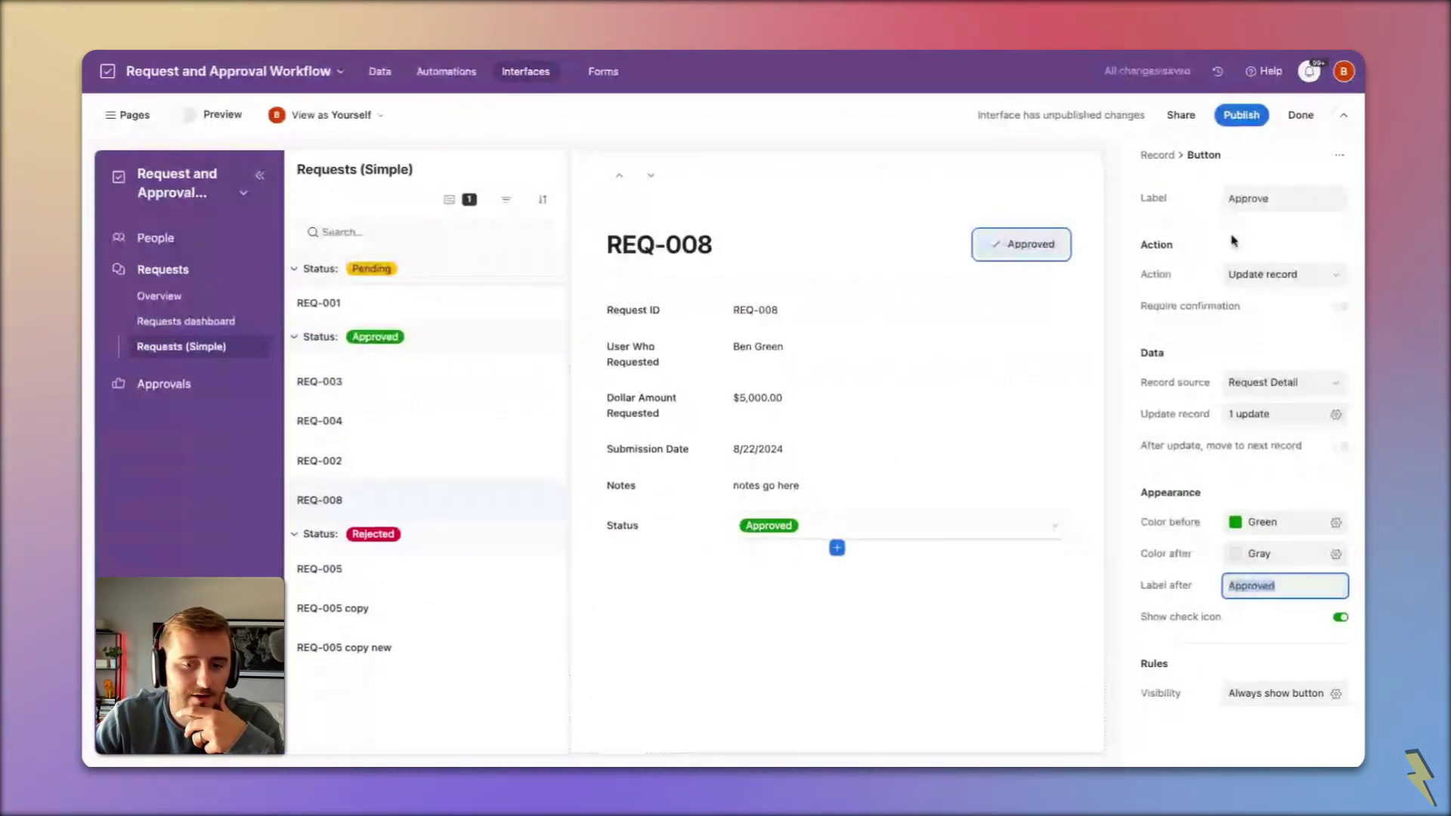
click(1297, 306)
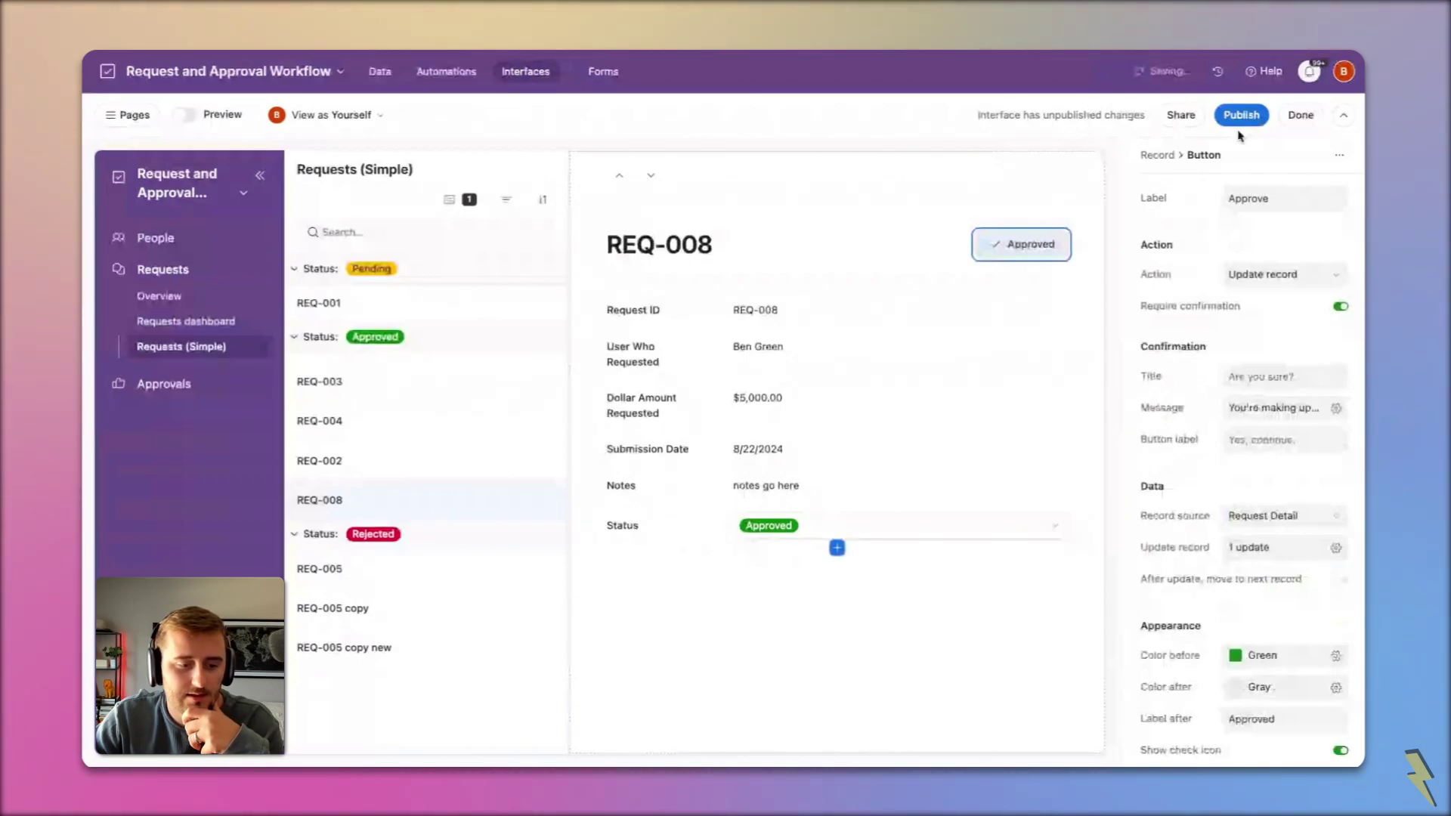
click(941, 524)
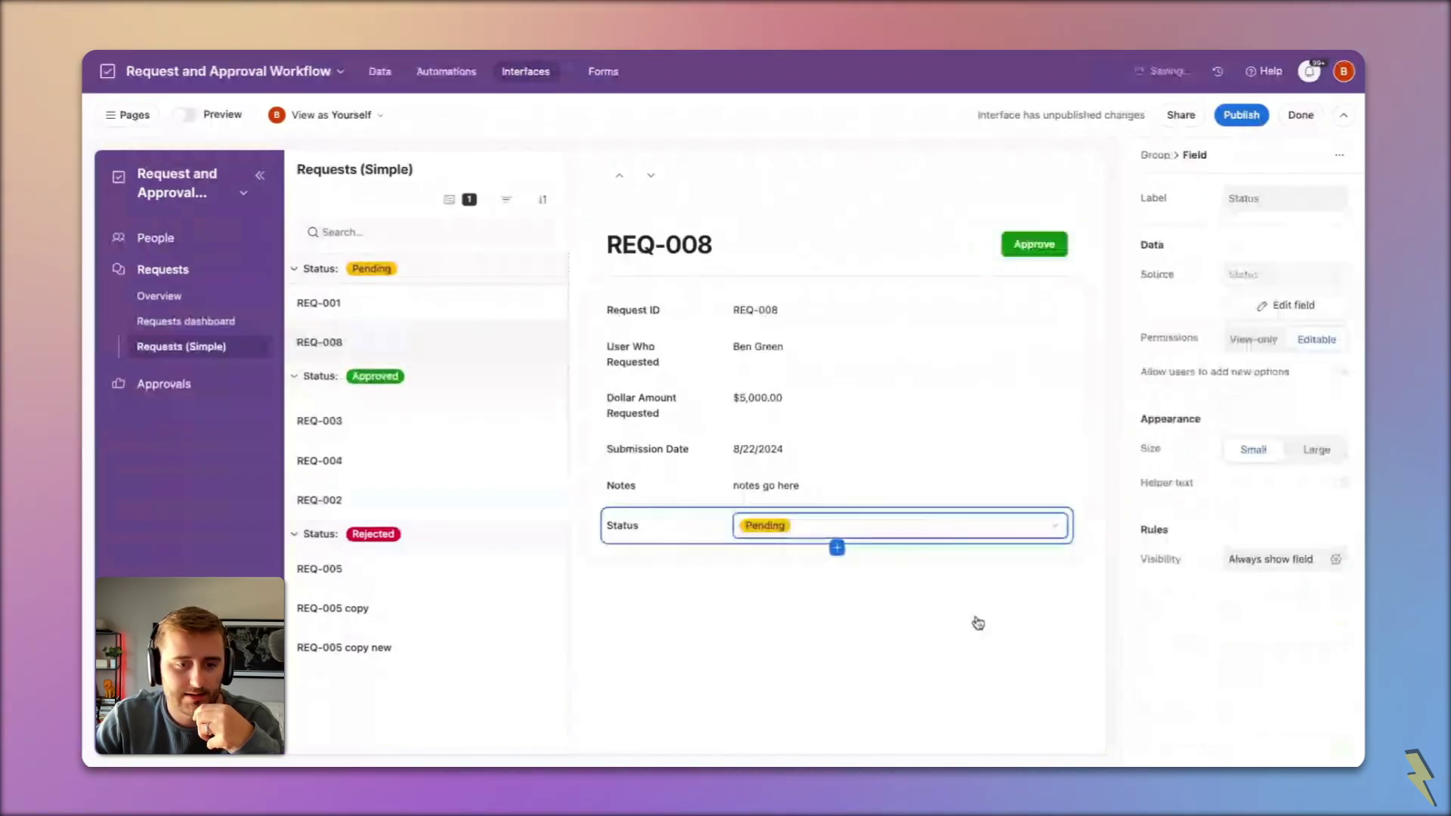
Step: Publish the interface and test approving REQ-008 with confirmation
click(1236, 117)
click(869, 549)
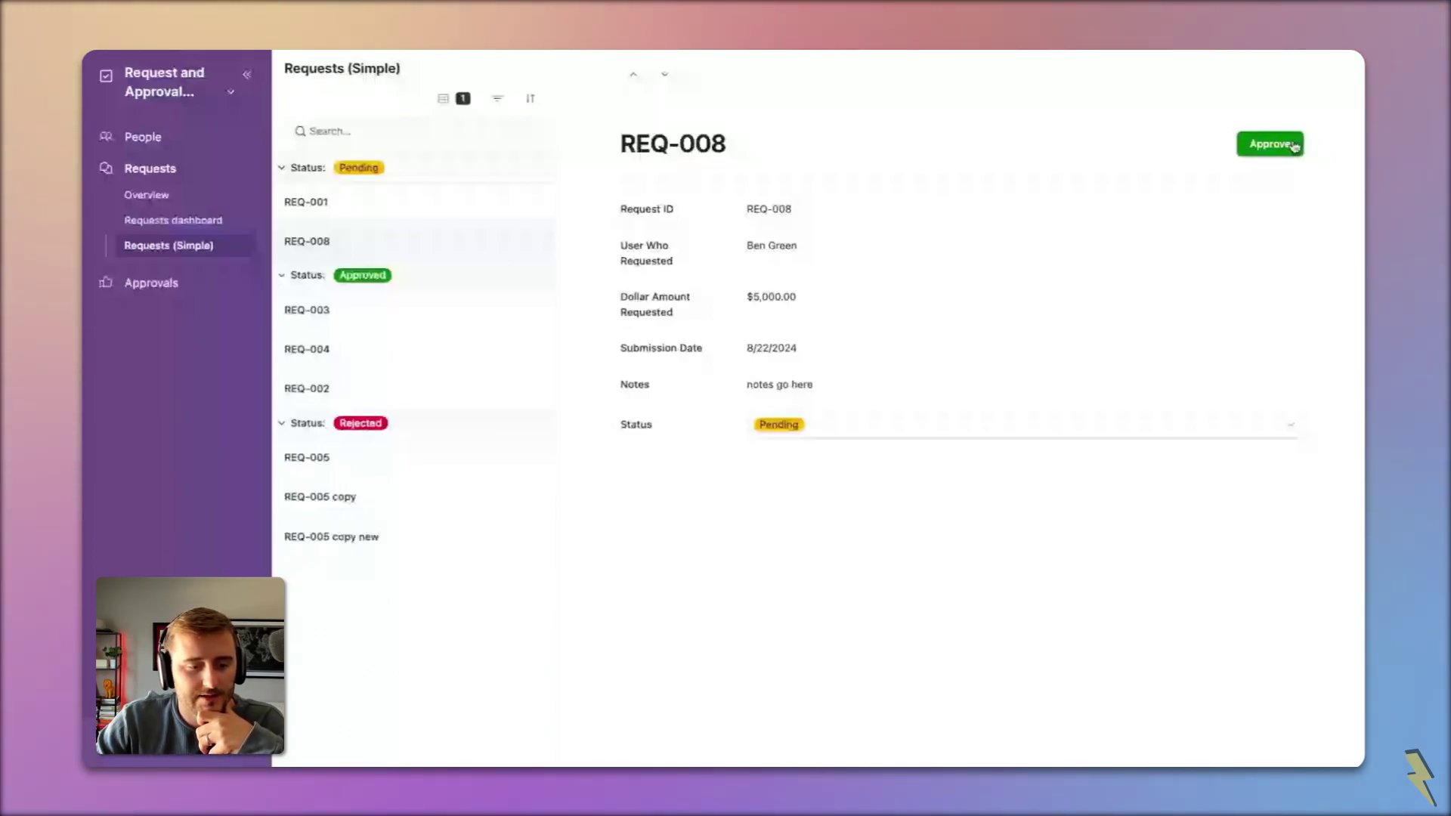
click(1275, 145)
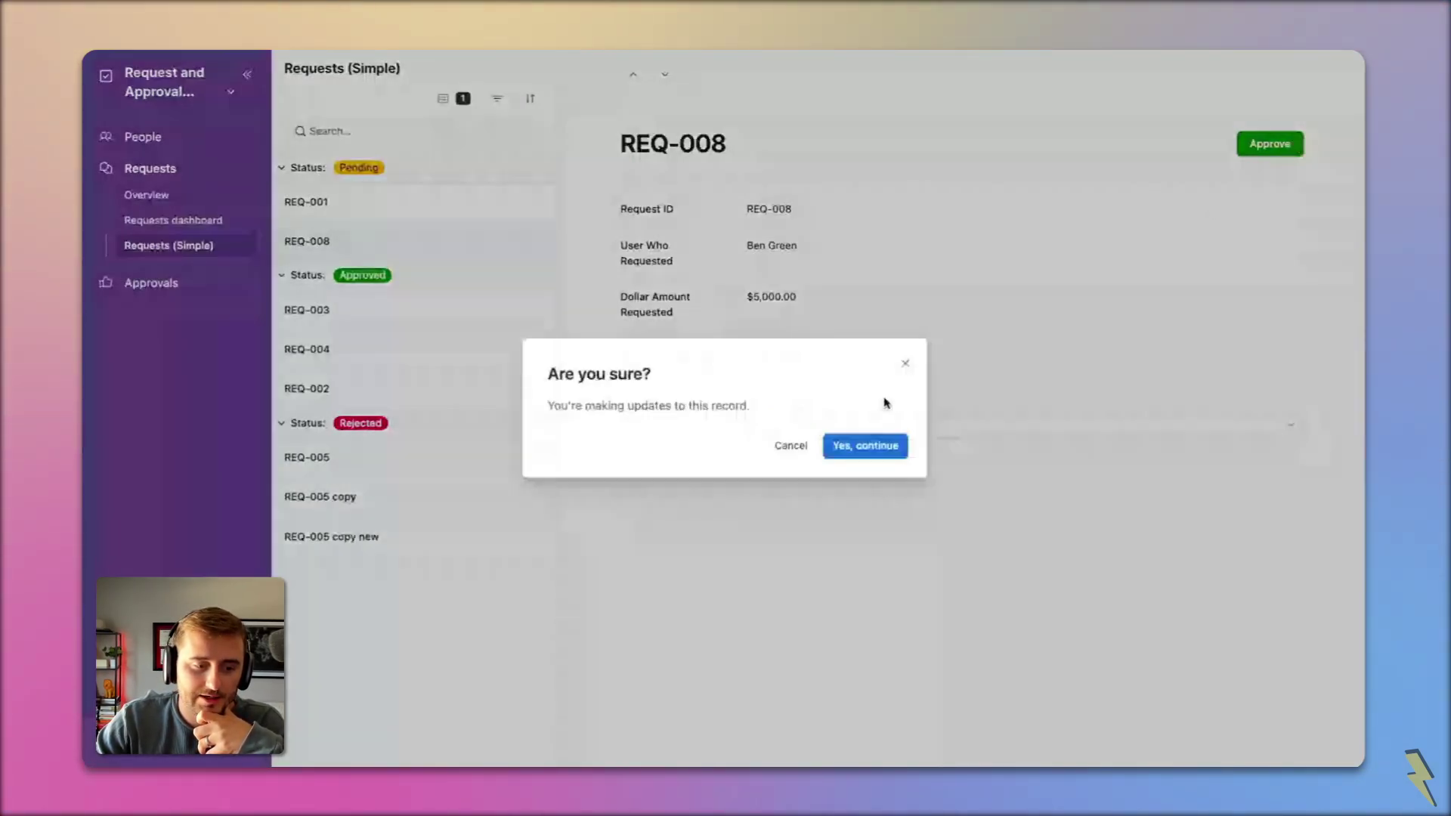
click(869, 447)
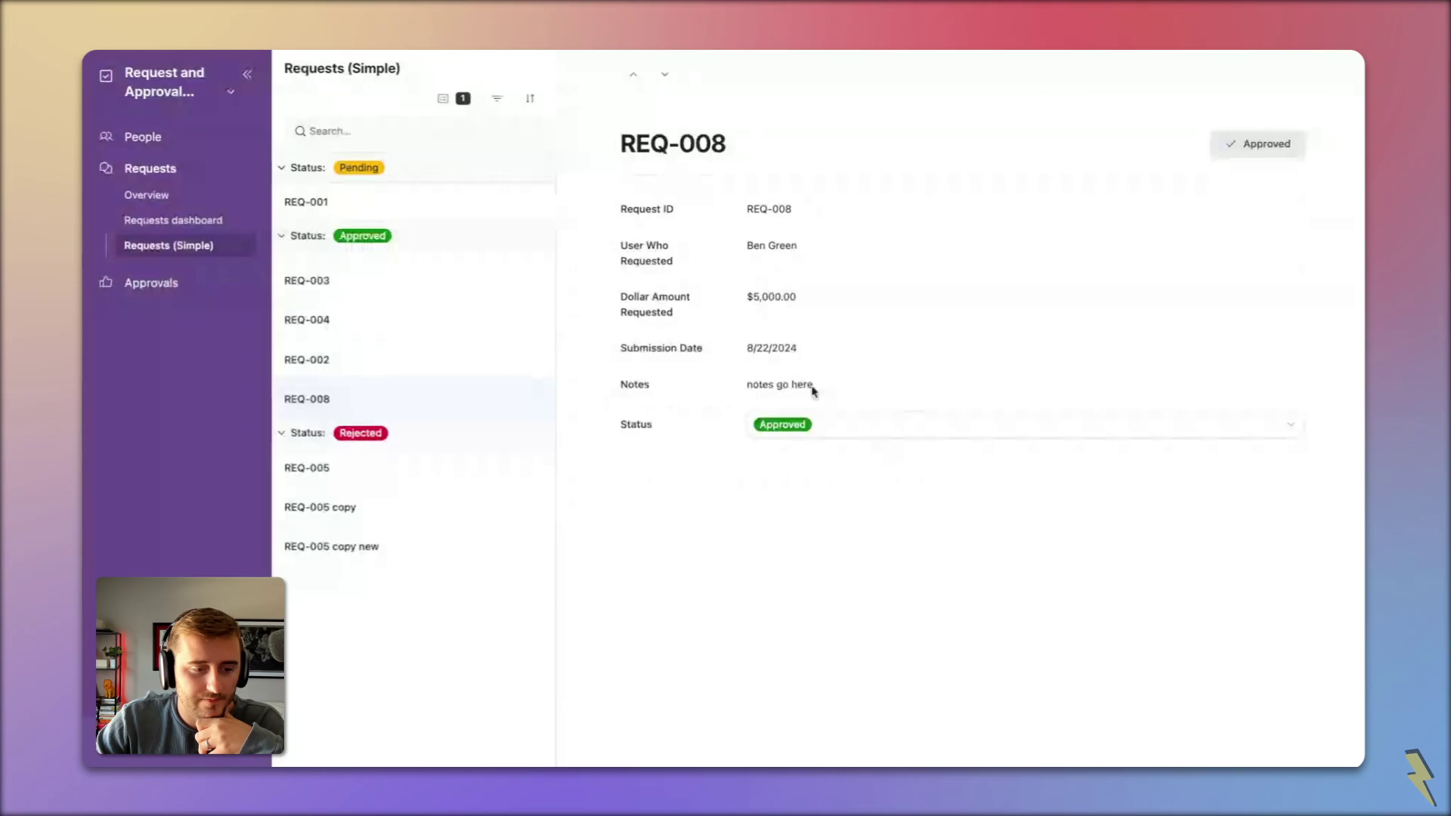
Step: Reset REQ-008's status to Pending and return to editing the interface
click(813, 424)
click(907, 550)
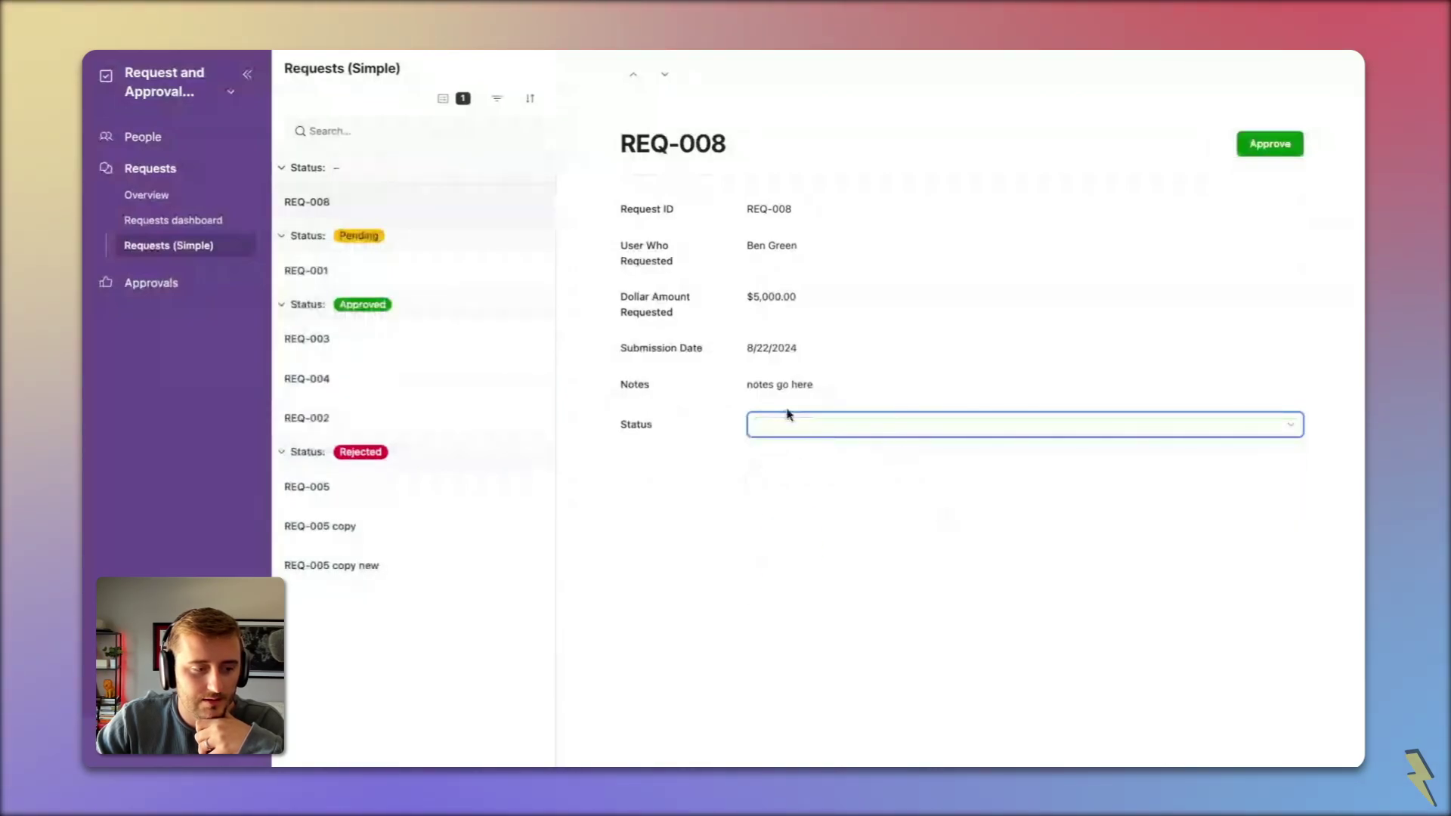
click(788, 519)
click(230, 91)
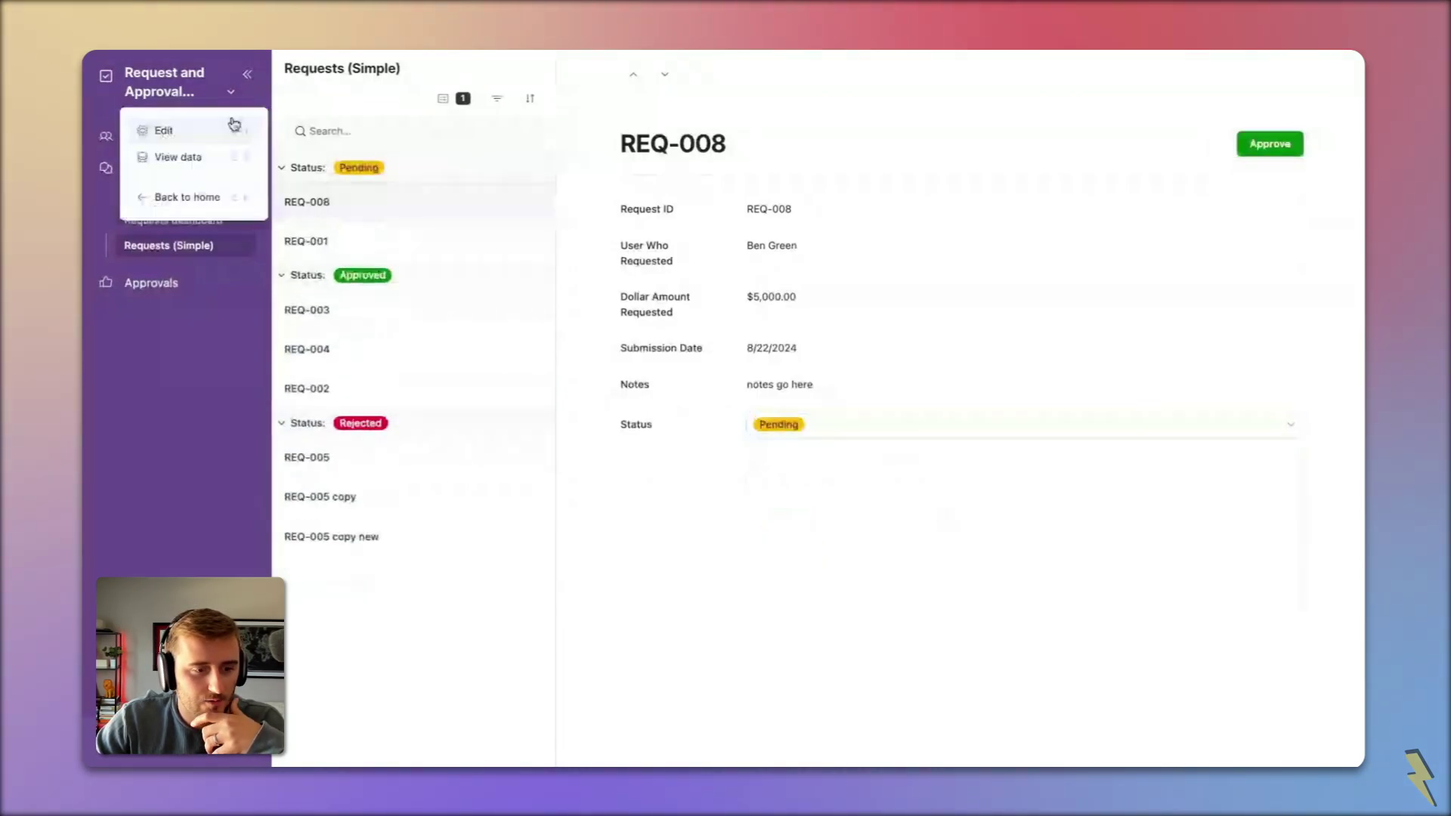
click(233, 127)
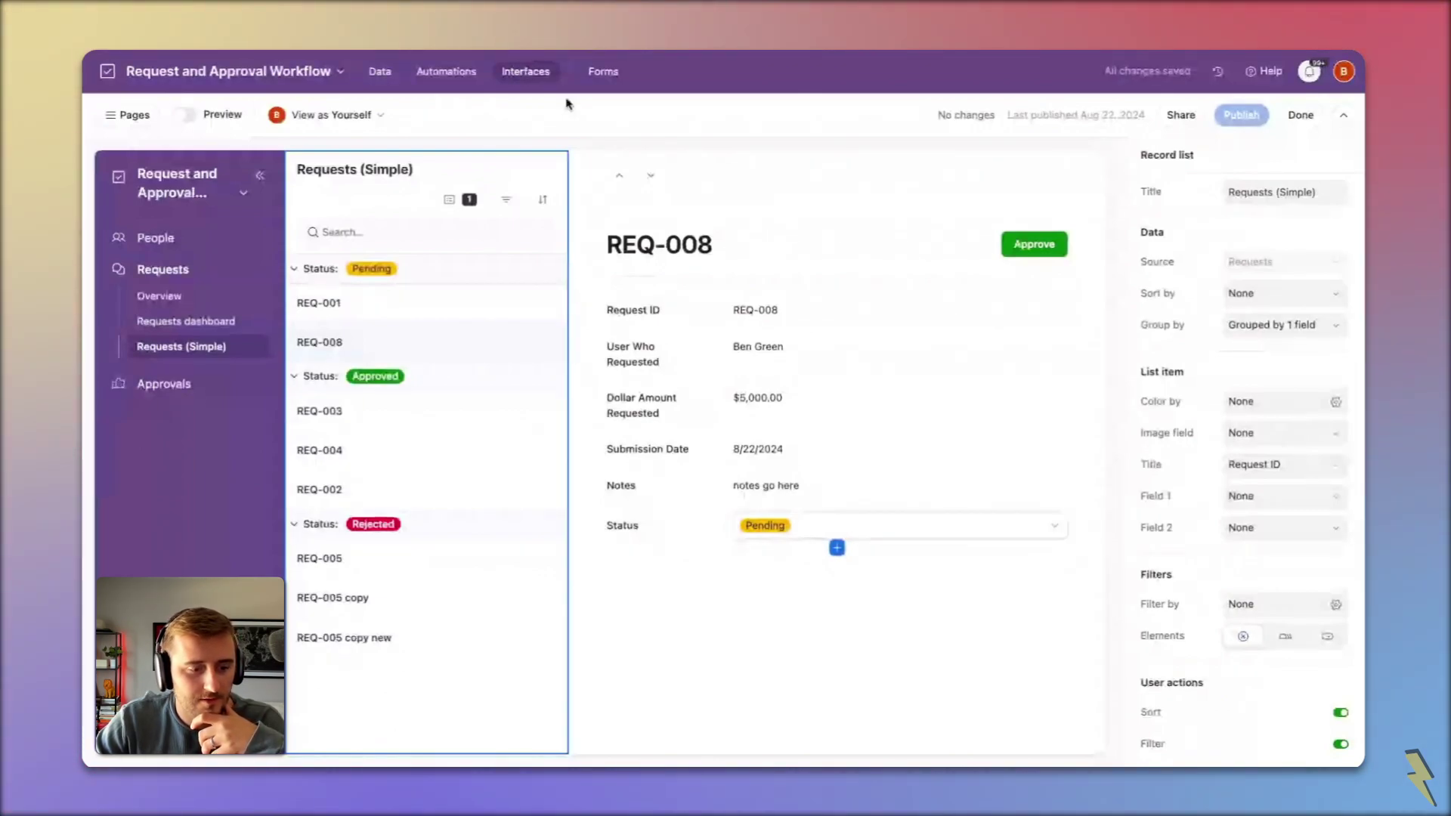
Step: Add the Status field to the Submit a New Request form with default value Pending
click(834, 529)
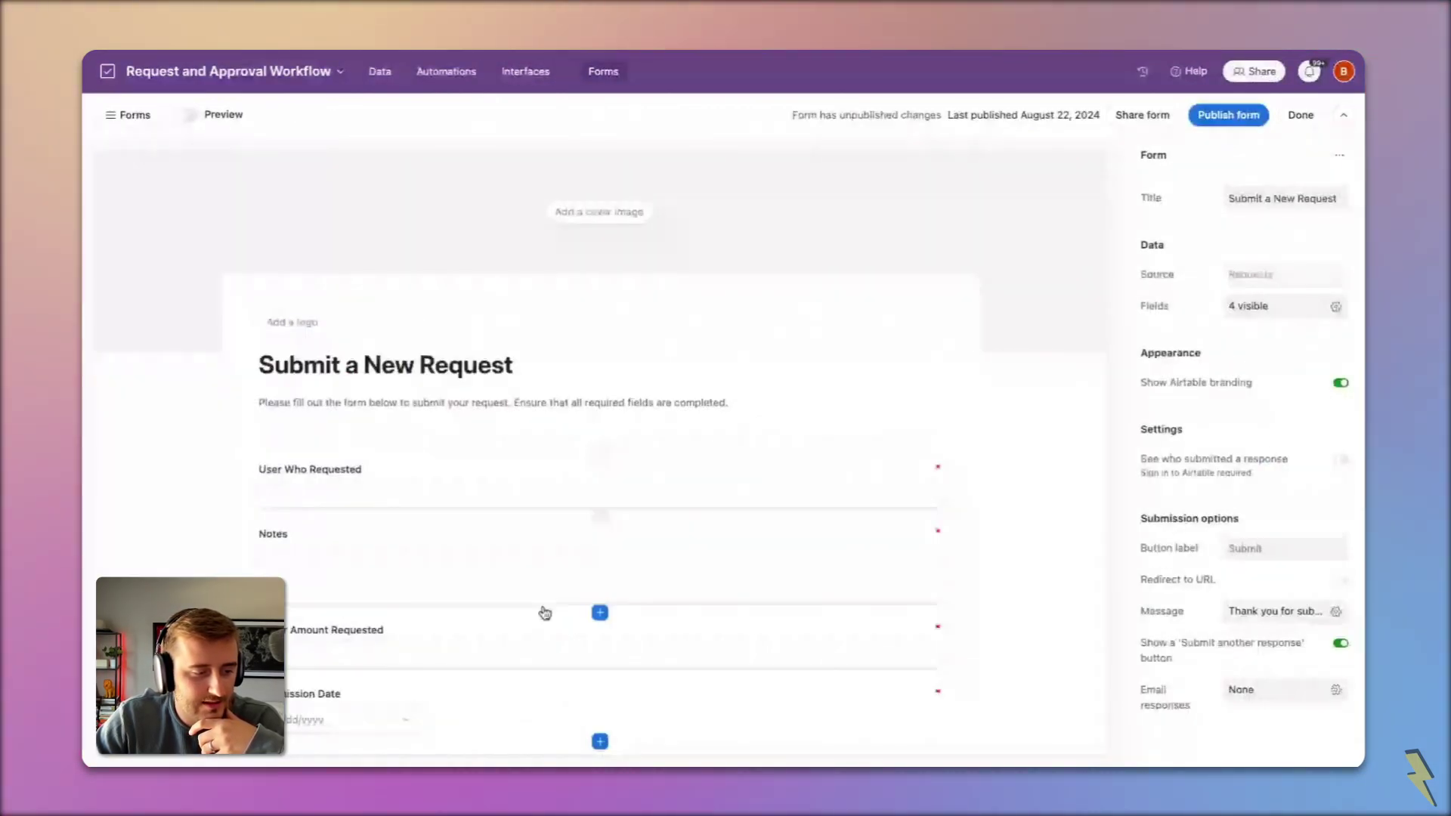
scroll(541, 609, down, 3)
click(600, 573)
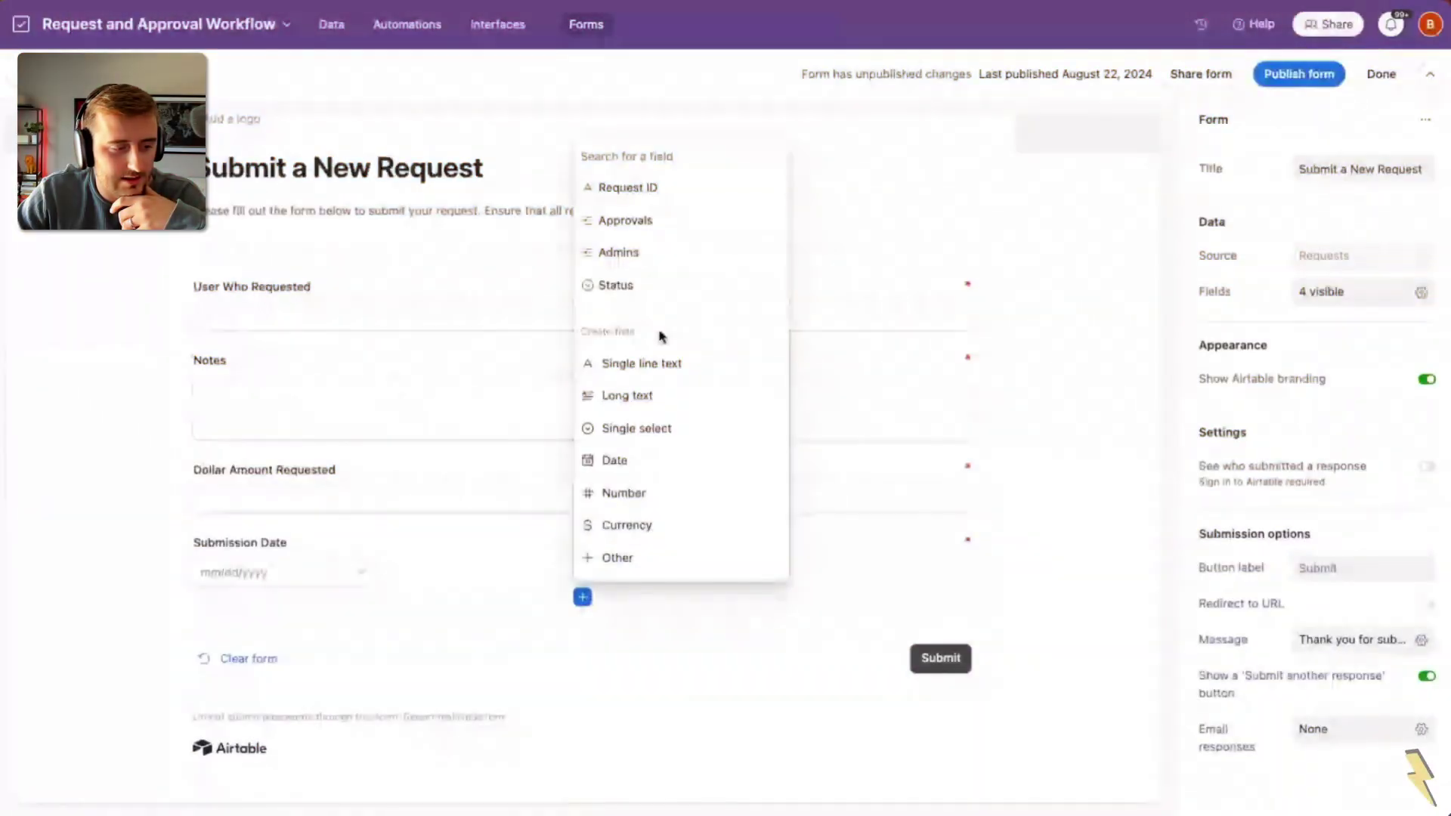
click(629, 300)
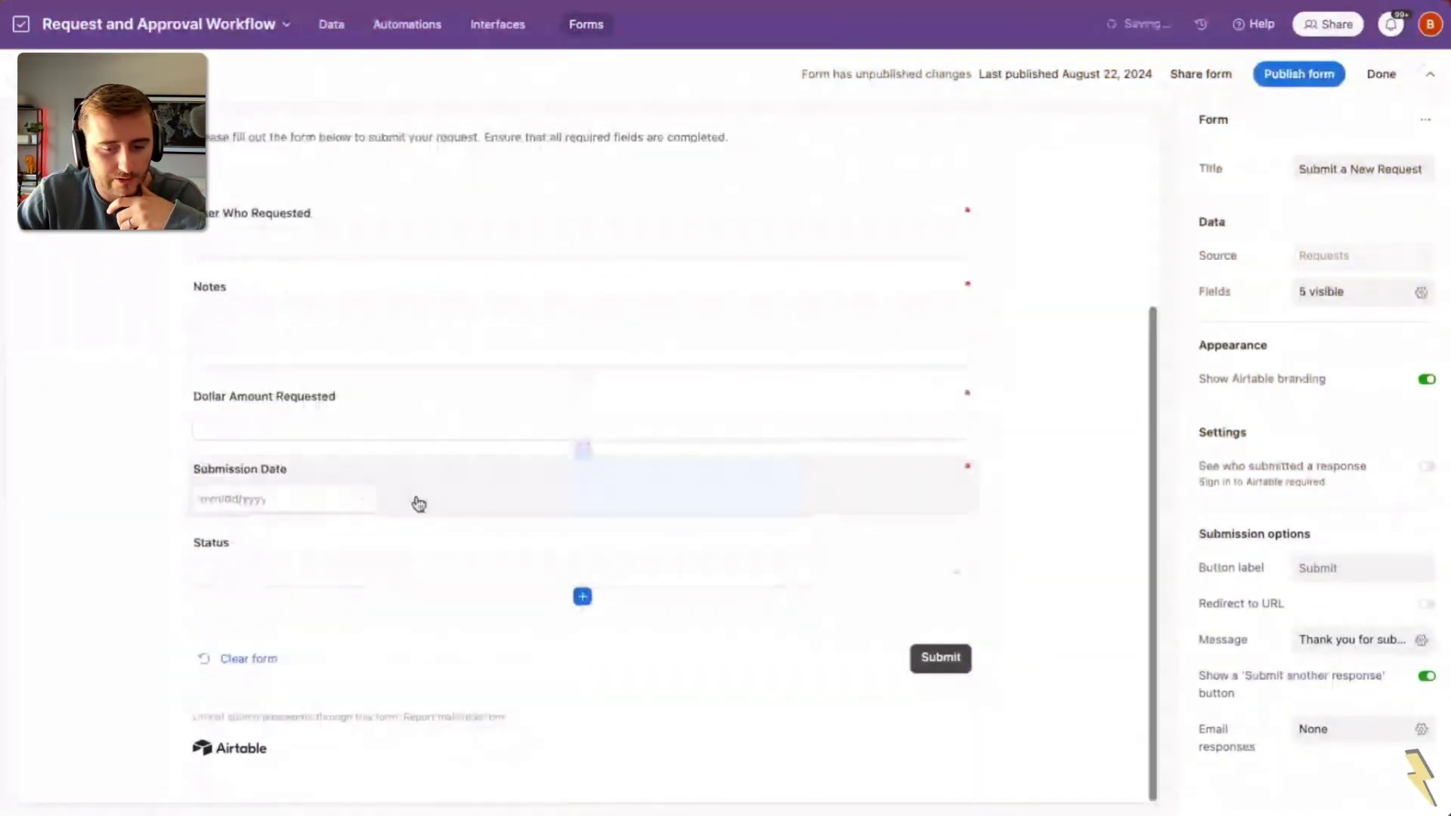
click(529, 559)
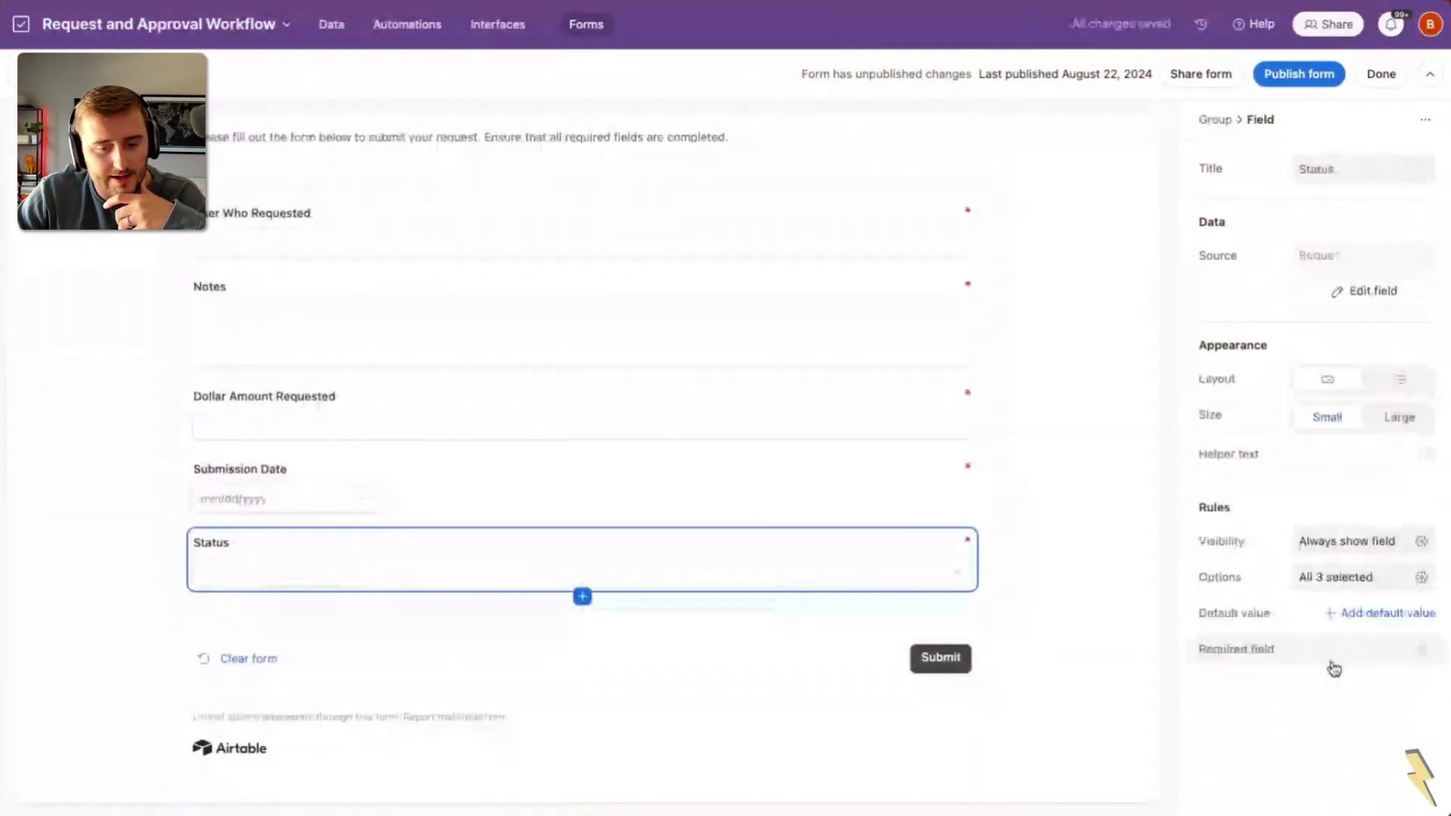
click(1347, 616)
click(1328, 649)
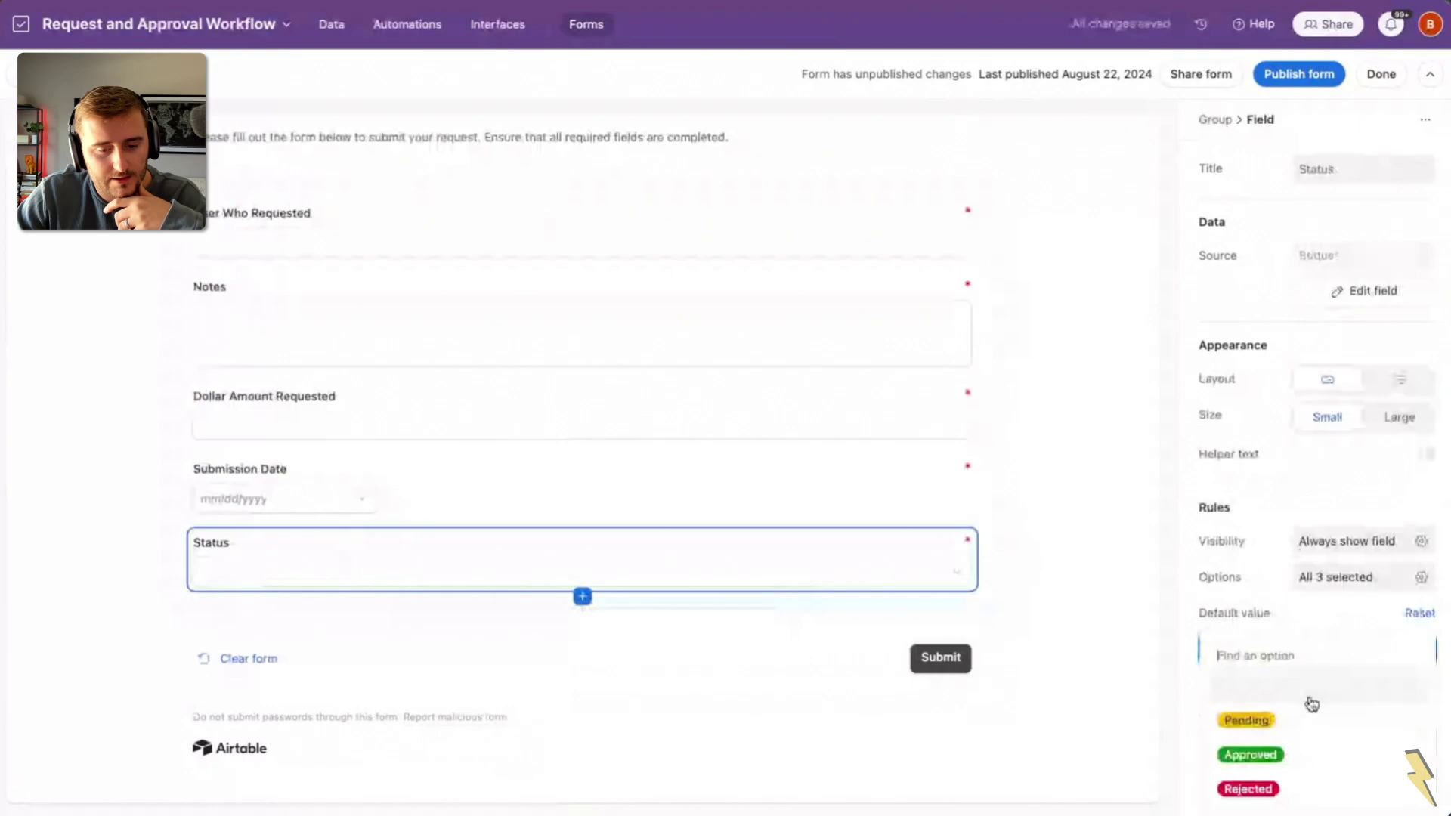
click(1311, 719)
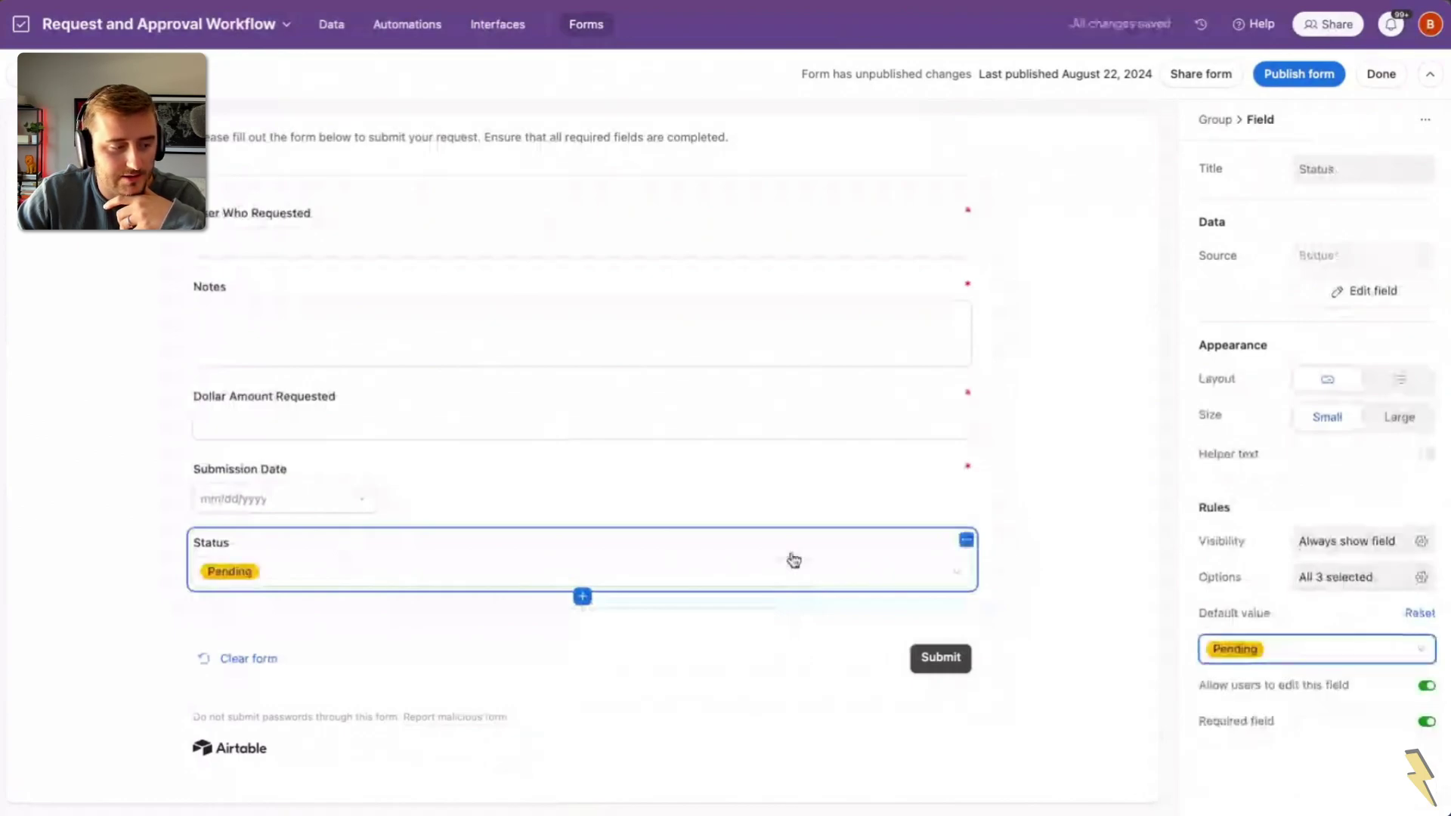
Step: Limit the form's Status options to Pending only
click(806, 575)
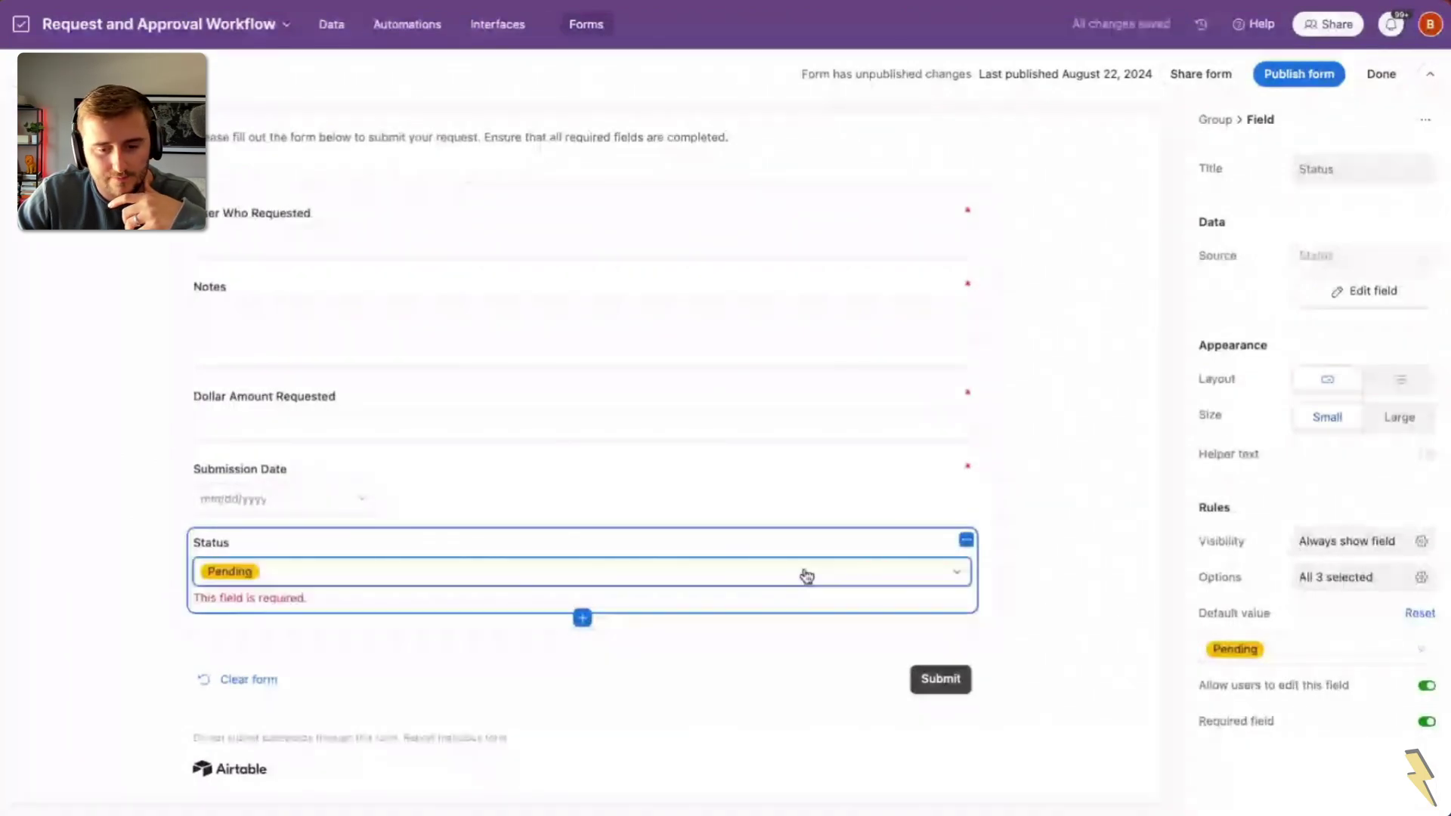
click(806, 576)
click(1295, 560)
click(1297, 597)
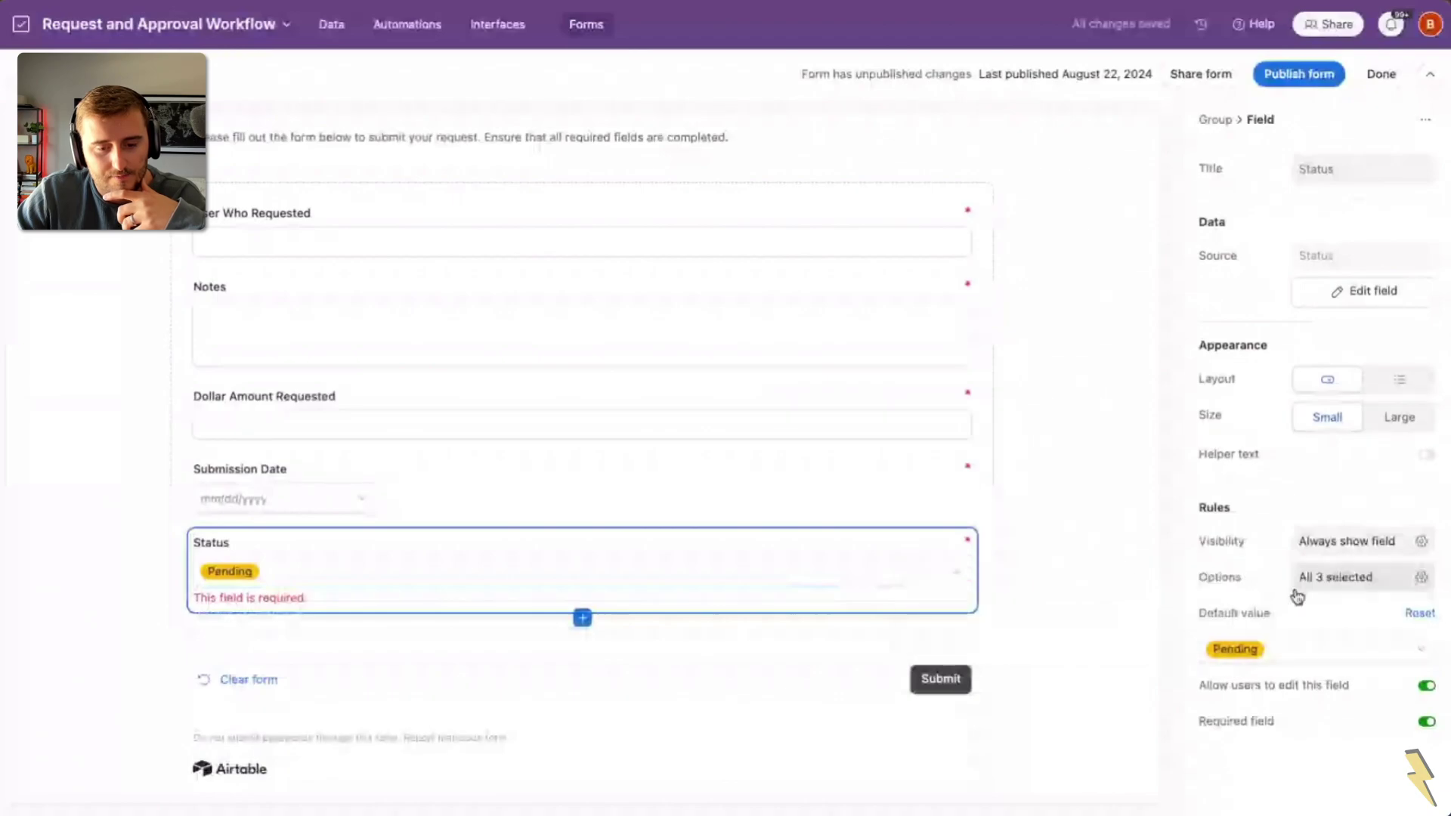
click(1298, 593)
click(1360, 738)
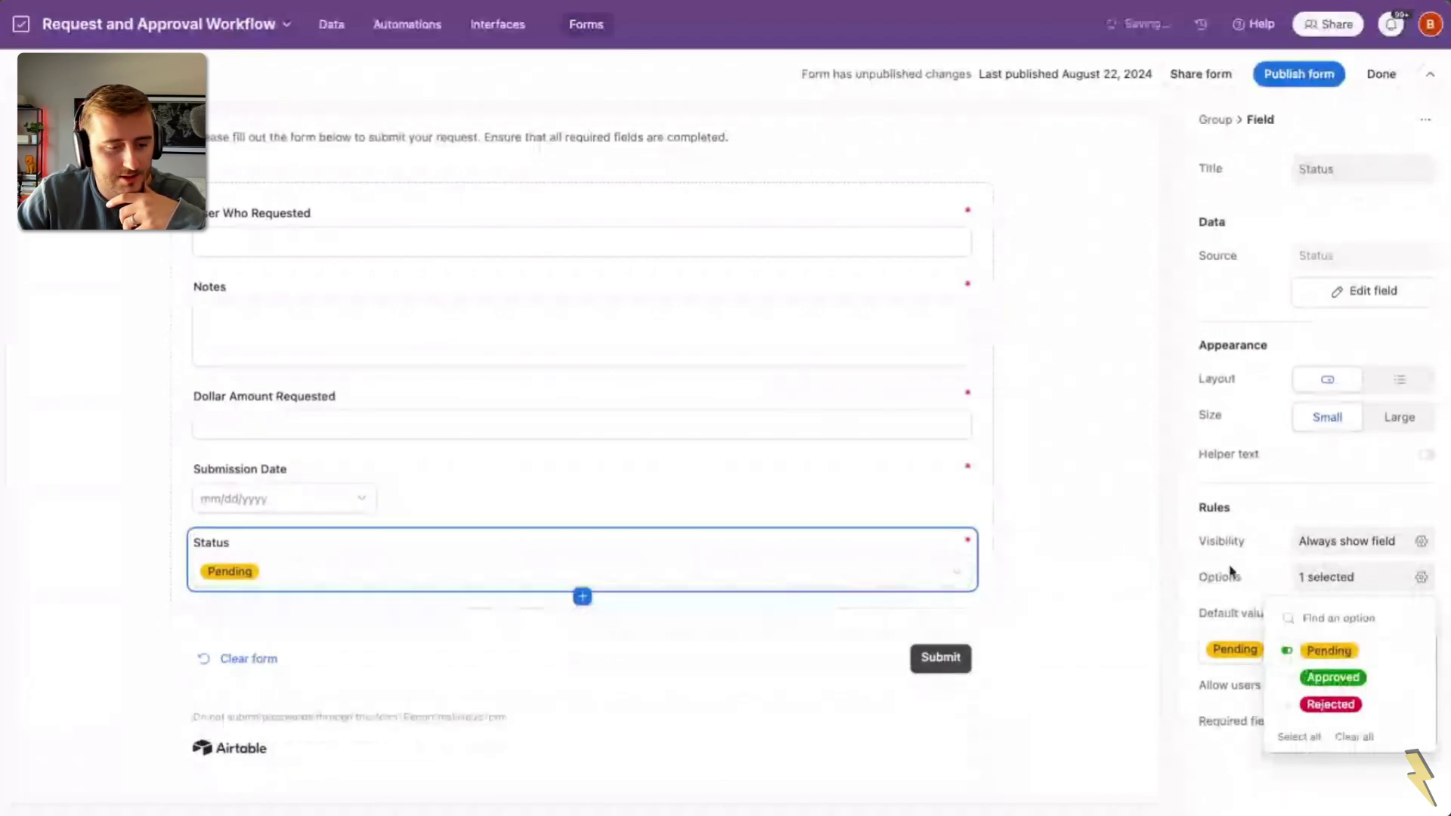
click(1229, 569)
click(1059, 550)
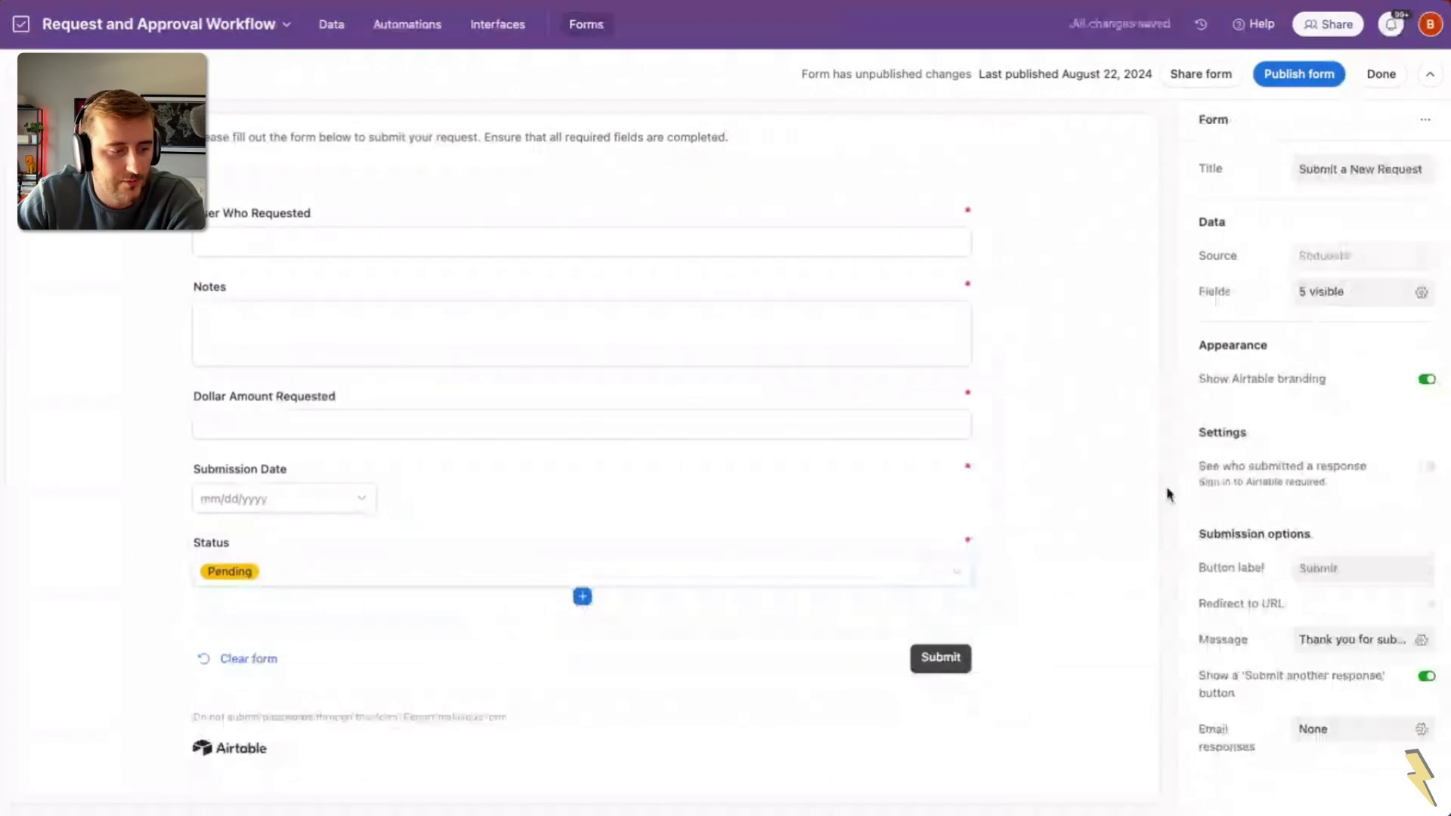
Step: Edit the Status field definition so its default option is Pending, and save
click(840, 544)
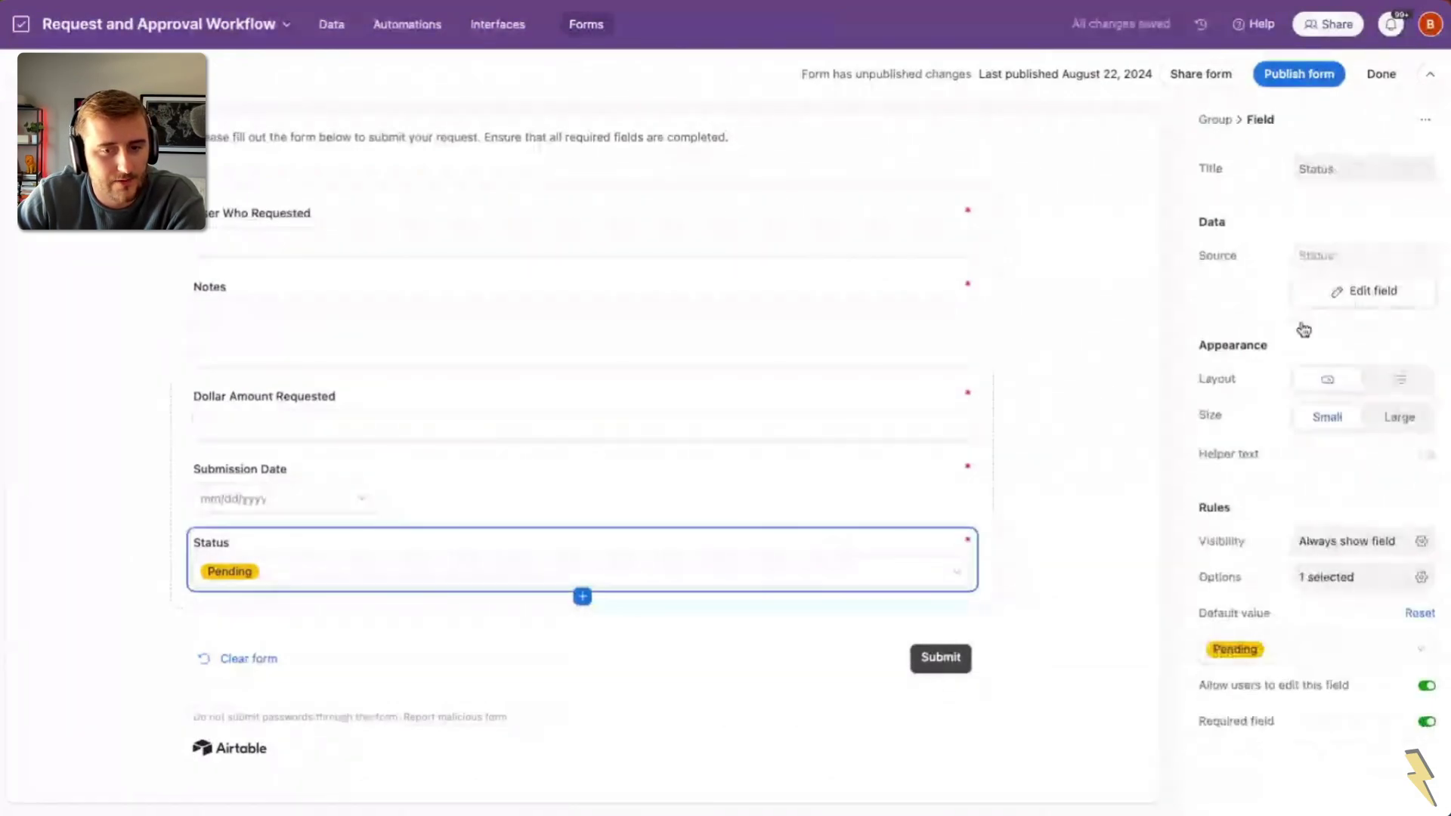
click(1347, 293)
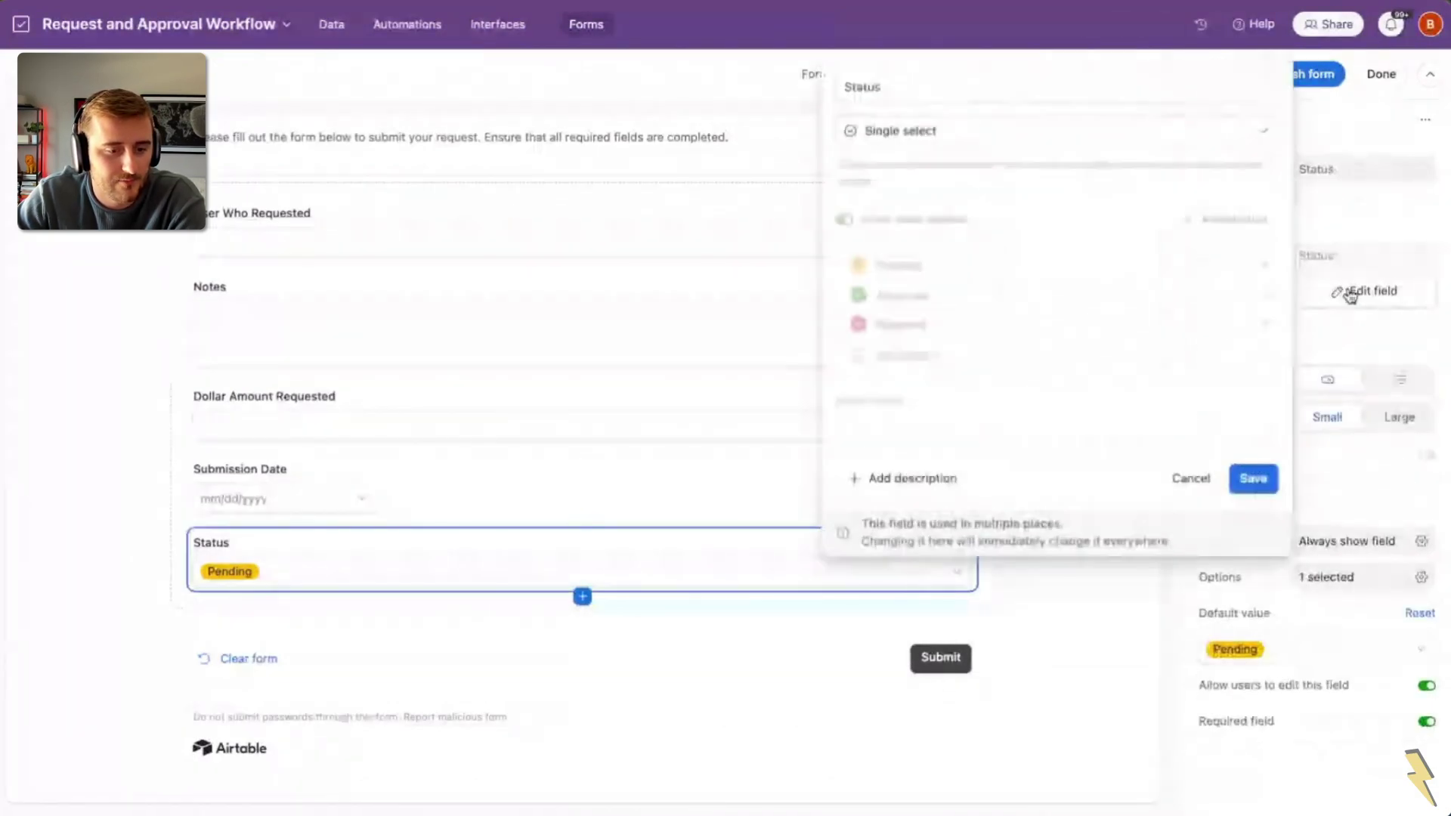
click(1006, 443)
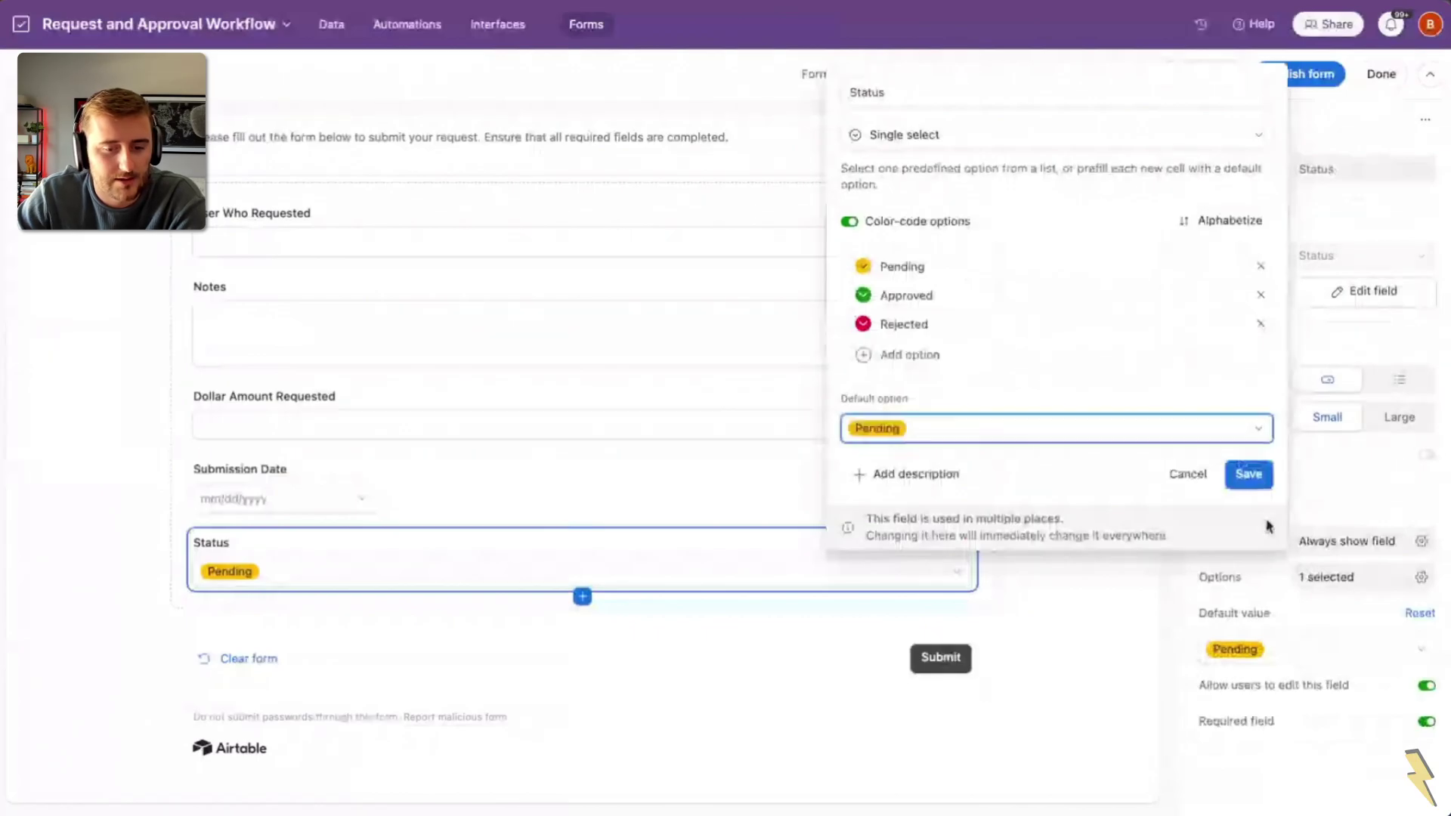
click(1248, 474)
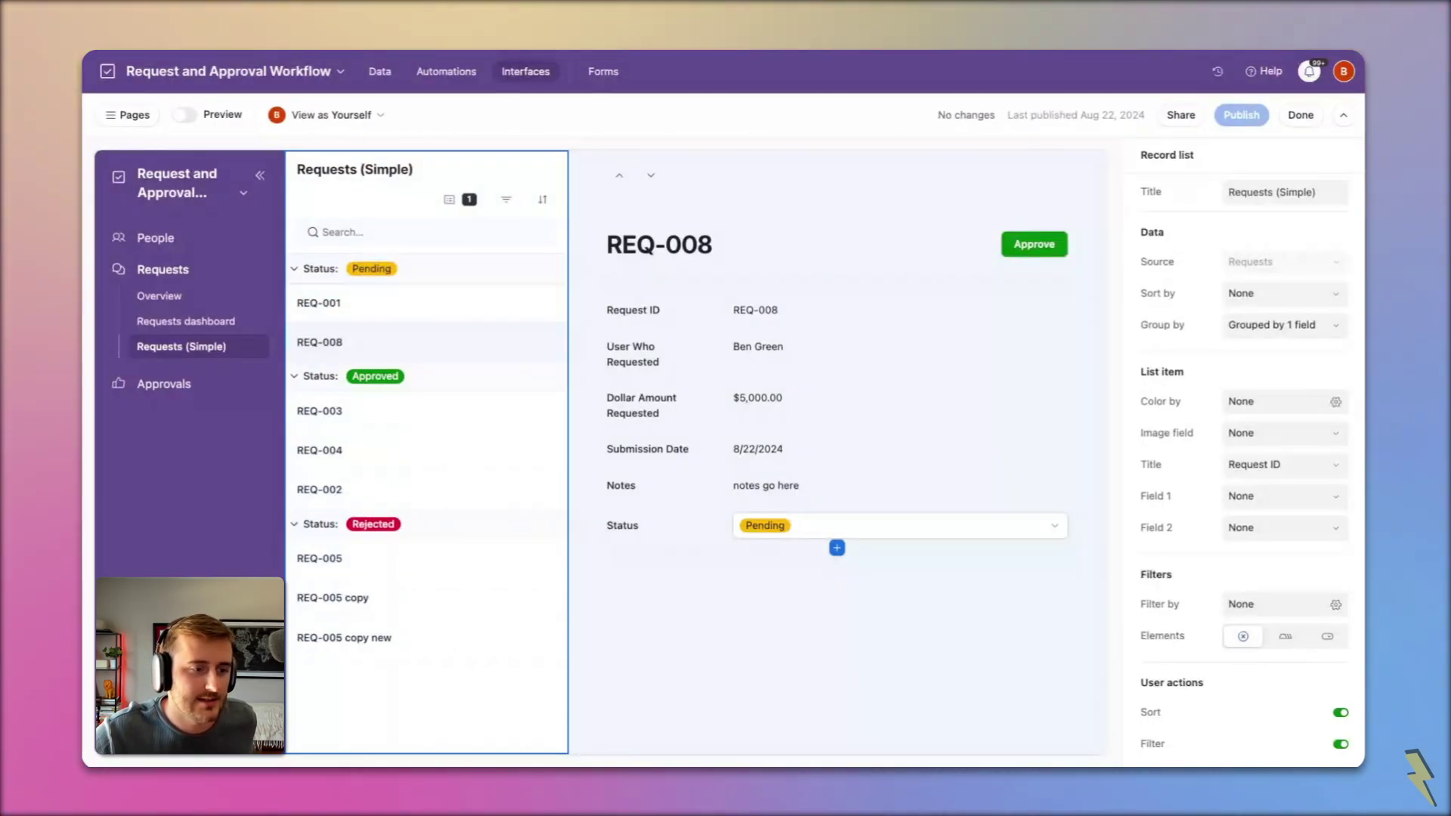
Step: Create a new automation named 'Simple Notification - Per Request'
click(463, 74)
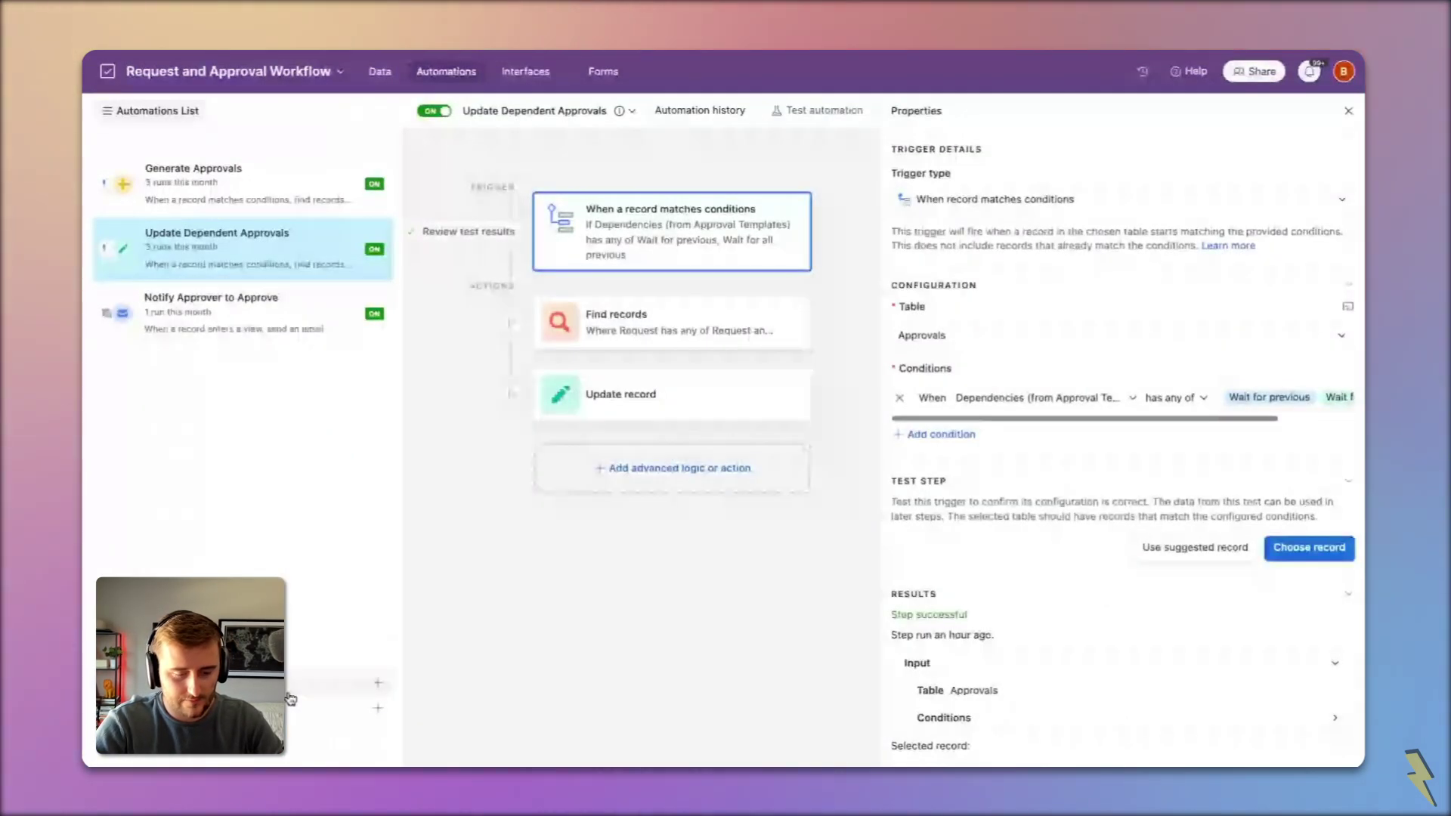
click(377, 683)
text(Simple Notification - Per Request)
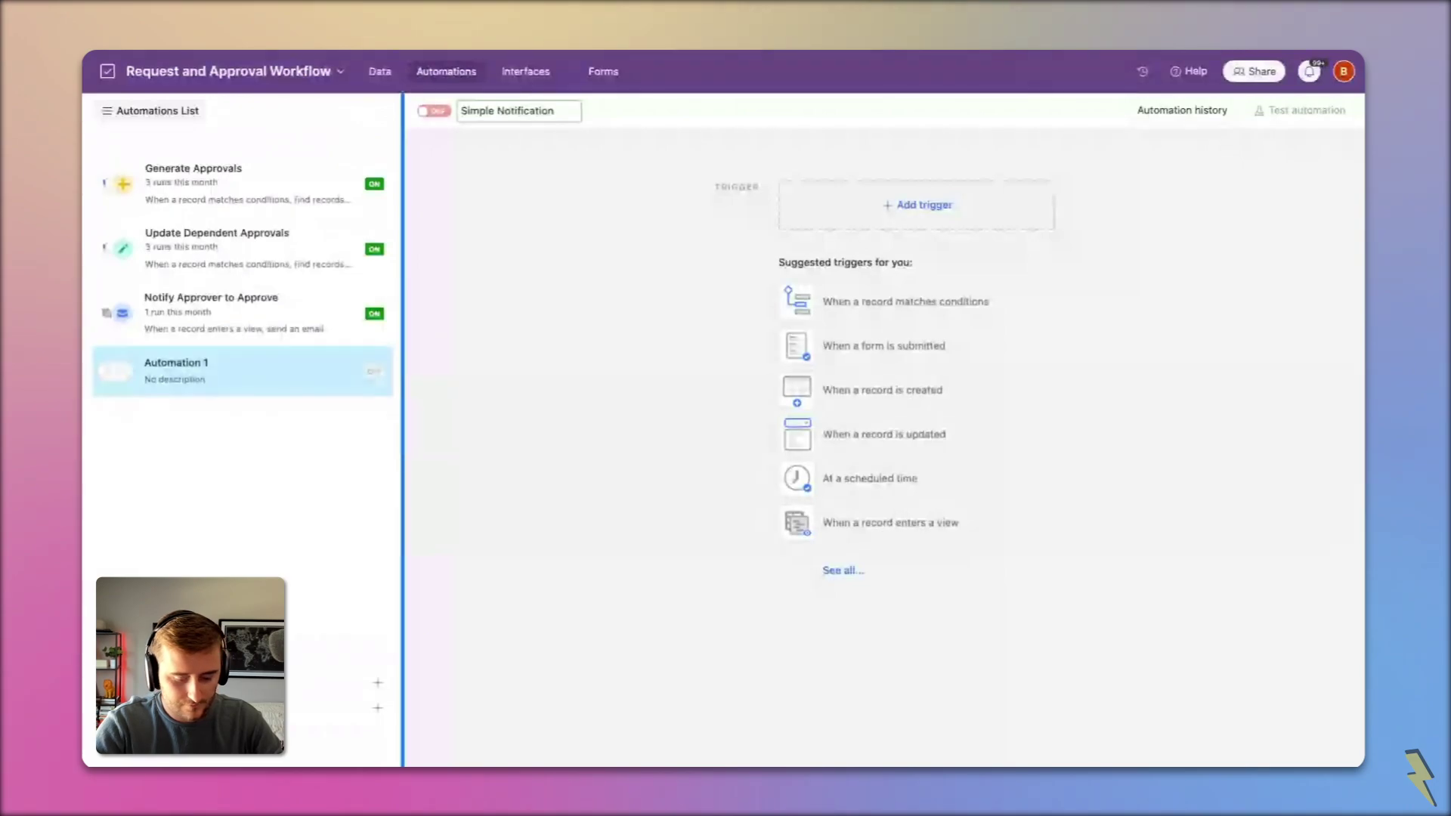
key(Return)
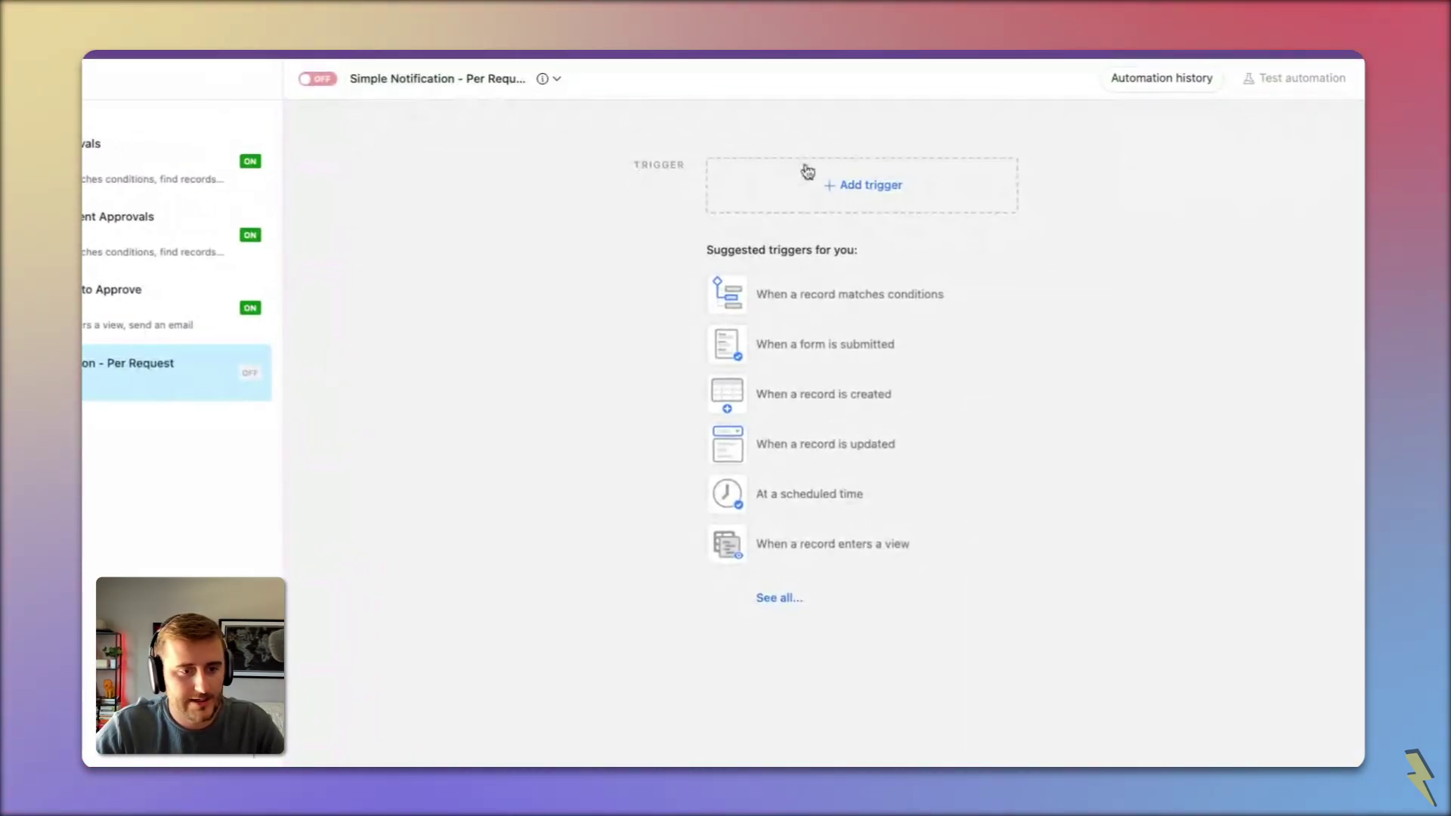
Step: Trigger it when a Requests record matches the condition Status is Pending
click(854, 201)
click(861, 246)
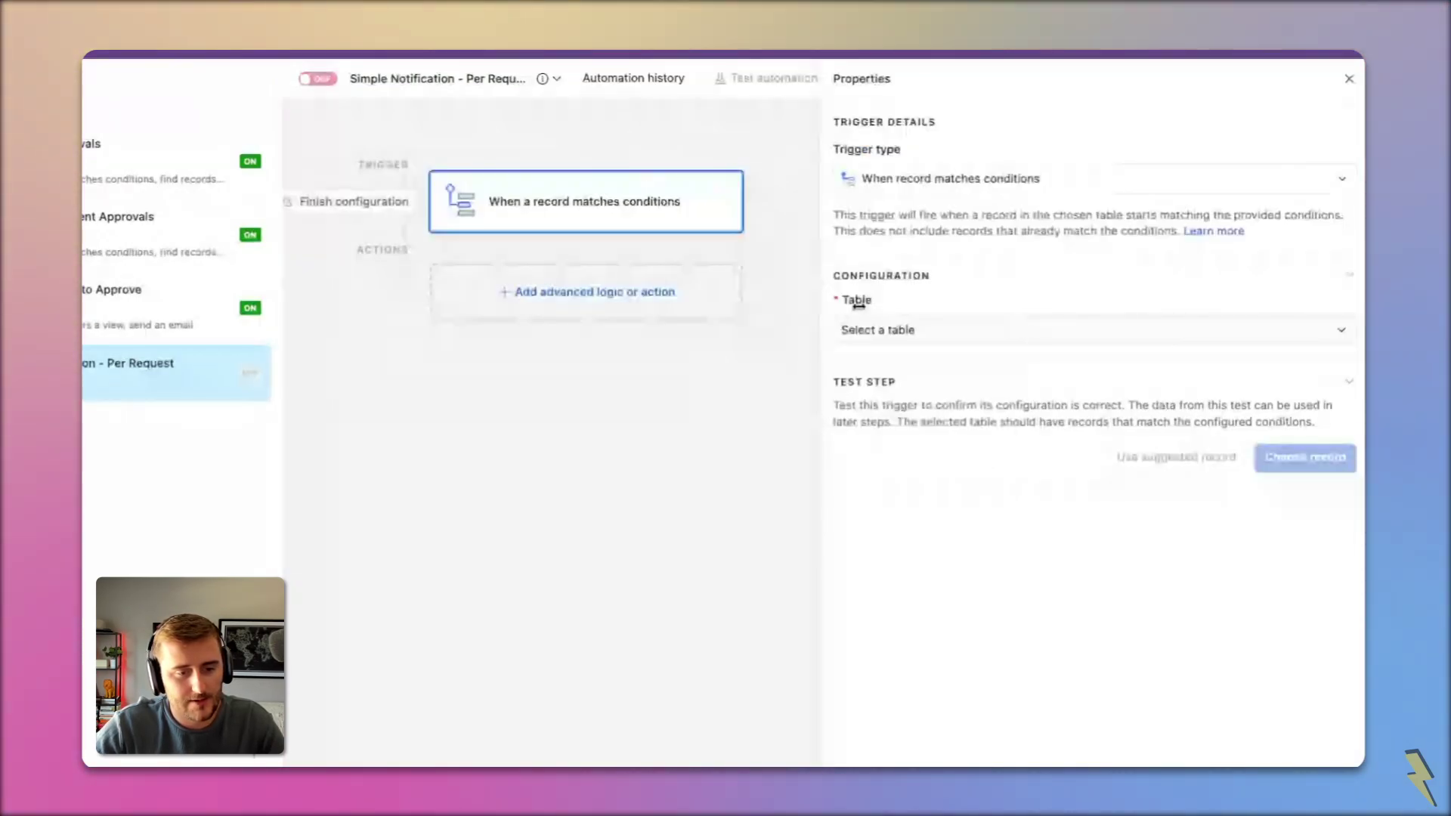
click(869, 330)
click(892, 361)
click(892, 402)
click(933, 402)
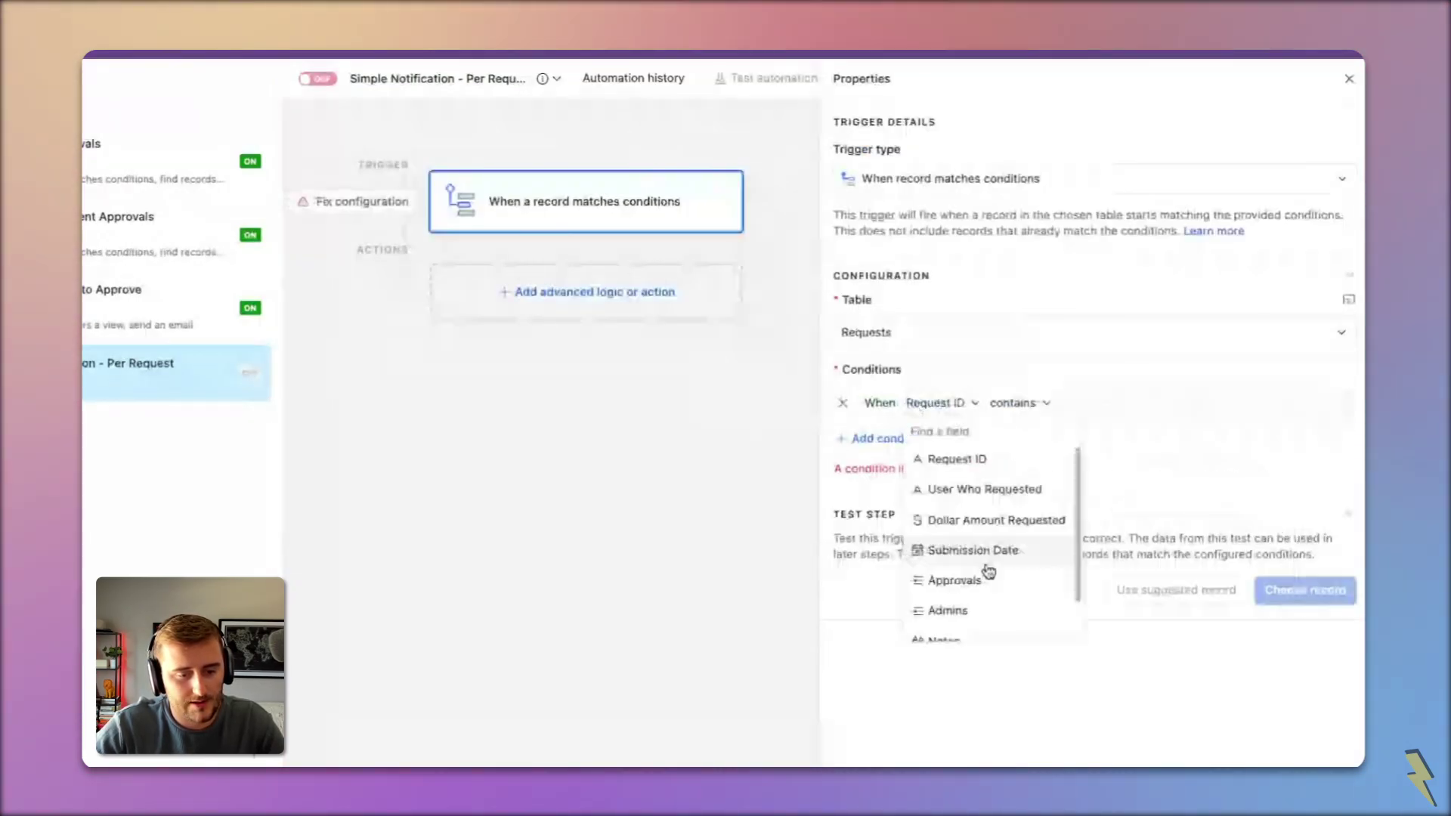
scroll(988, 572, down, 2)
click(991, 604)
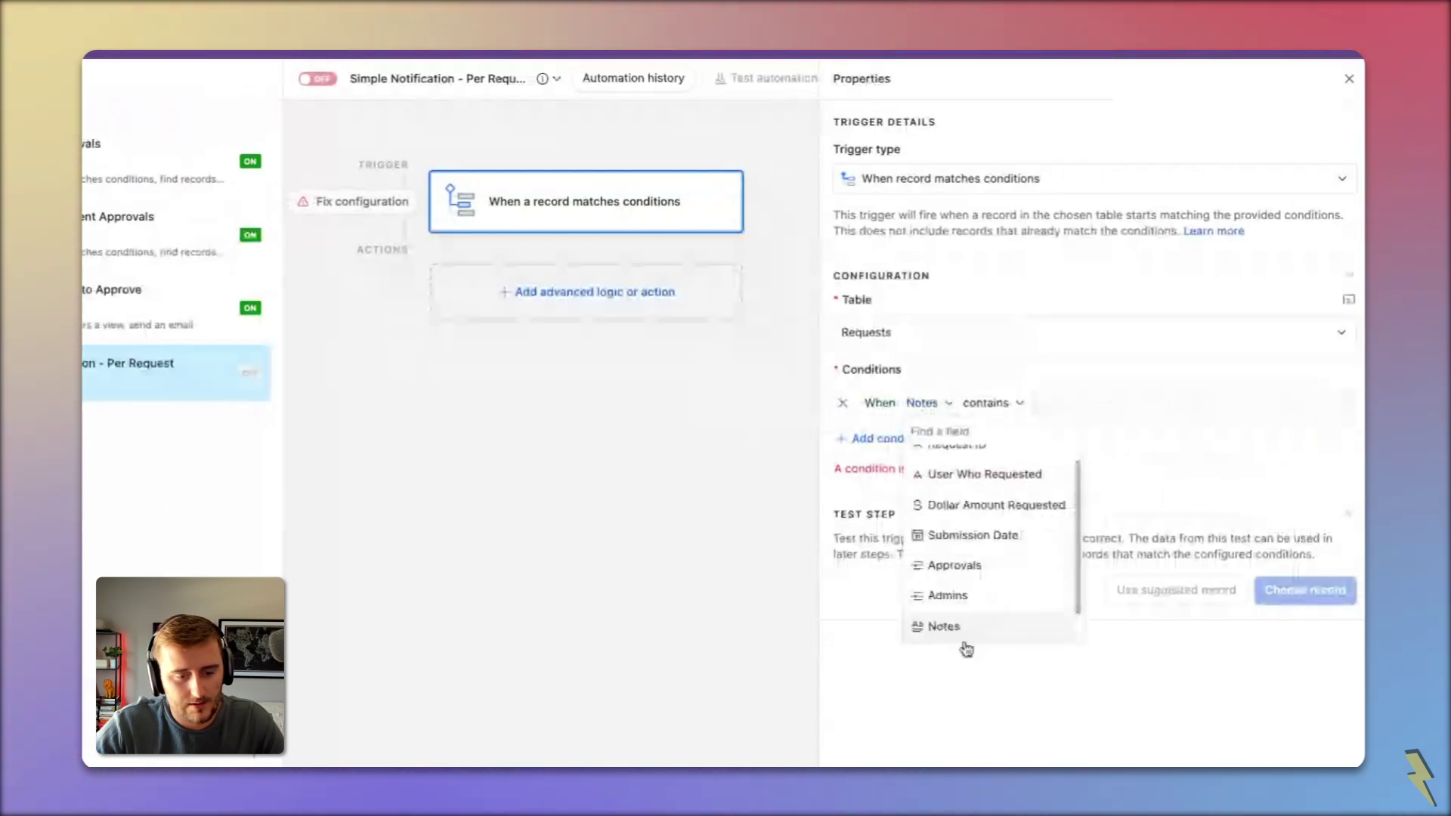
click(966, 648)
click(1016, 407)
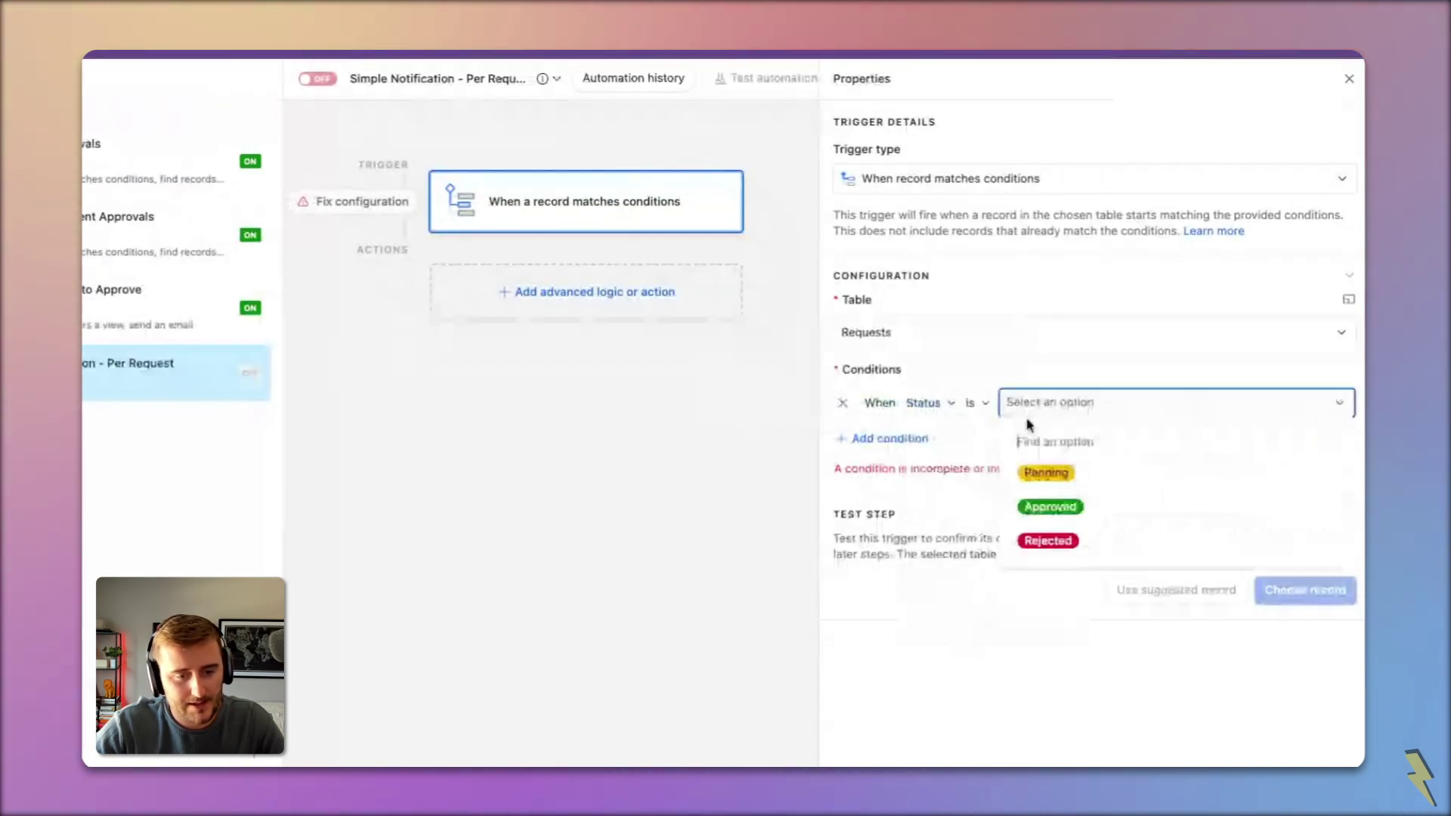
click(1029, 469)
click(615, 298)
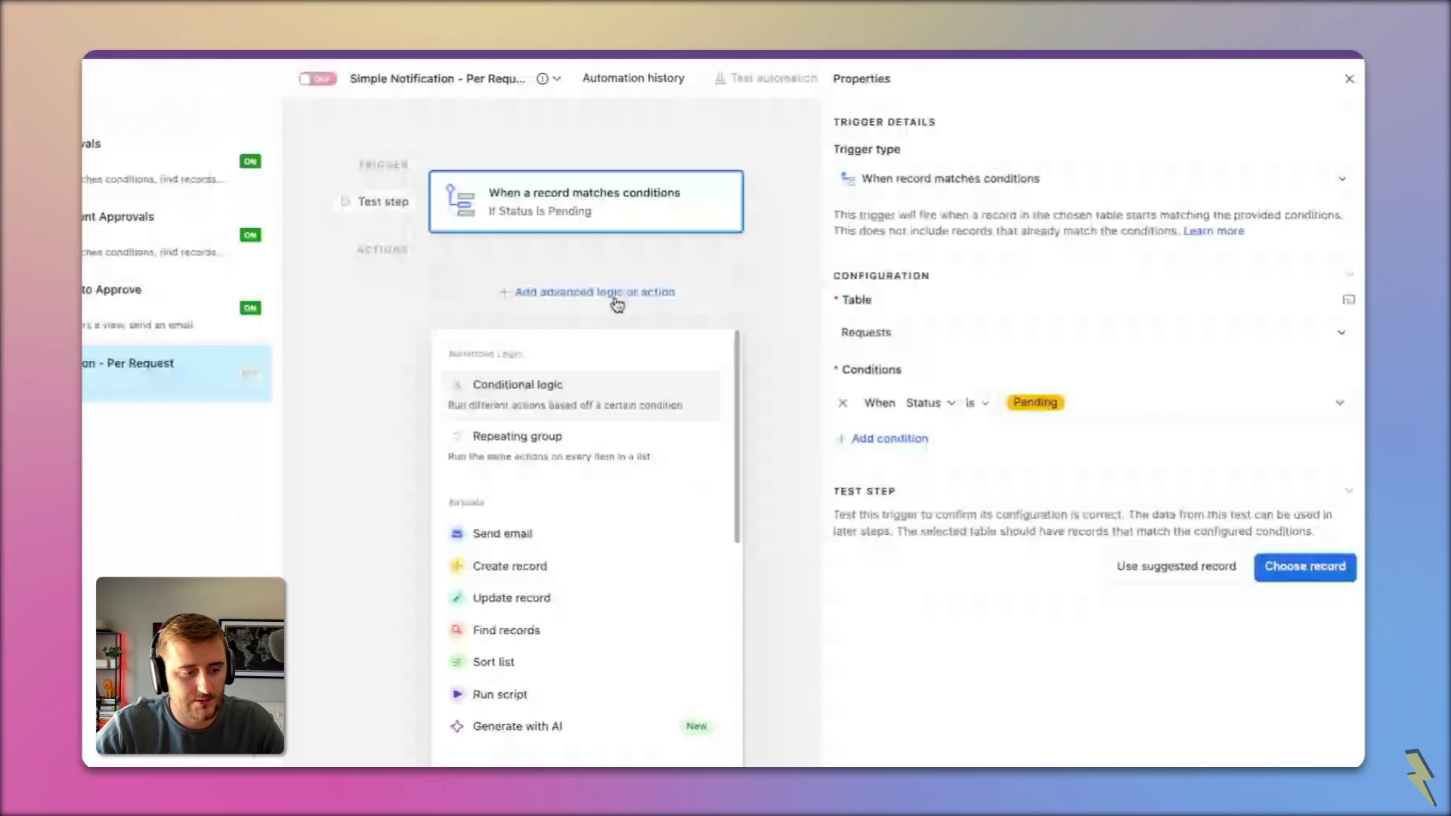
Step: Add a Send email step addressed to the approver's e-mail address
click(529, 533)
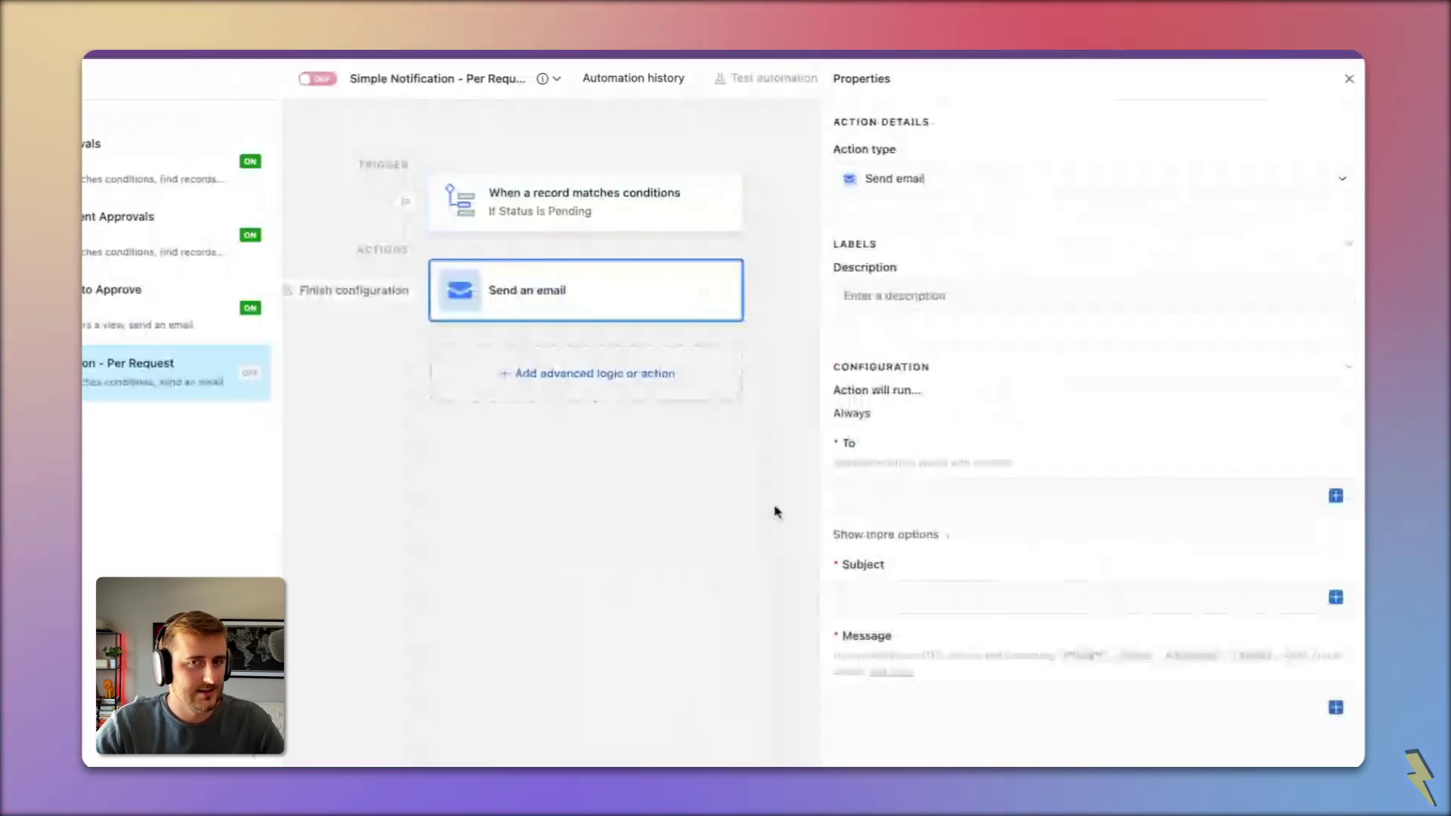
click(964, 488)
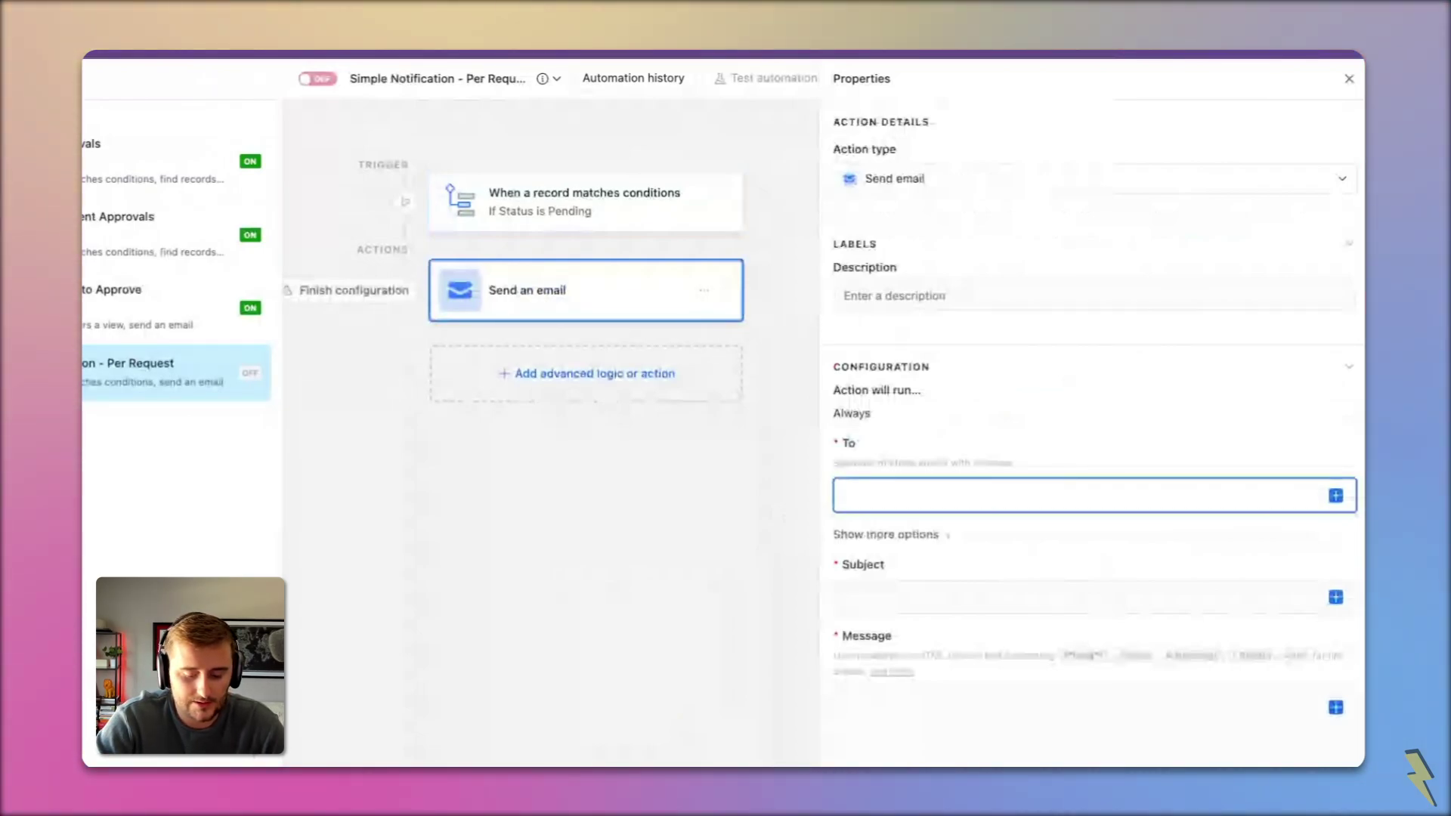
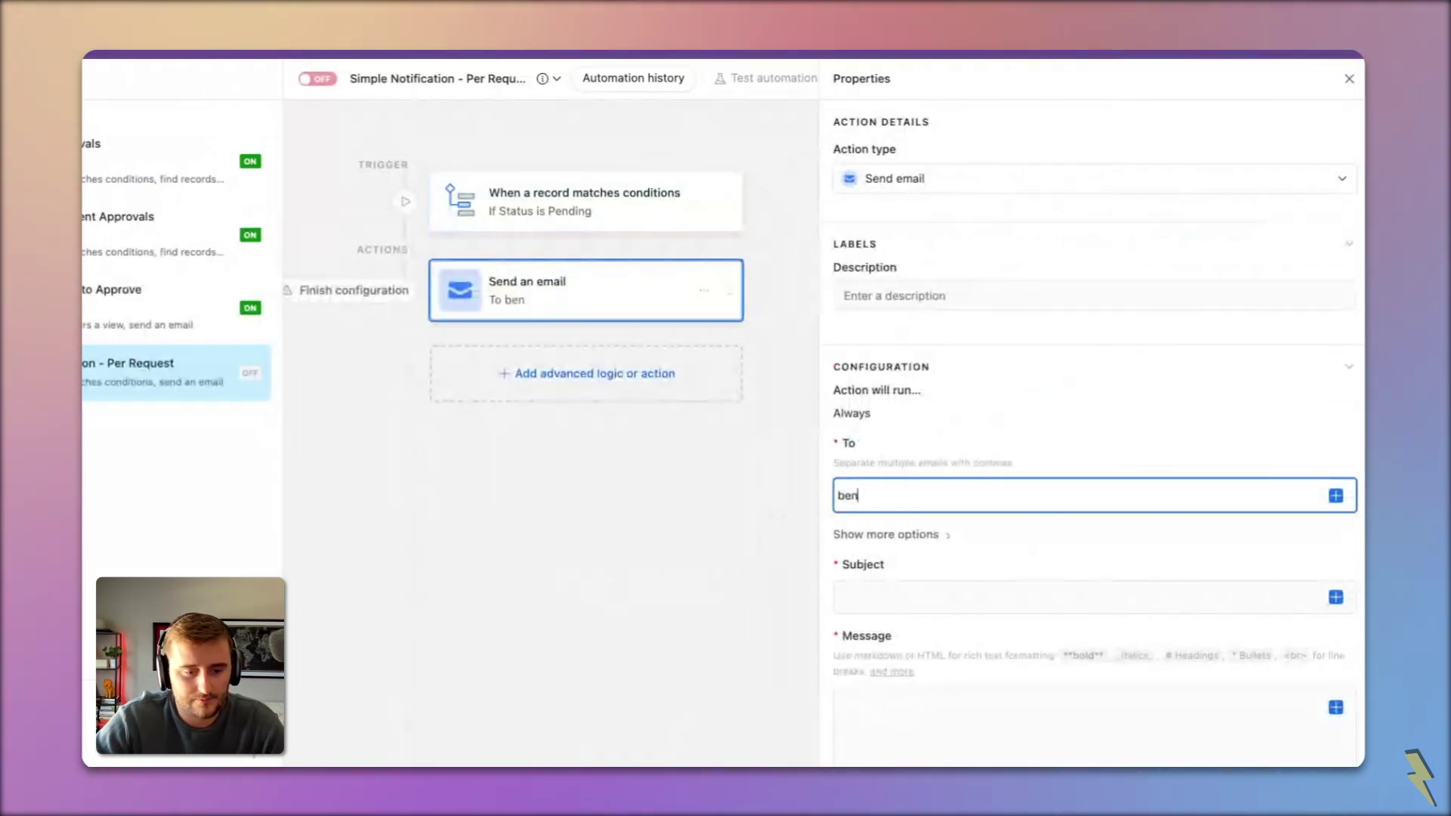
key(Tab)
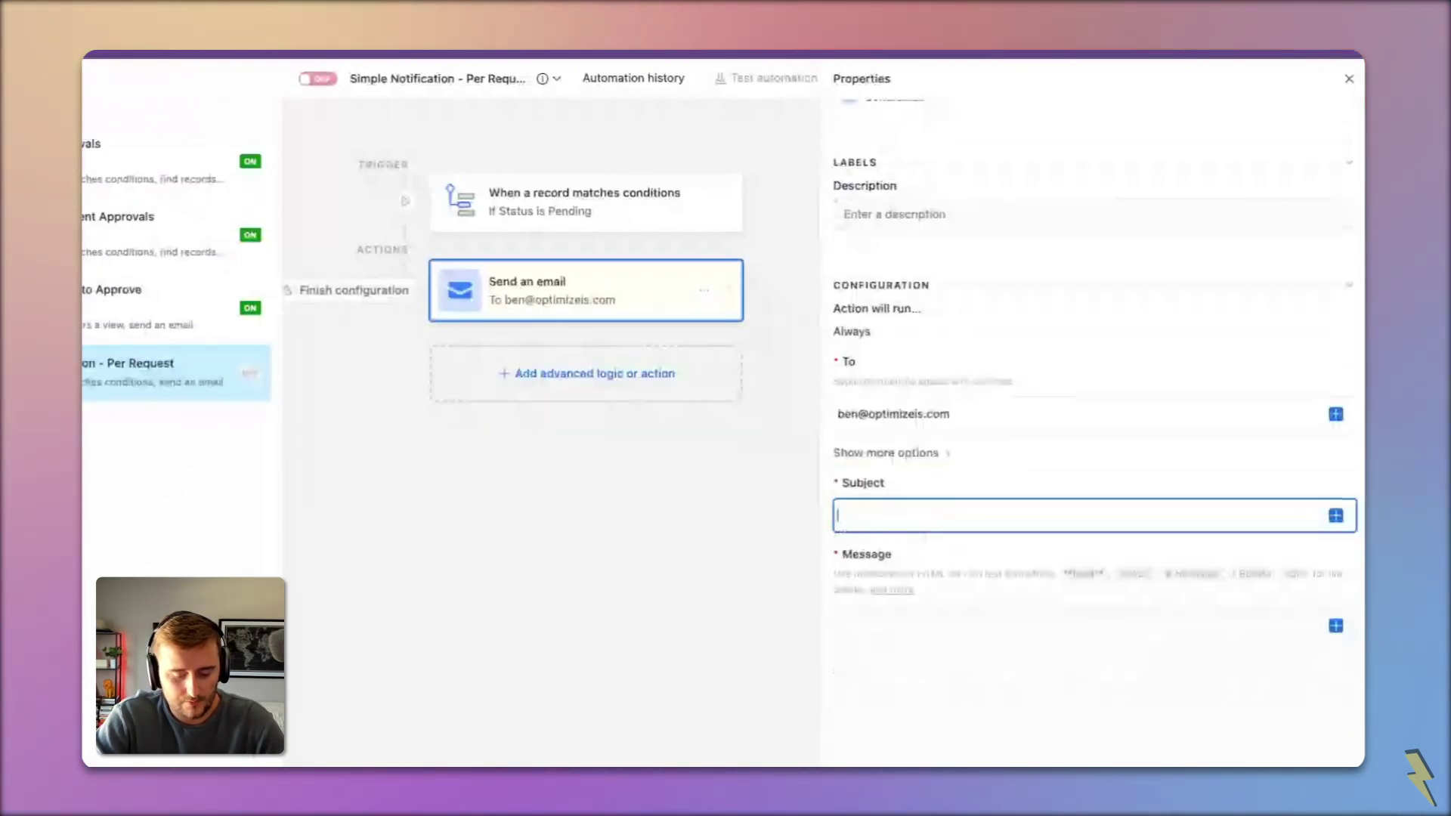
Step: Set subject 'New Request for Approval/Rejection' and message 'Please go here to update the request'
text(Plea)
key(super+a)
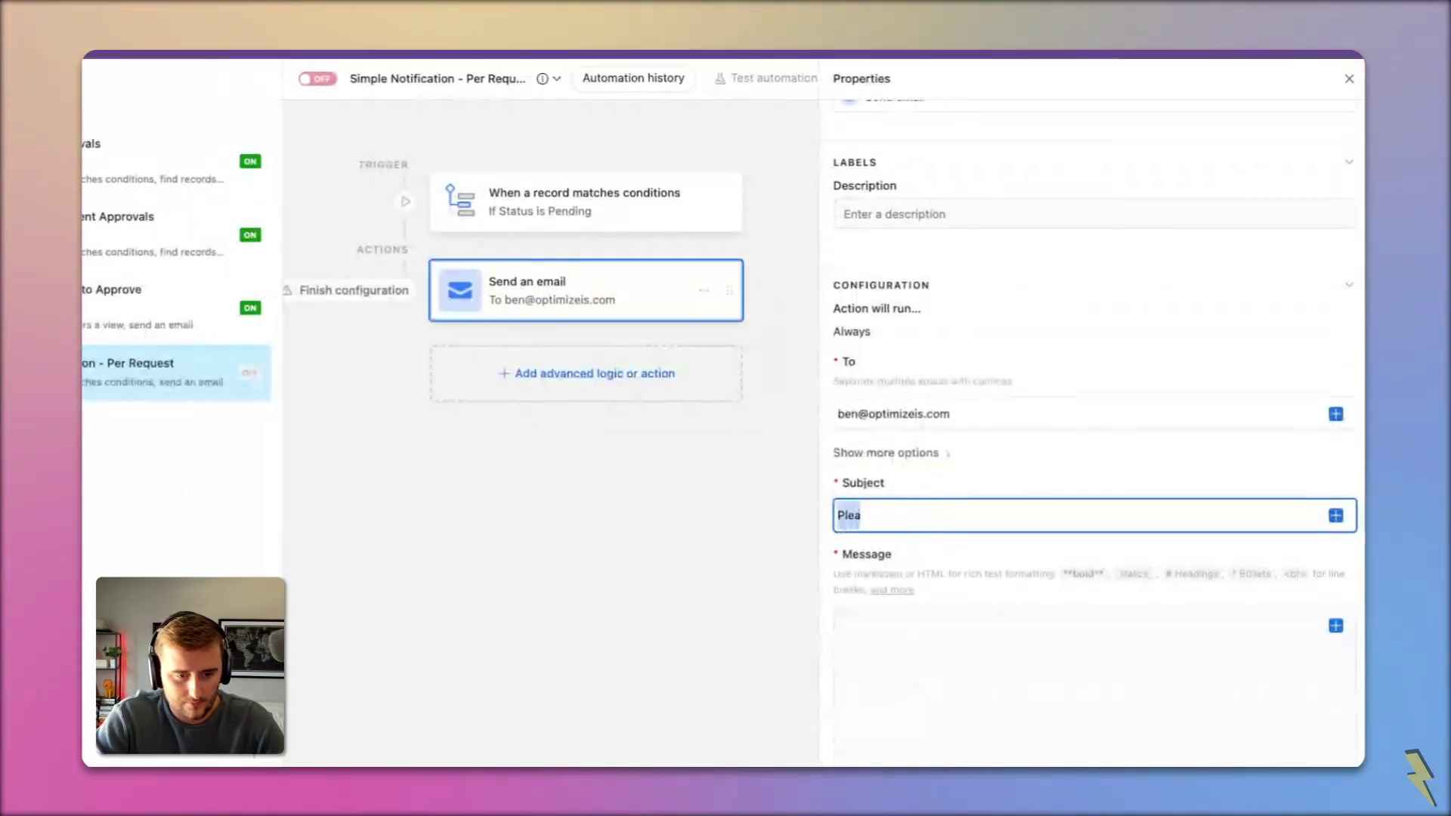
text(New Request for A)
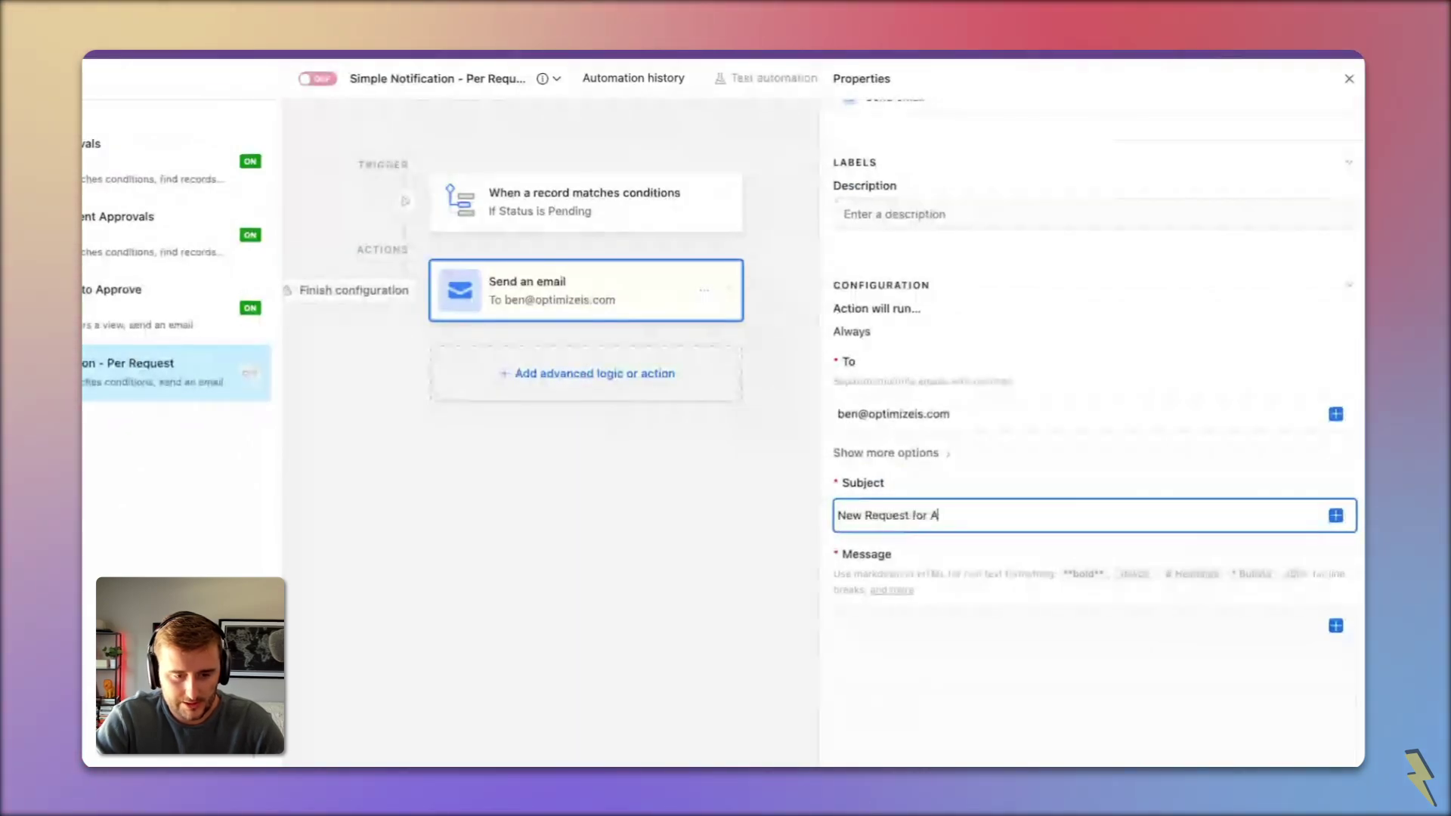
text(ppooval/Reje)
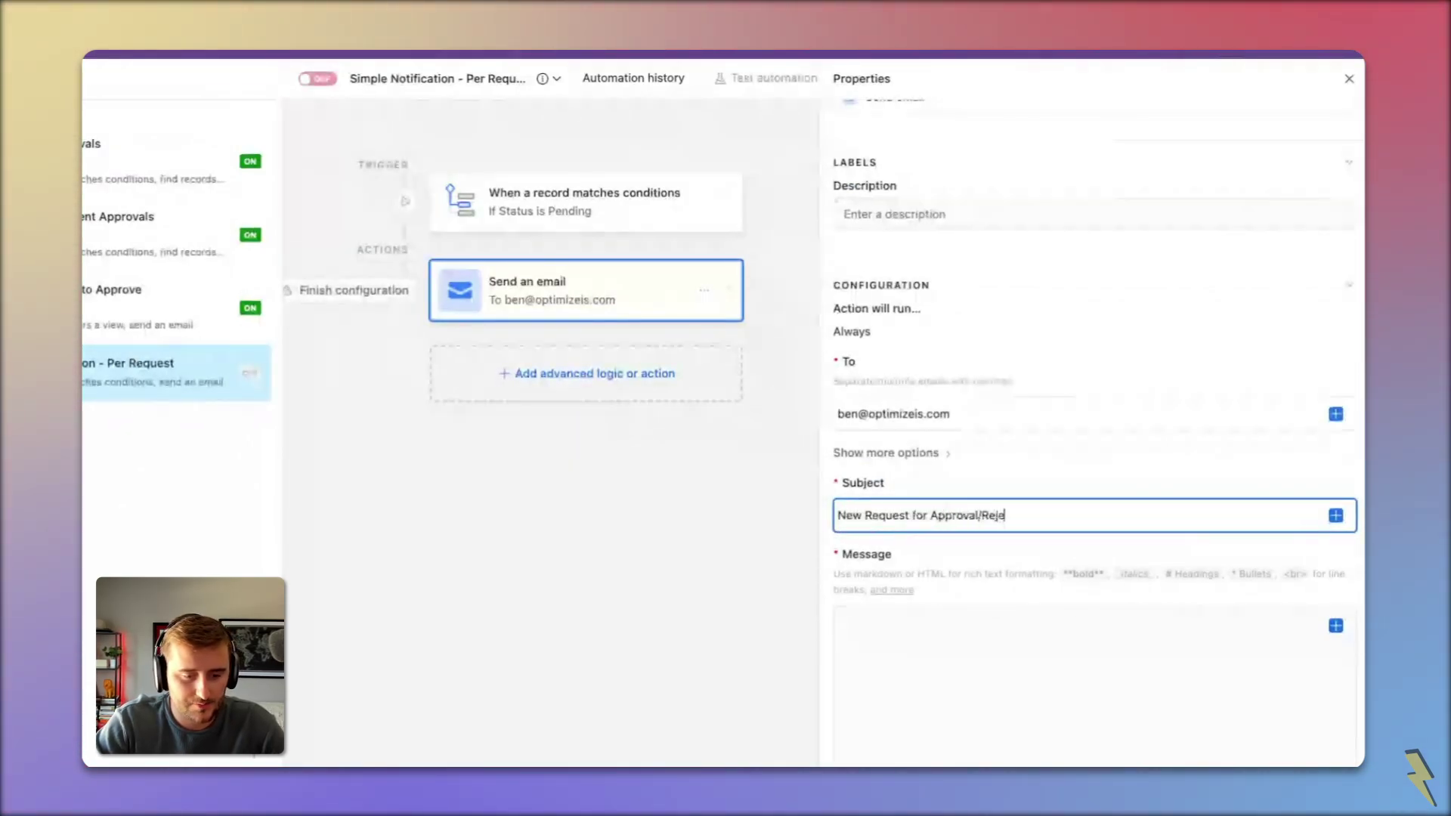
text(ction)
click(933, 678)
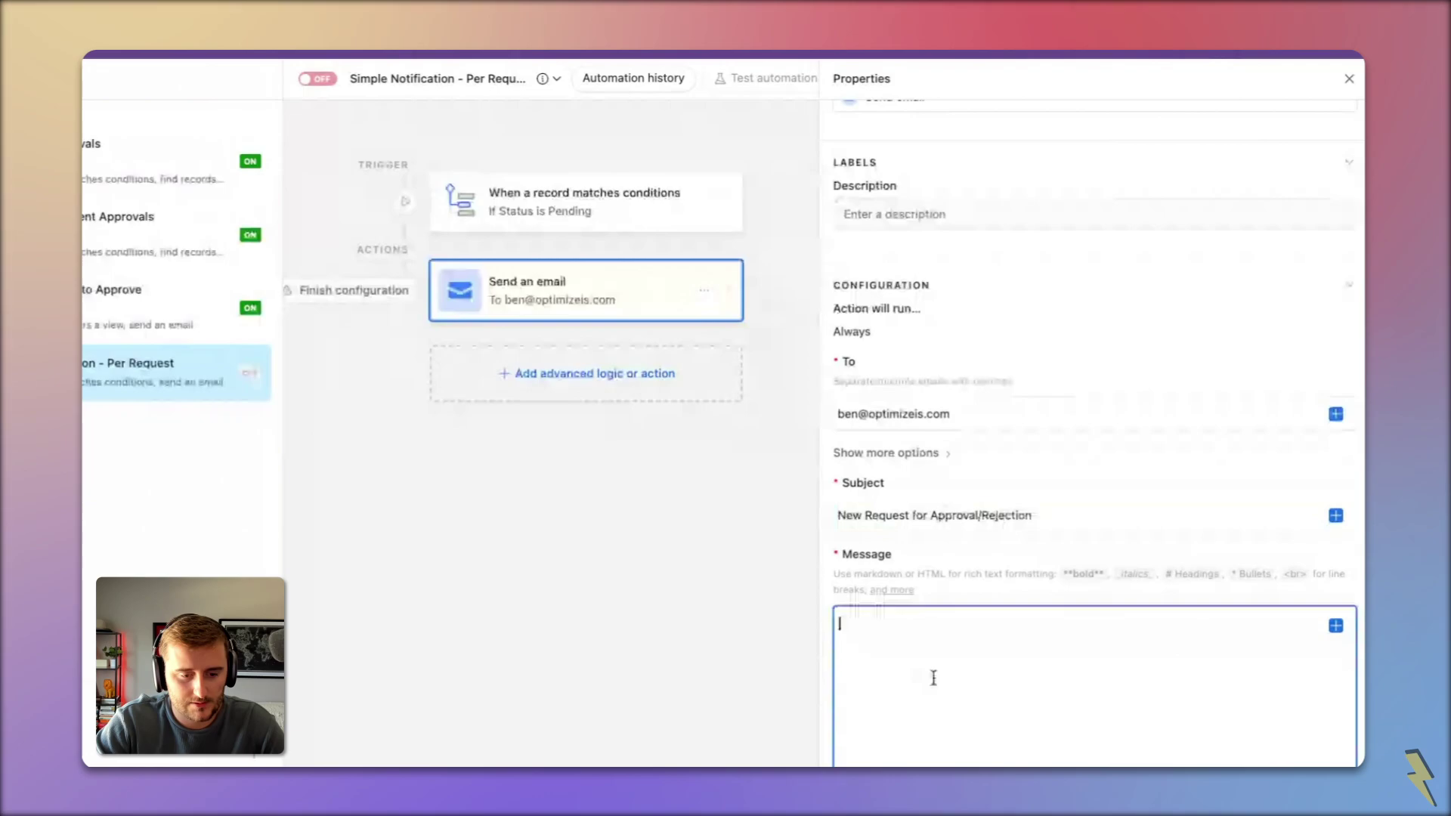
text(Please go he)
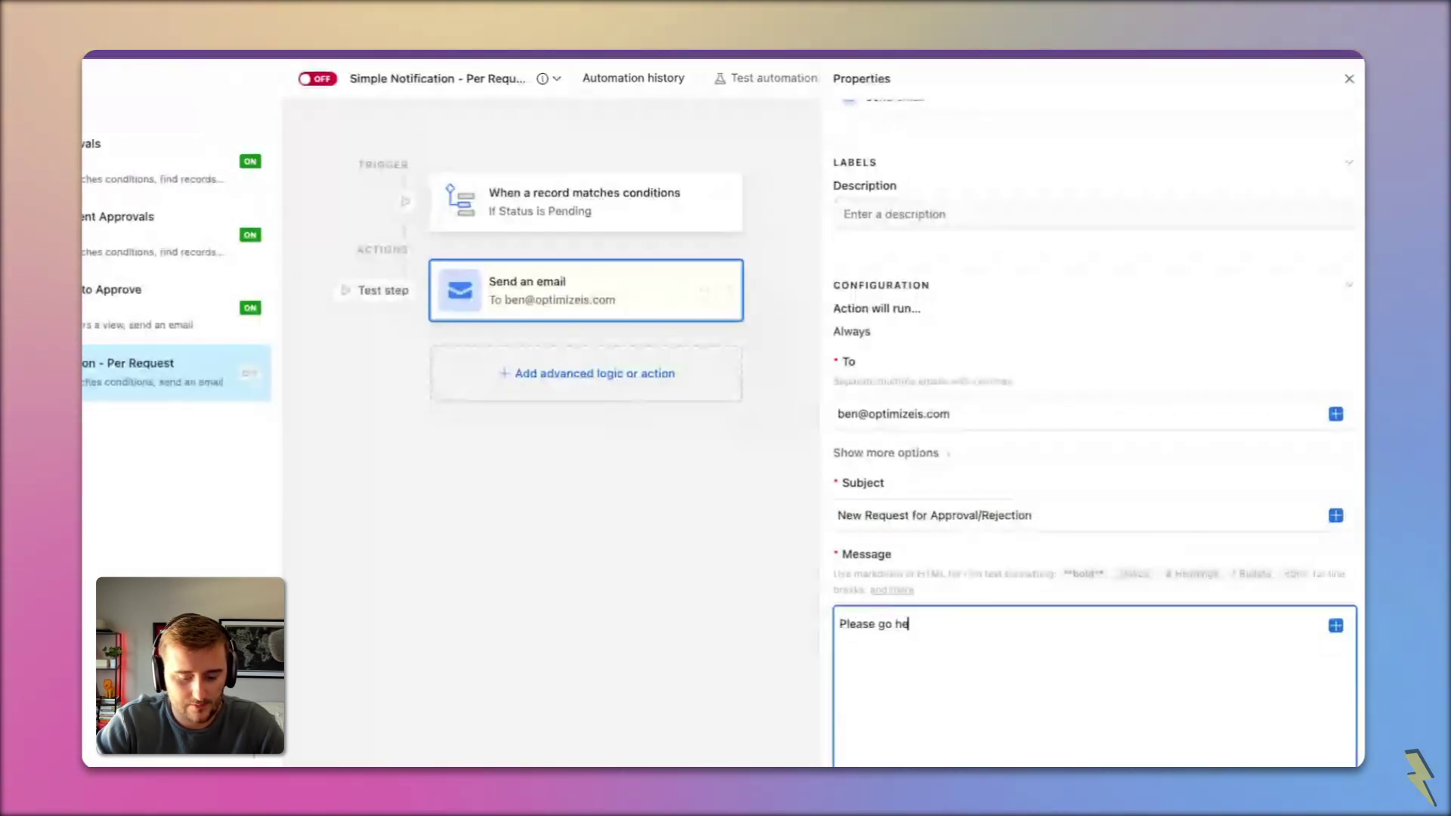
text(re to update the reques)
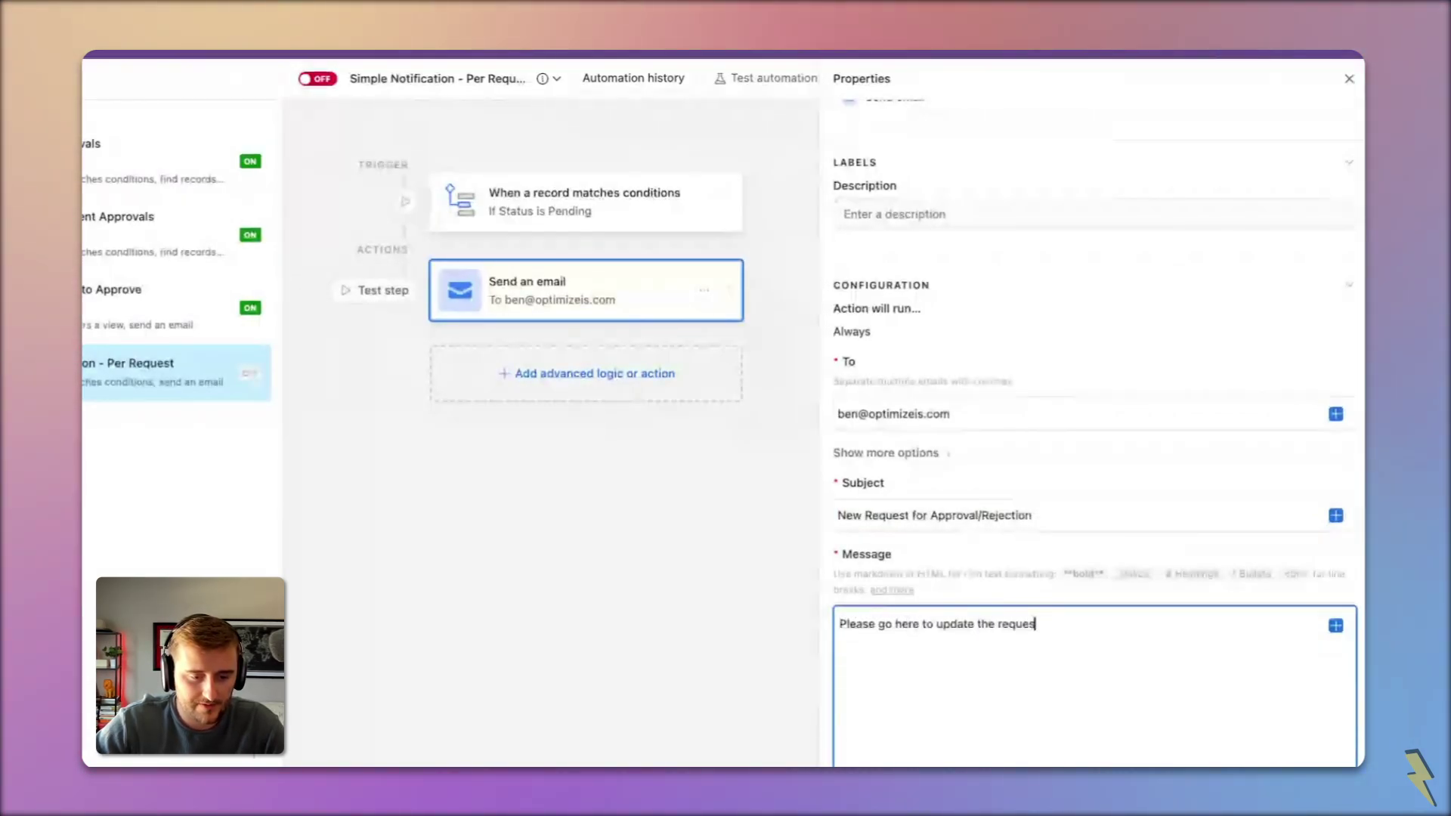
text(t)
Step: Turn 'here' into a markdown link using the Requests (Simple) Page record URL
double_click(906, 624)
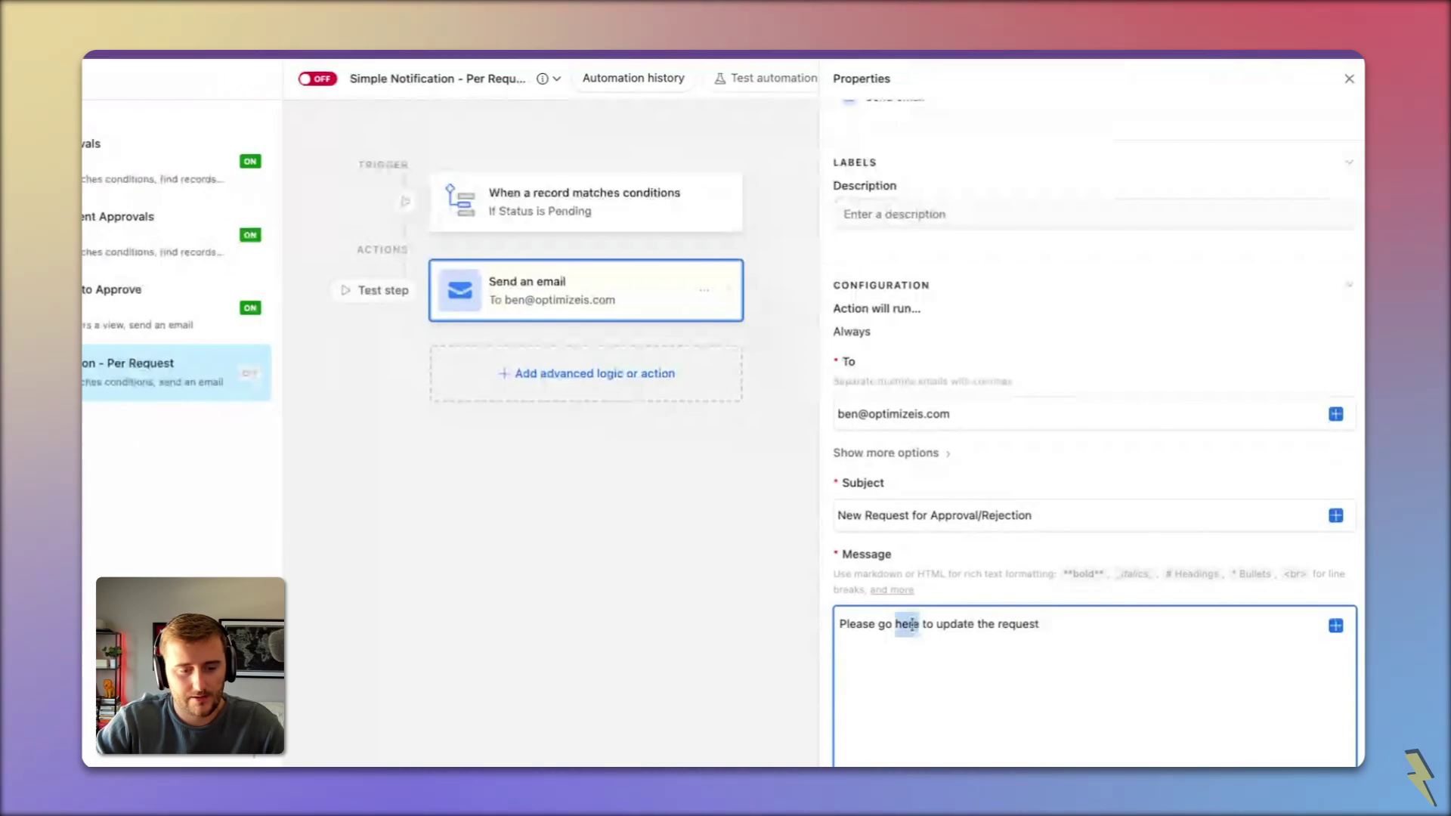
text([here)
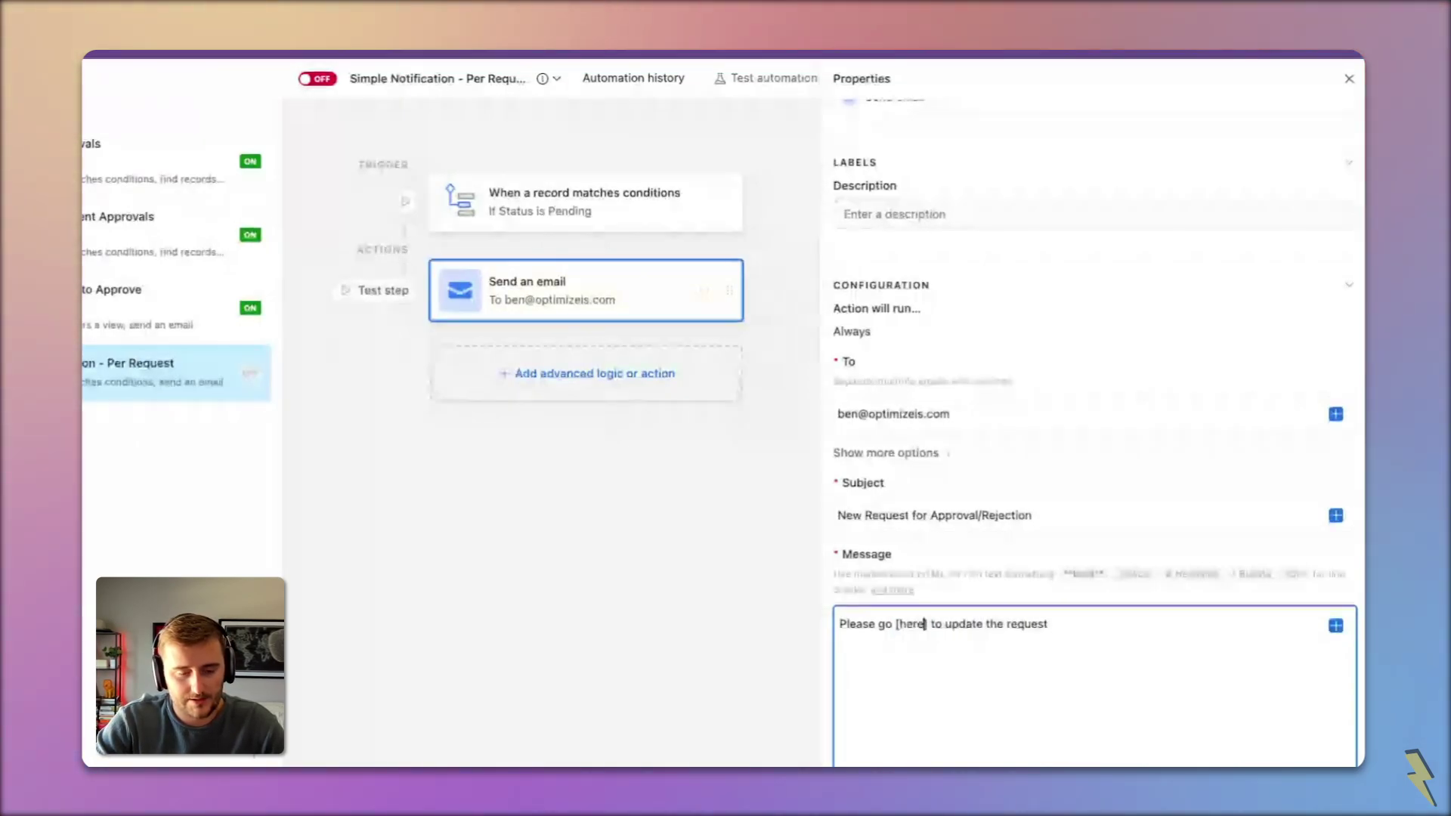
text(]()
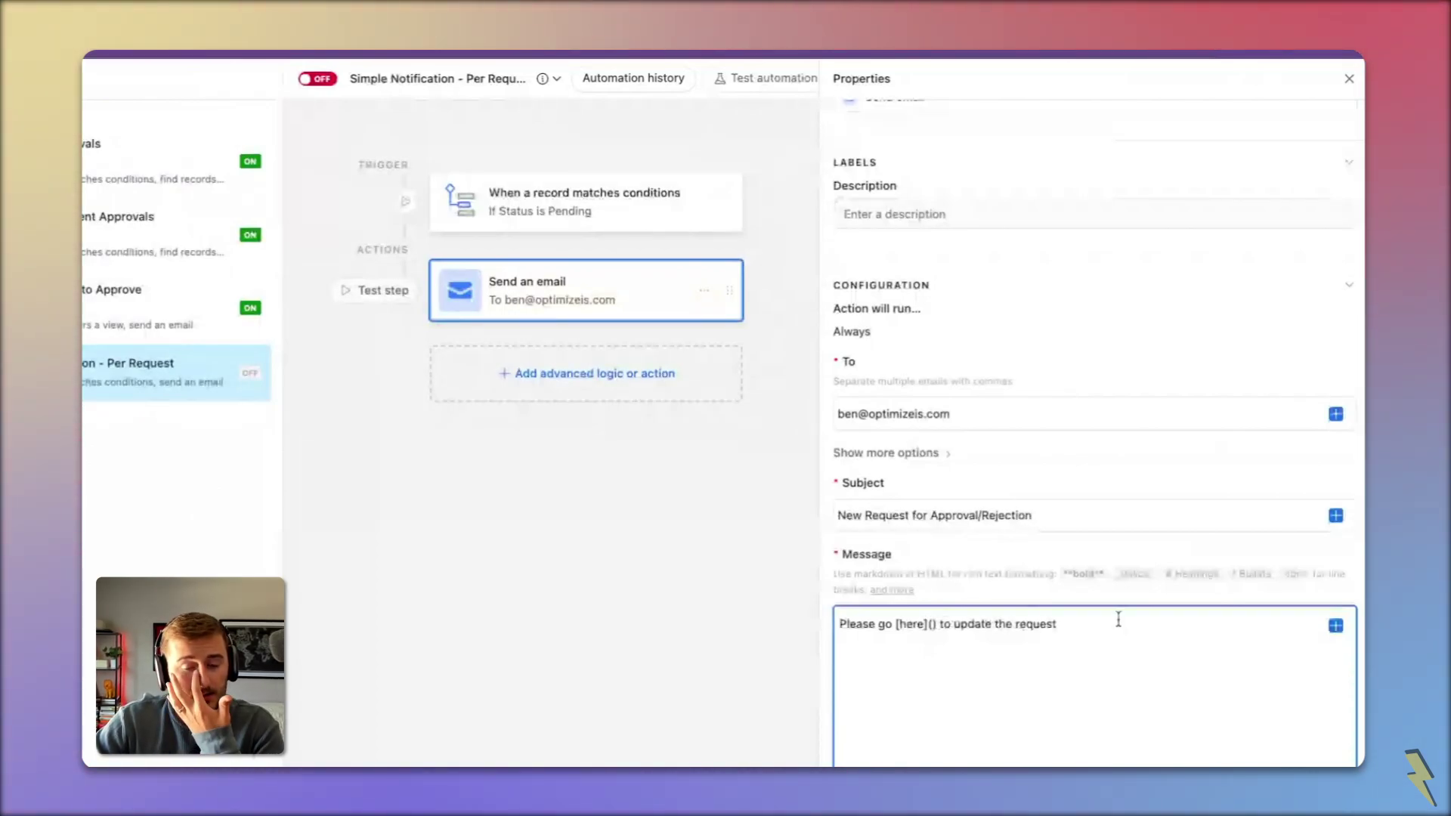
click(1335, 627)
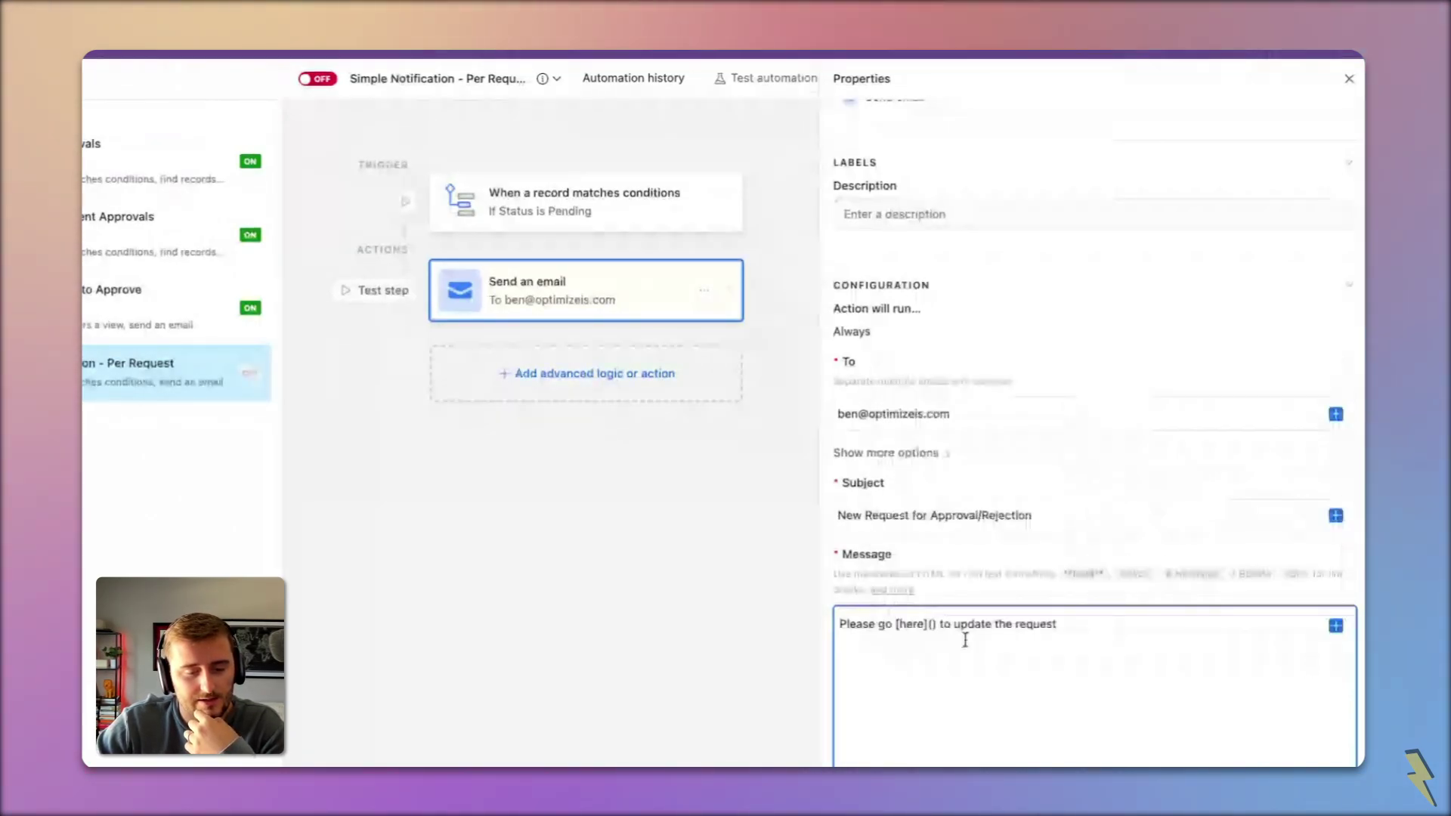
click(1336, 627)
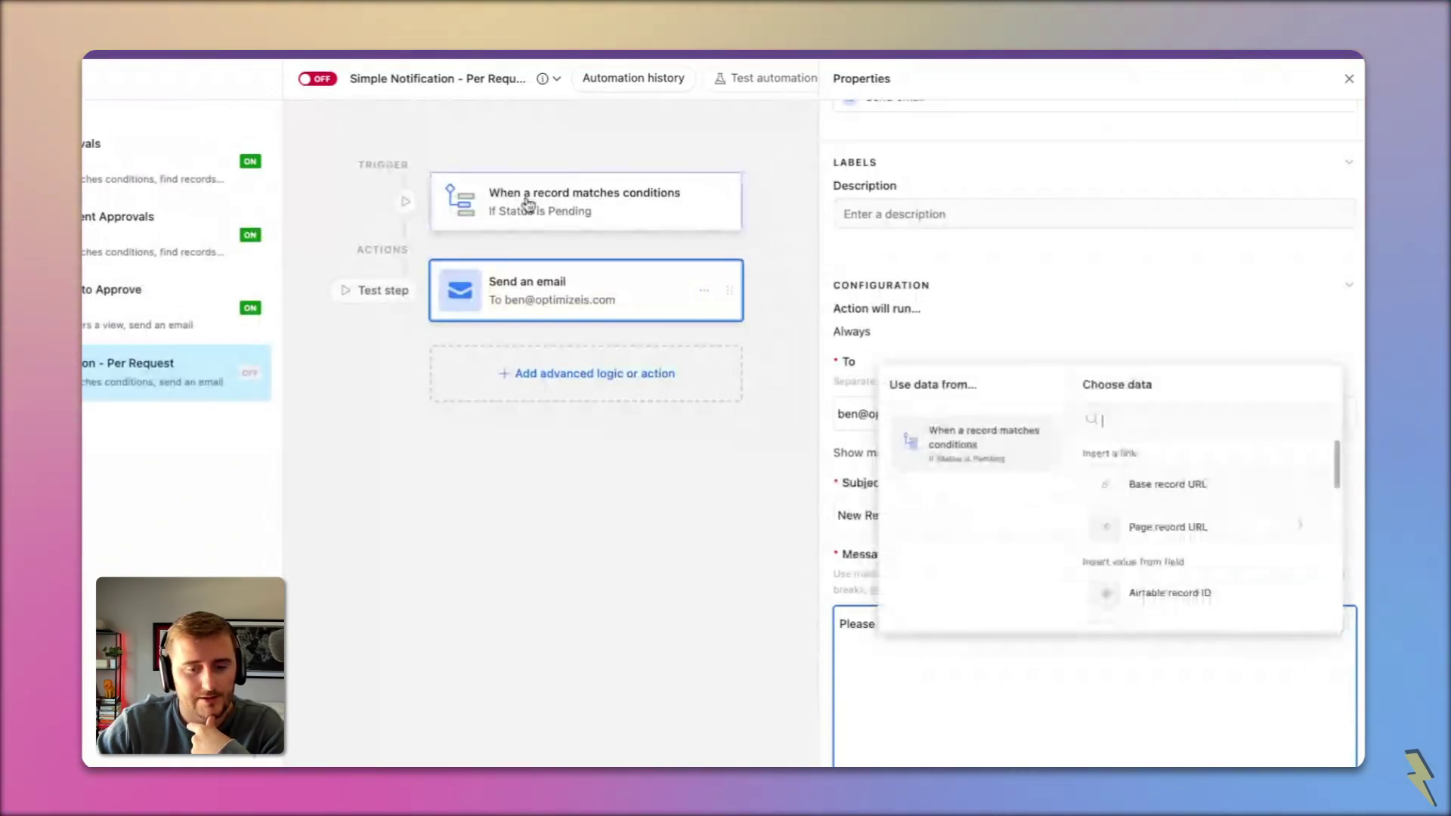
click(1171, 534)
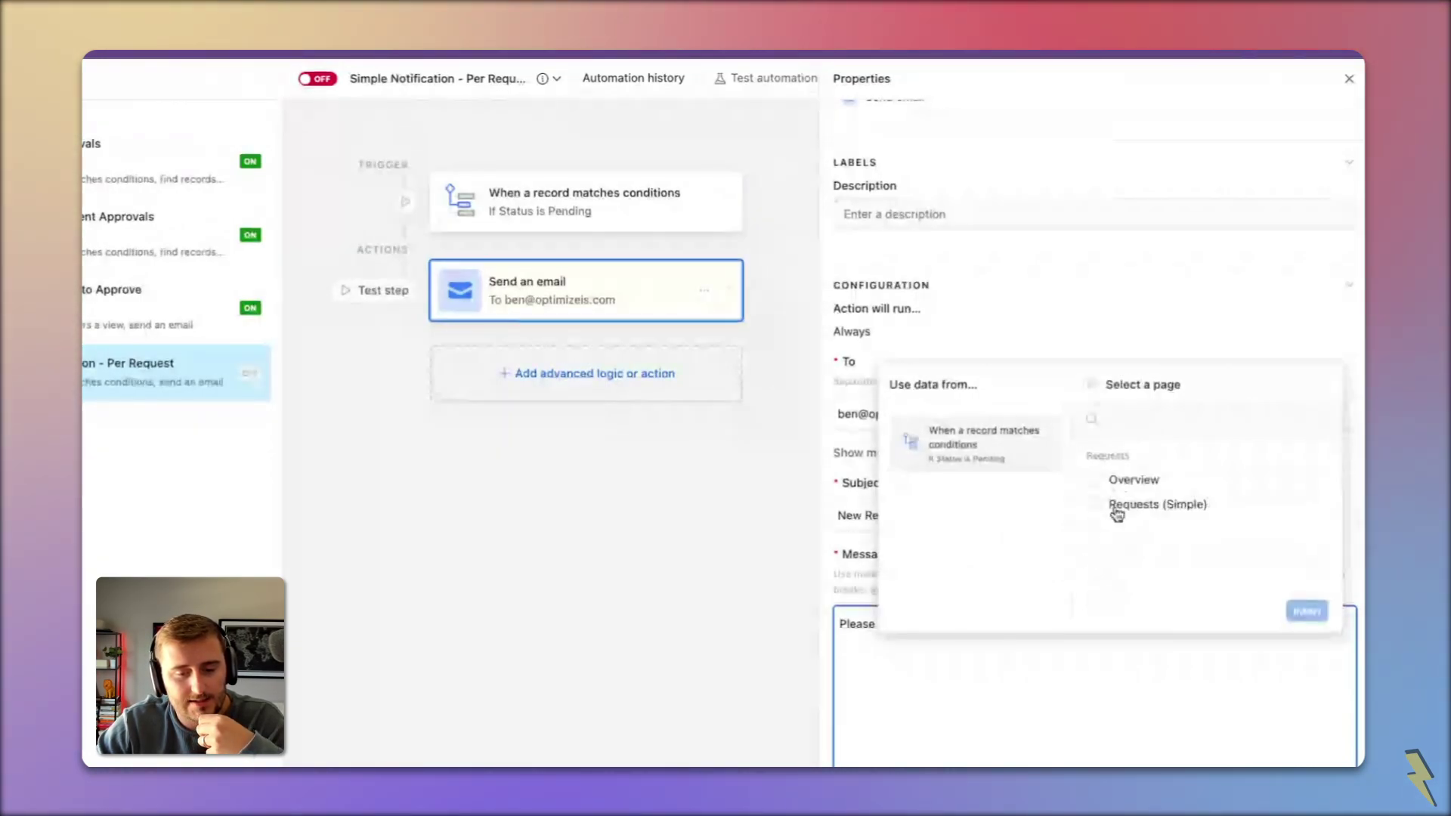
click(1116, 506)
click(1306, 611)
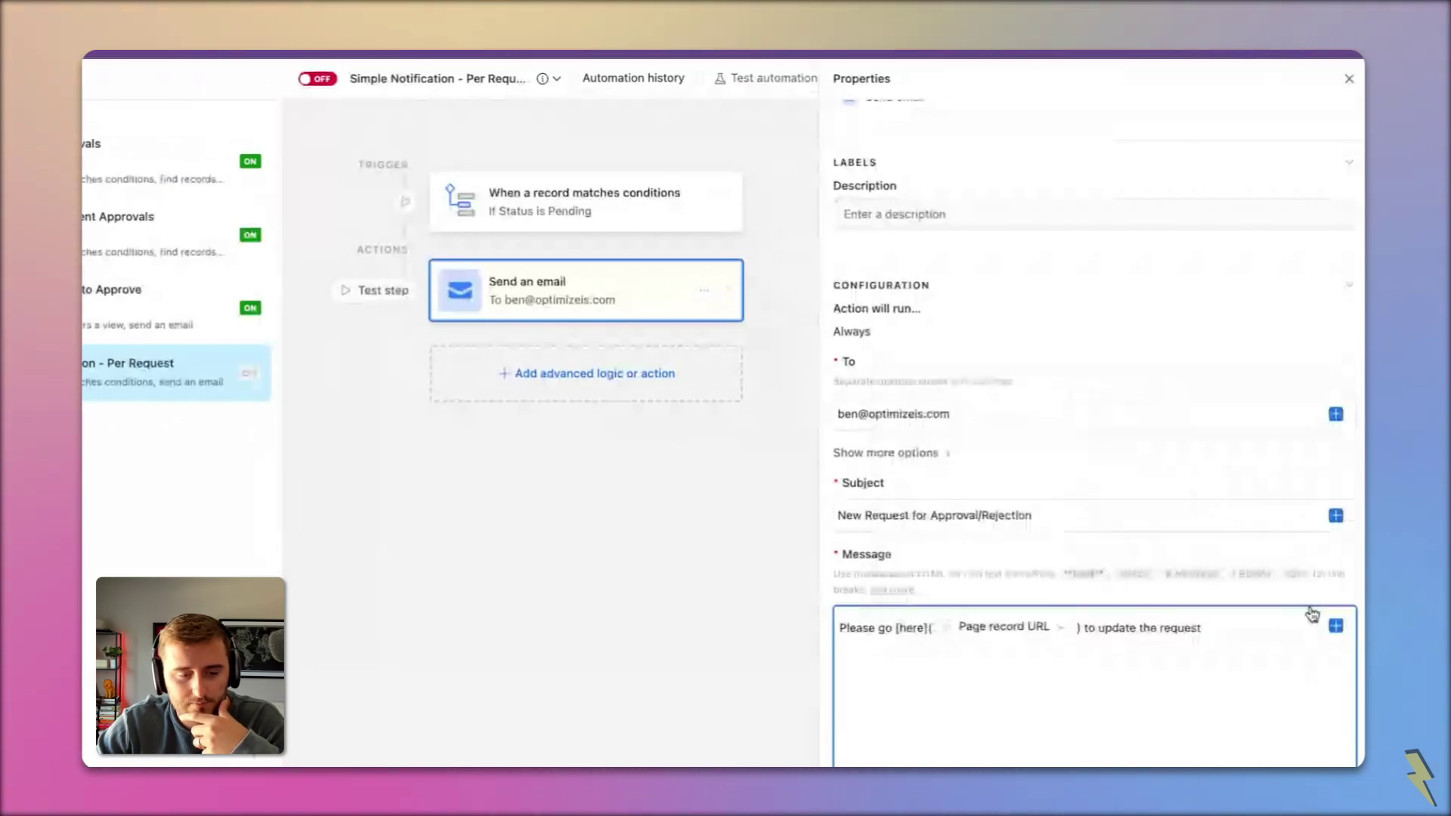
scroll(995, 469, down, 3)
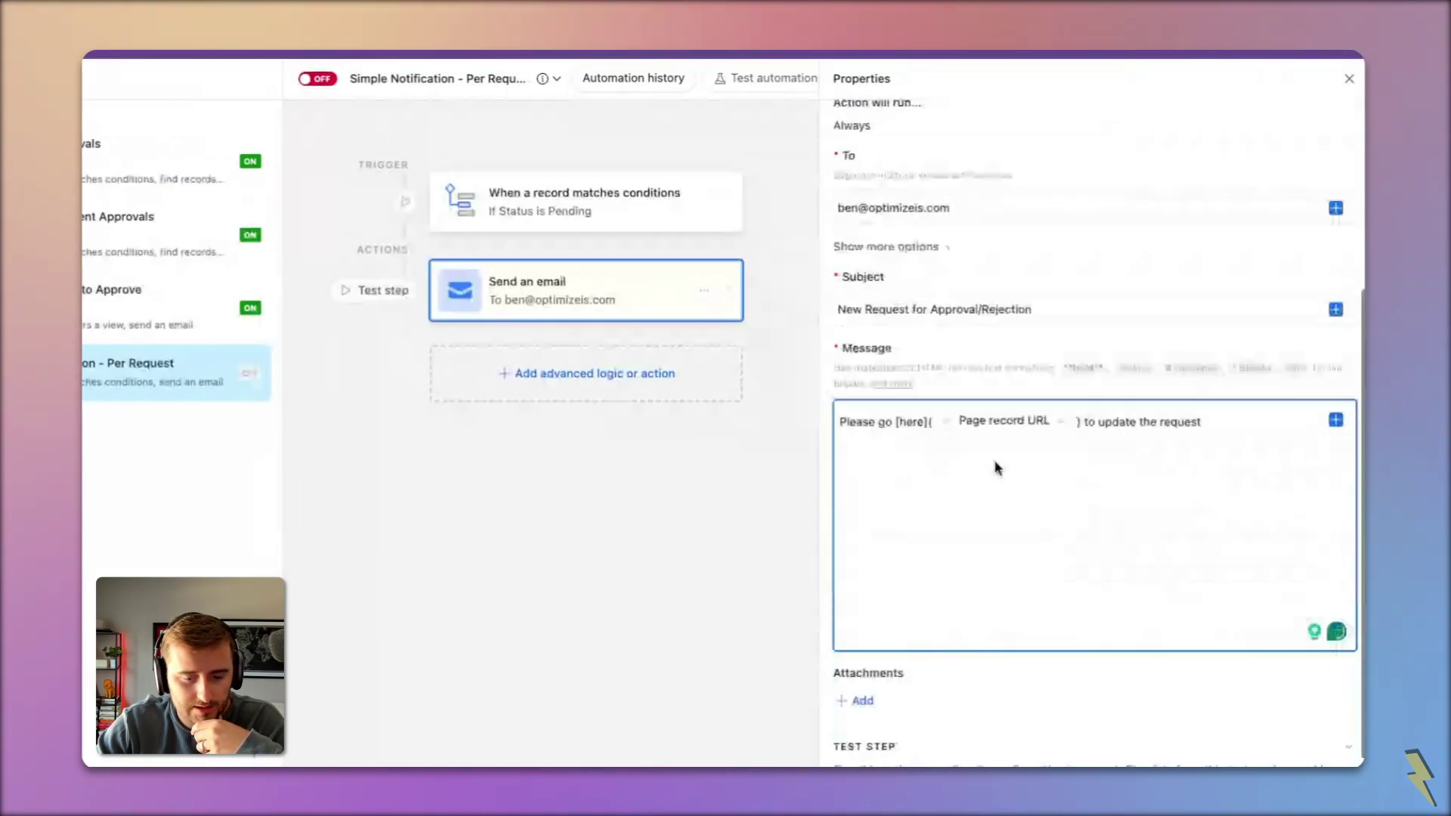
scroll(994, 467, down, 2)
Step: Test both steps on a record, follow the email's 'here' link, and approve REQ-008
click(1256, 735)
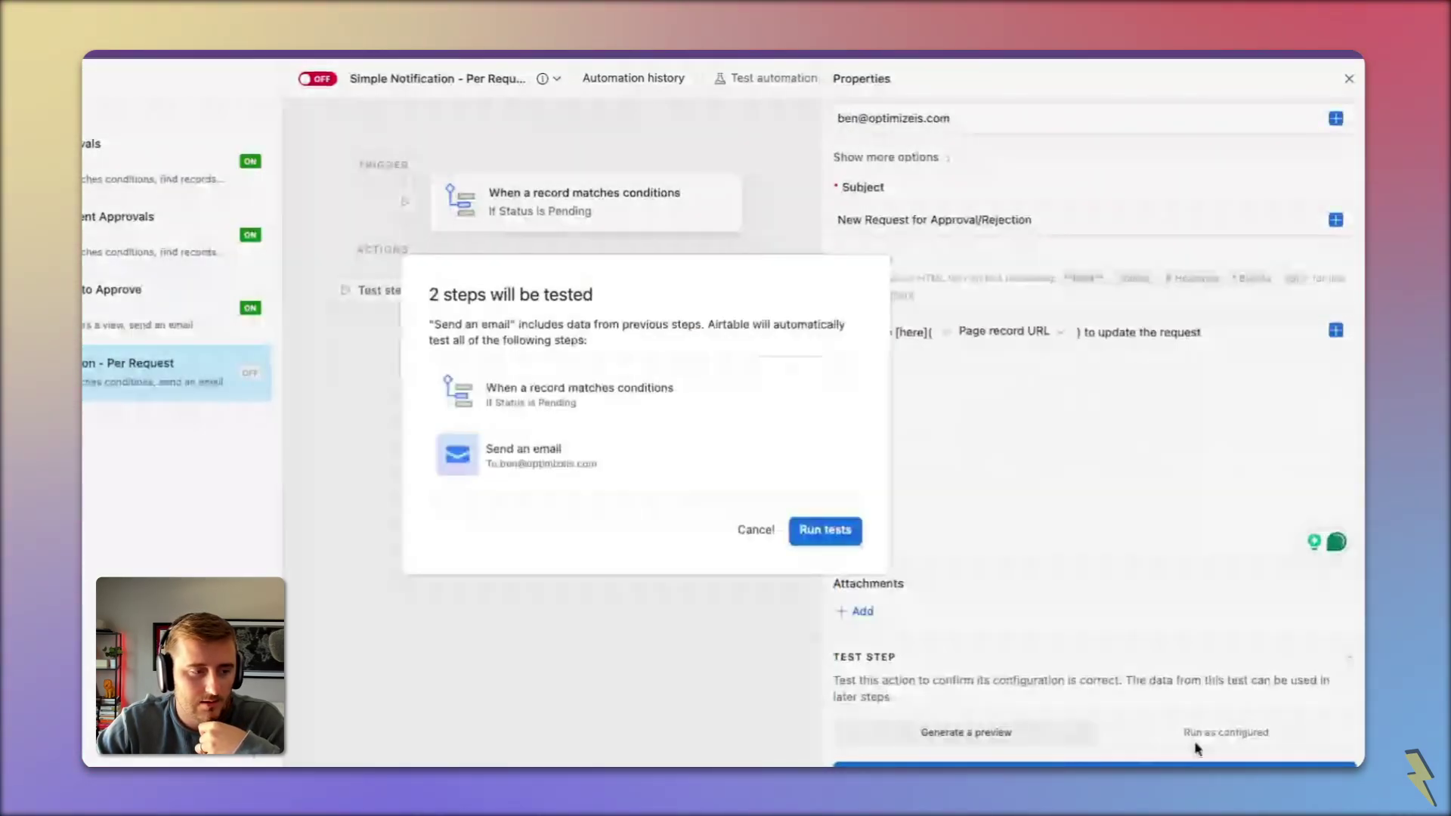
click(824, 530)
click(616, 324)
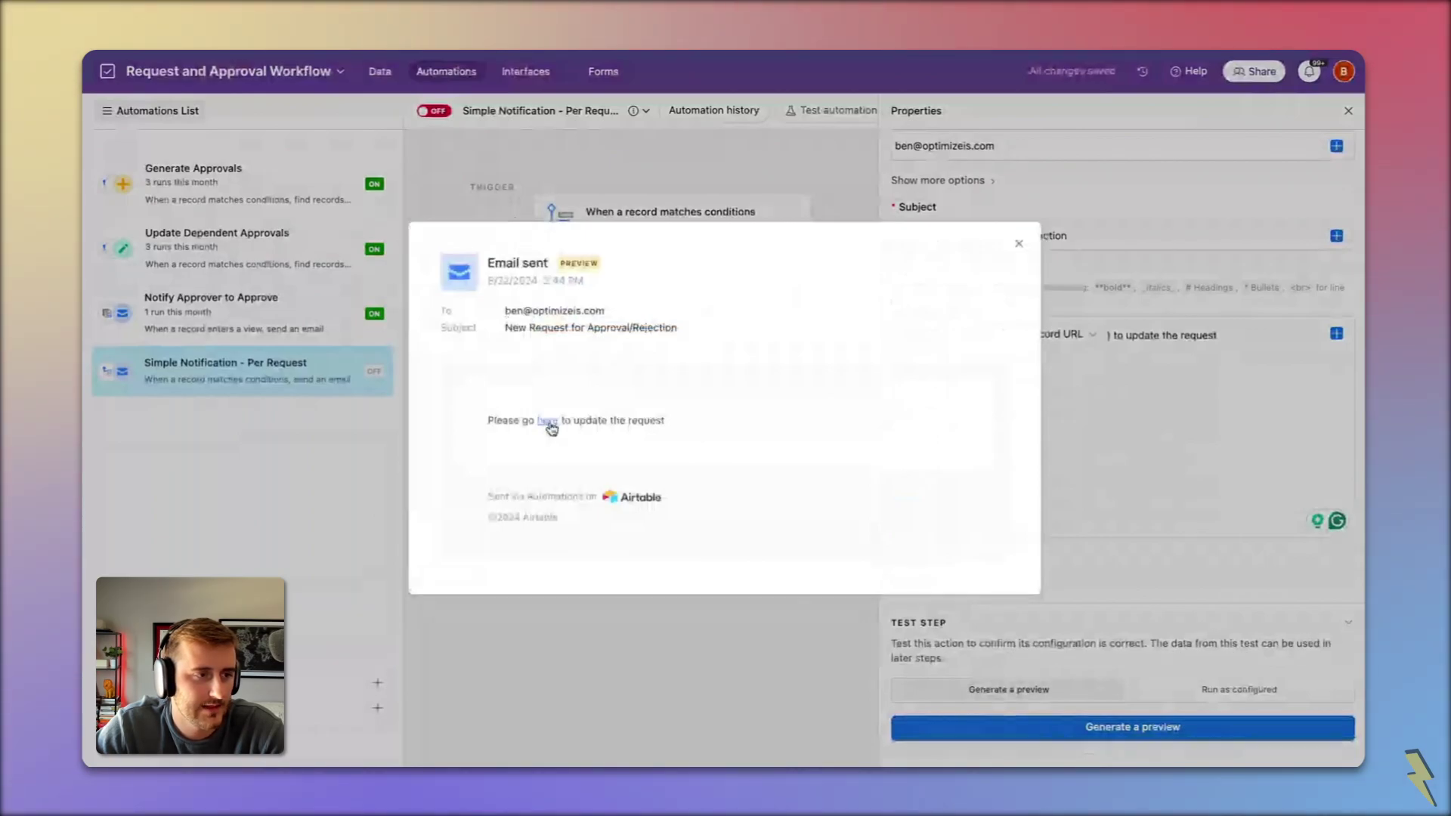
click(548, 422)
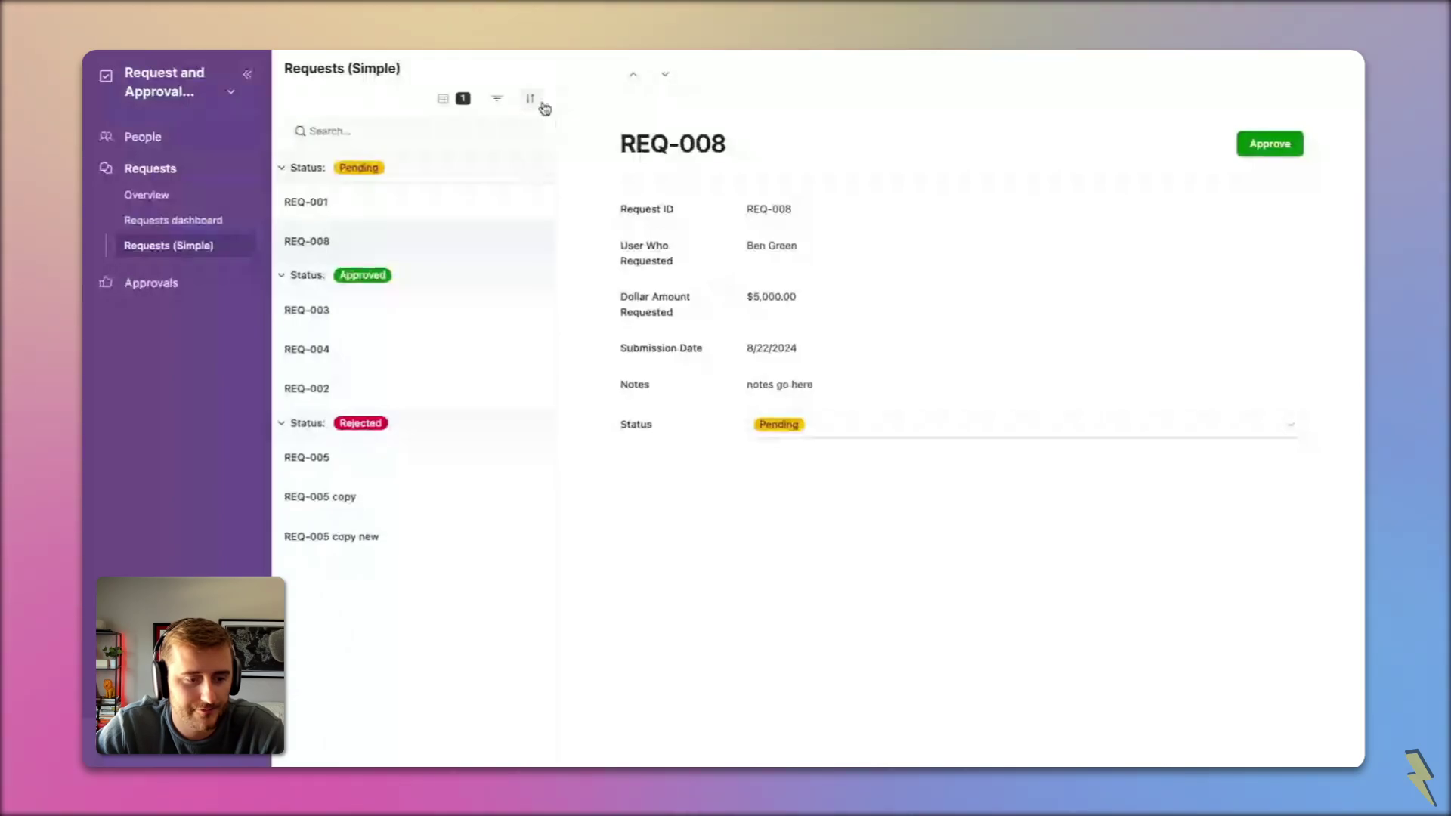
click(1260, 142)
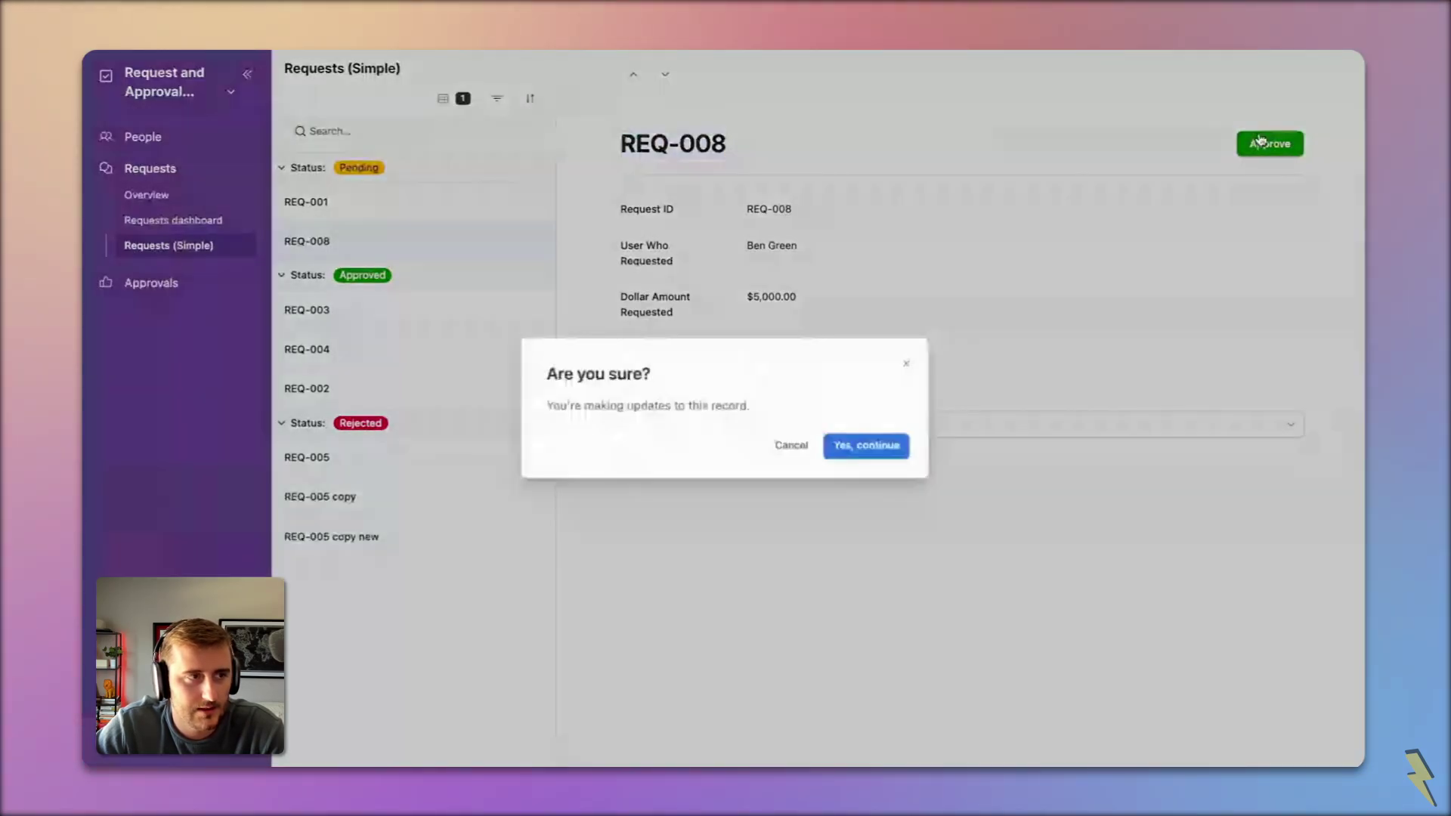
key(Return)
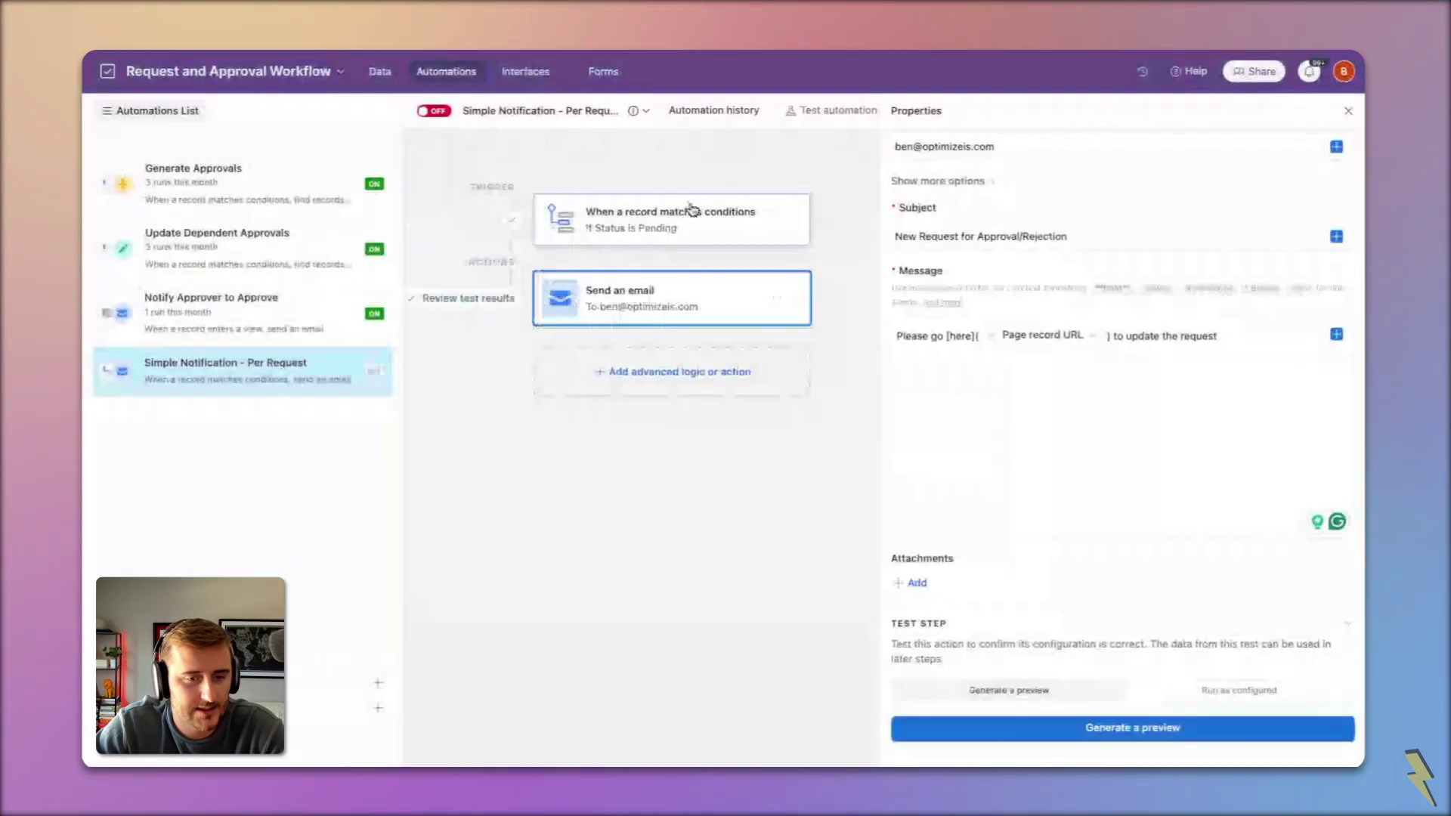
click(1070, 270)
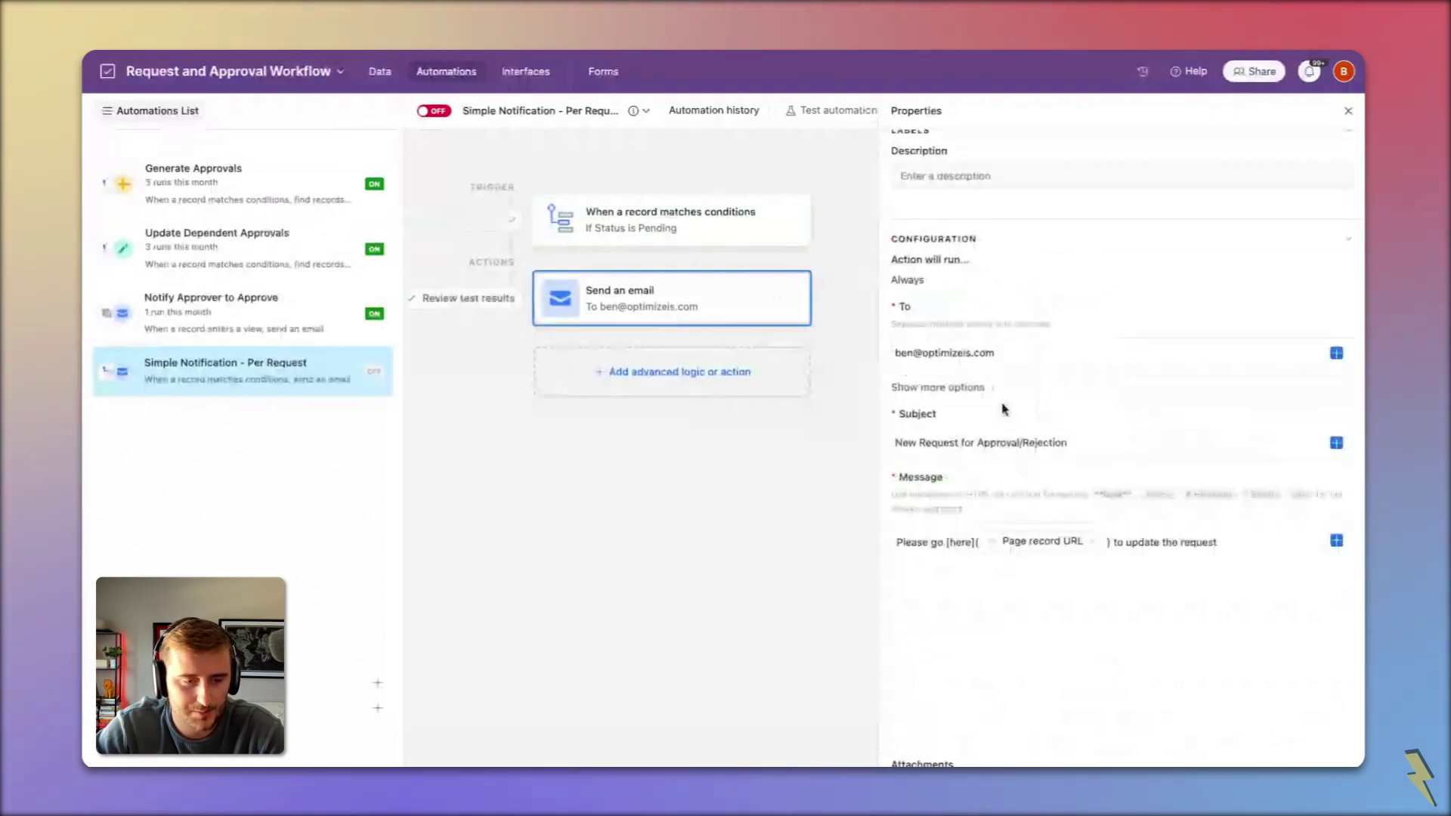
click(1025, 356)
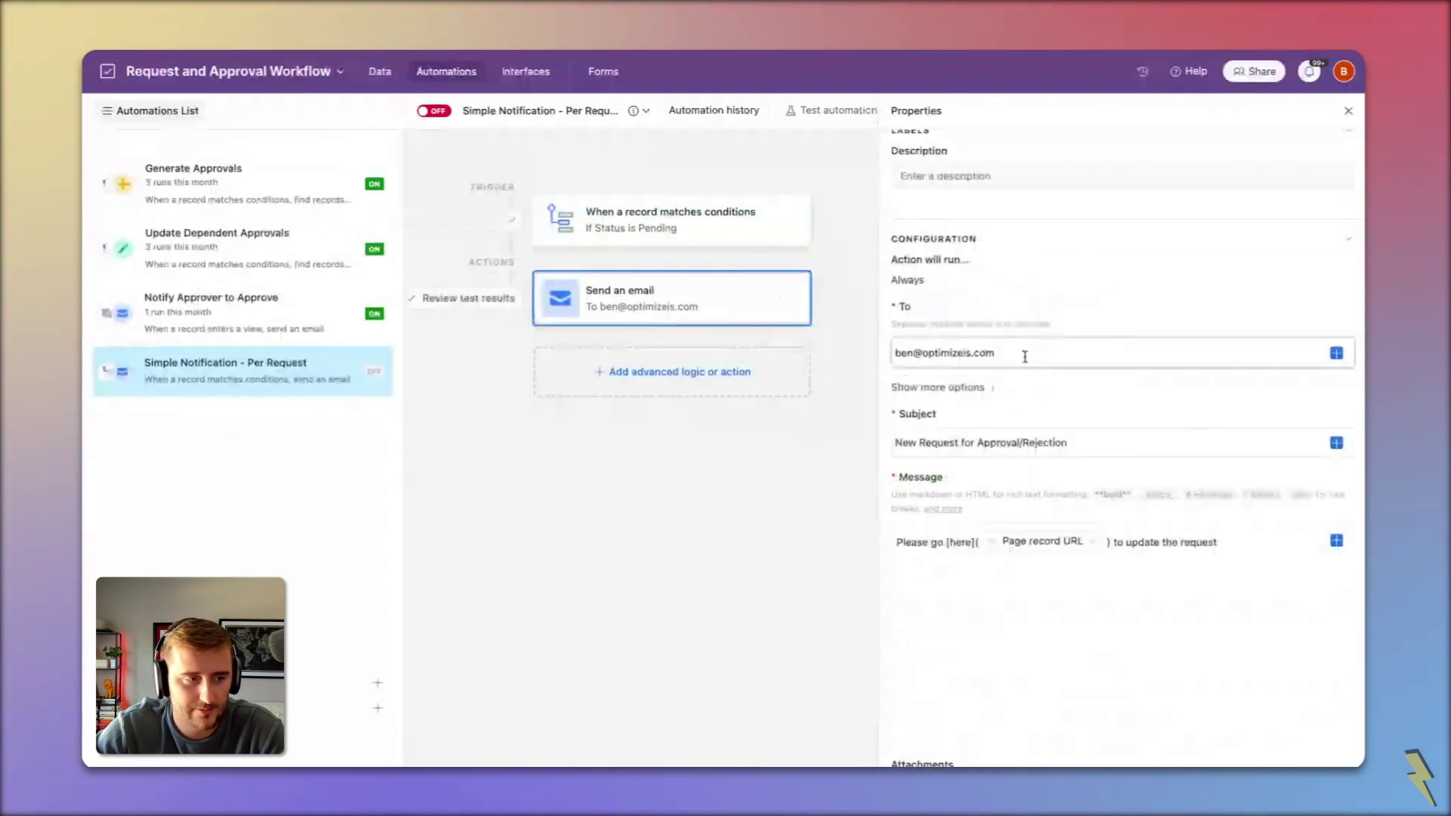
text(,)
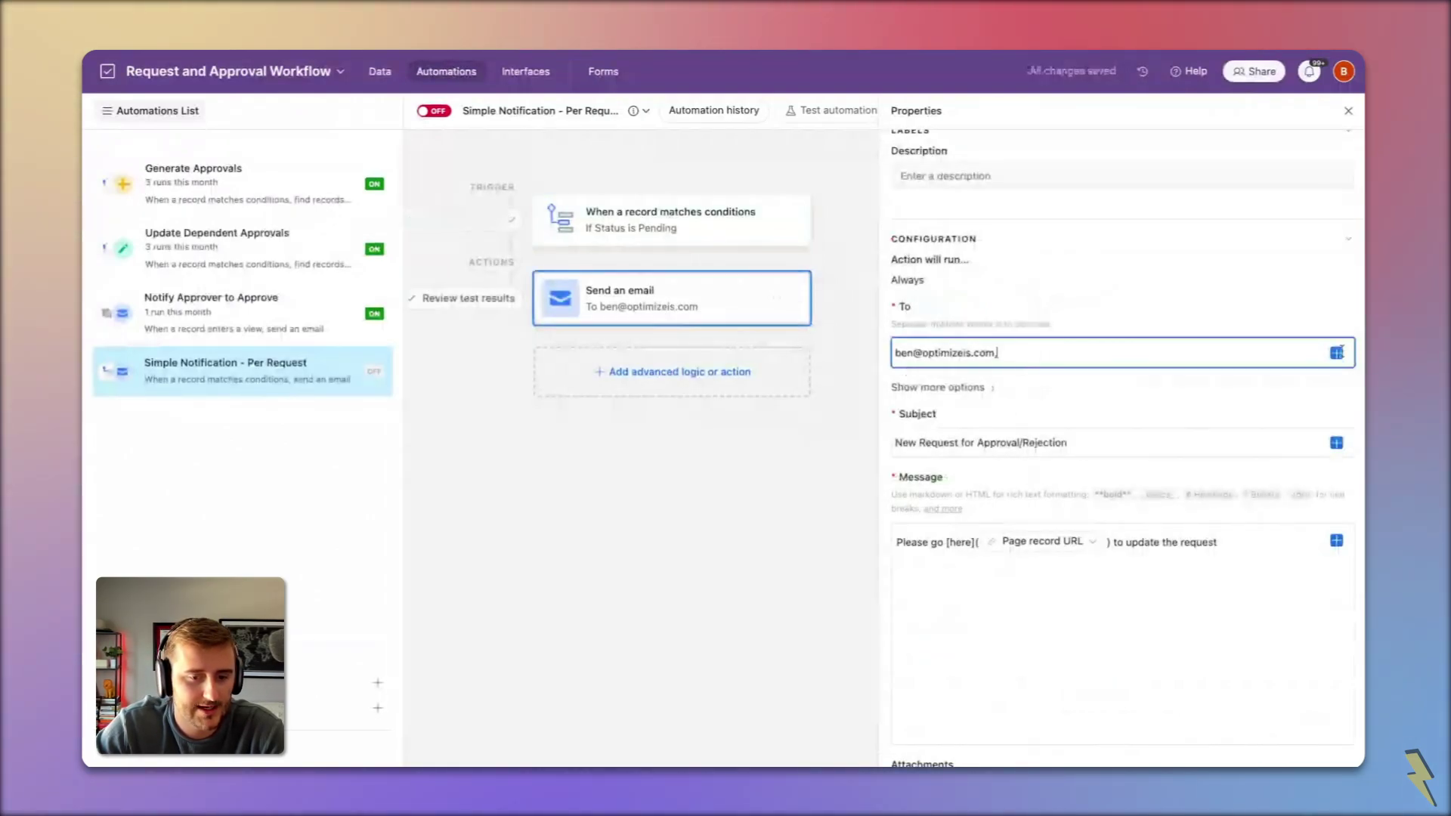
click(1335, 353)
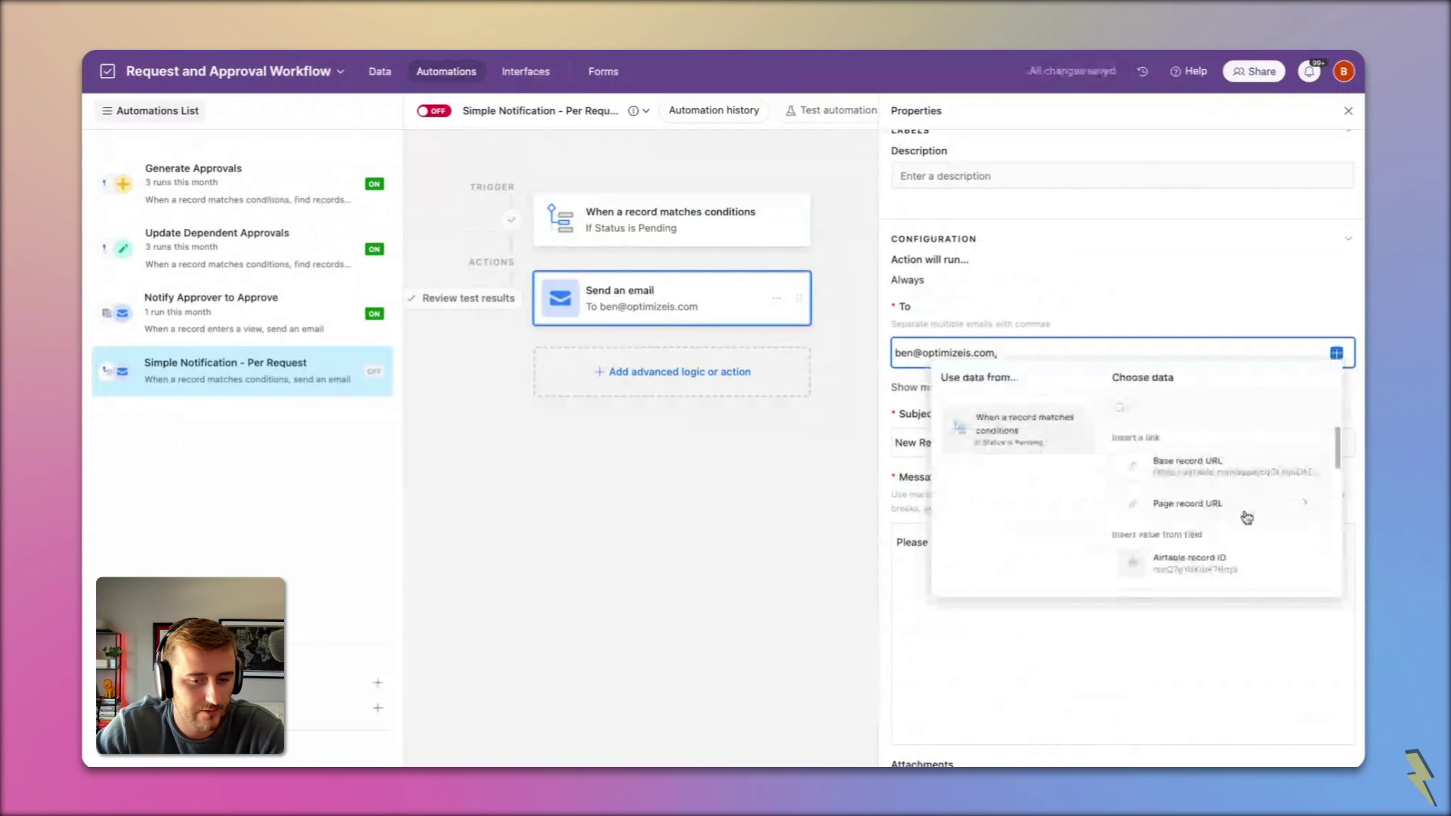
scroll(1246, 518, down, 5)
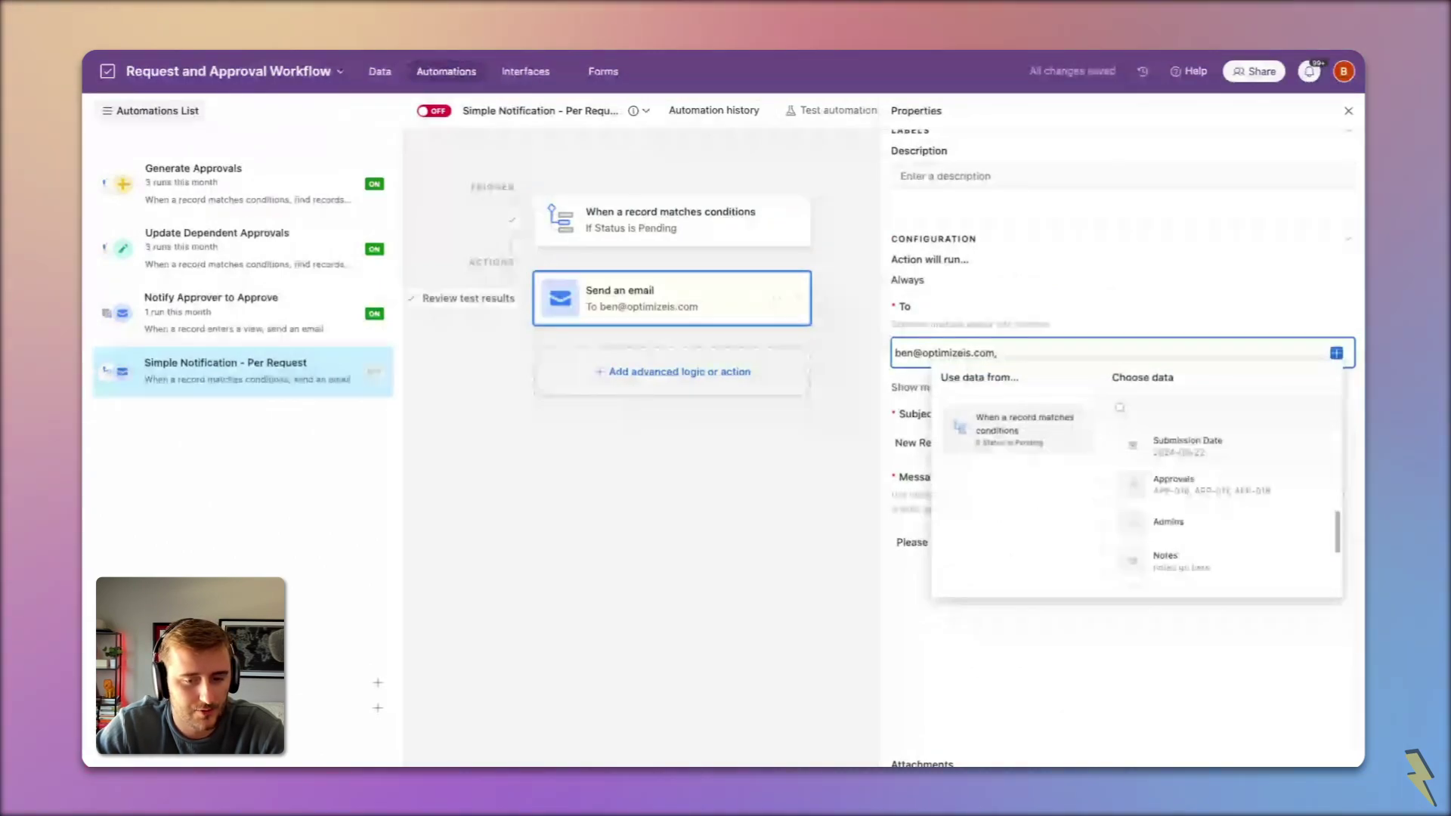
scroll(1224, 506, up, 3)
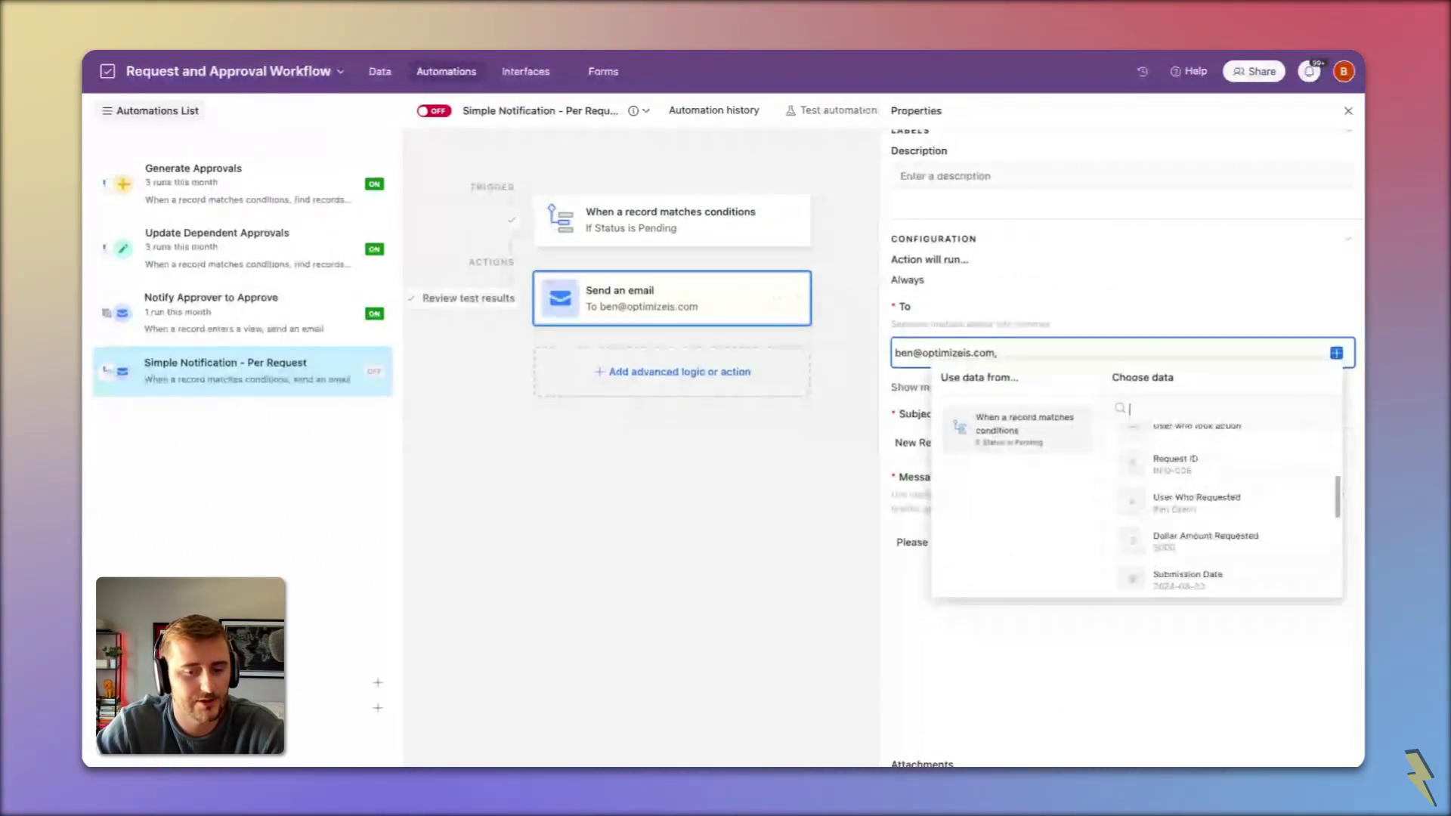
scroll(1182, 527, up, 1)
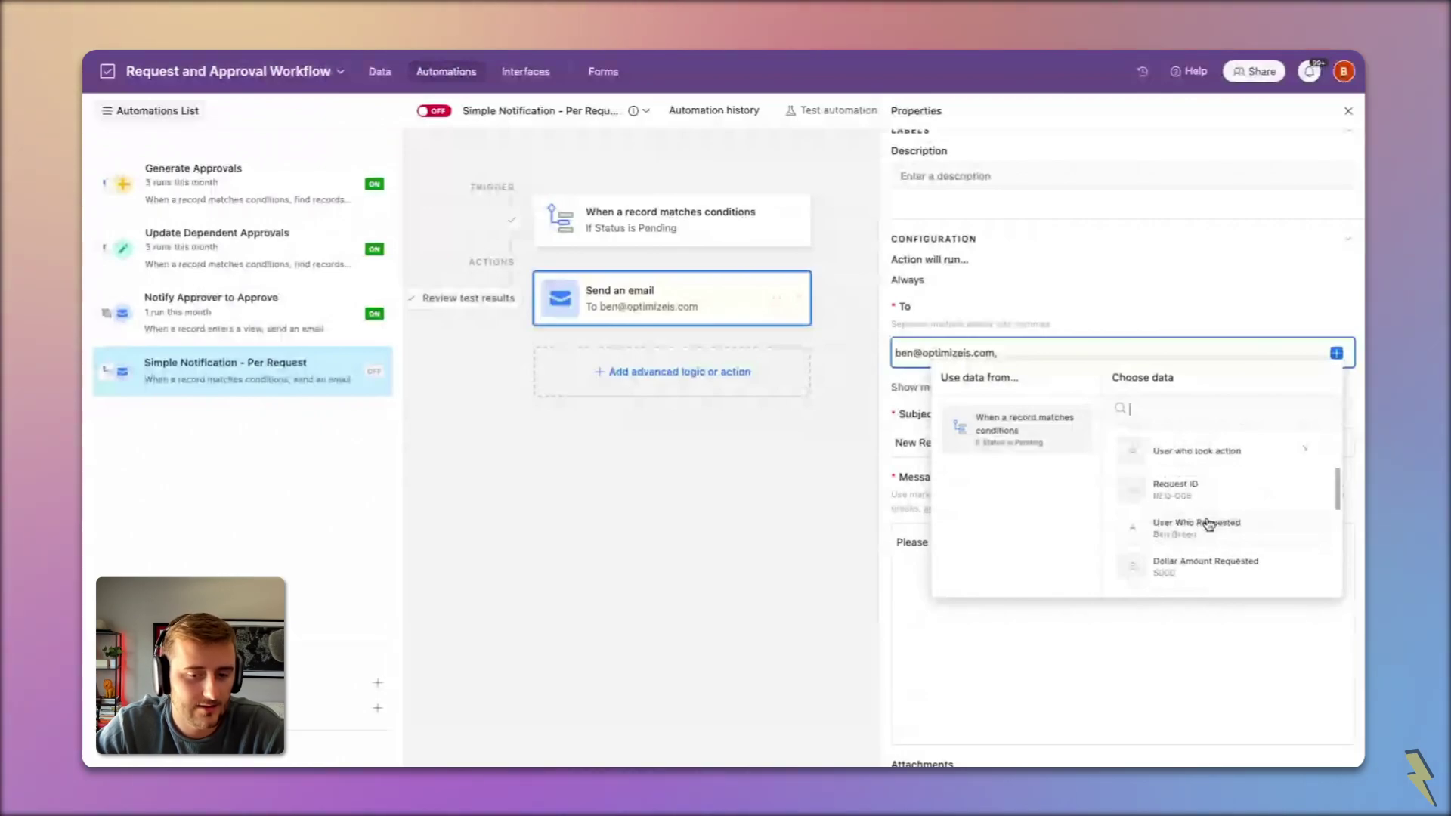
scroll(1208, 524, up, 1)
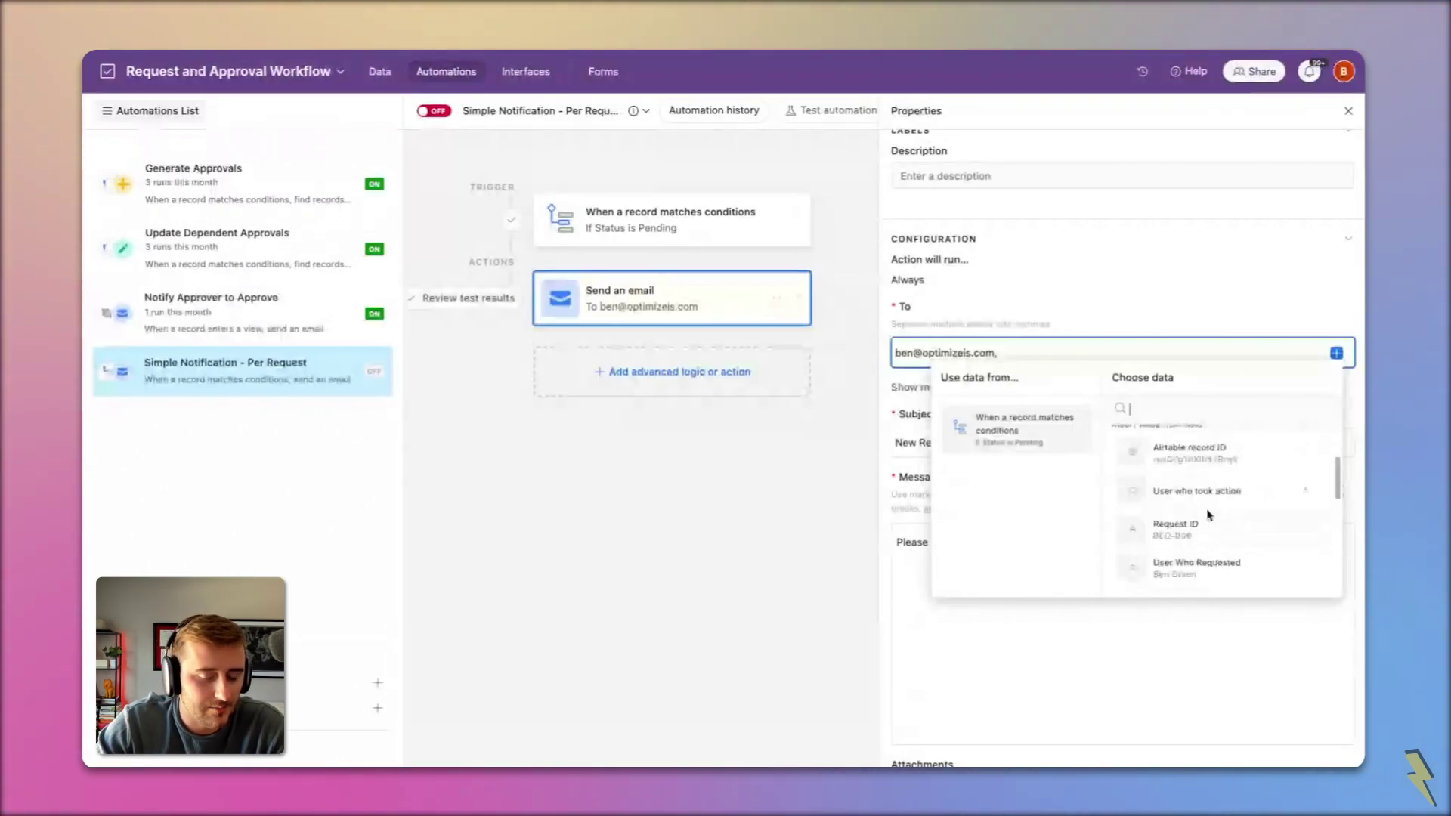
scroll(1208, 516, down, 1)
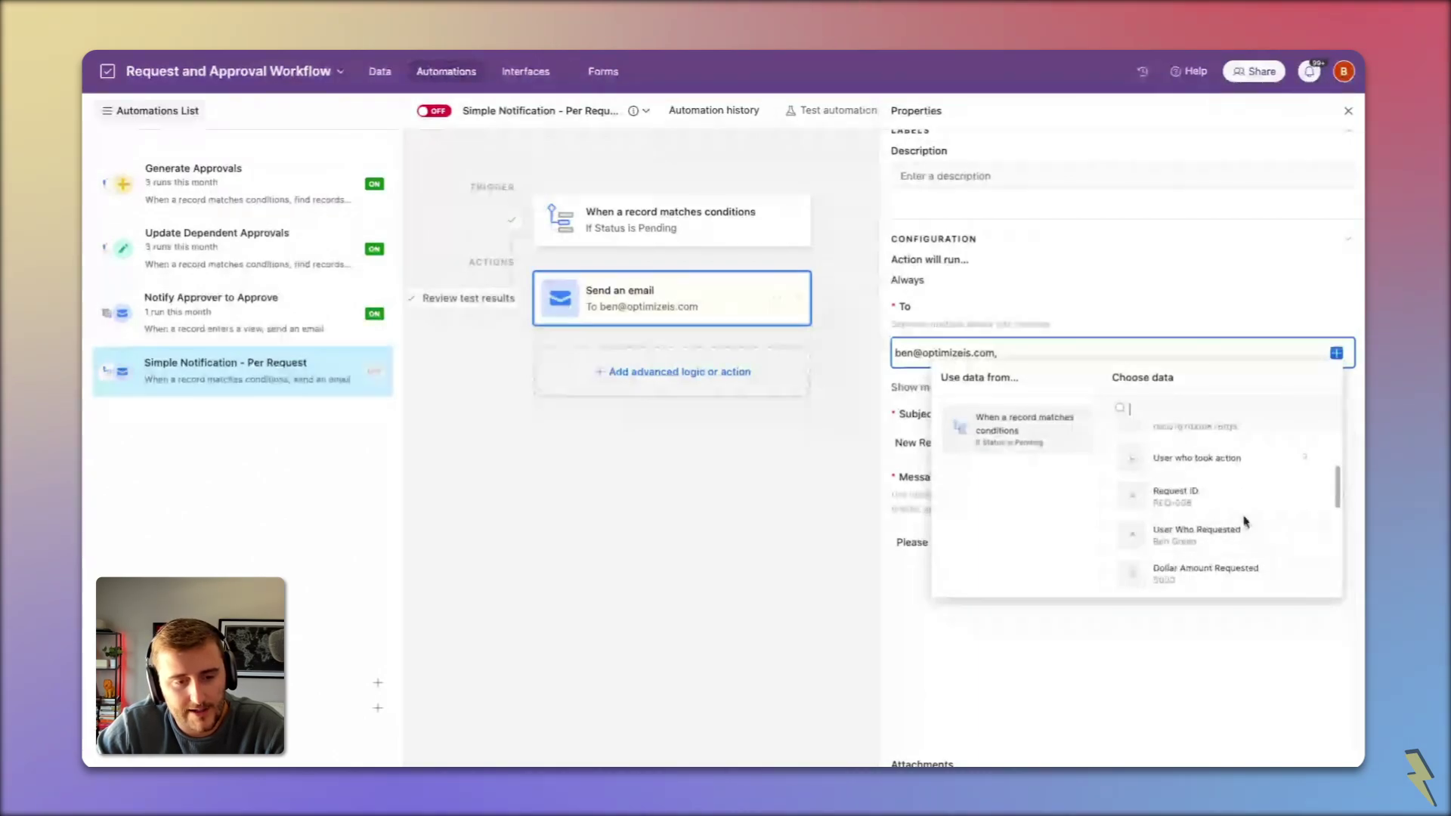
click(1207, 530)
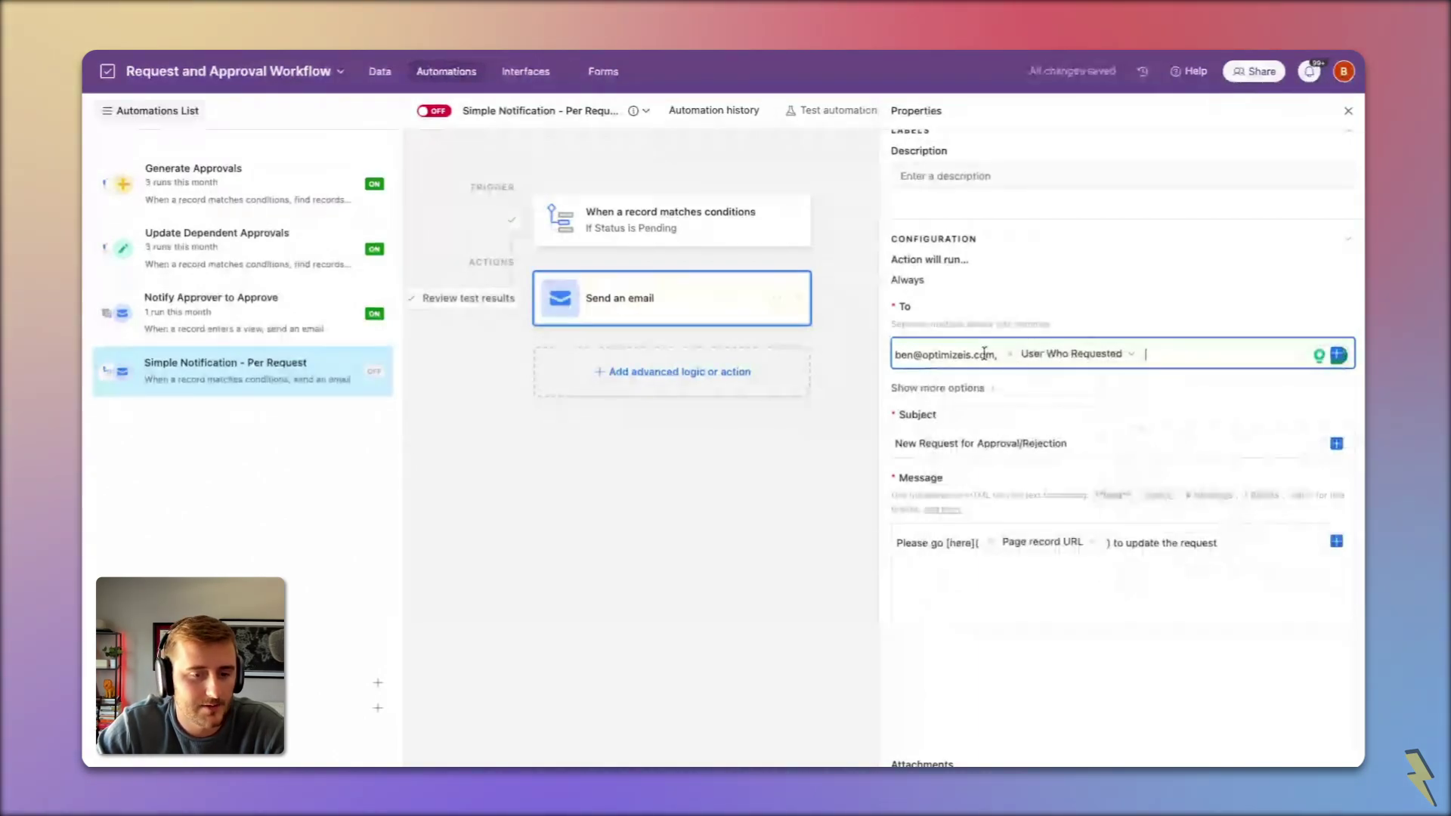
key(BackSpace)
key(BackSpace)
key(BackSpace)
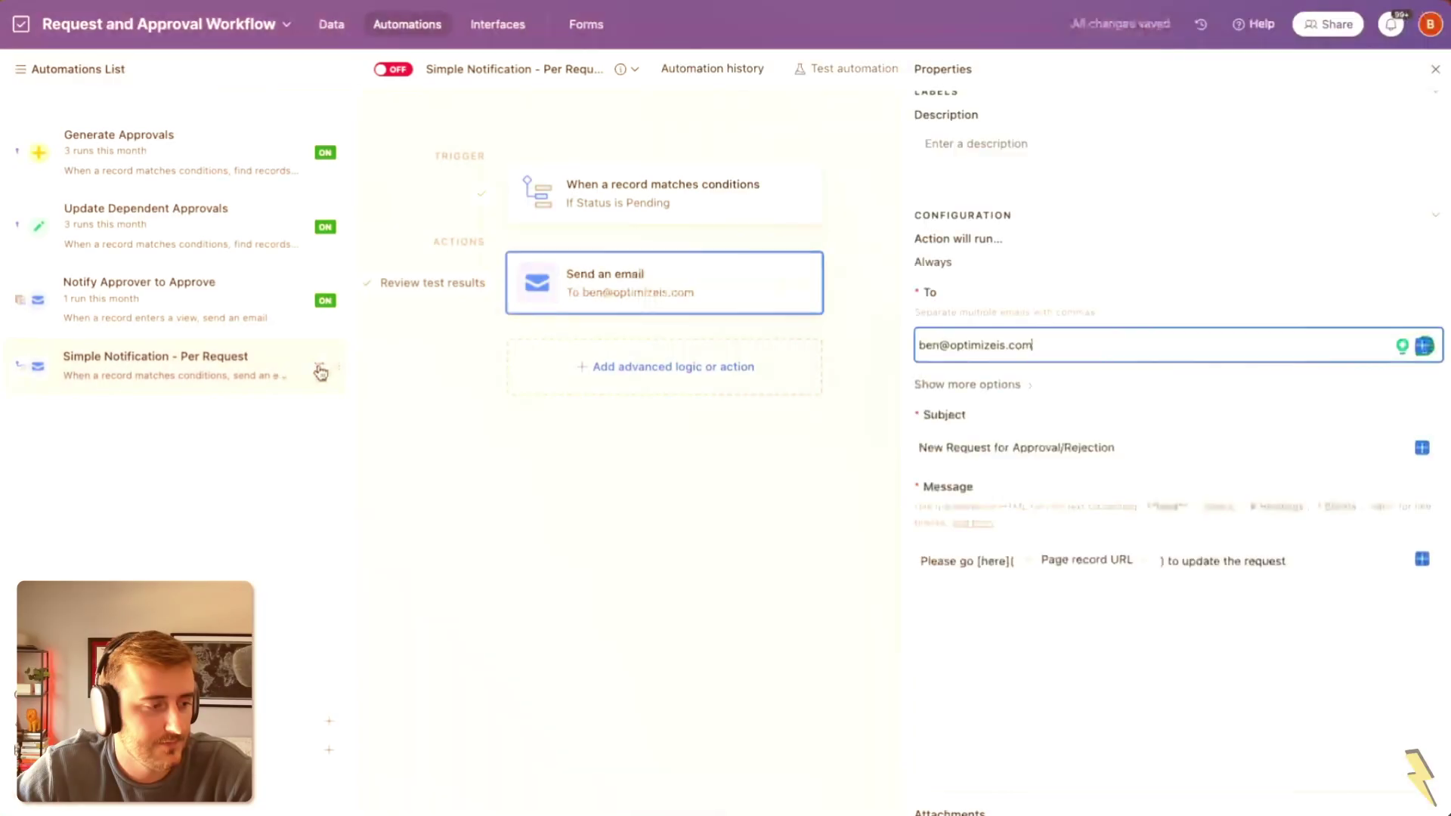
Step: Duplicate 'Simple Notification - Per Request' and rename the copy 'Advanced Notification - Weekly'
click(370, 374)
click(288, 434)
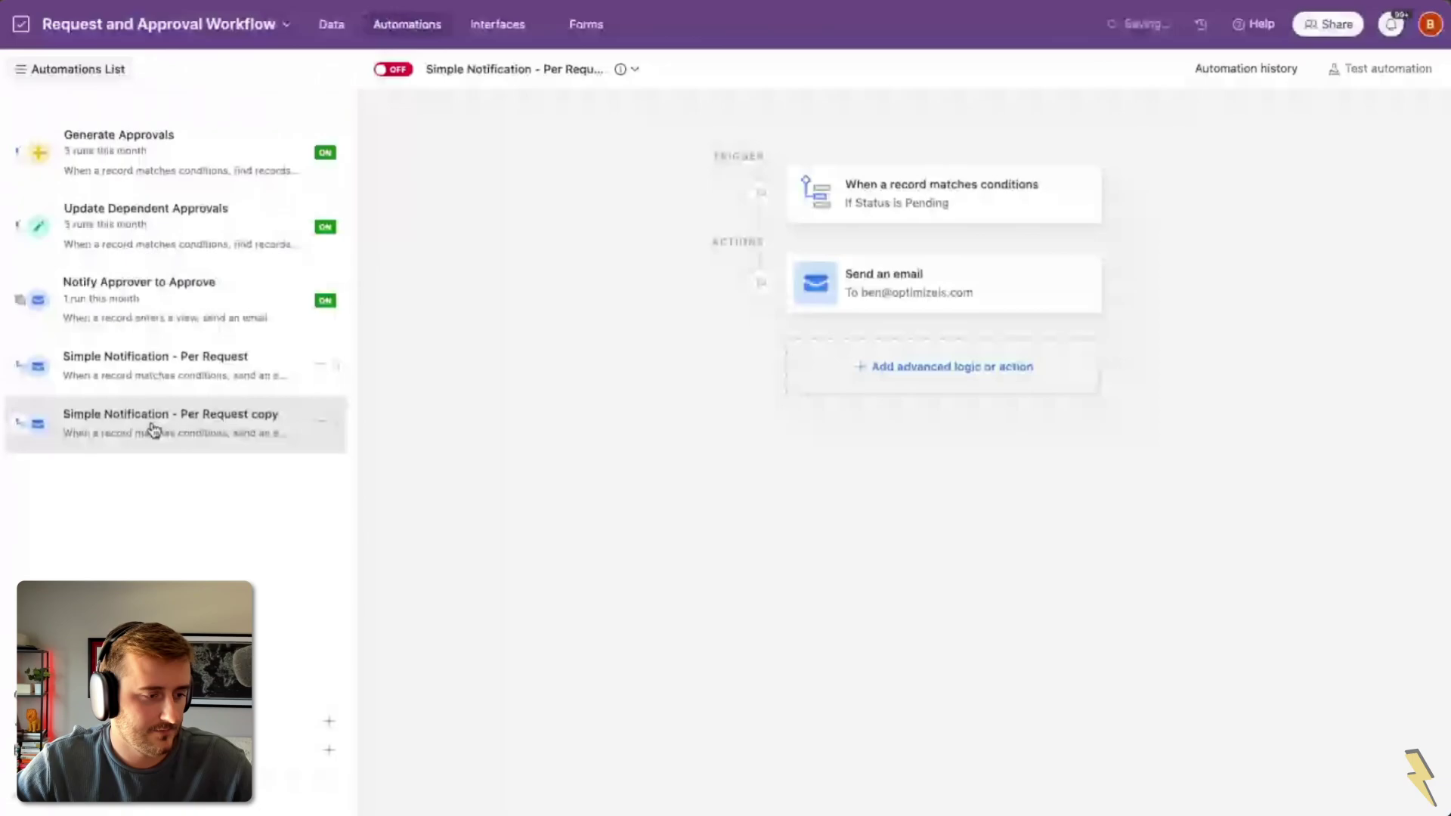
double_click(278, 416)
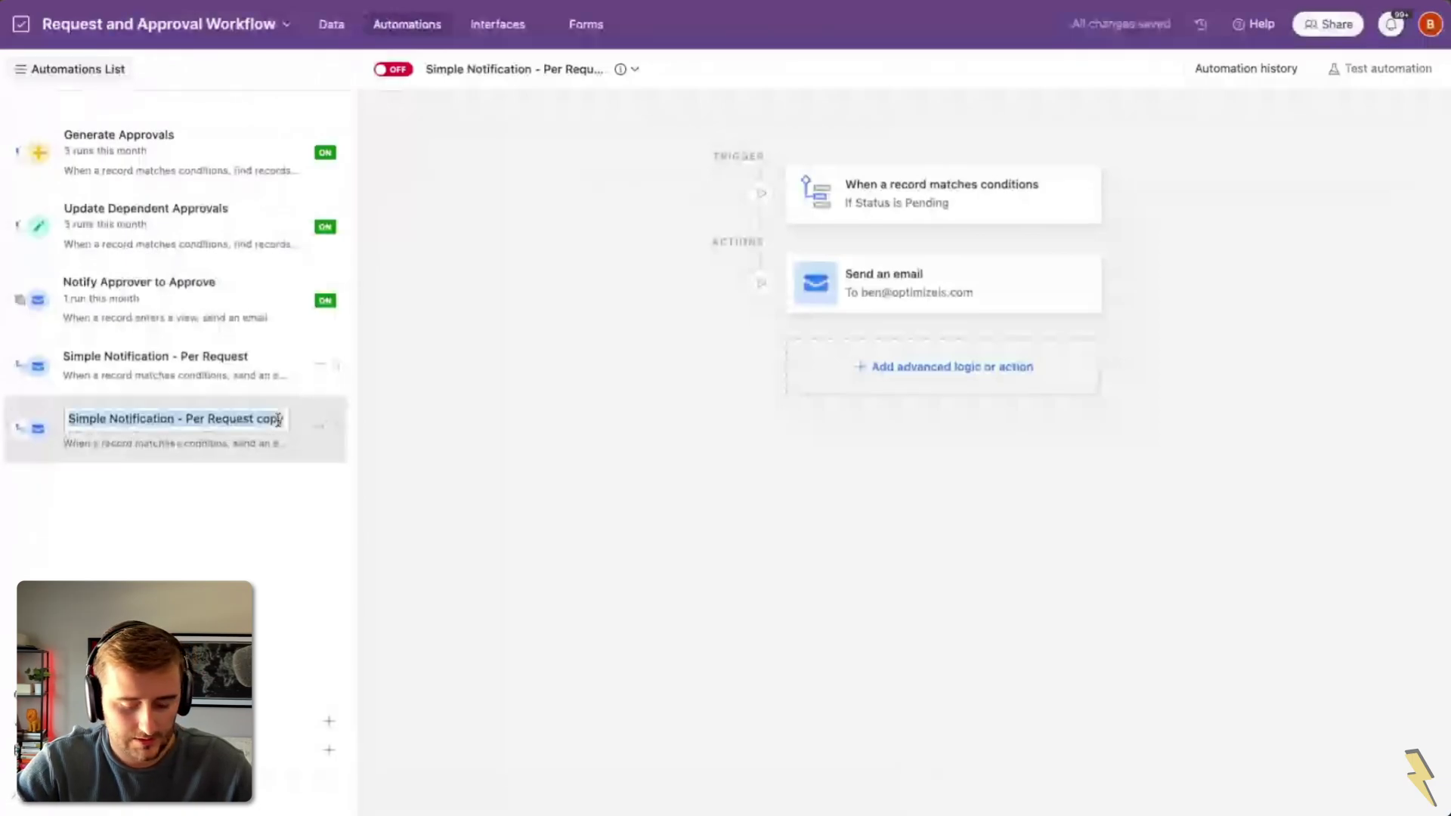
double_click(194, 417)
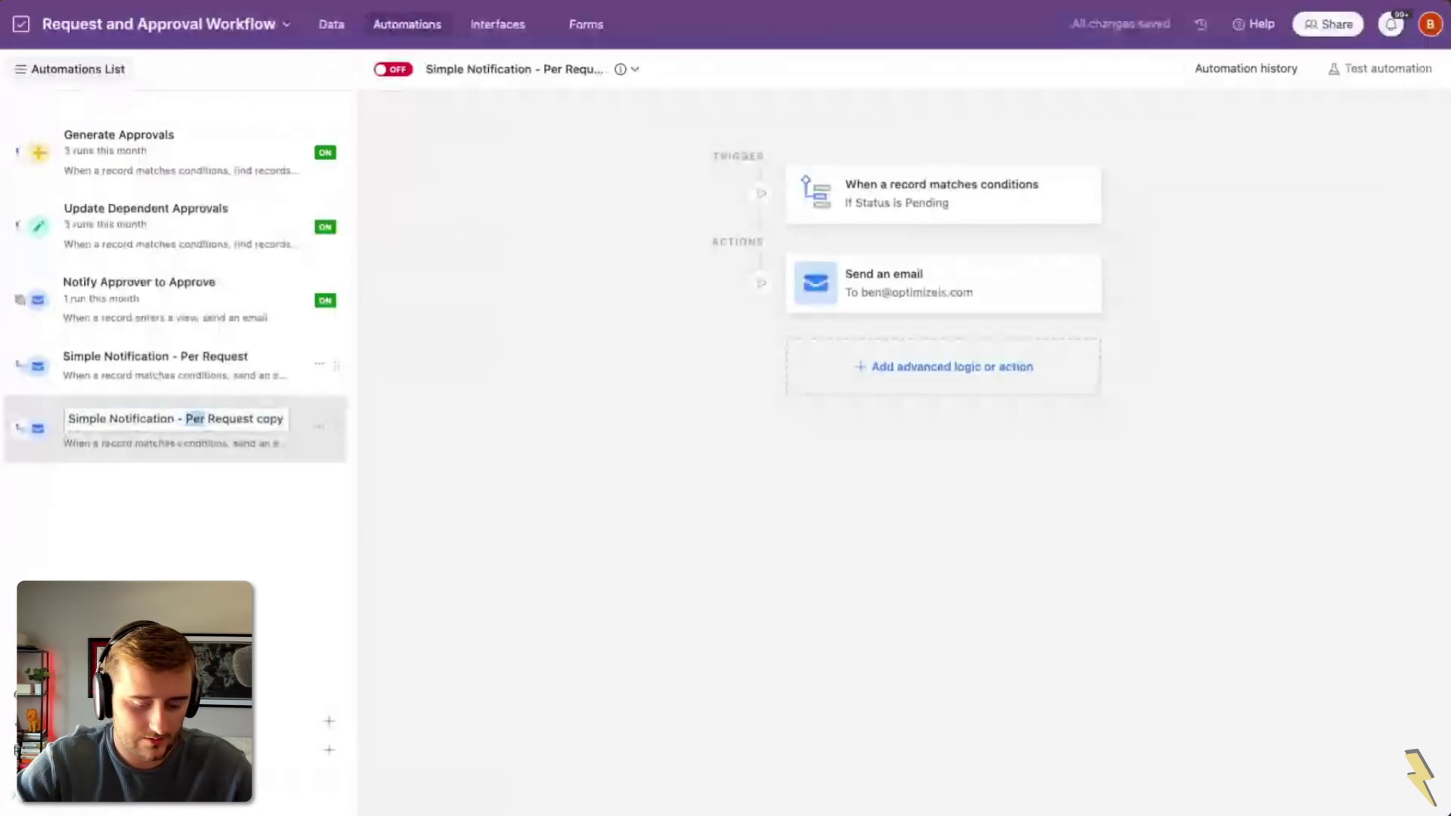
double_click(75, 417)
text(Advanced)
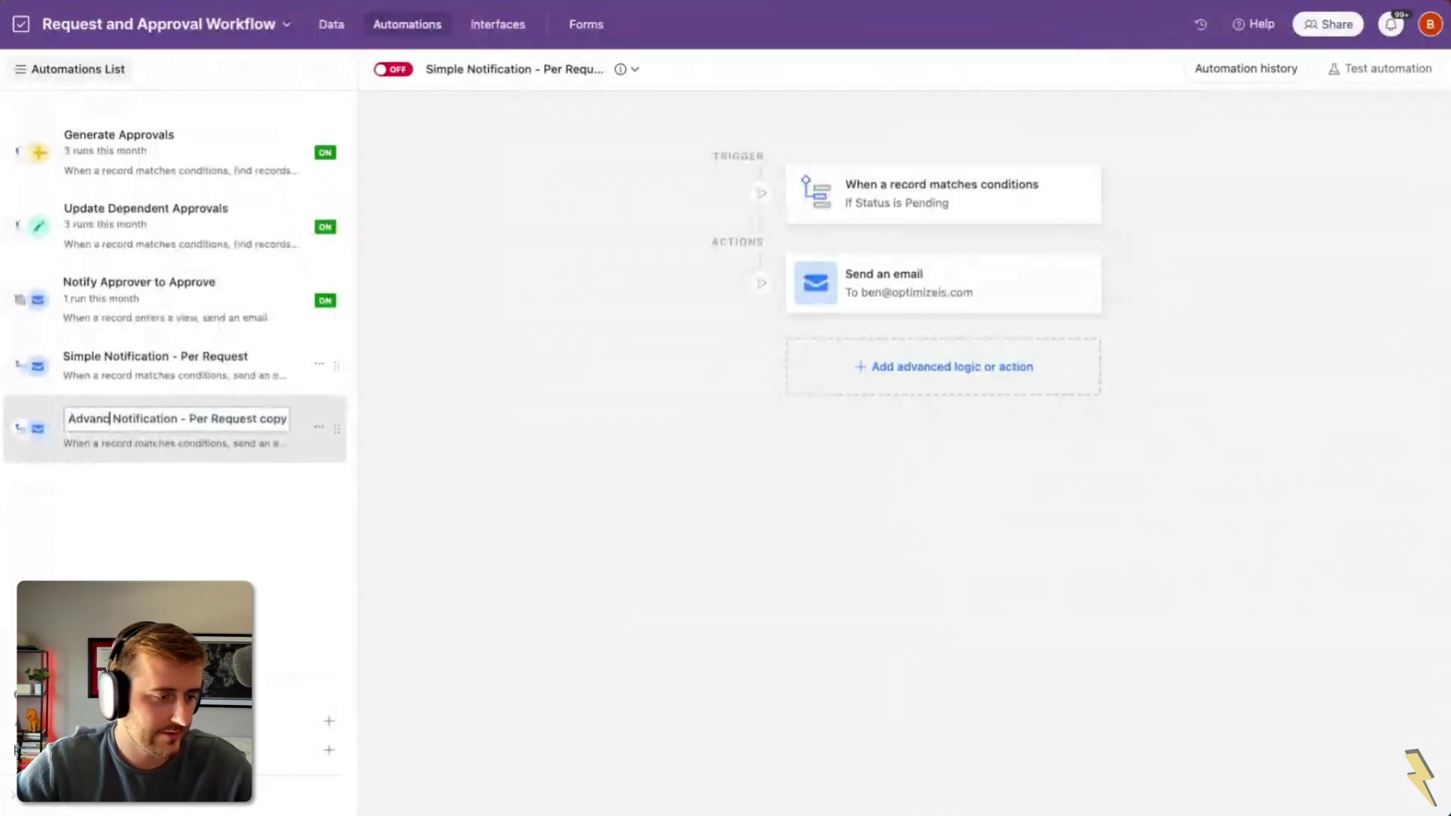
click(206, 419)
key(shift+End)
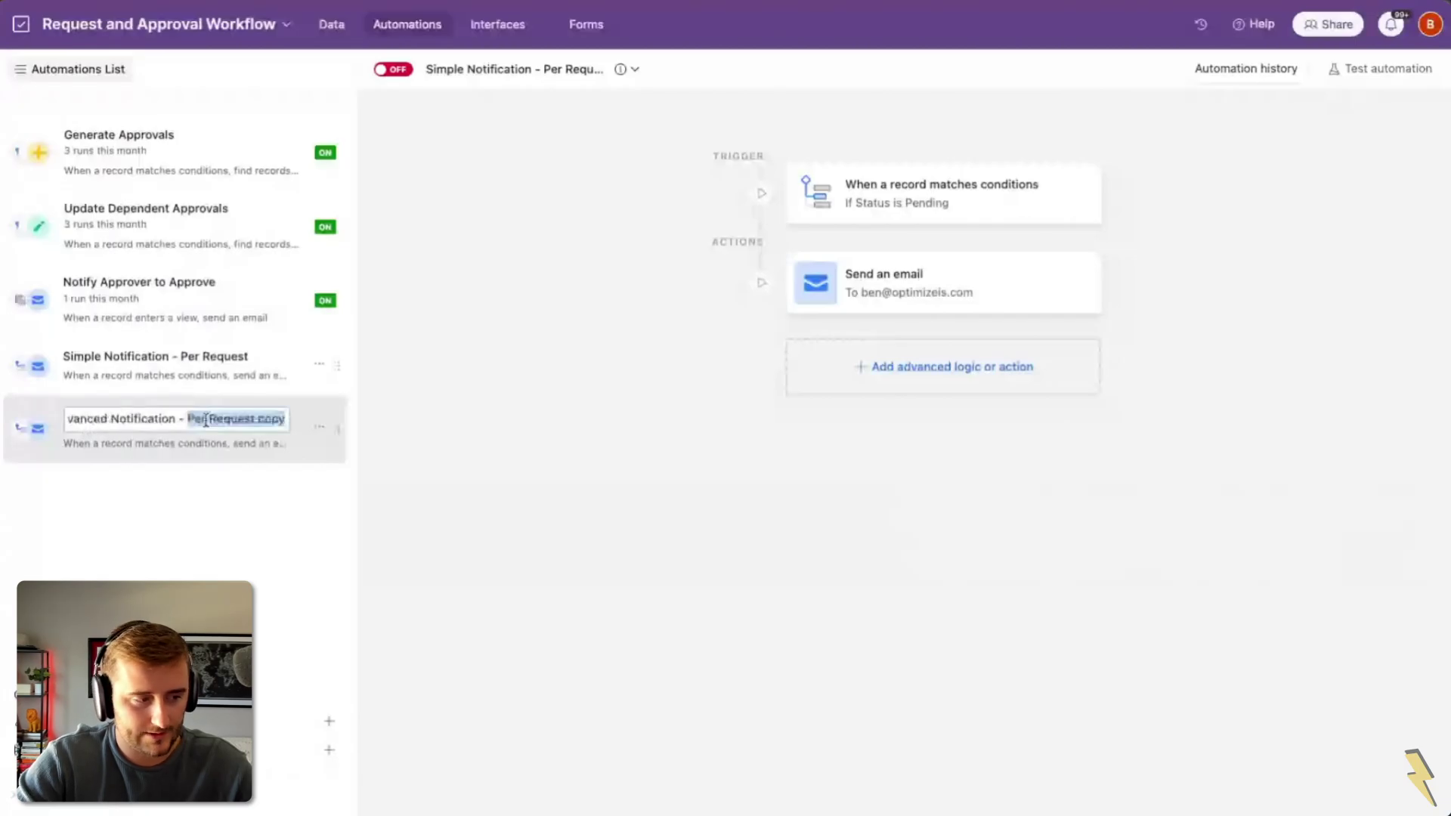
text(Weekly)
key(Return)
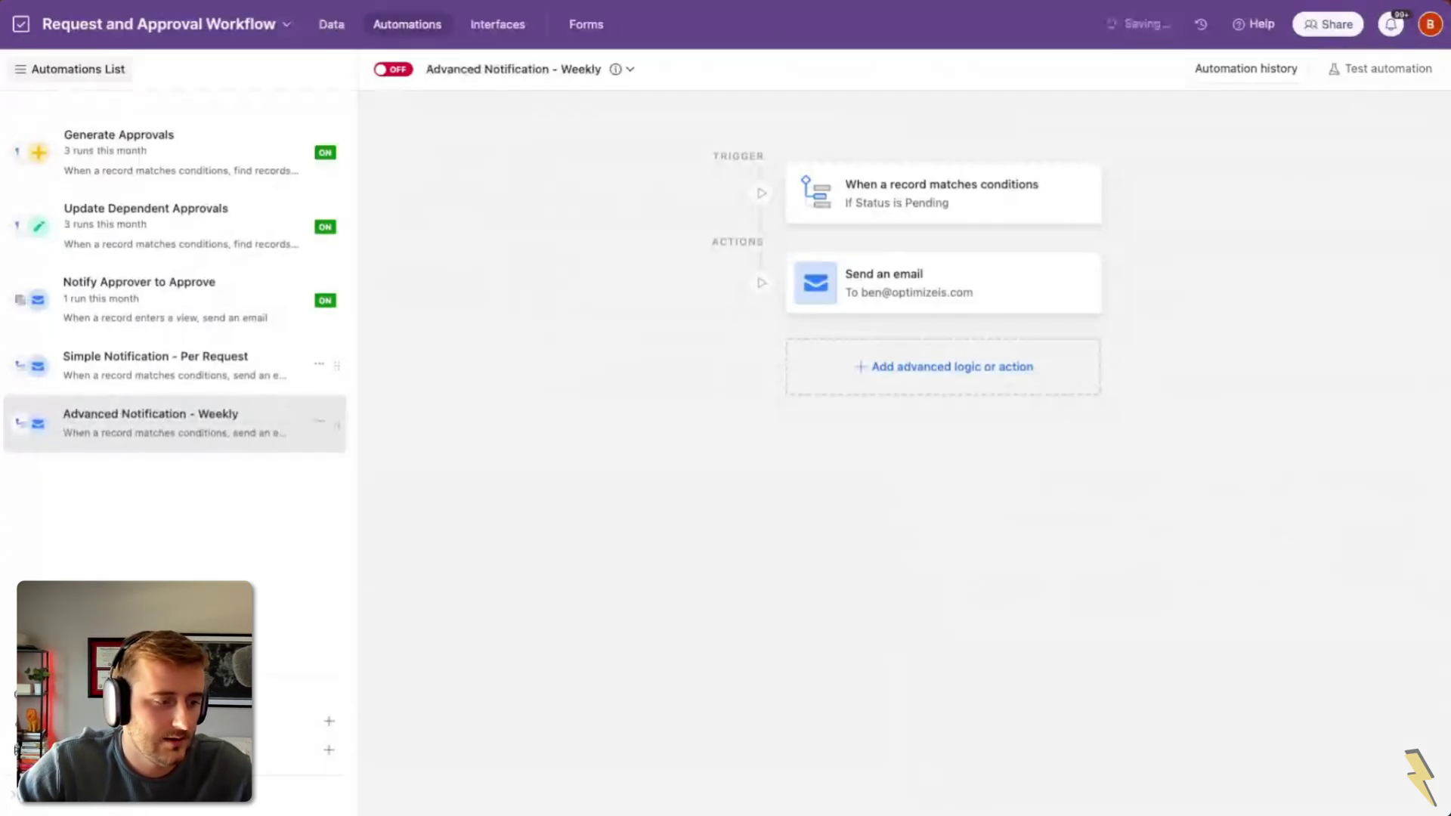
Step: Change the trigger type to 'At a scheduled time'
click(214, 415)
click(950, 201)
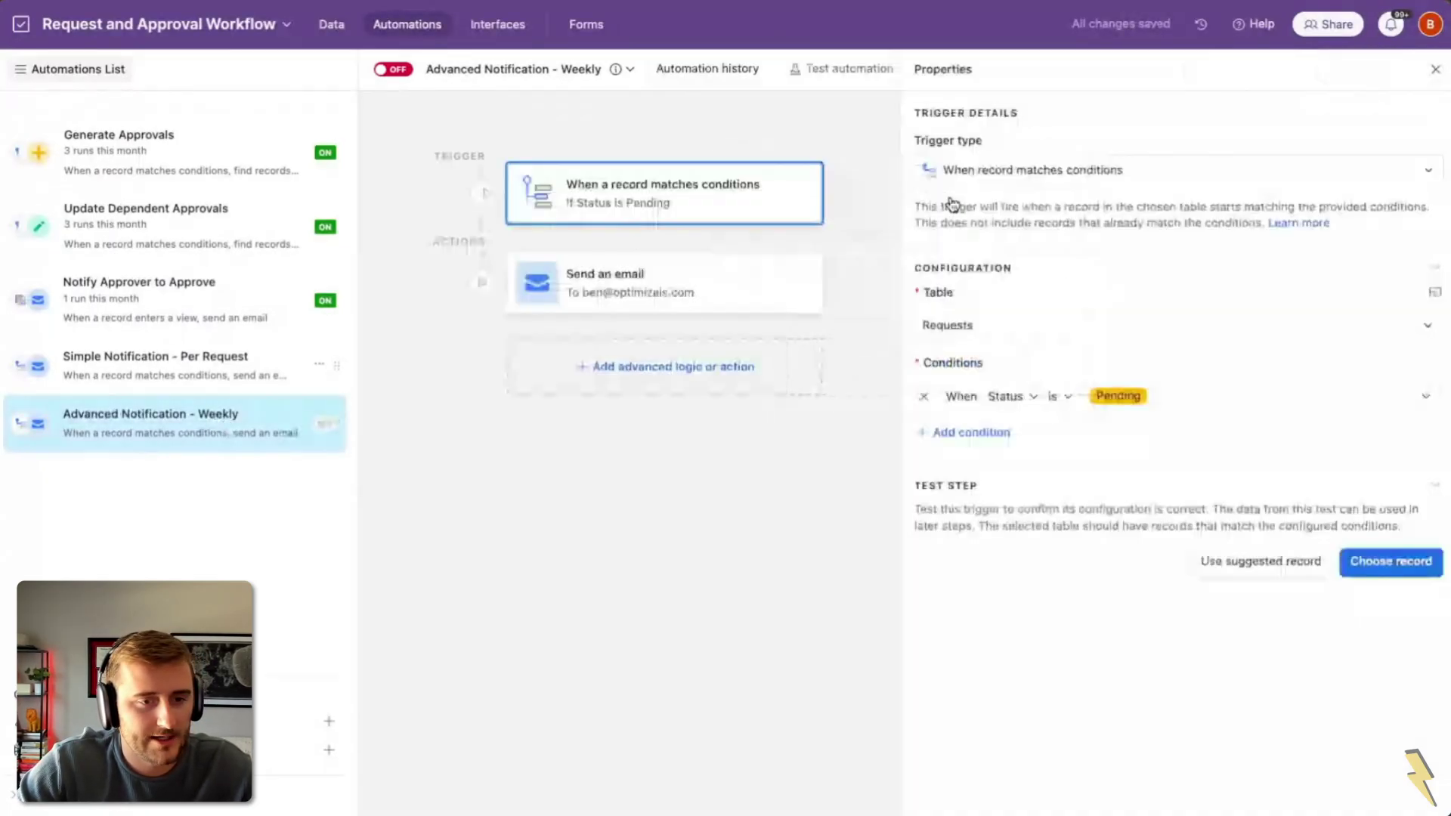
click(982, 175)
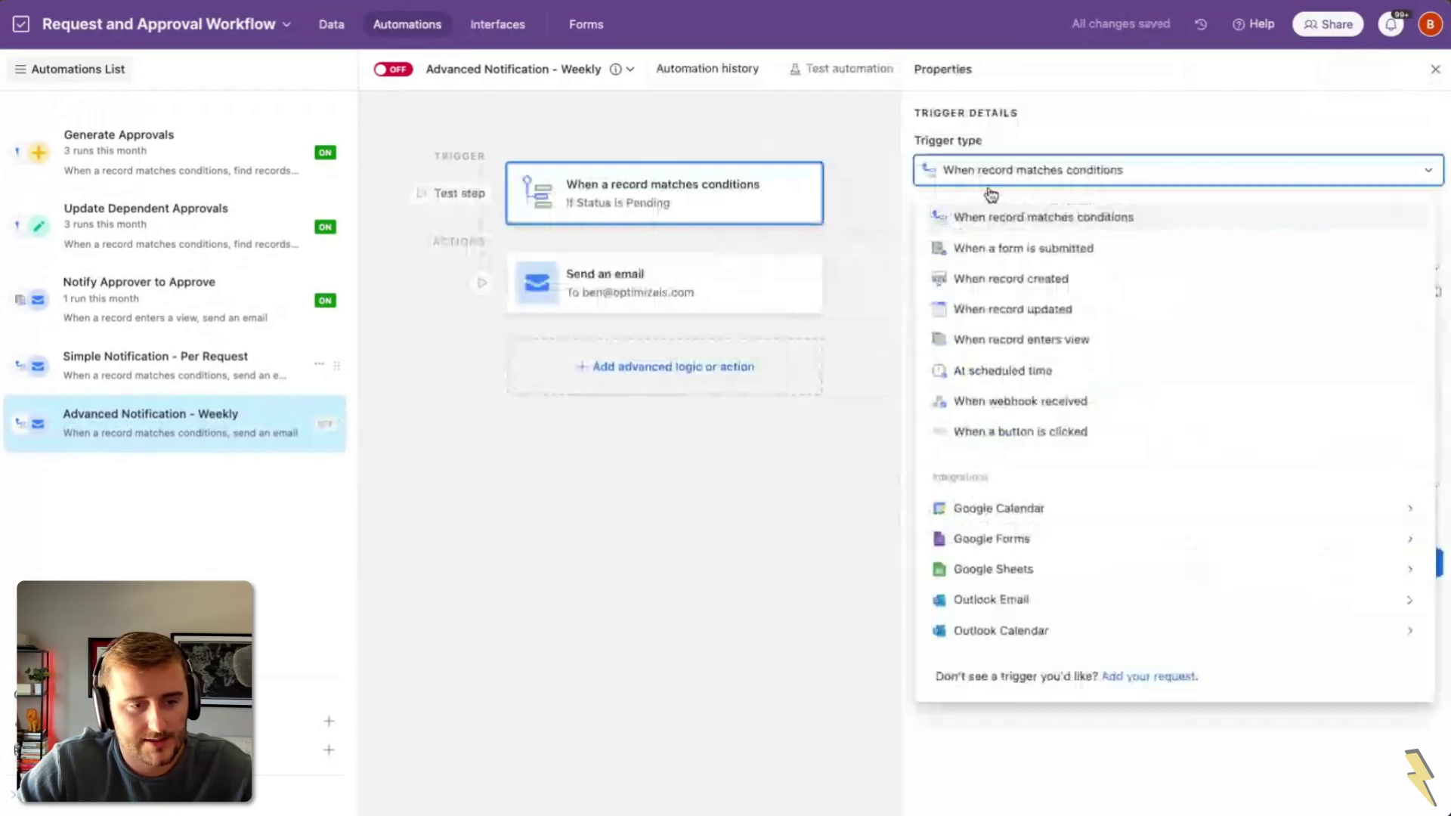
click(1076, 402)
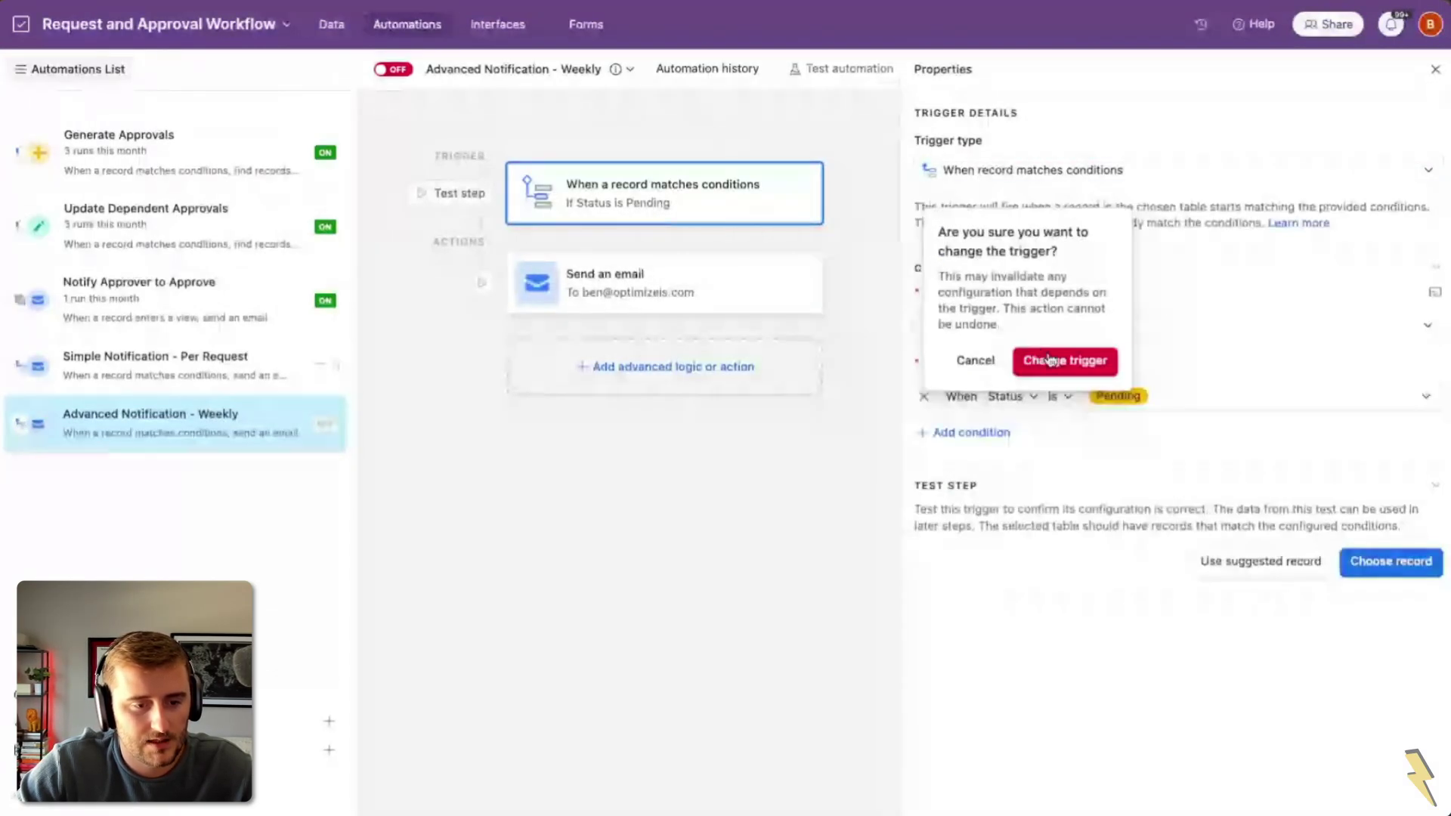
click(1051, 360)
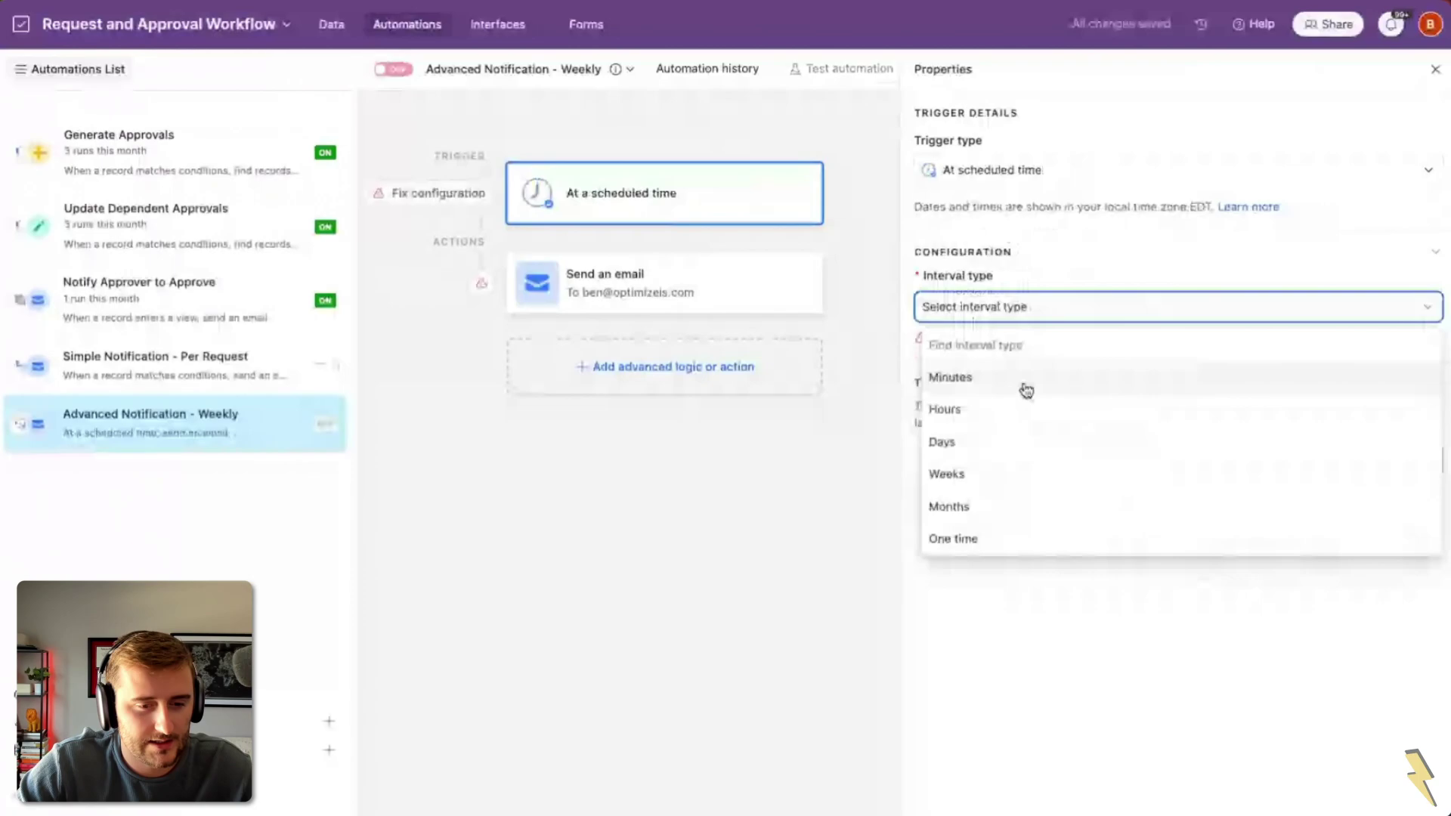
Step: Schedule it every 1 week on Monday at 10:00am
click(1028, 445)
click(976, 377)
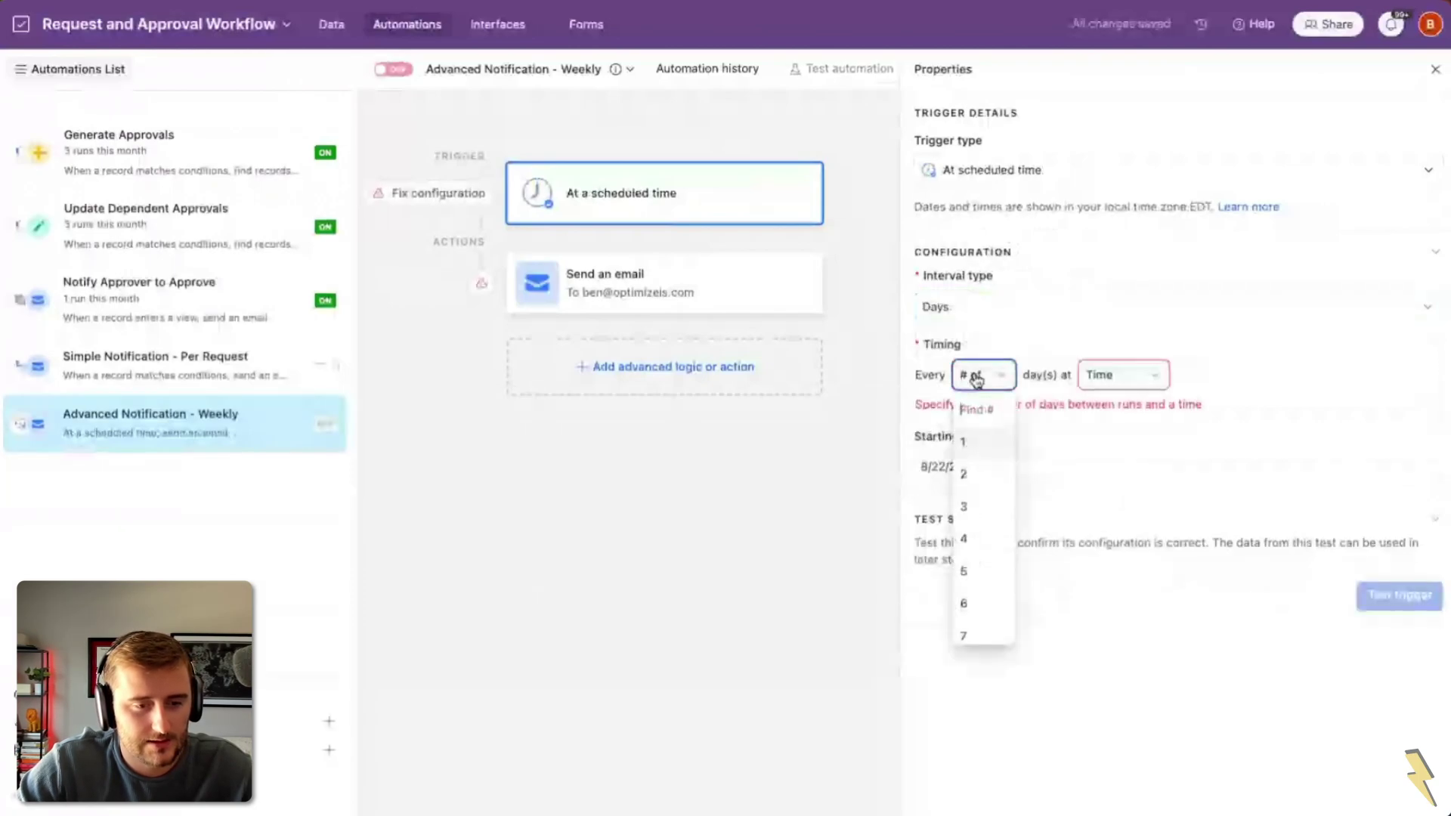
click(958, 315)
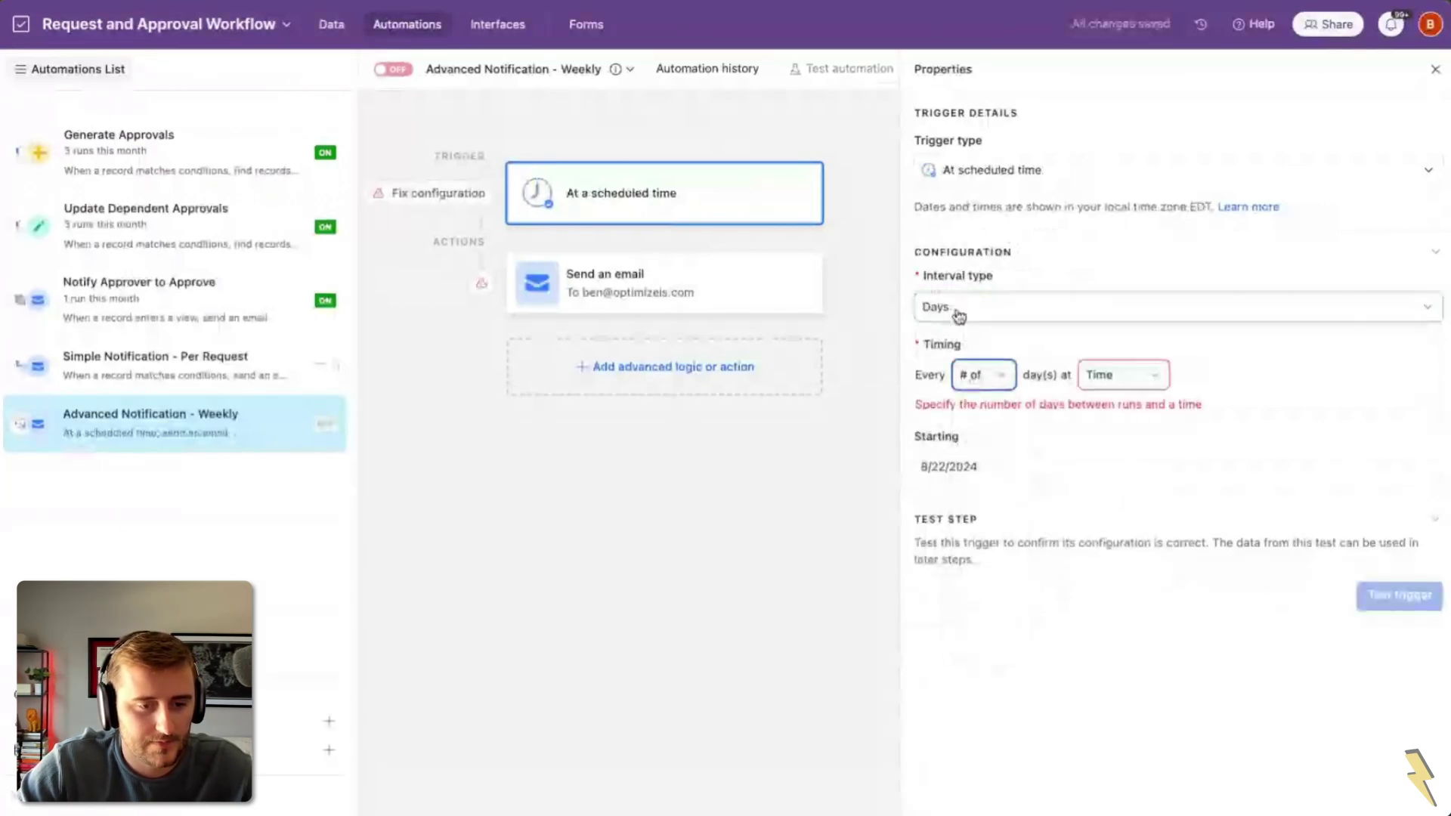
click(958, 314)
click(956, 481)
click(979, 375)
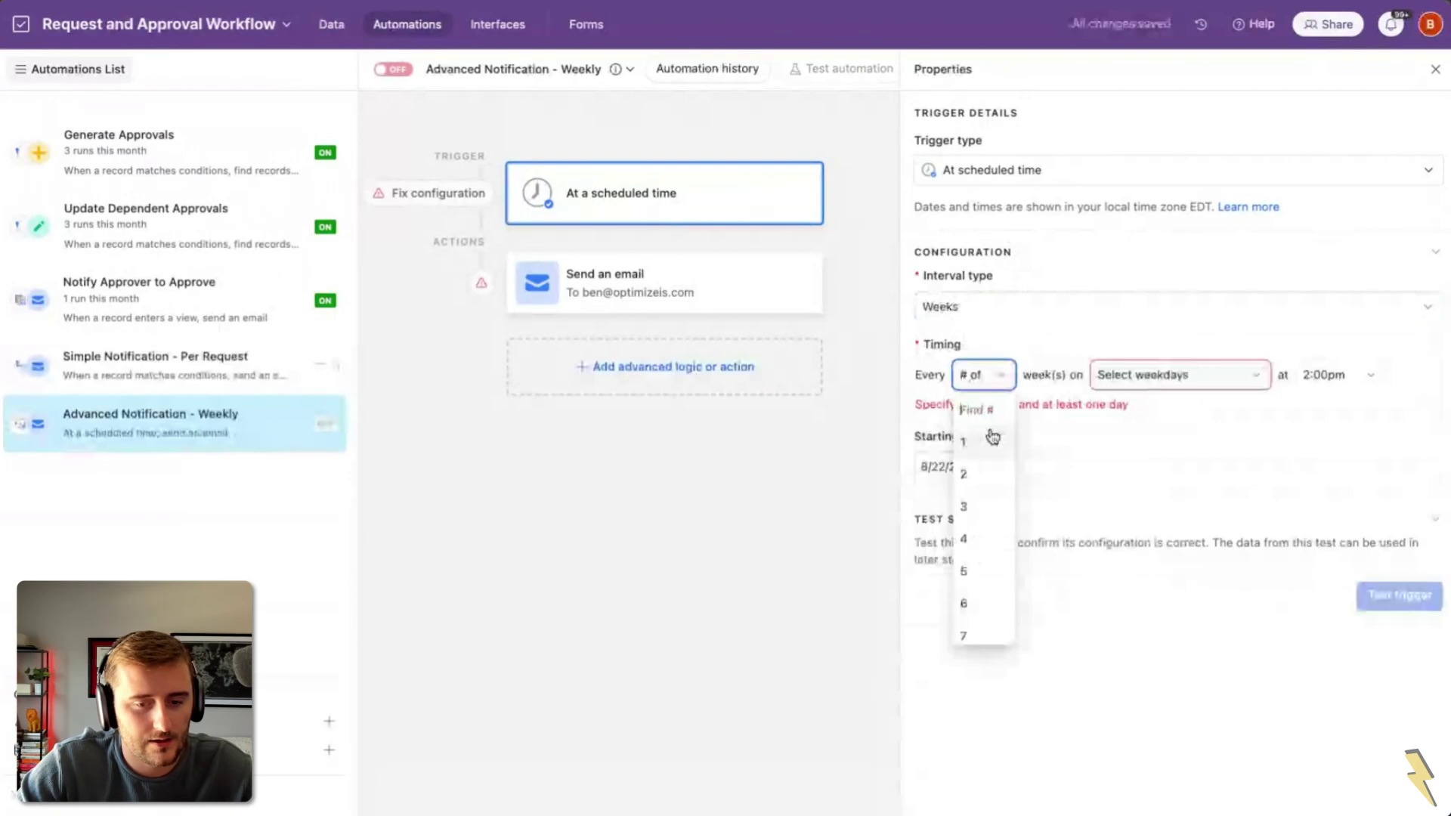
click(992, 442)
click(1134, 375)
click(1133, 480)
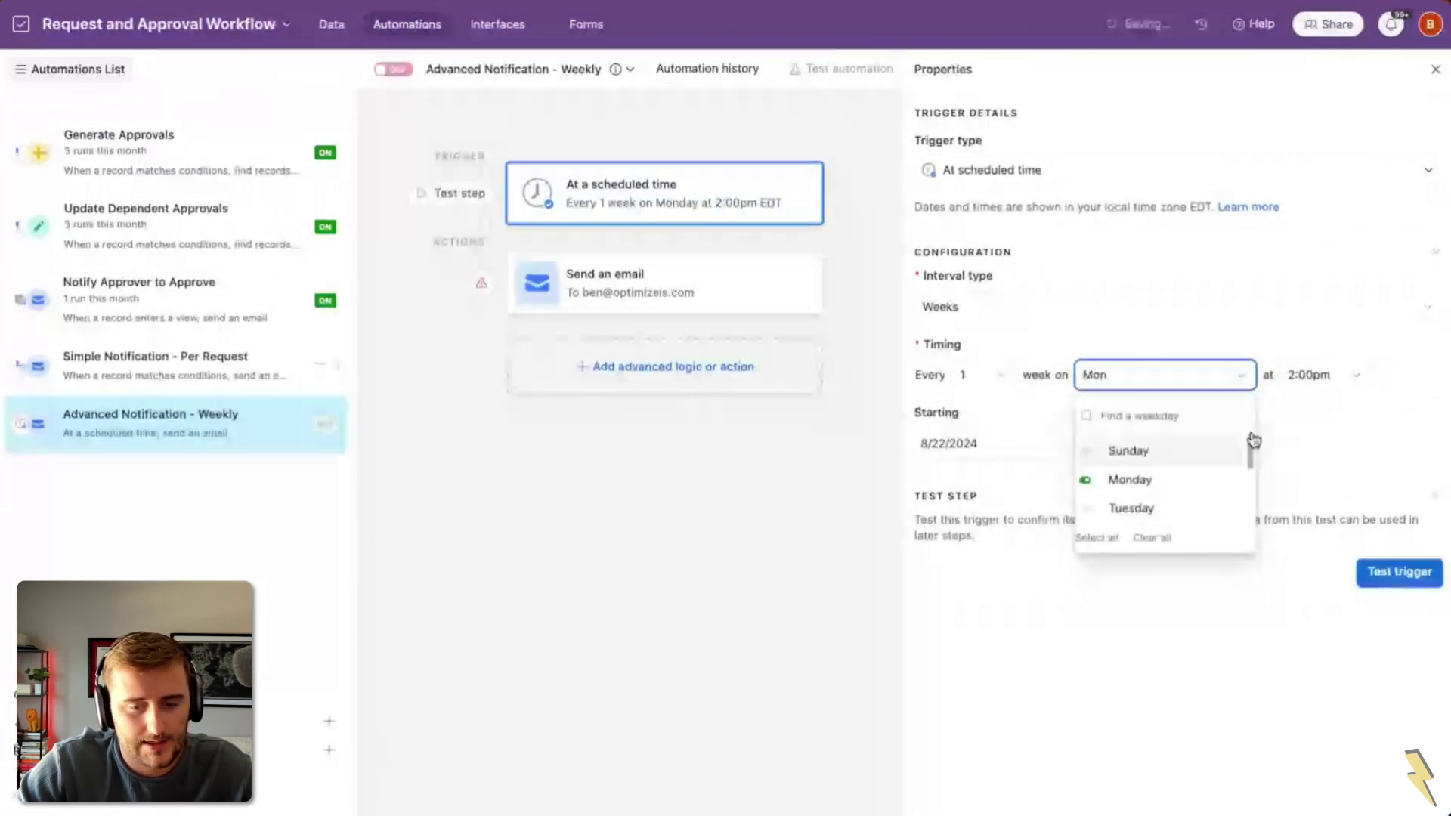
click(1320, 375)
scroll(1334, 506, down, 3)
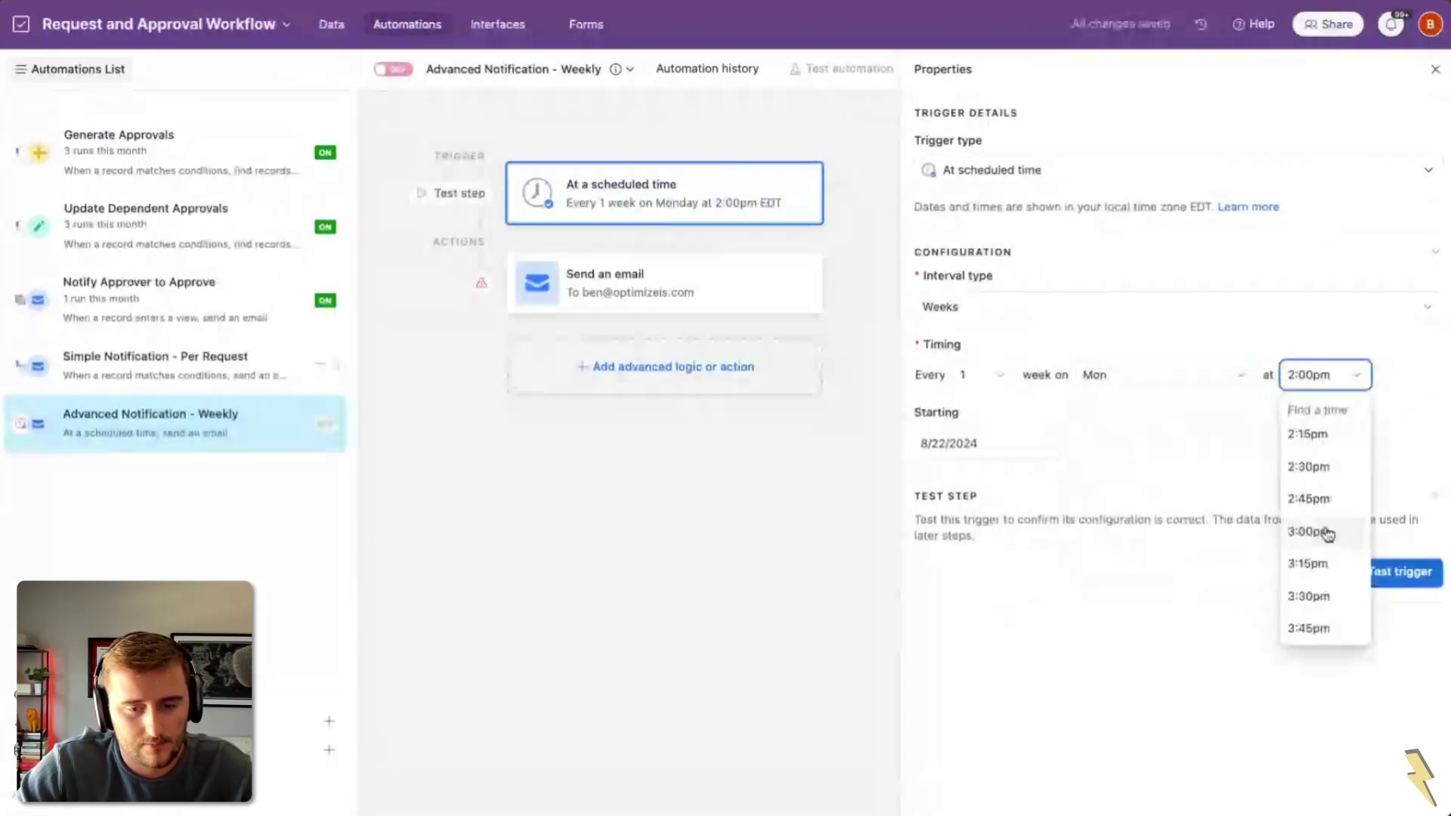
scroll(1319, 521, up, 5)
scroll(1311, 499, up, 5)
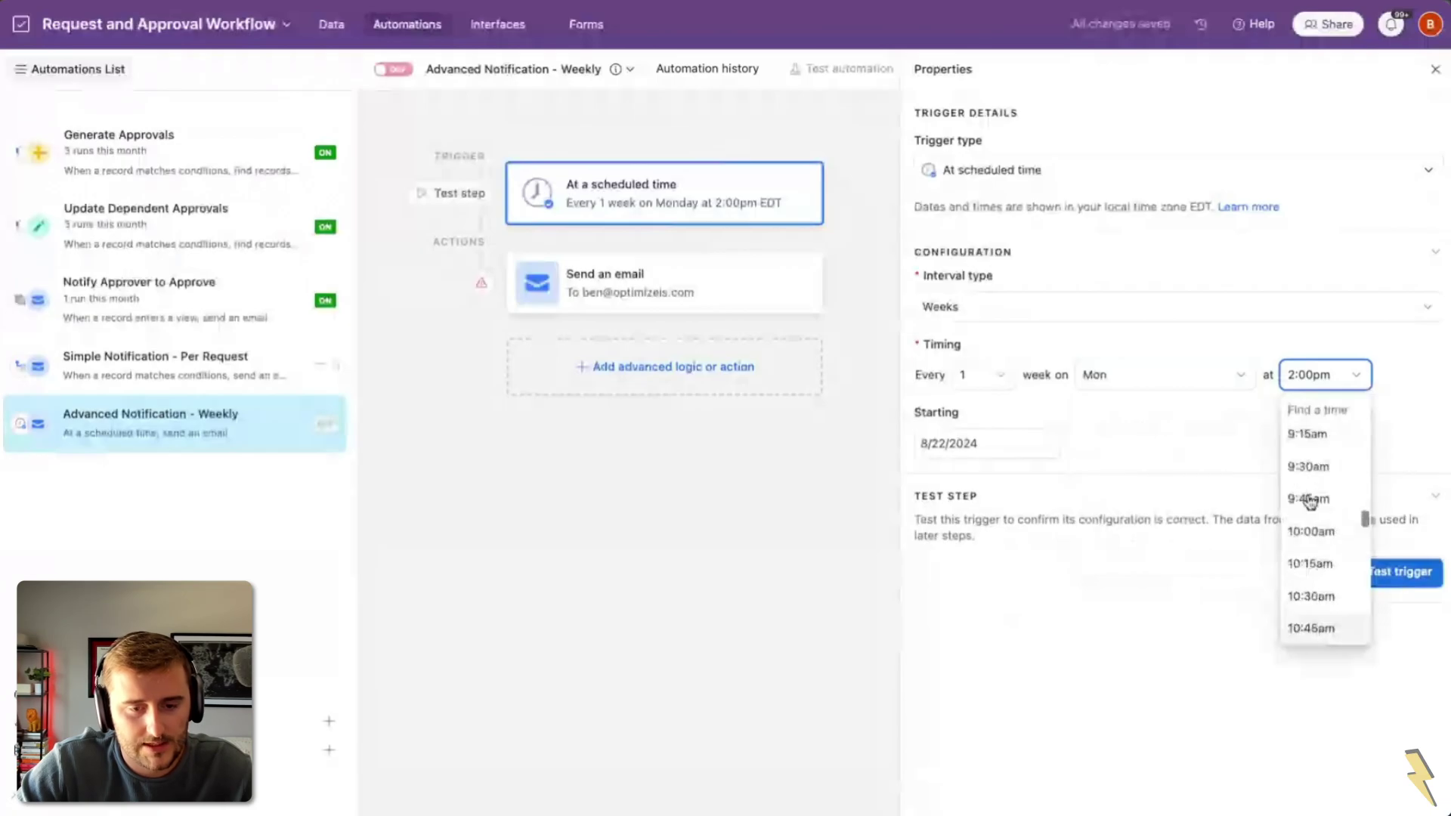
click(1322, 533)
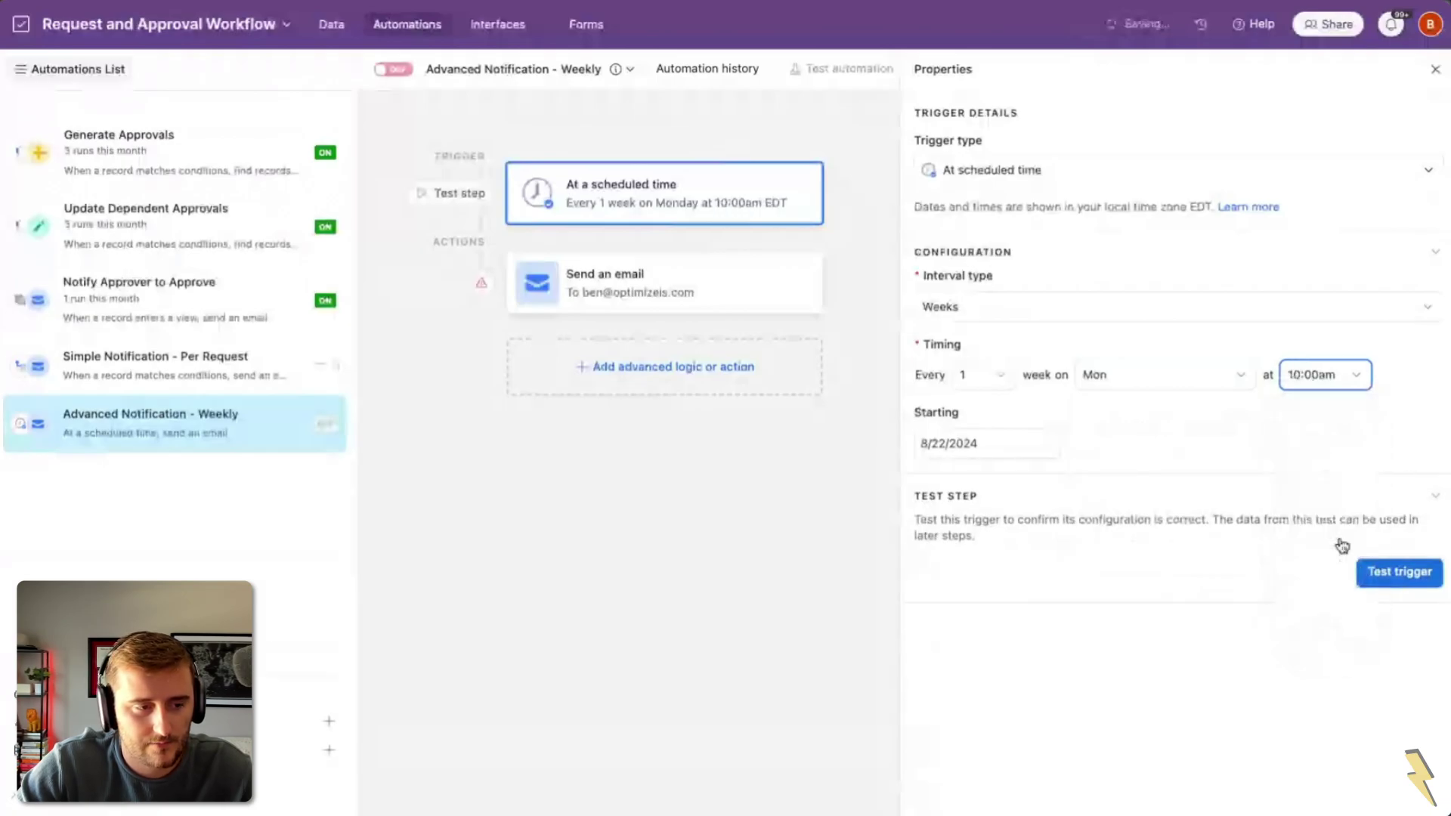
Step: Insert a Find records step on the Requests table before the email
click(696, 287)
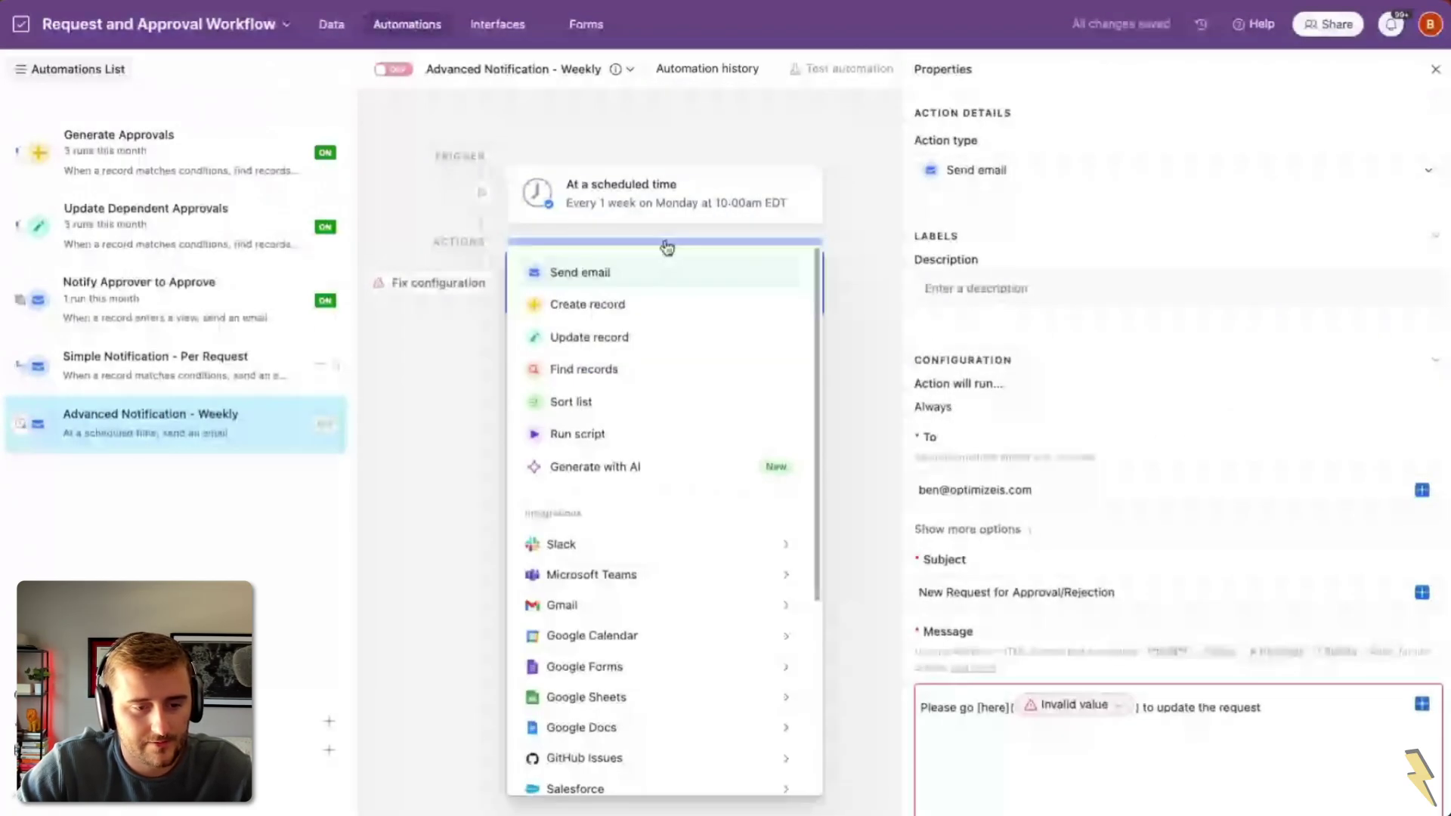
click(593, 368)
click(1067, 489)
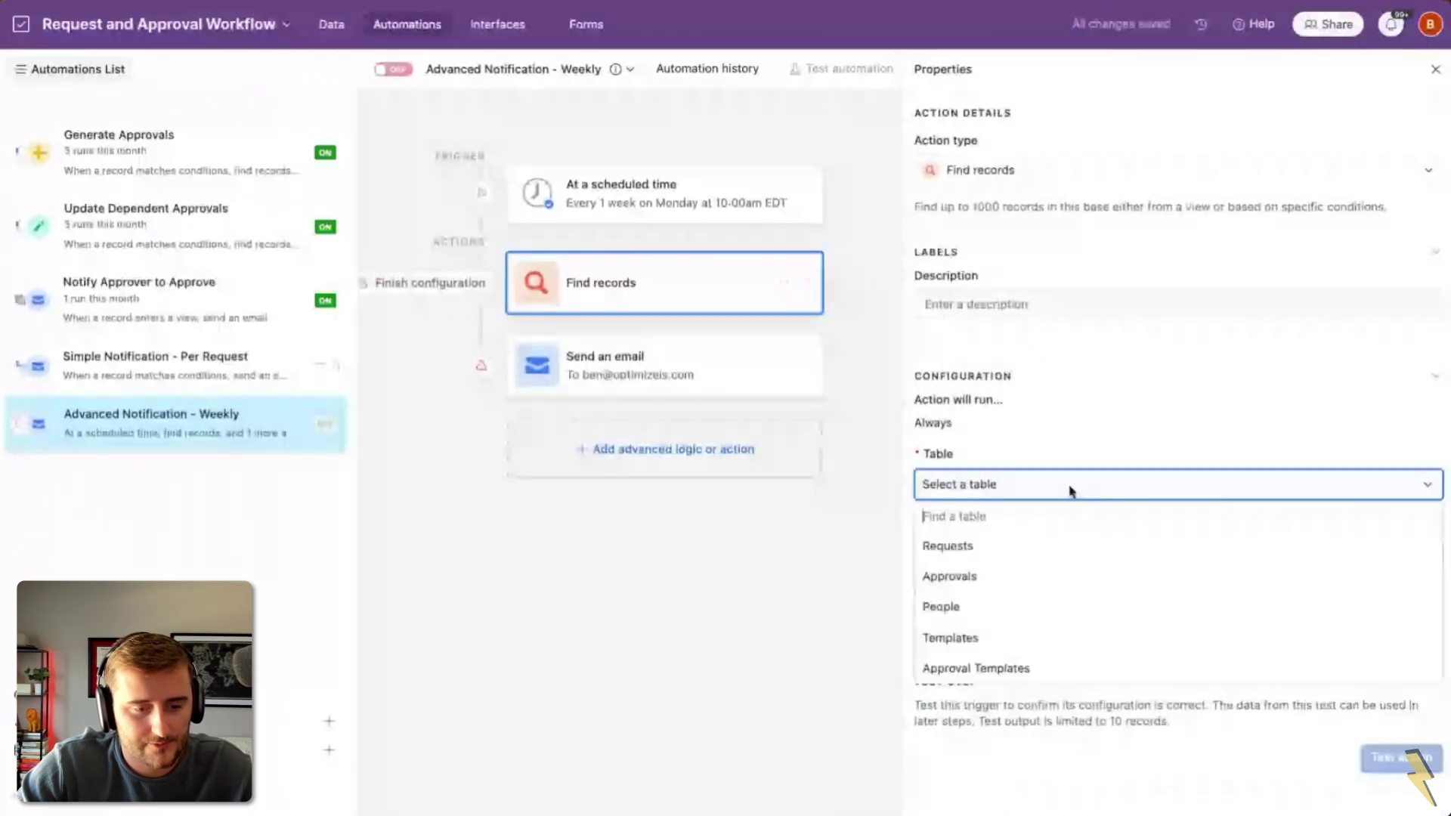
click(1063, 548)
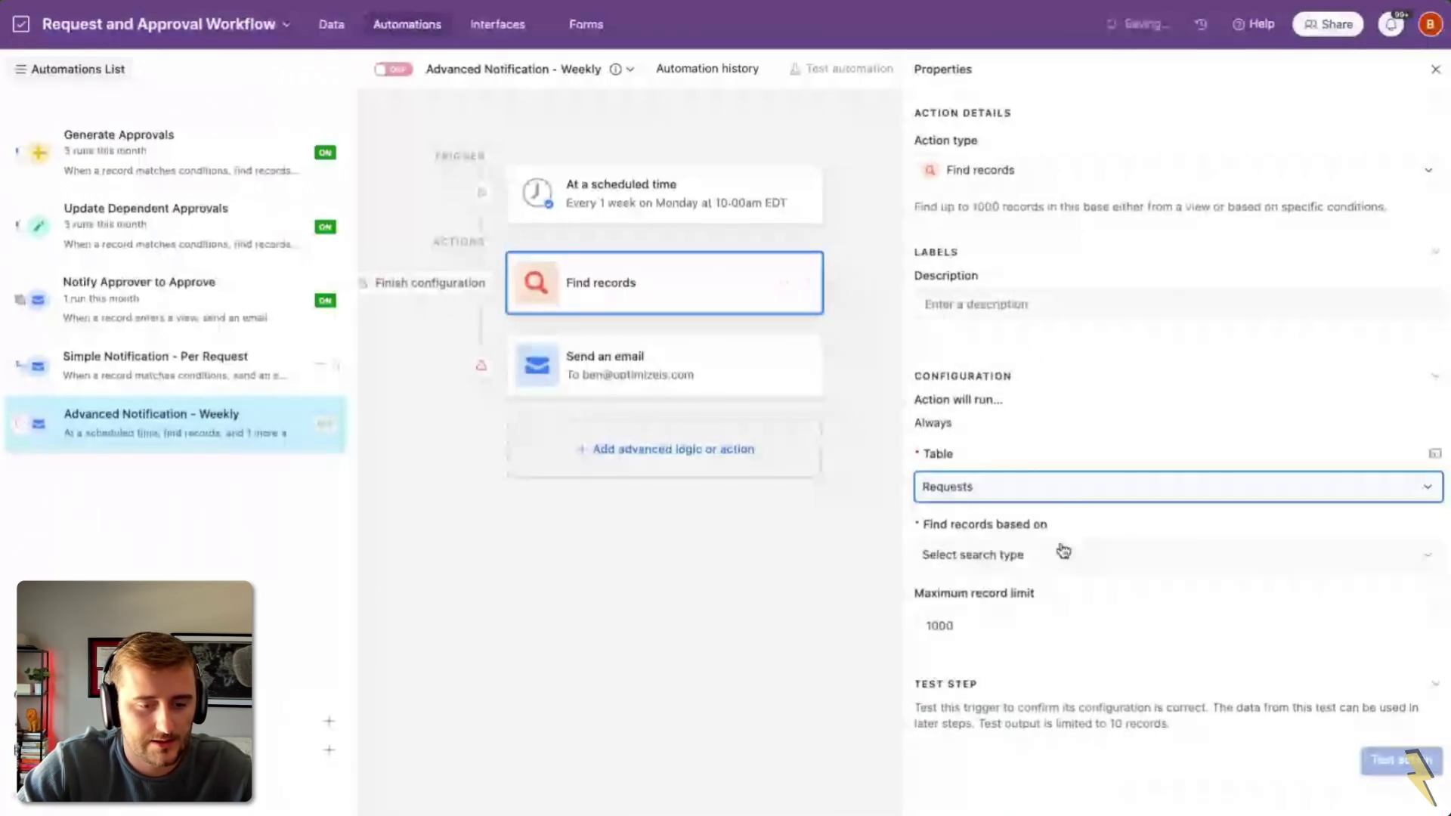
Step: Search by condition: Status is none of Approved, Rejected
click(1005, 553)
click(982, 585)
click(1020, 626)
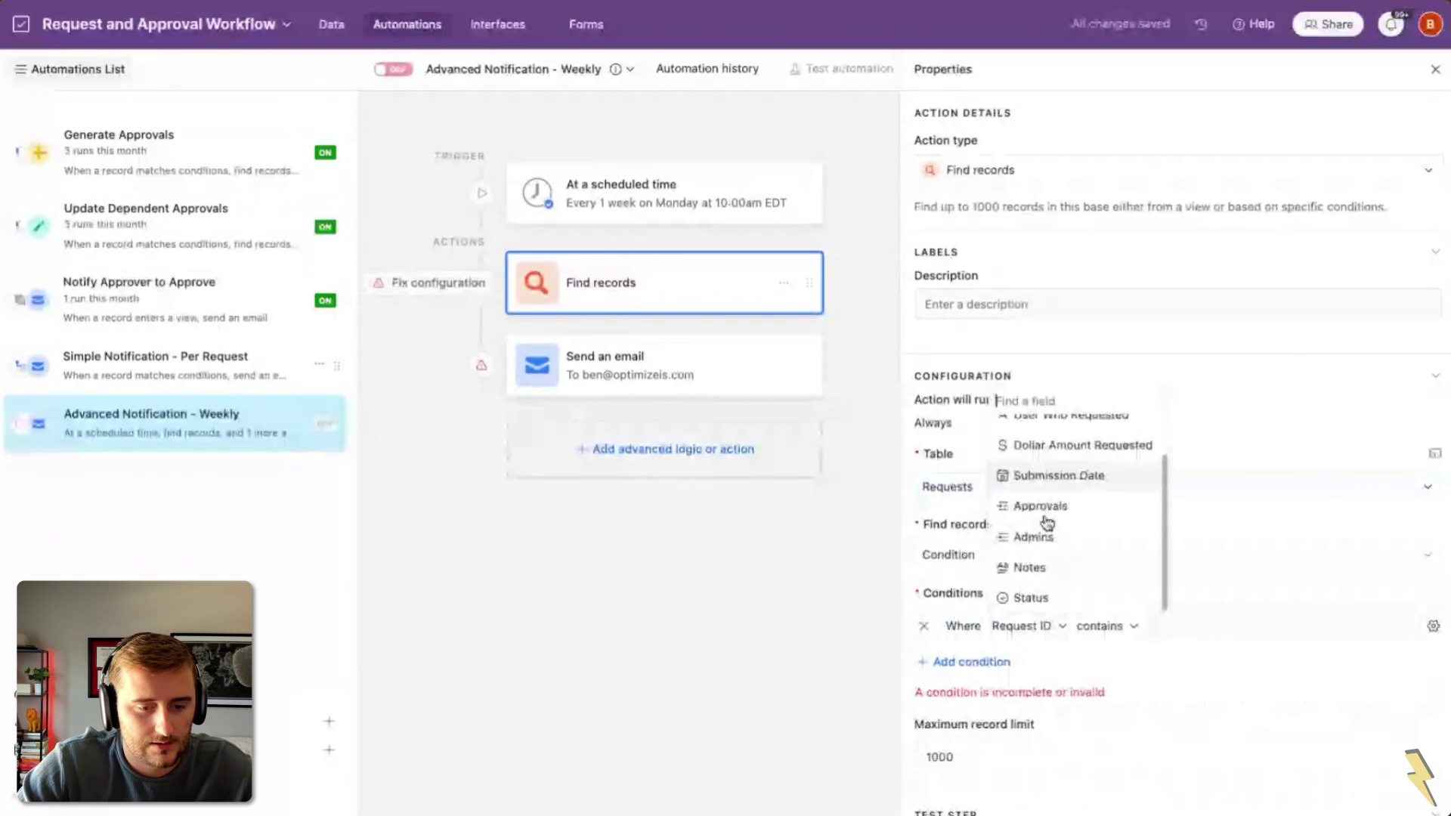
click(1030, 597)
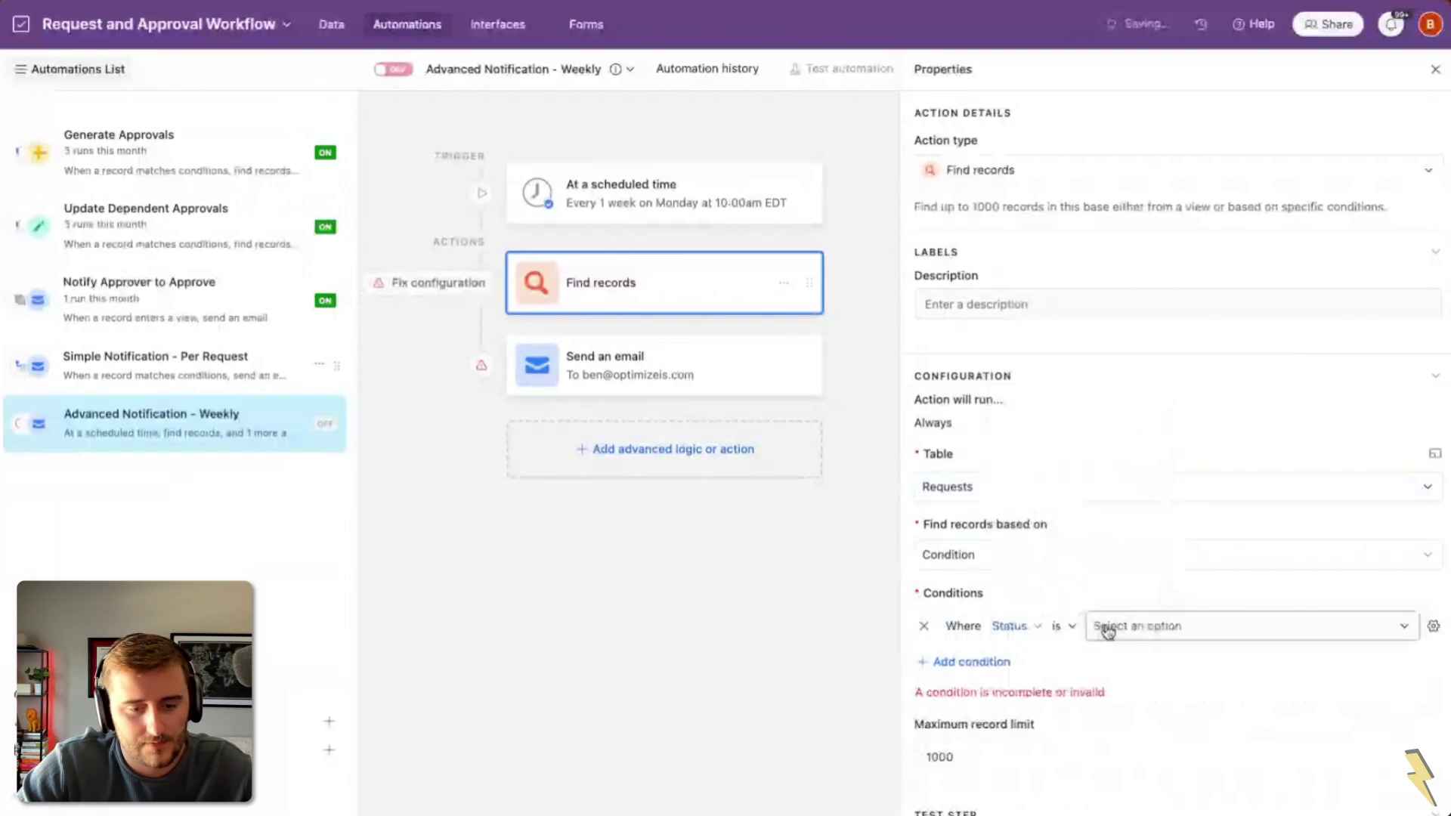
click(1065, 626)
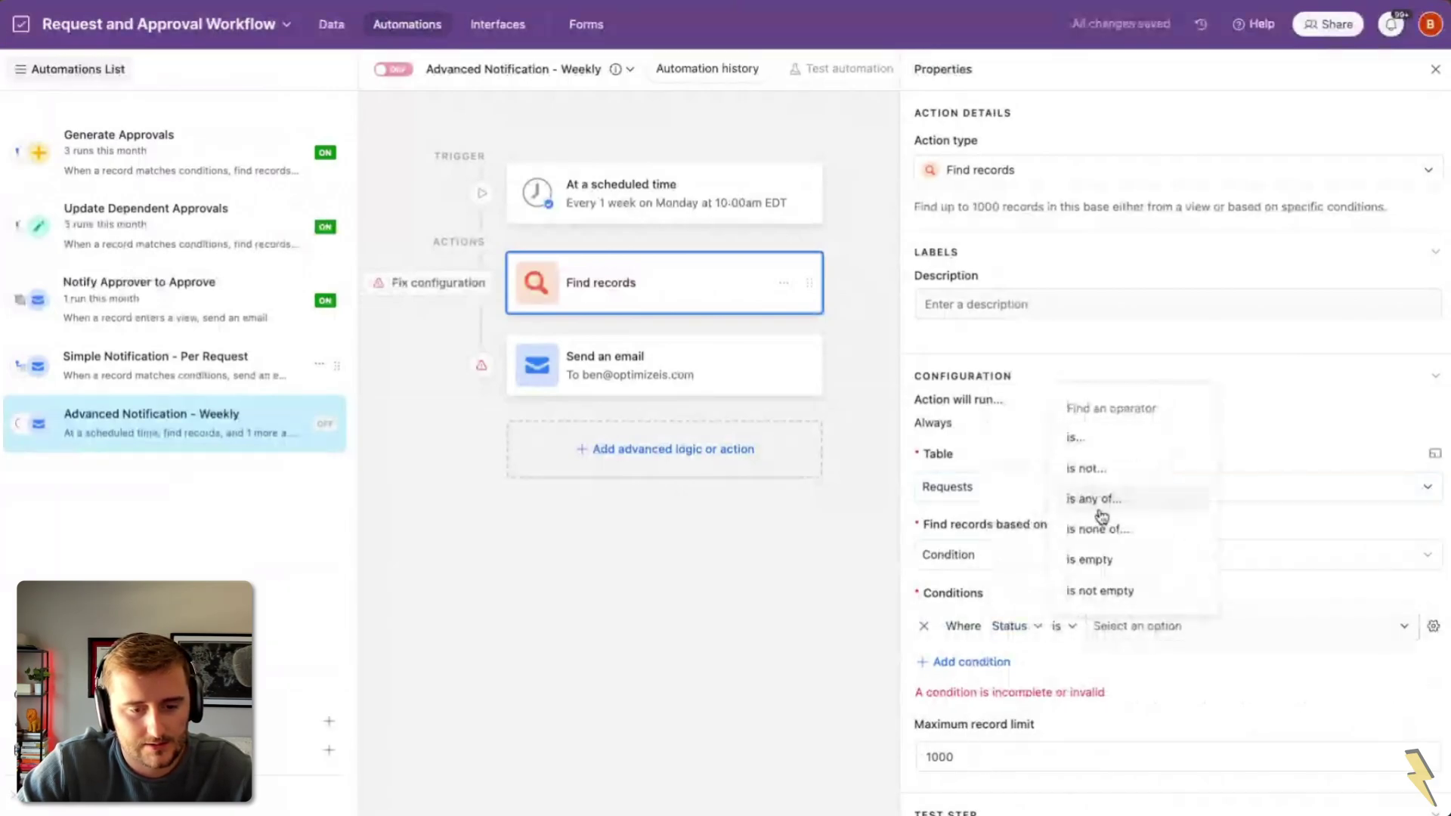
click(1153, 628)
click(1202, 731)
click(1241, 765)
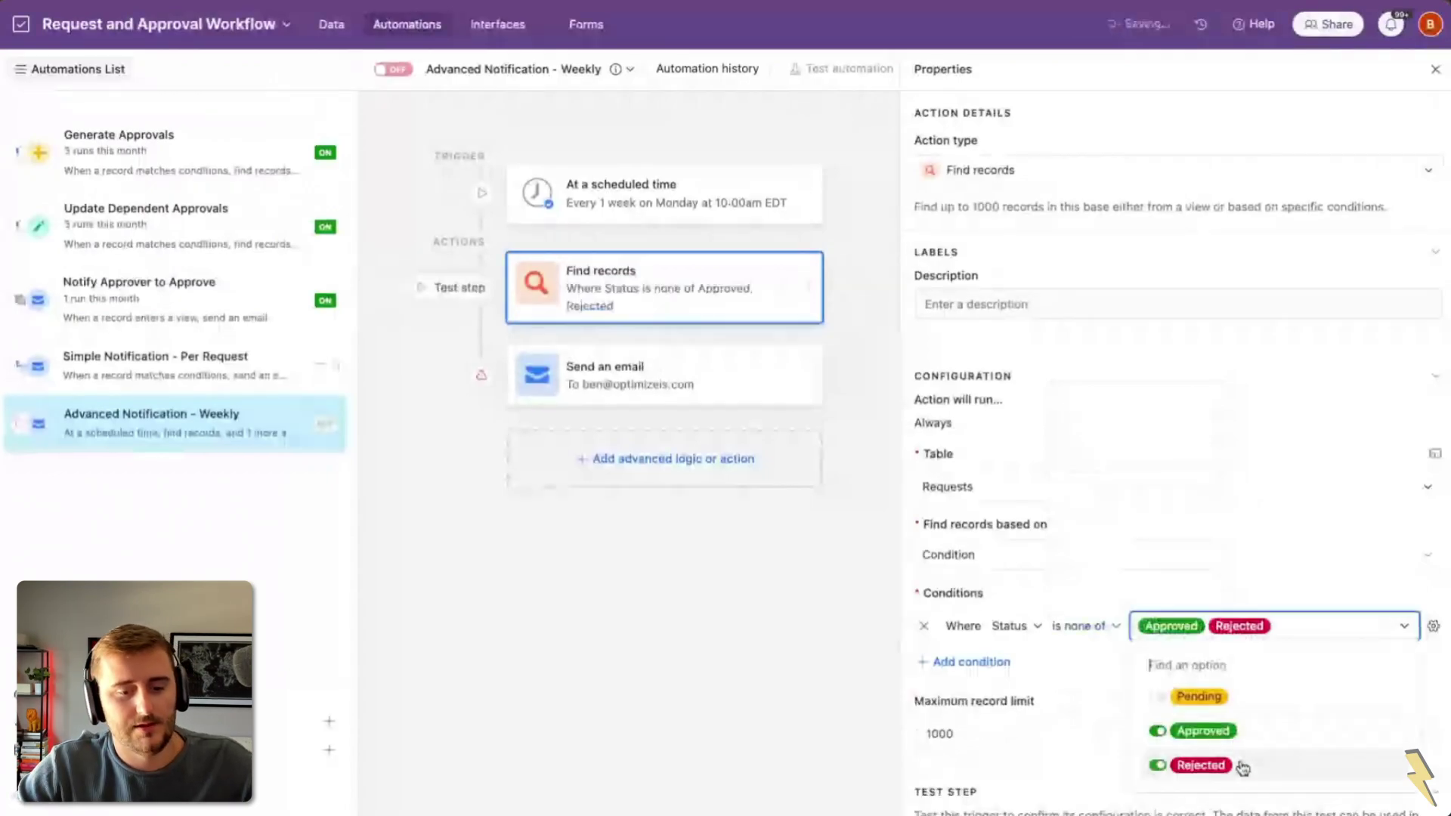
click(1092, 598)
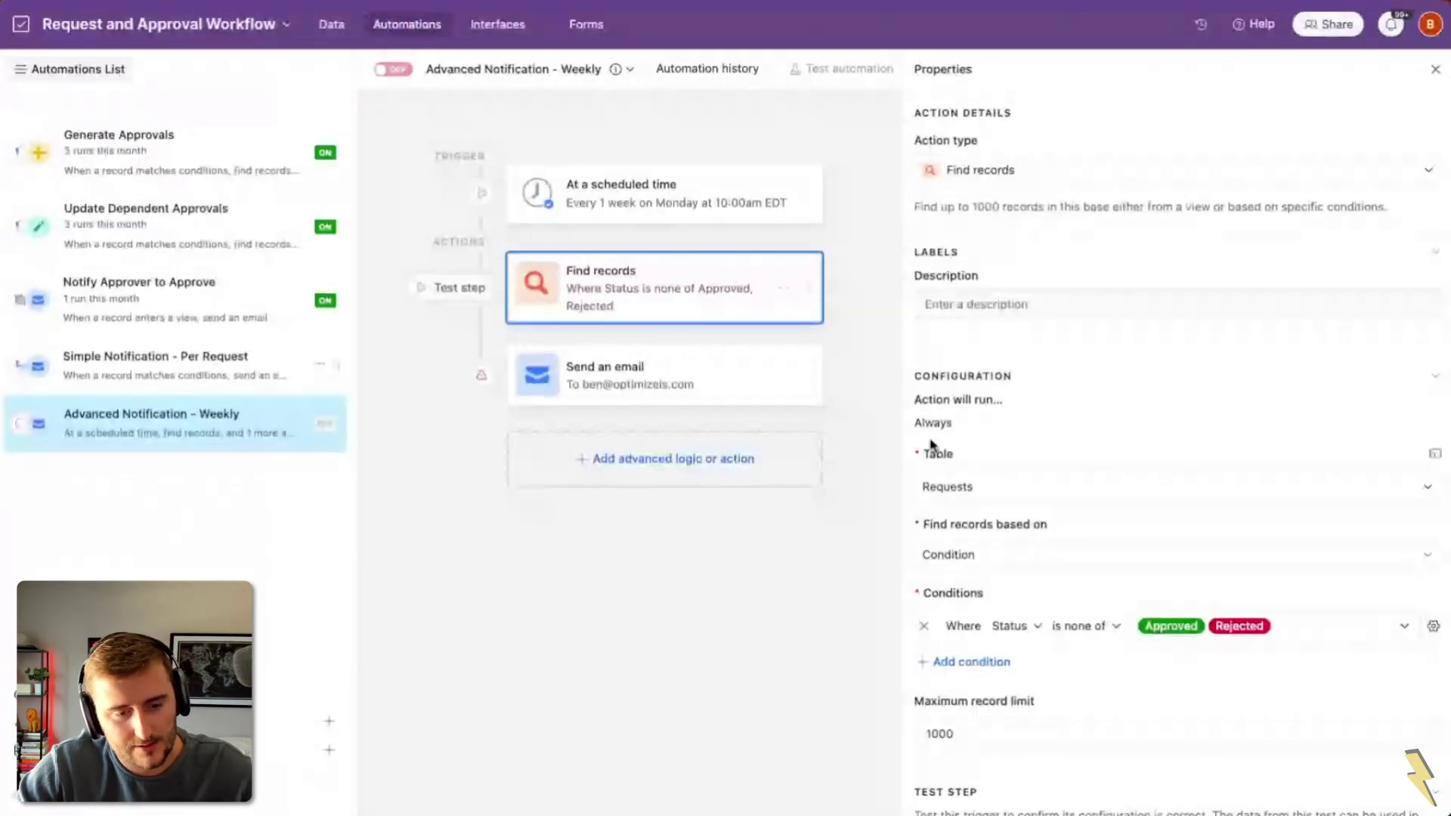
Step: Switch to the Requests (Simple) interface and open pending request REQ-001
click(660, 360)
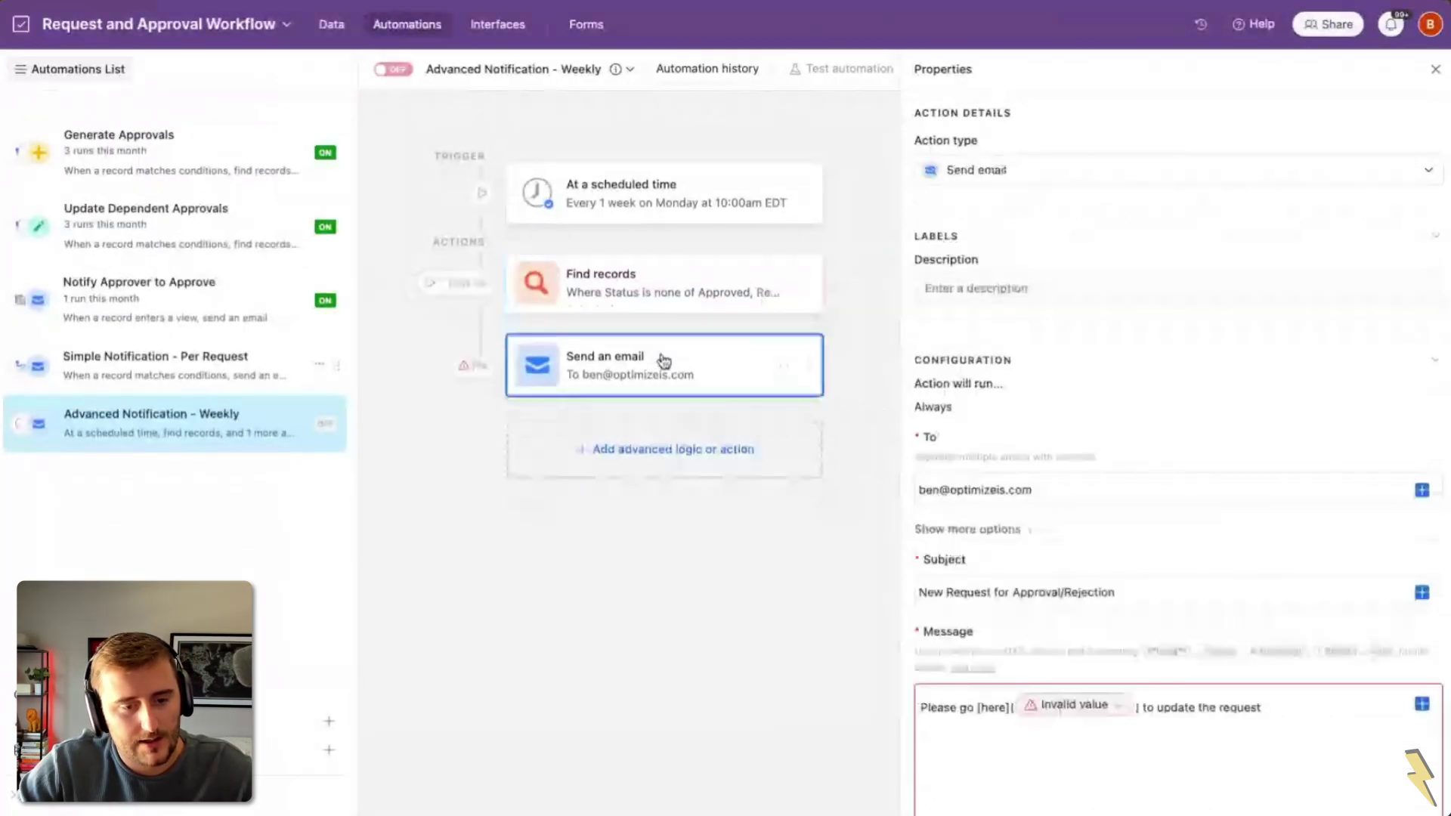
scroll(1137, 533, down, 3)
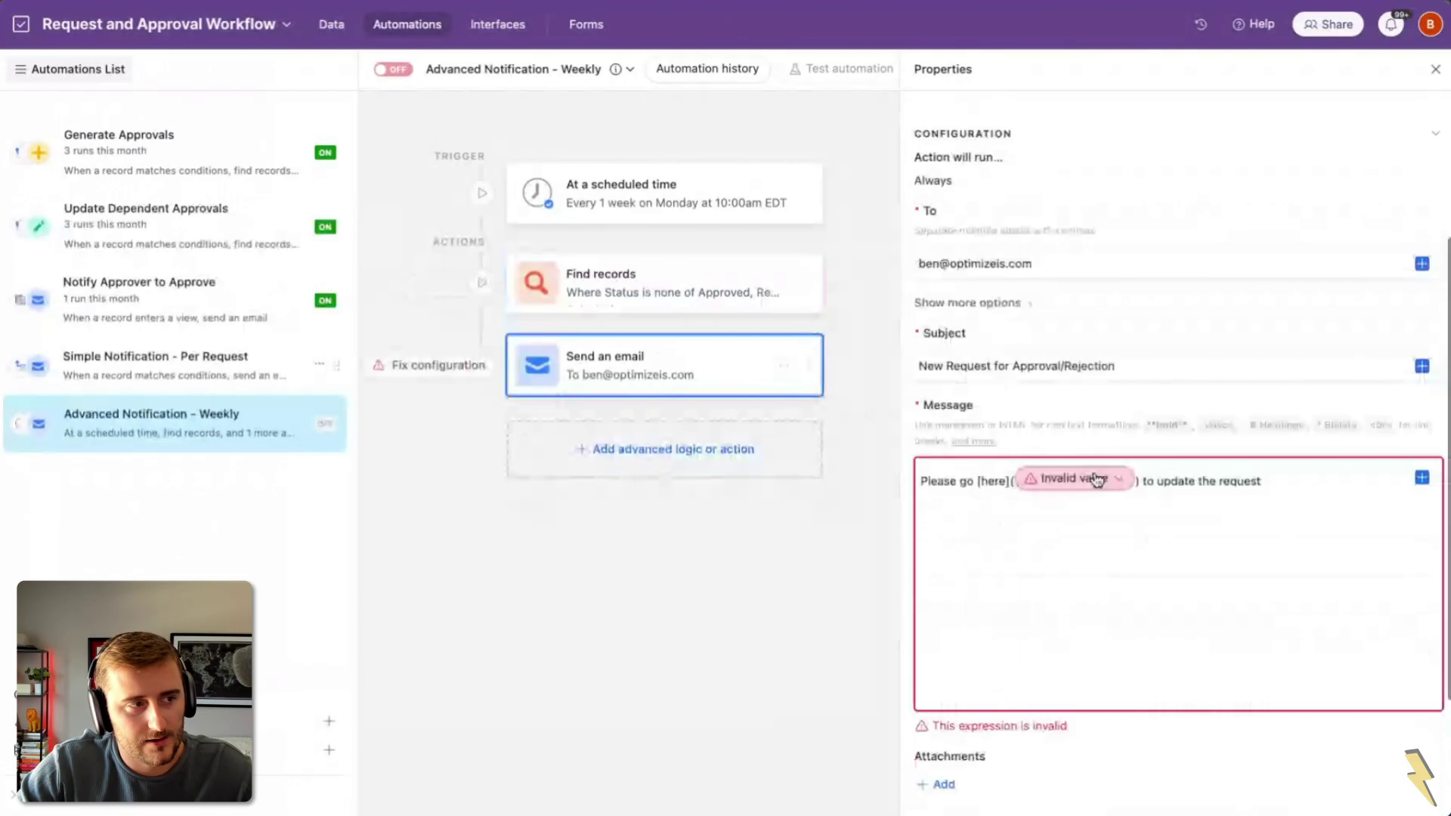
click(521, 27)
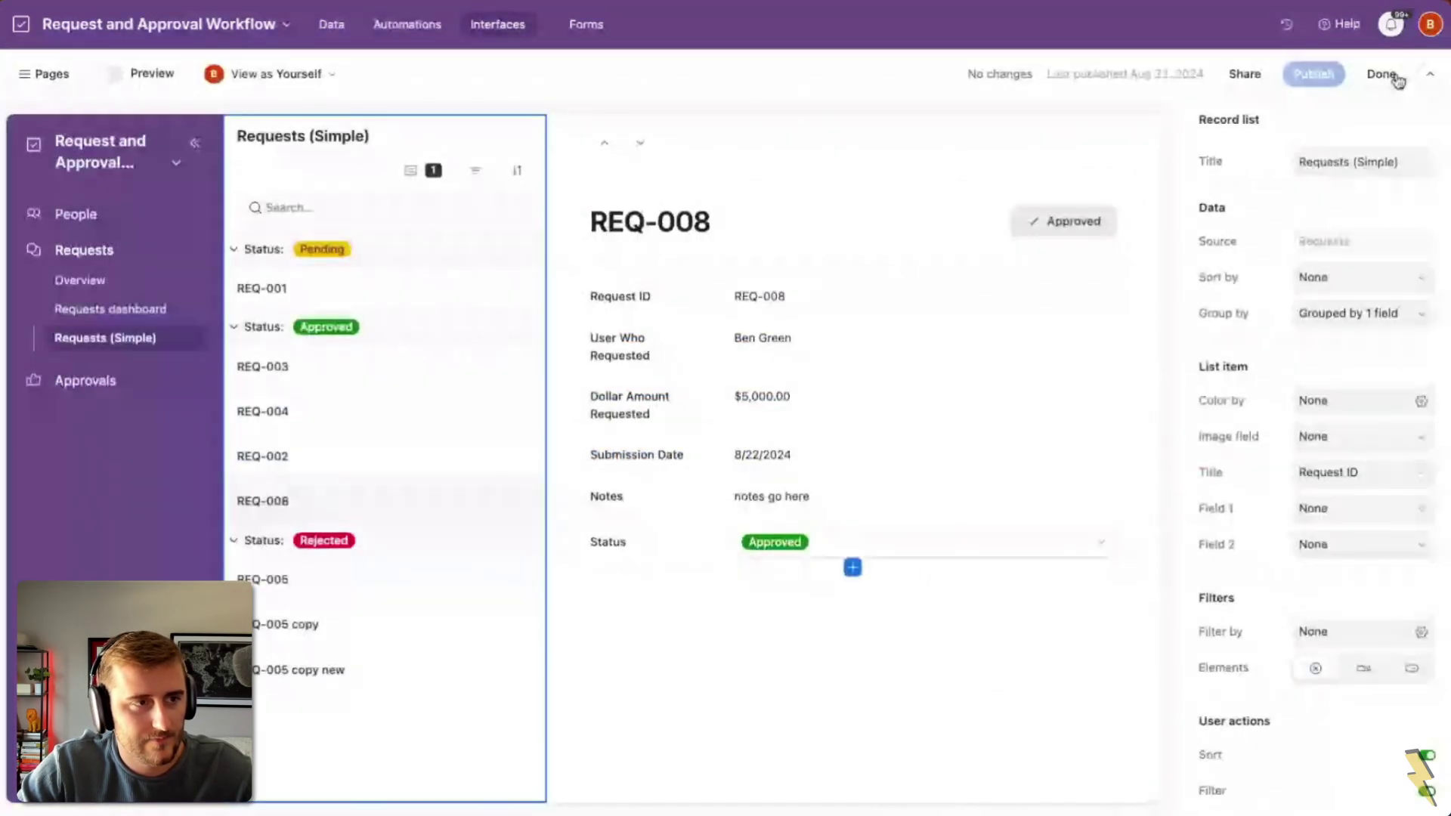
click(1396, 78)
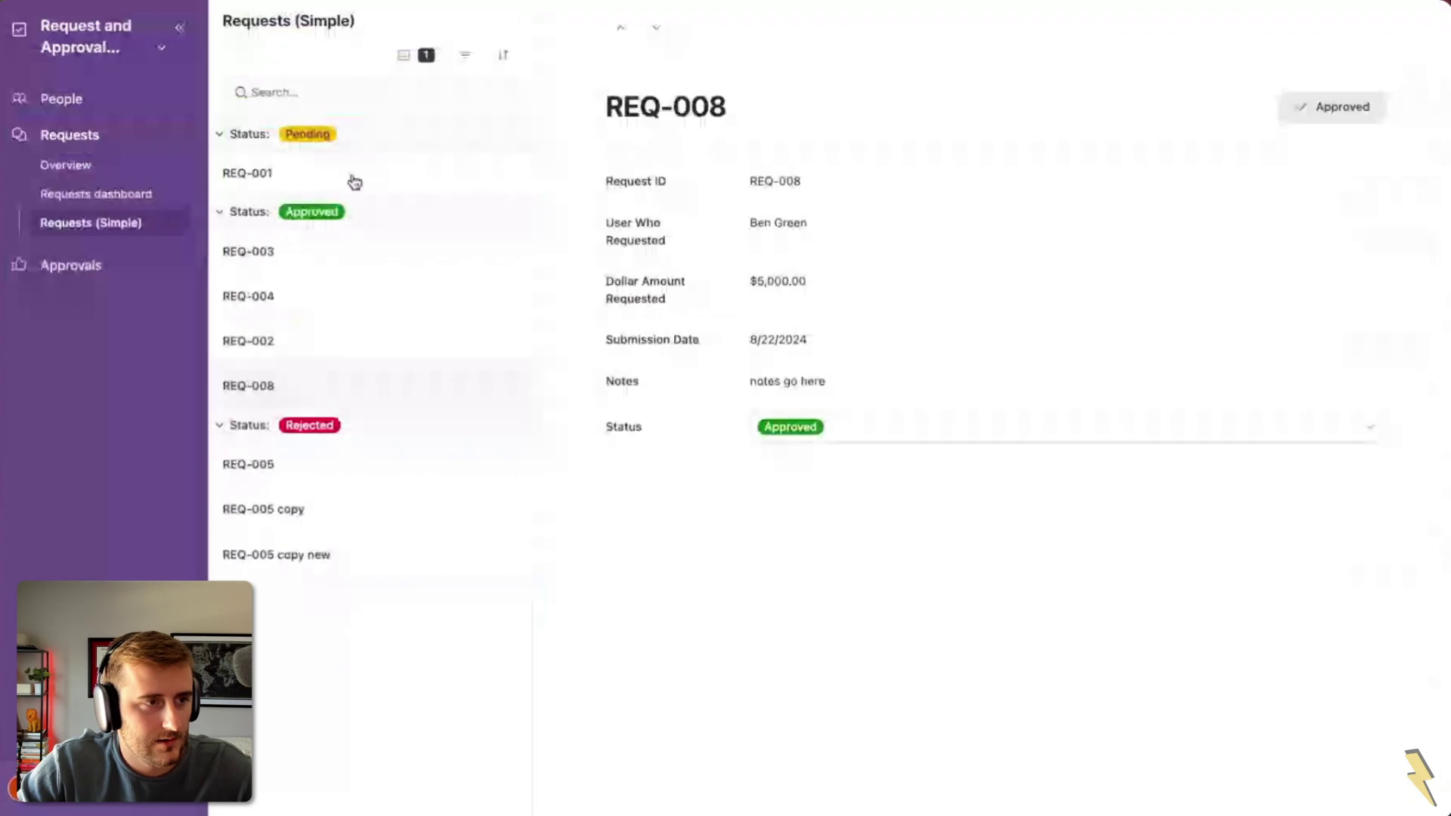
click(354, 182)
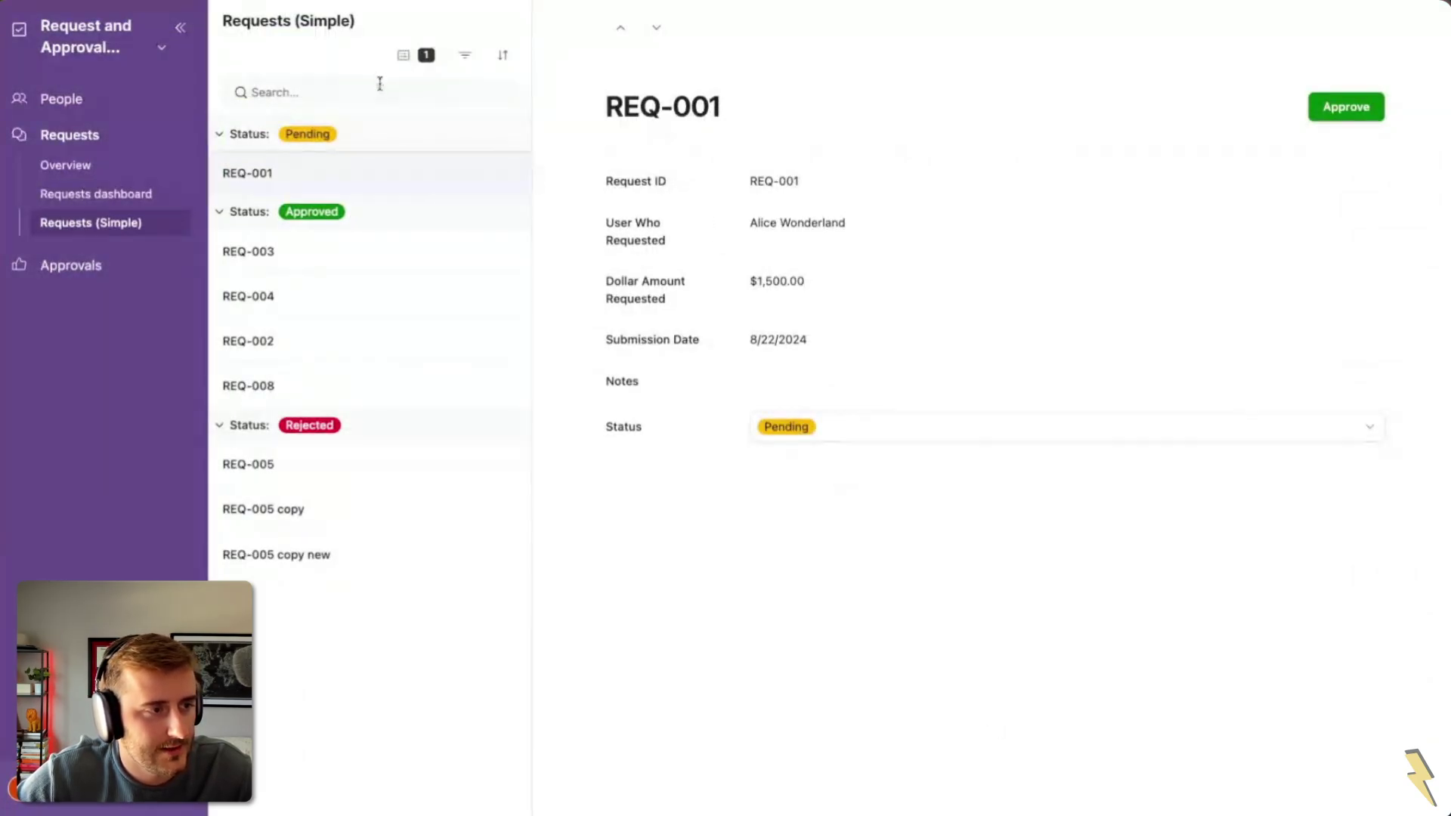
Step: Paste the page link into the search box, cut it, and return to the data view
click(380, 85)
key(ctrl+v)
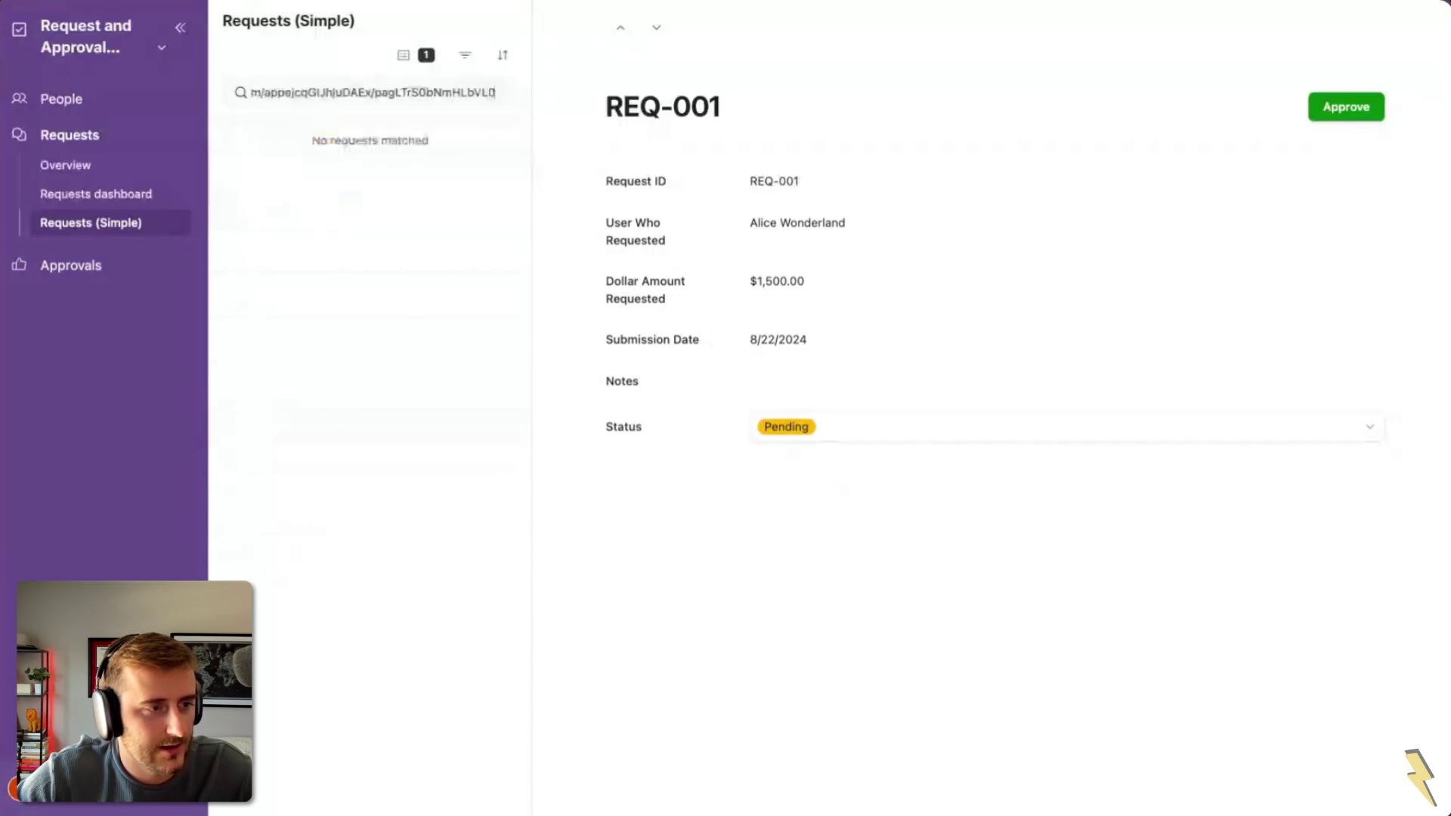
double_click(399, 92)
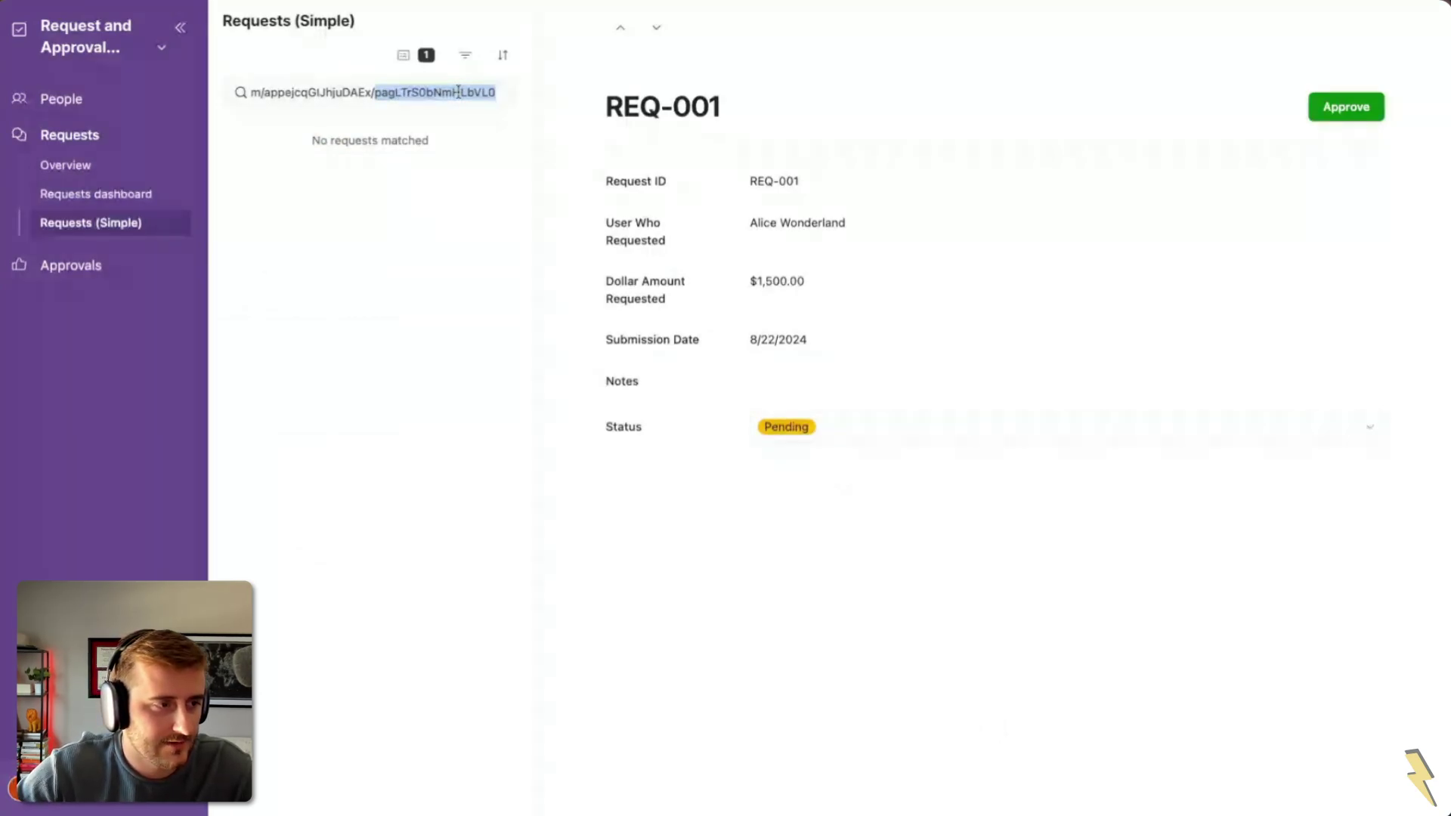
key(super+a)
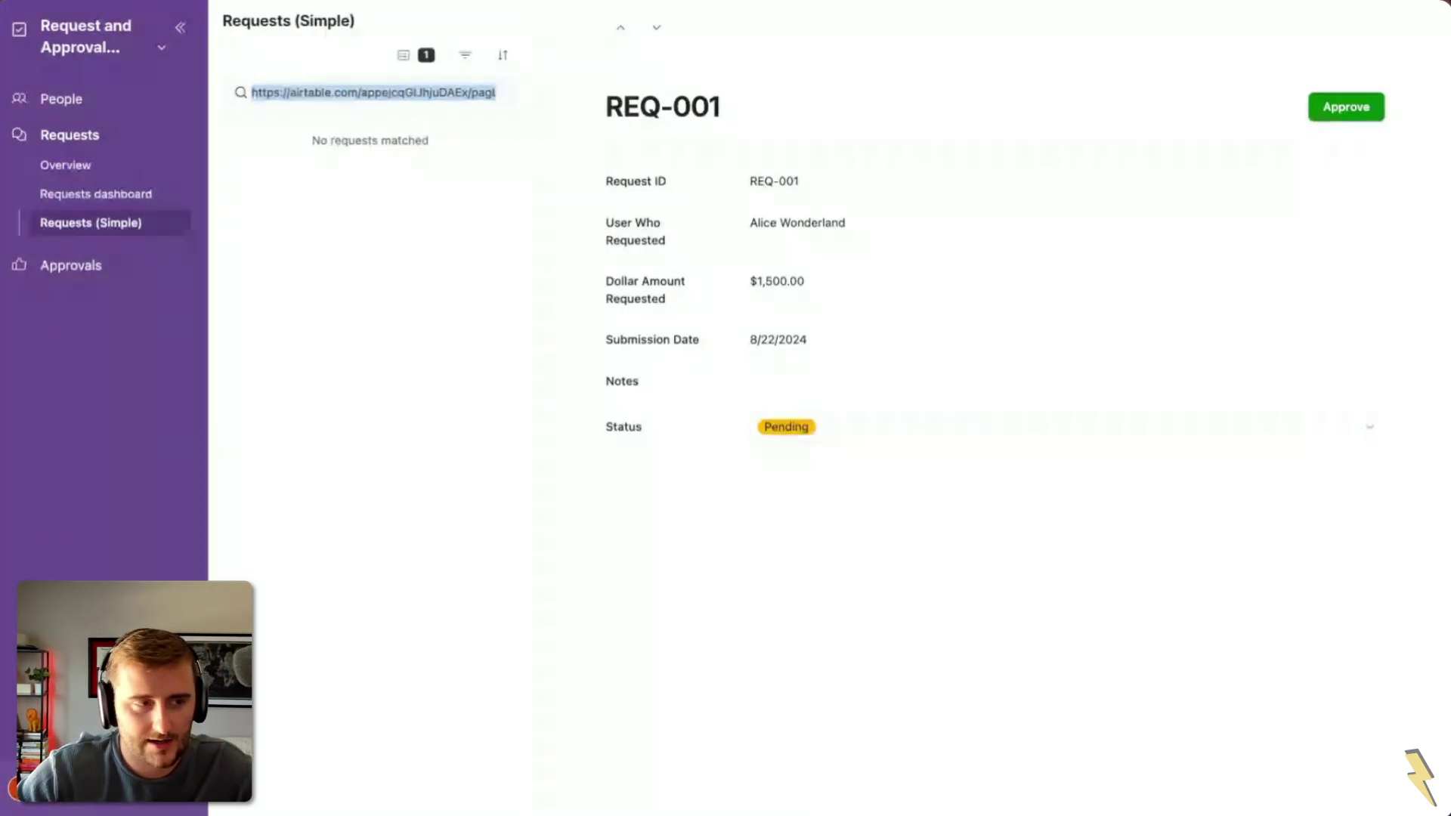
key(BackSpace)
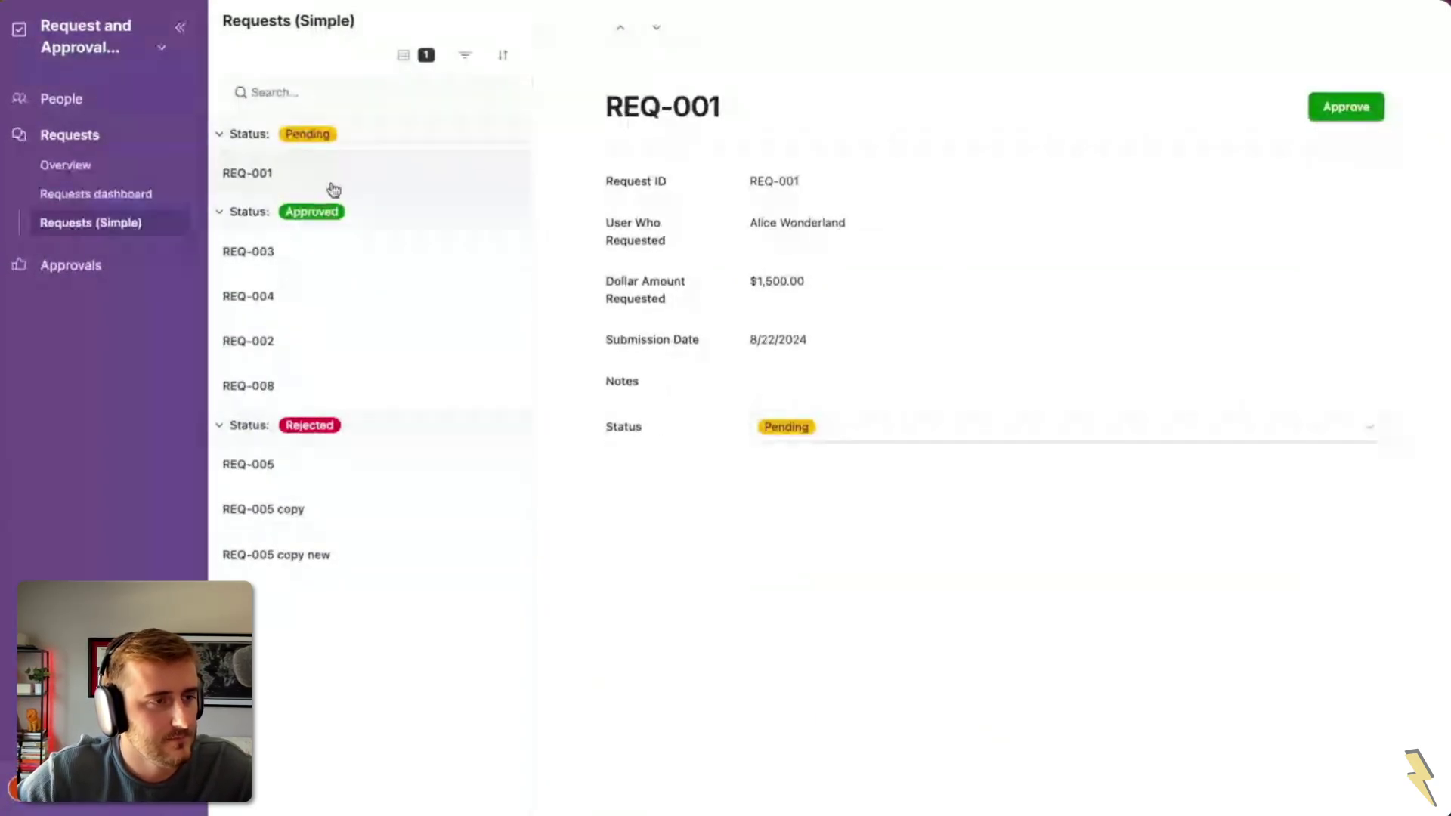
click(423, 96)
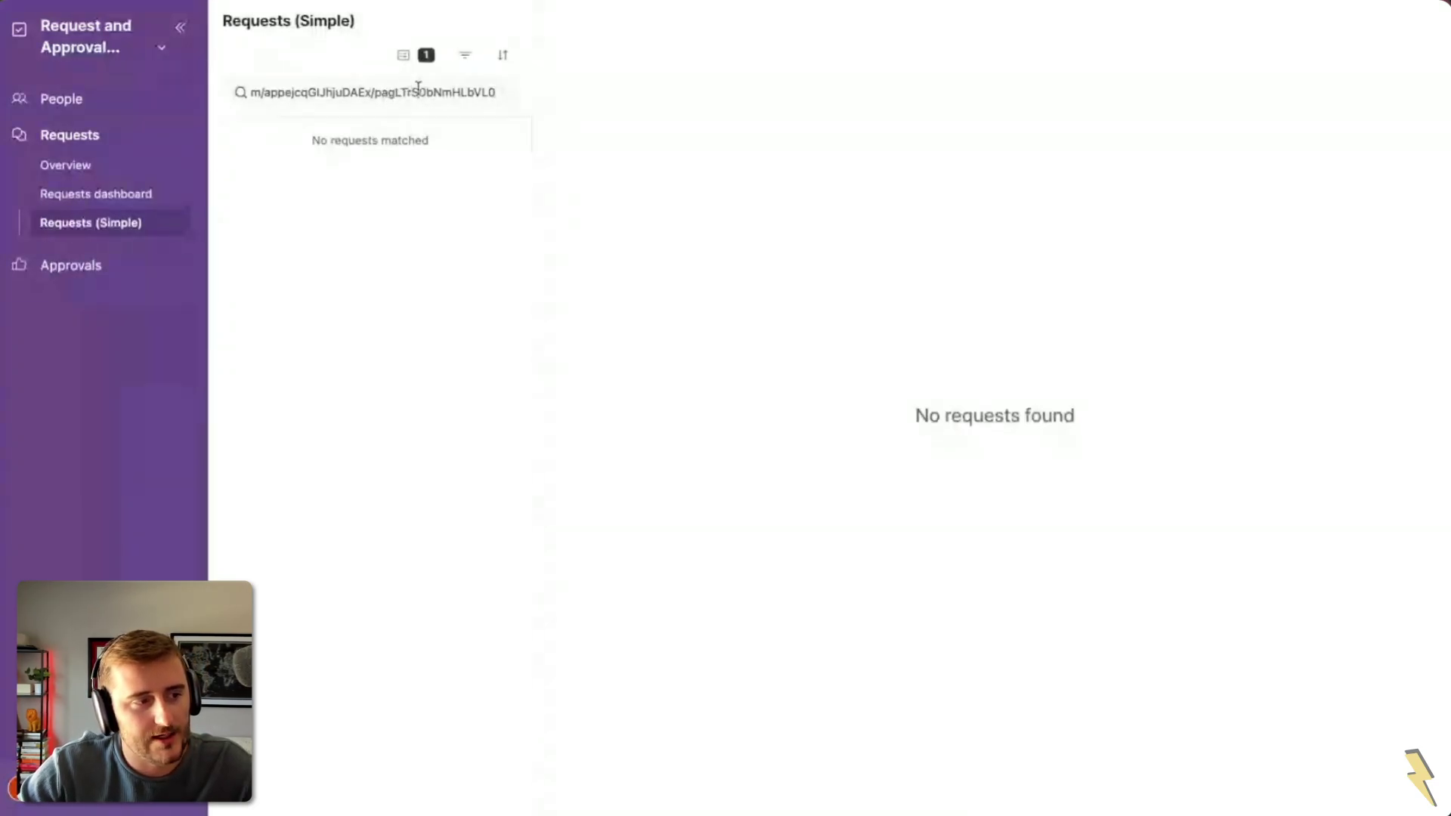
double_click(418, 90)
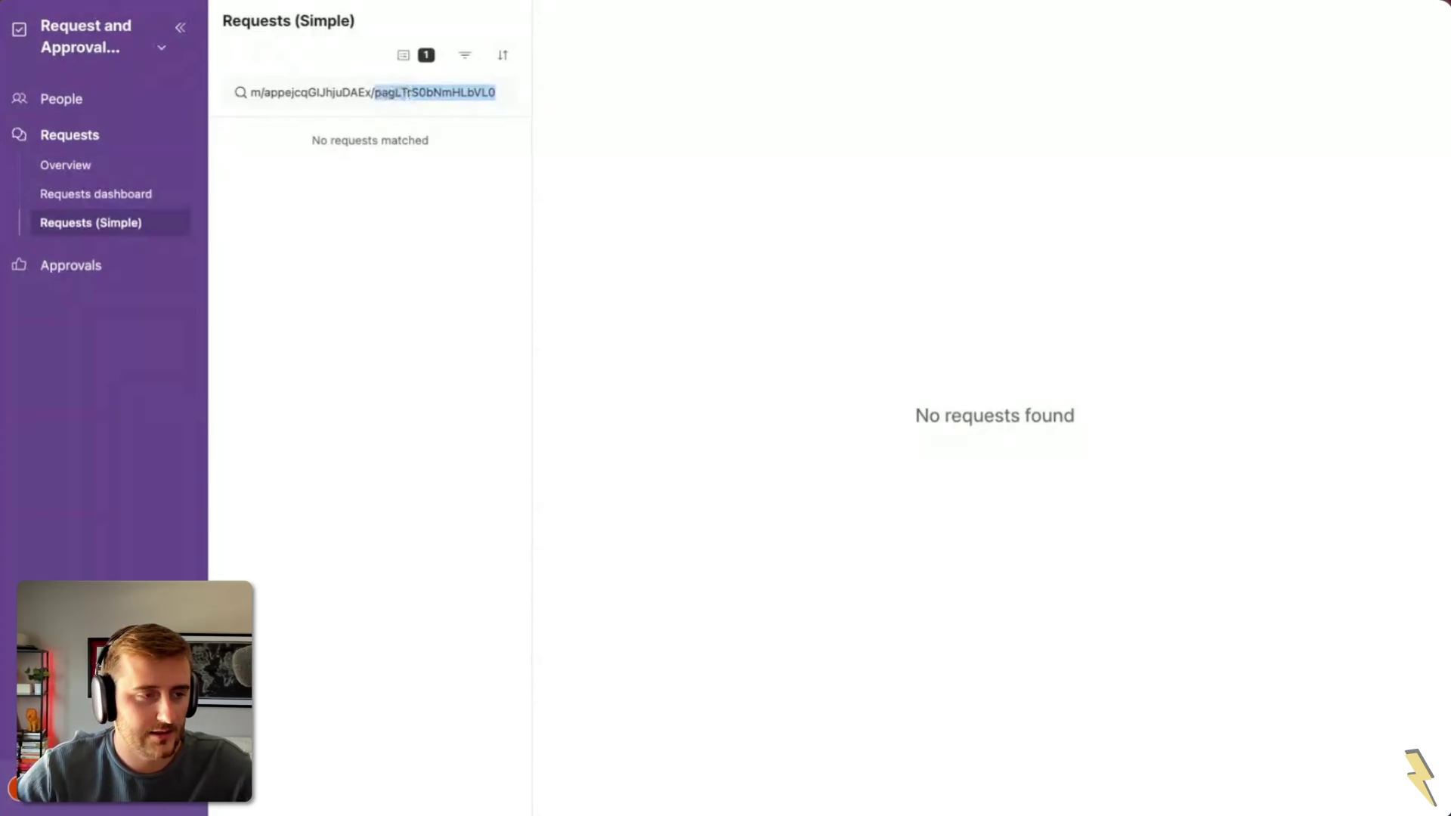
key(super+a)
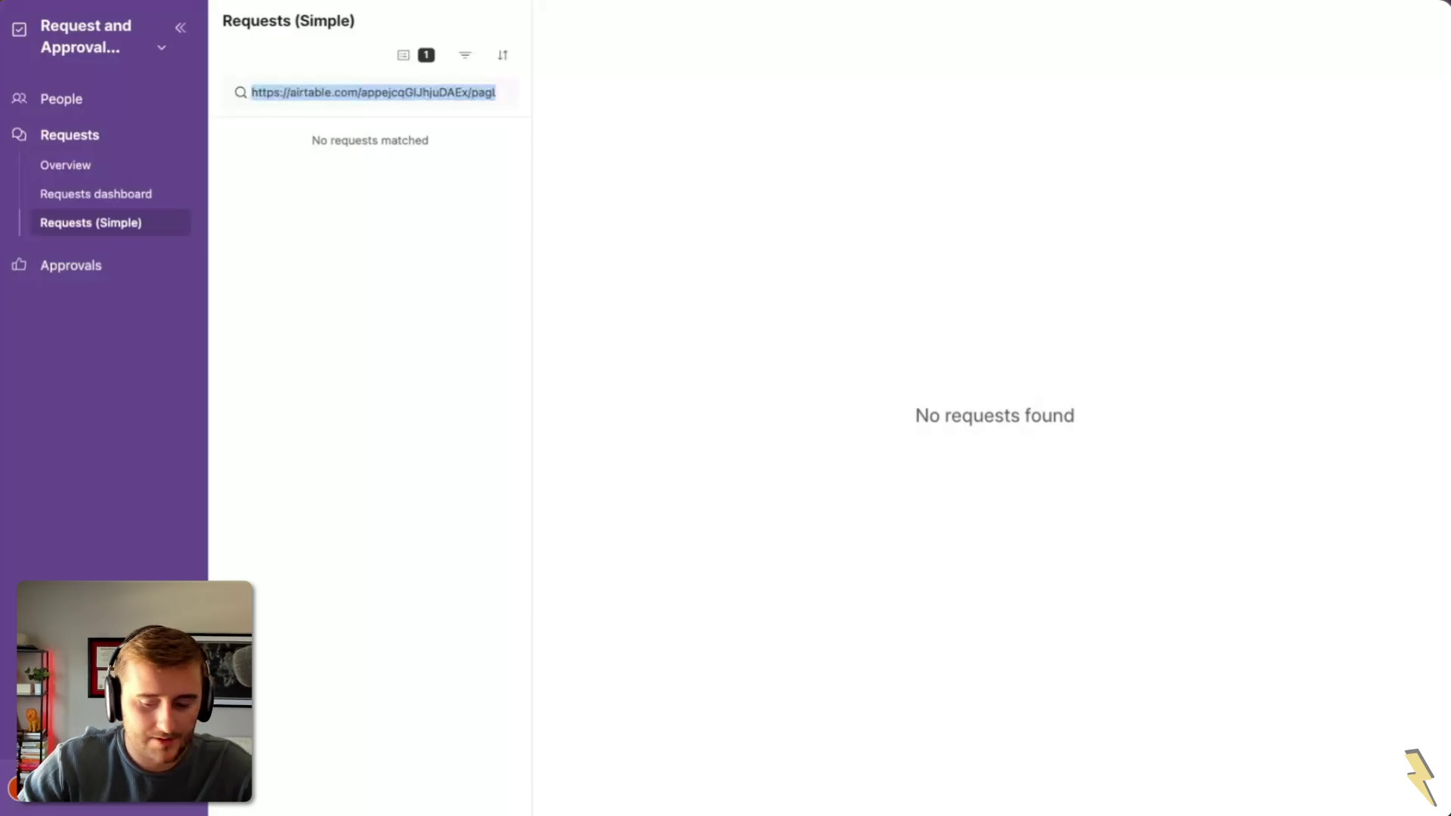
key(BackSpace)
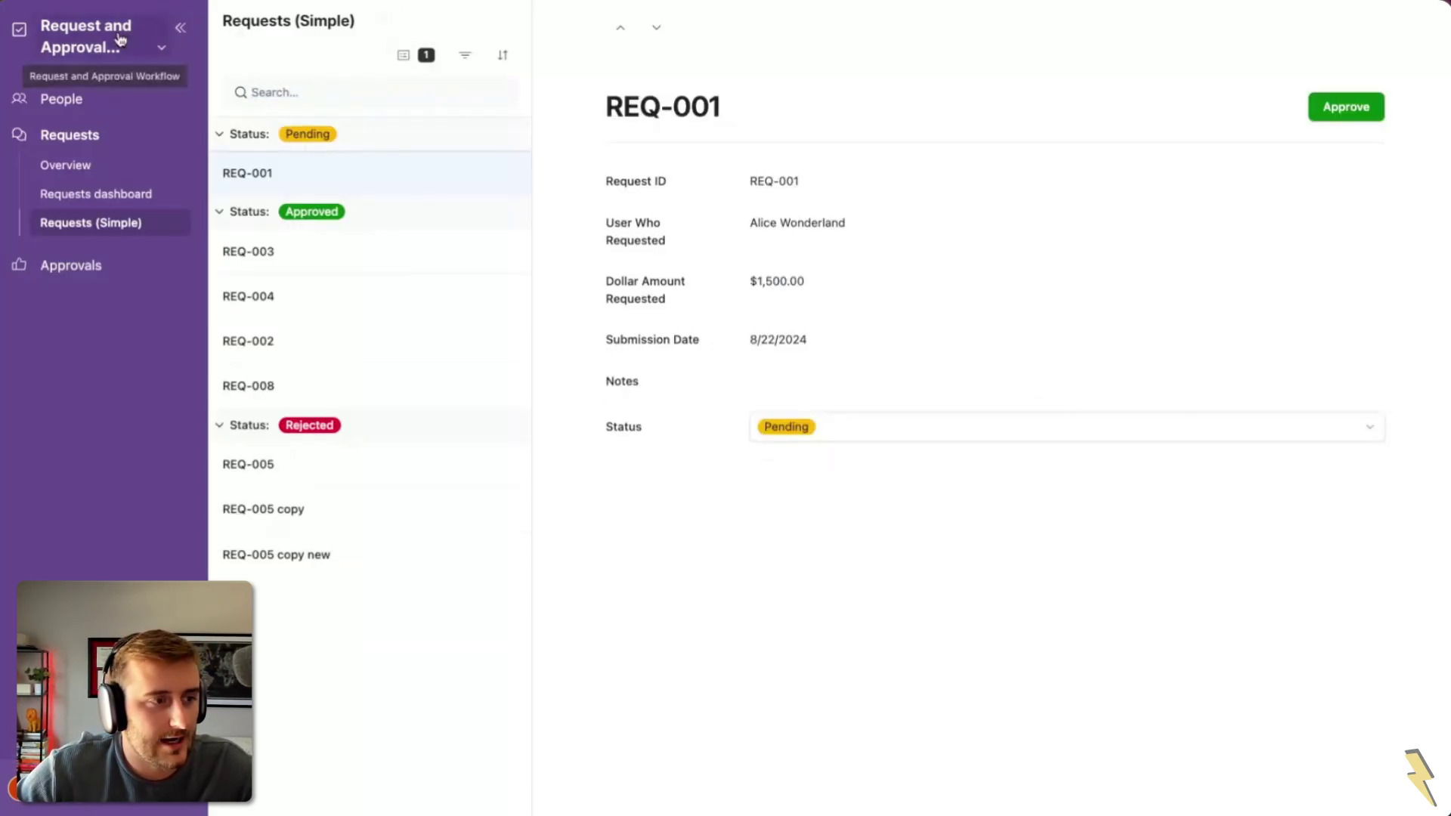
click(162, 48)
click(154, 135)
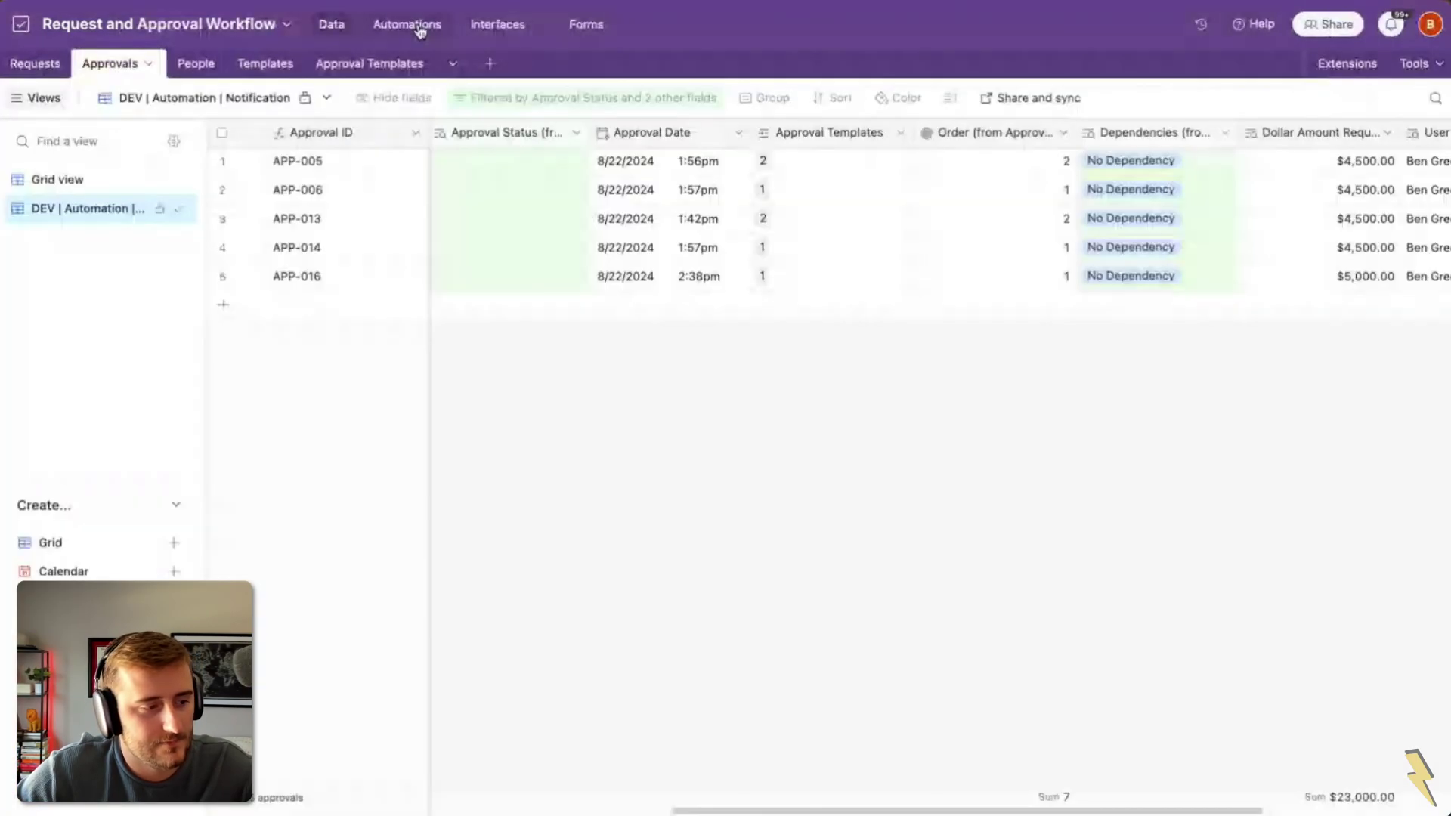
Step: Replace the invalid message token with the interface page link and change 'request' to 'requests'
click(420, 29)
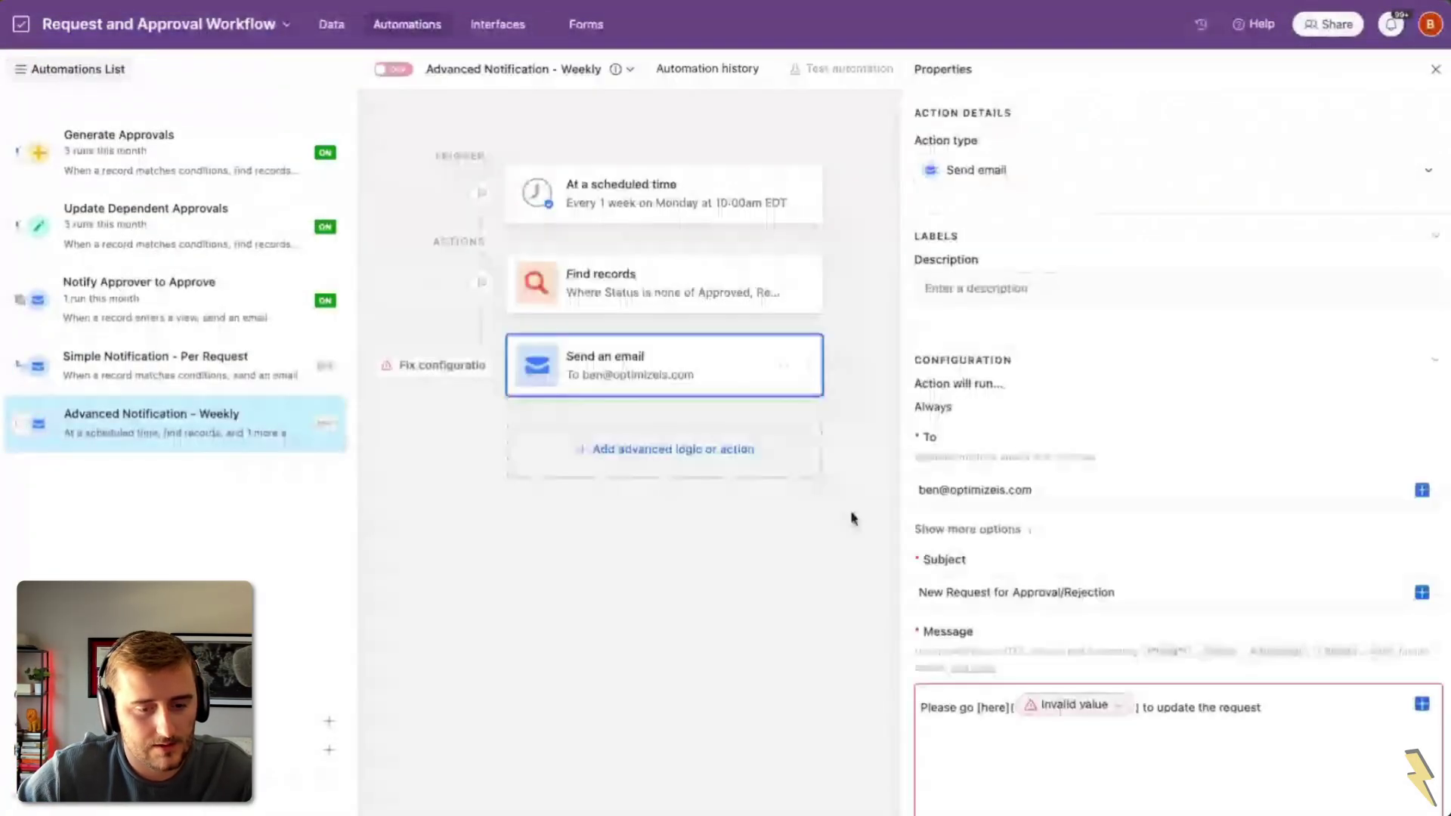
scroll(1083, 549, down, 3)
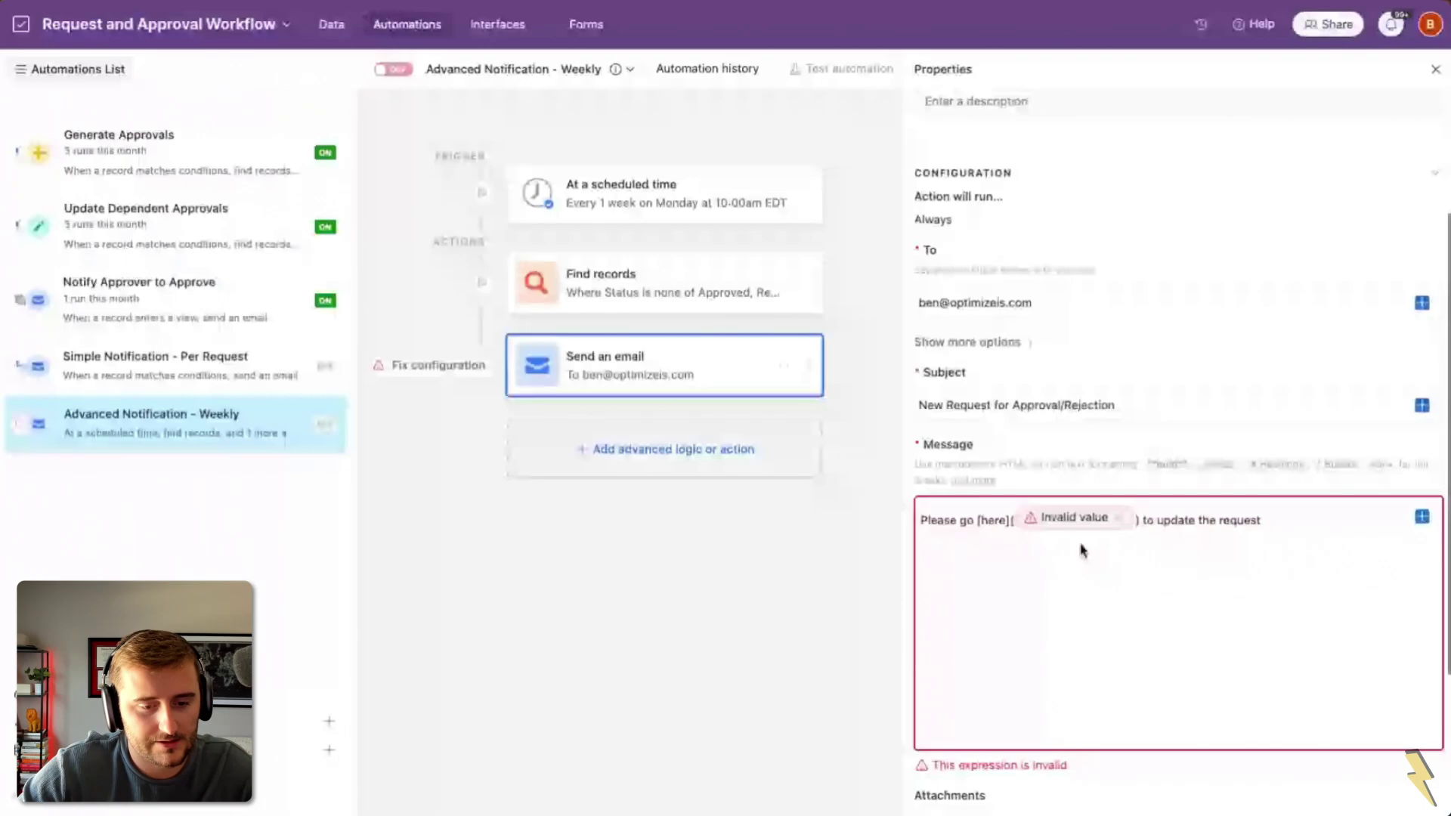
click(1120, 517)
click(1092, 670)
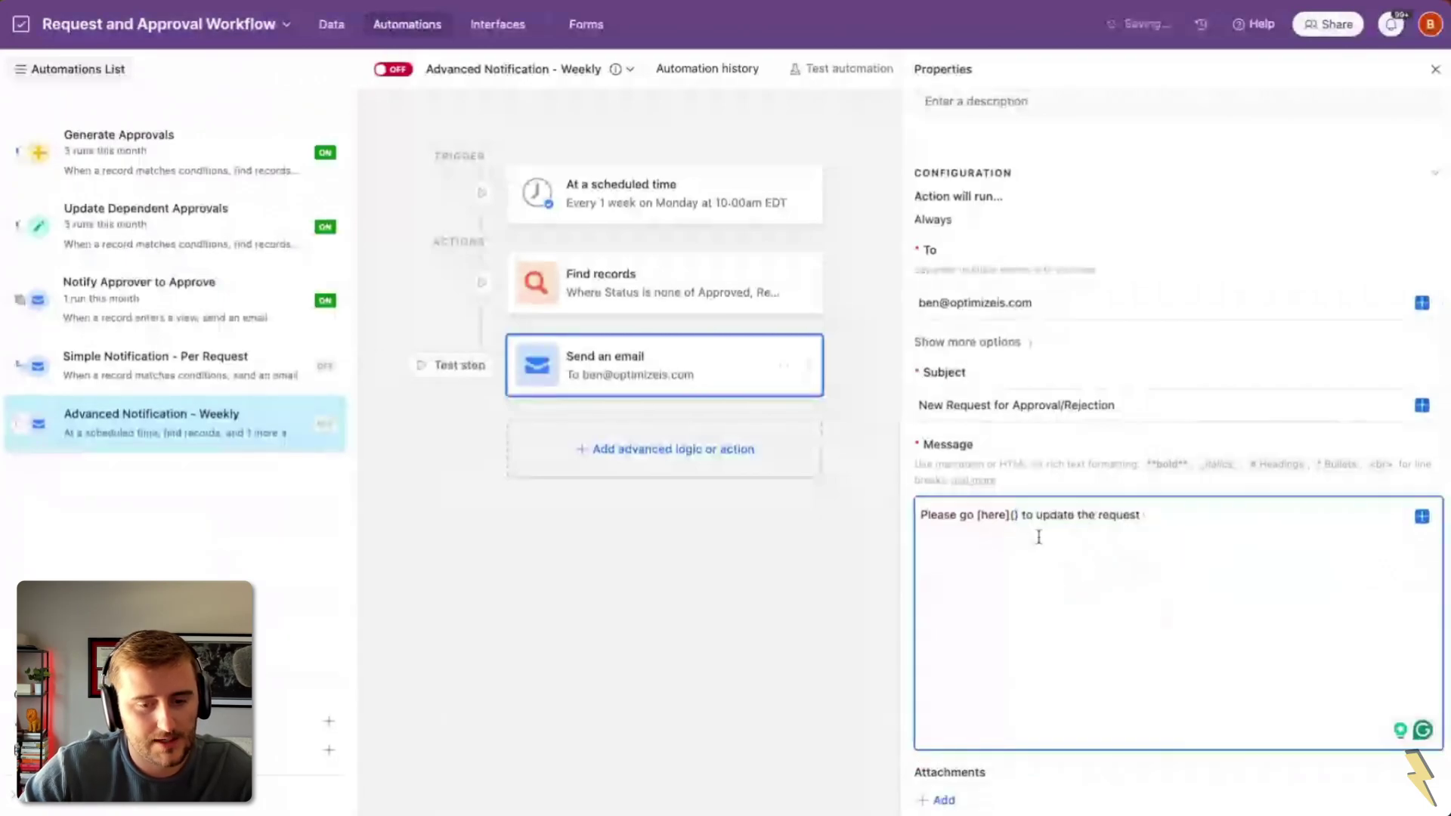
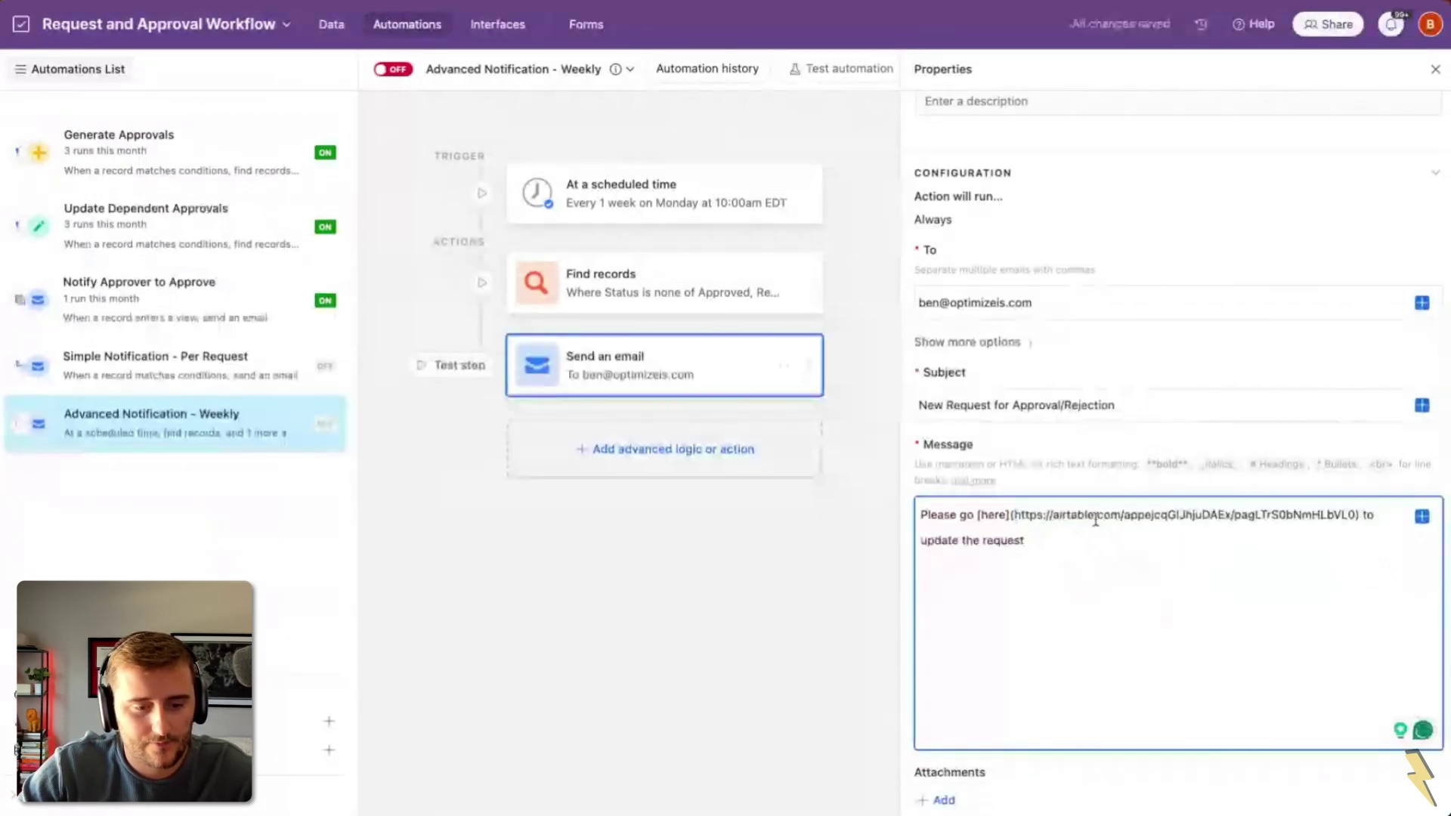
click(1039, 535)
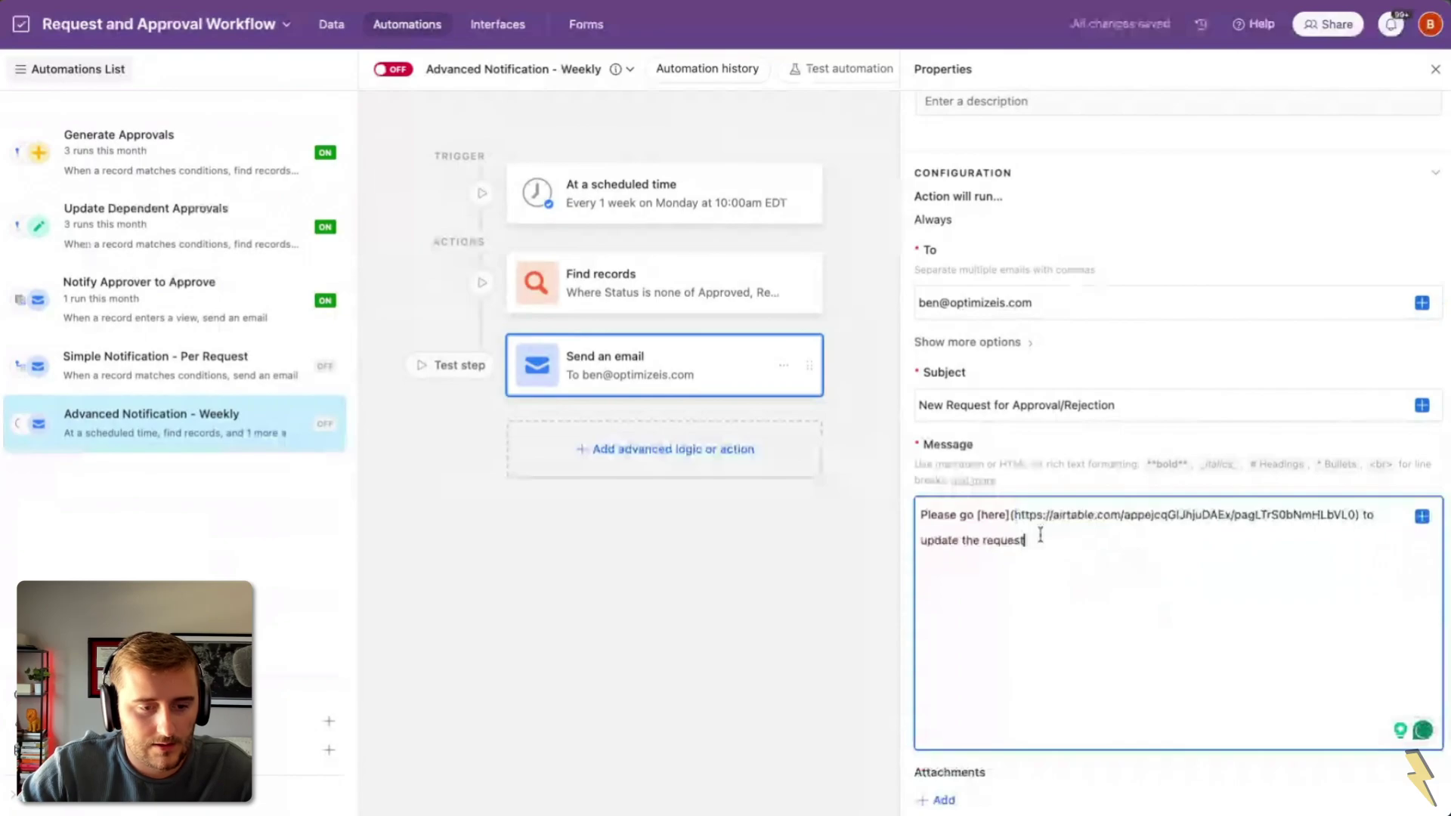
text(s)
Step: Make the subject start with Find records' Length followed by 'Request(s) for Approval/Rejection'
double_click(923, 403)
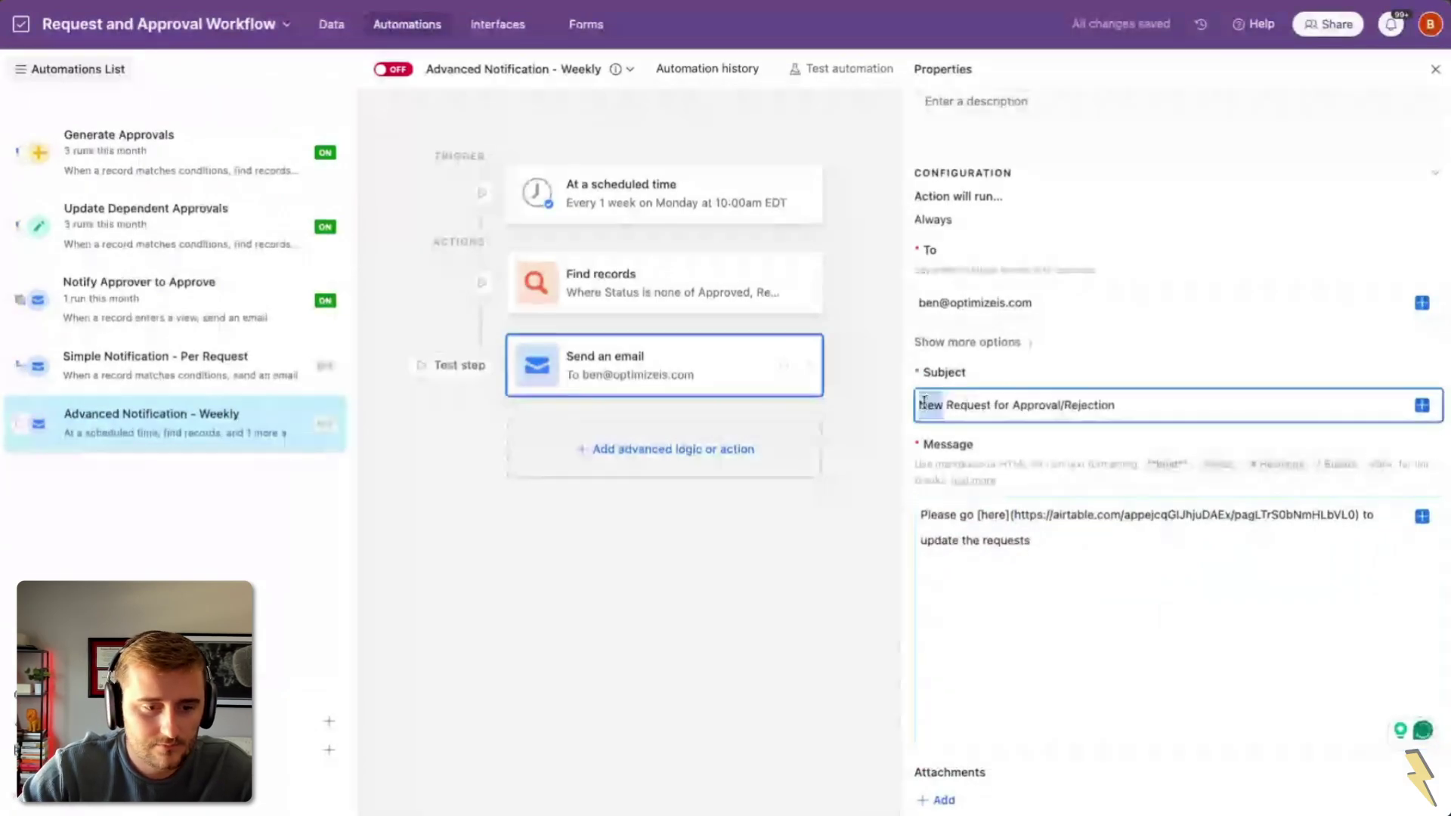
key(BackSpace)
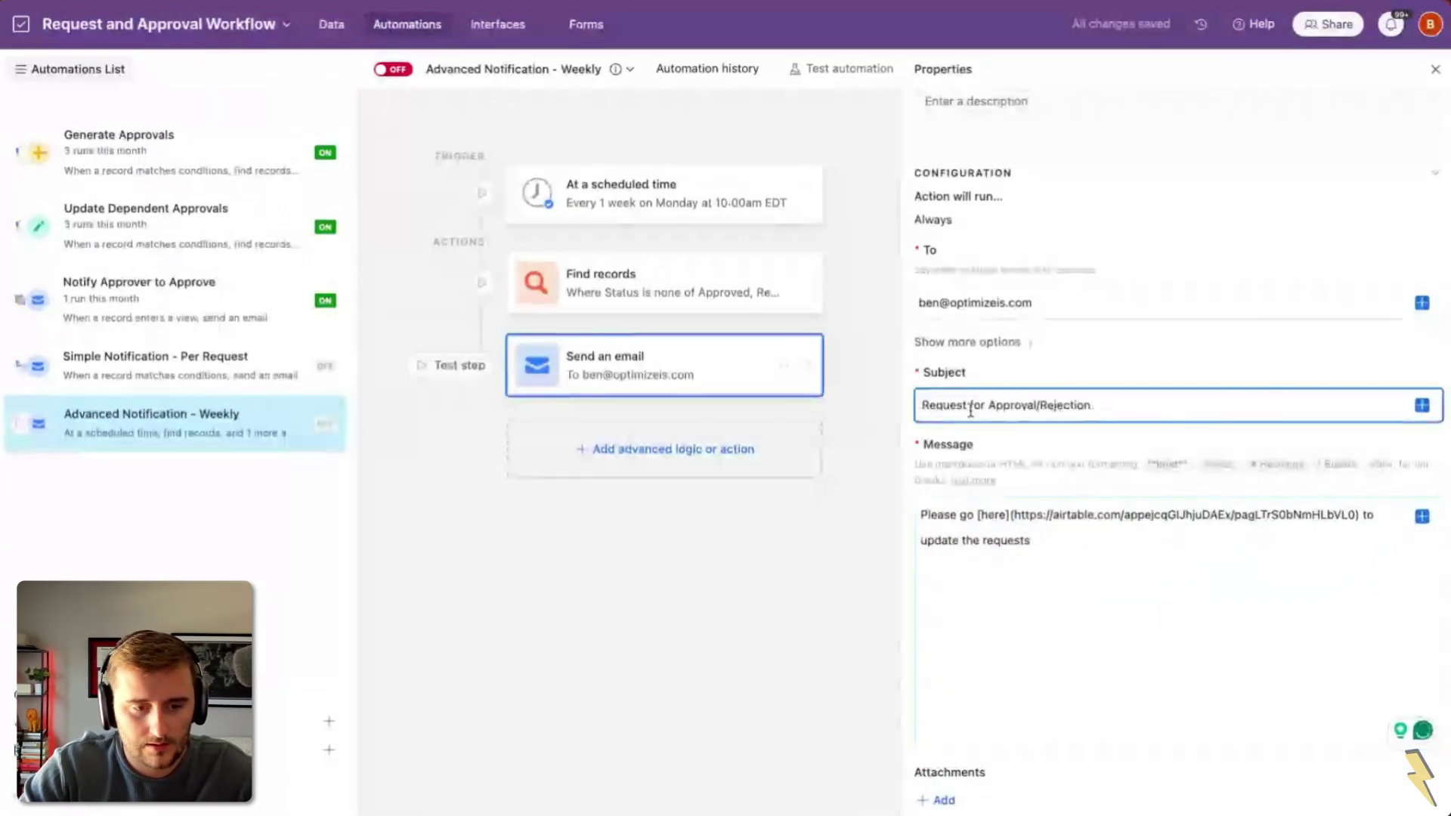
click(970, 405)
text((s))
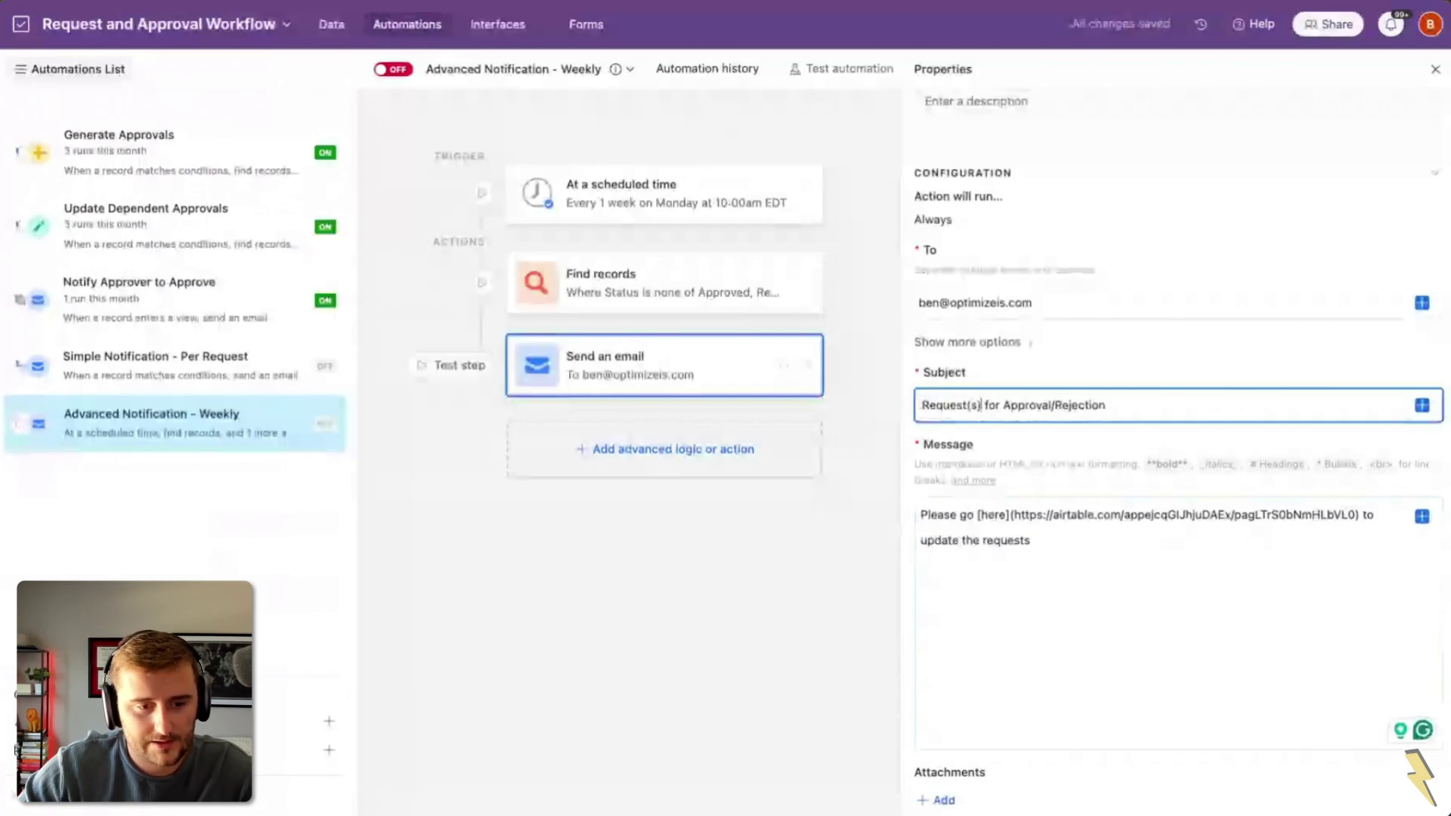
click(1421, 406)
click(1010, 557)
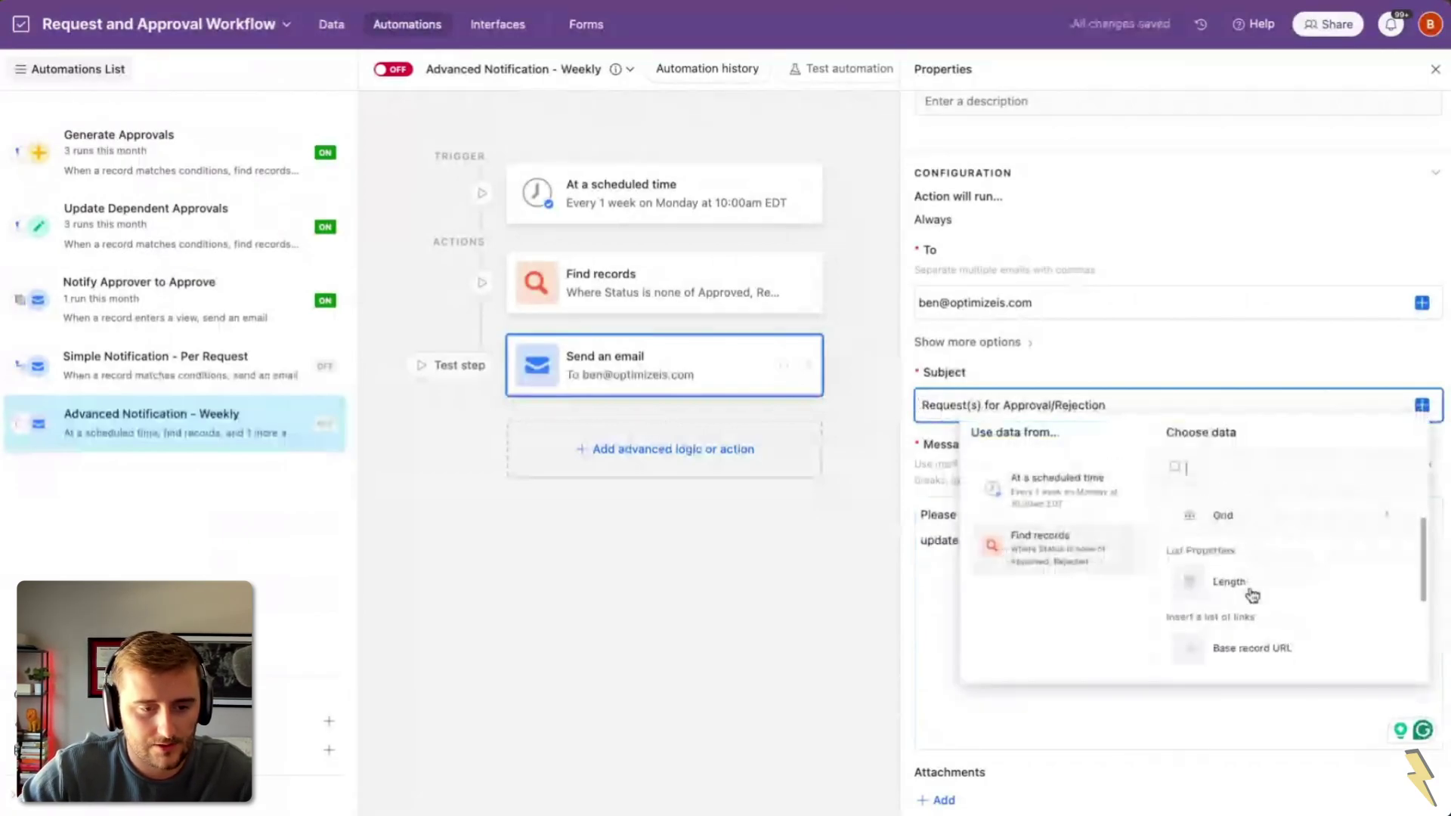
click(932, 400)
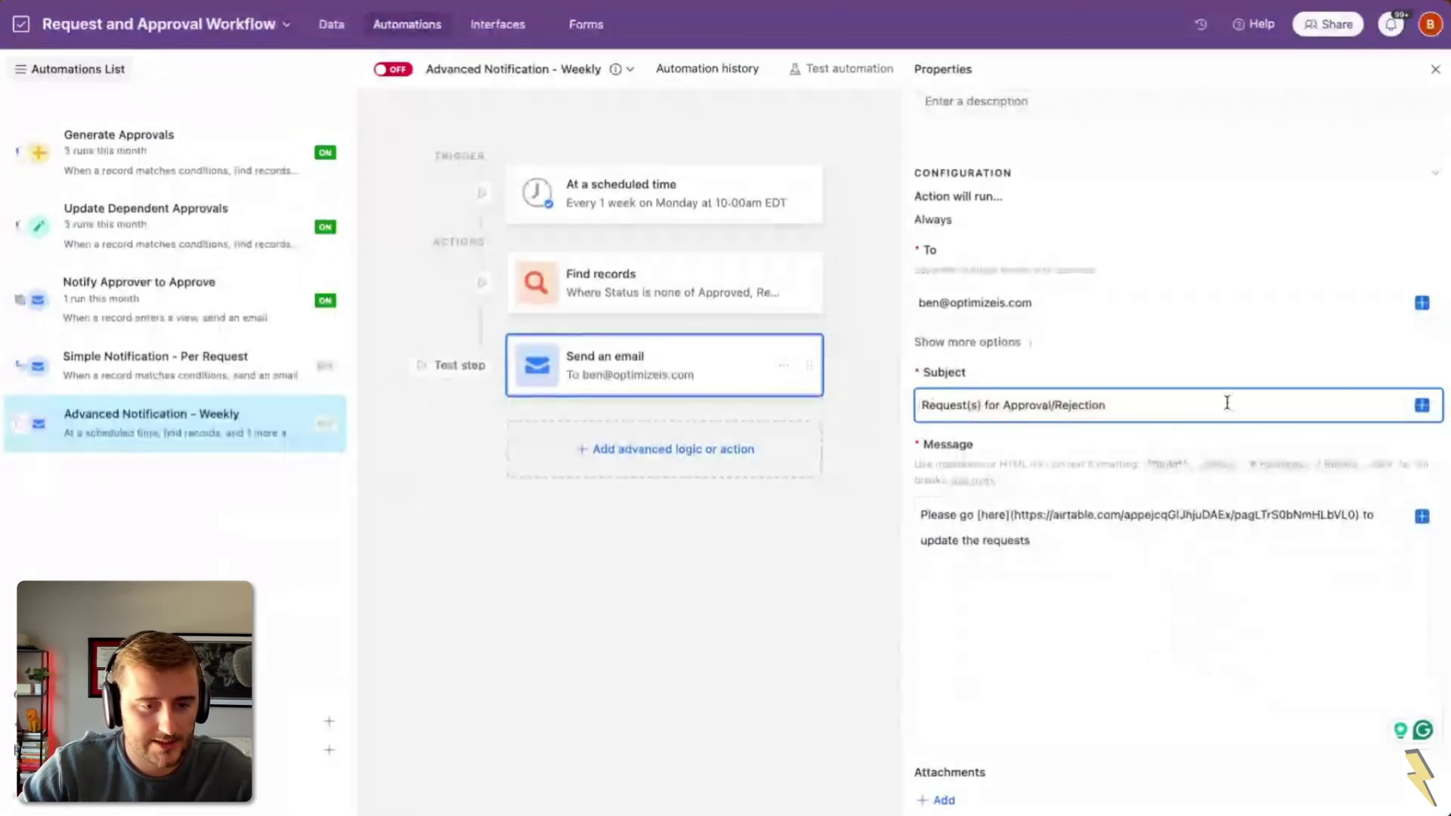
click(1421, 406)
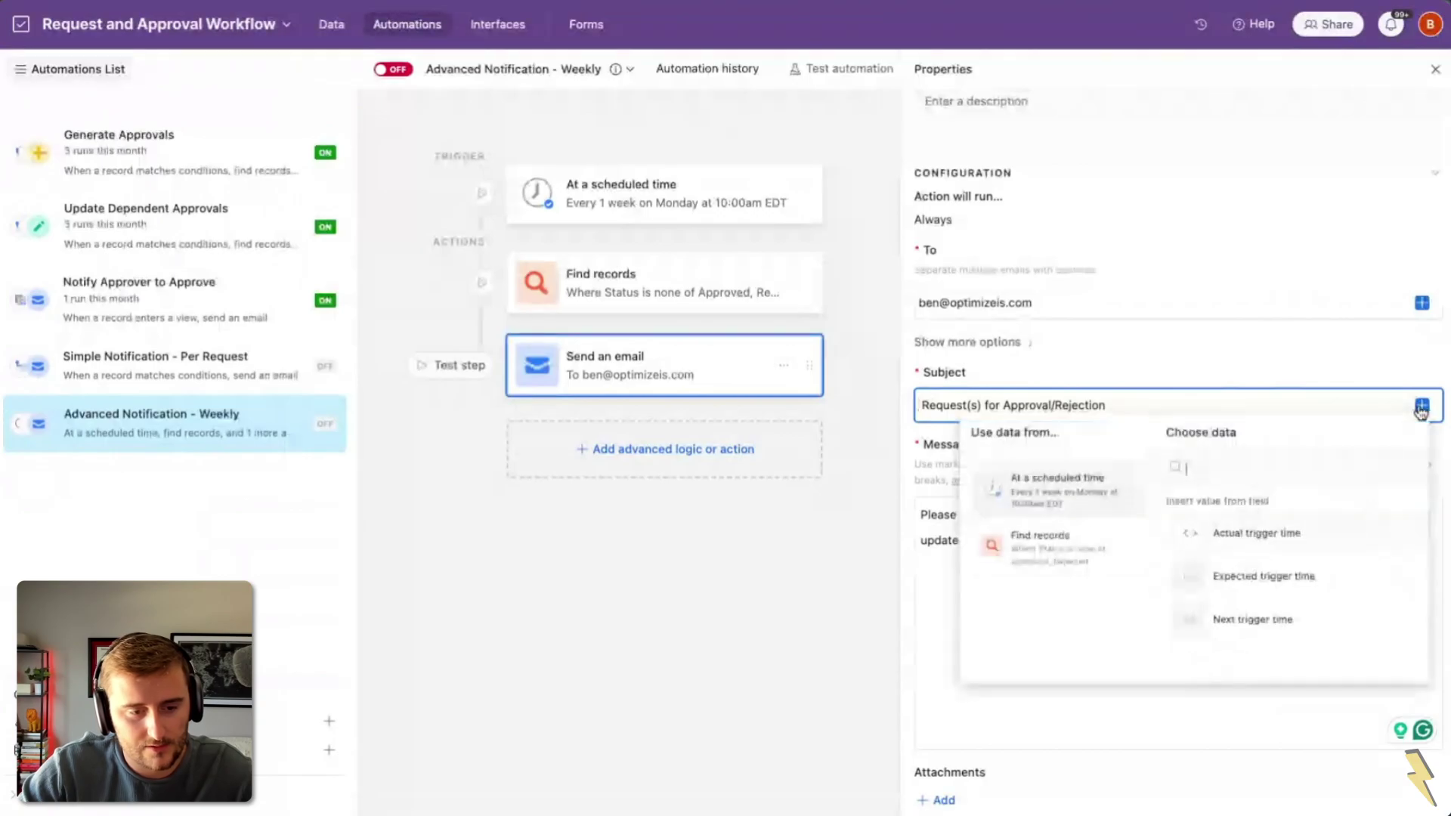
click(1114, 565)
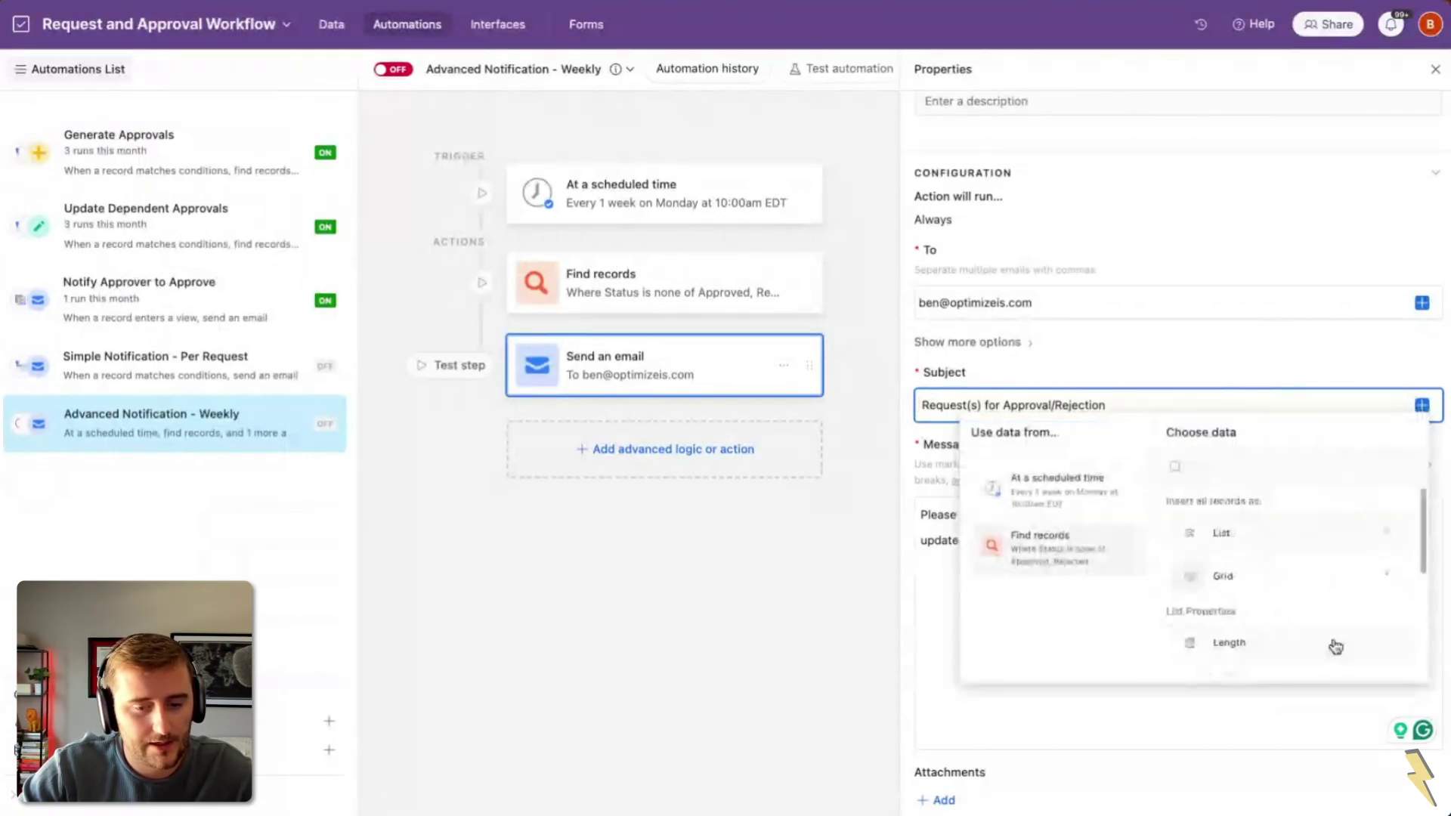
scroll(1330, 644, down, 1)
click(1269, 629)
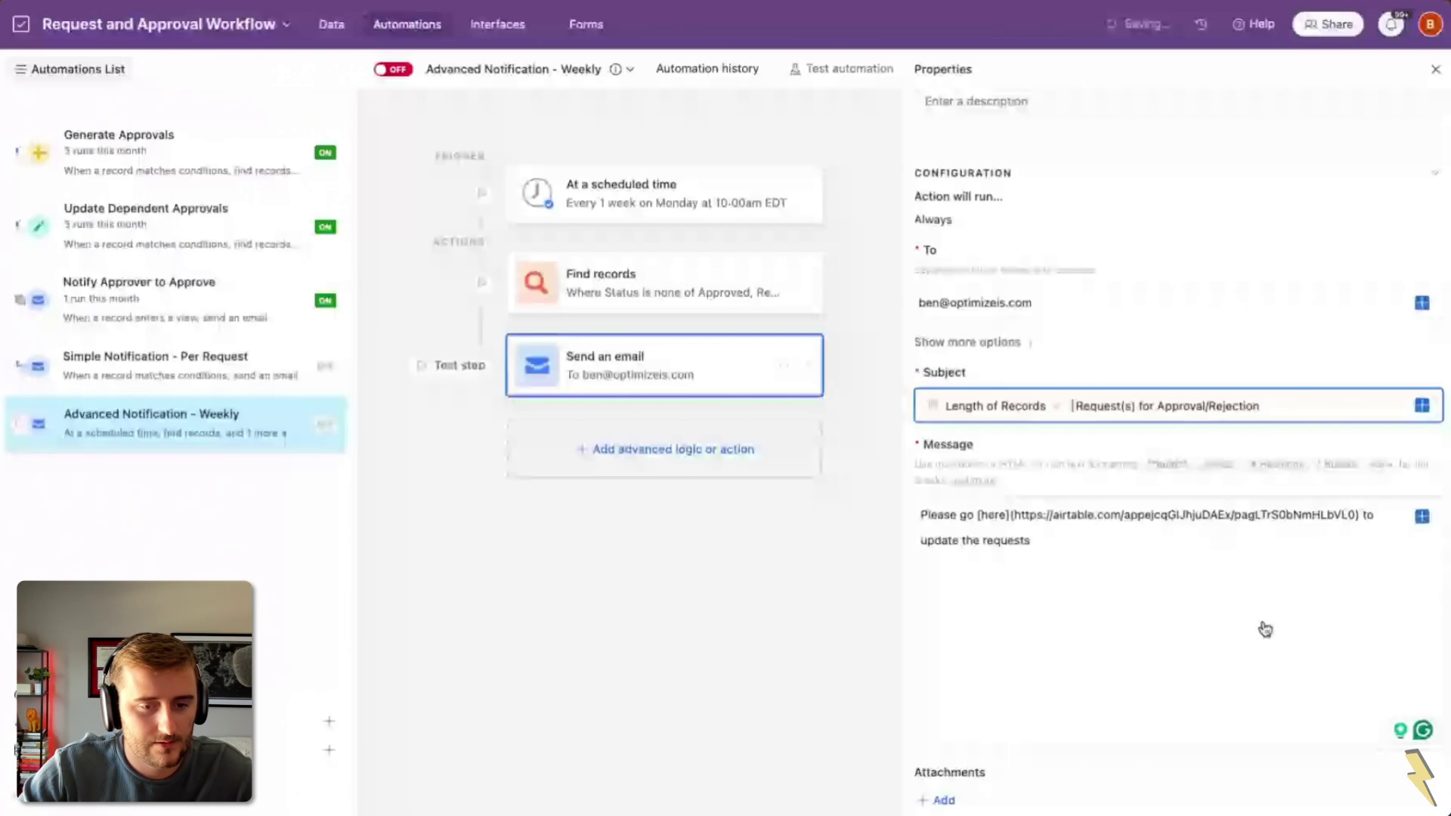
click(1109, 408)
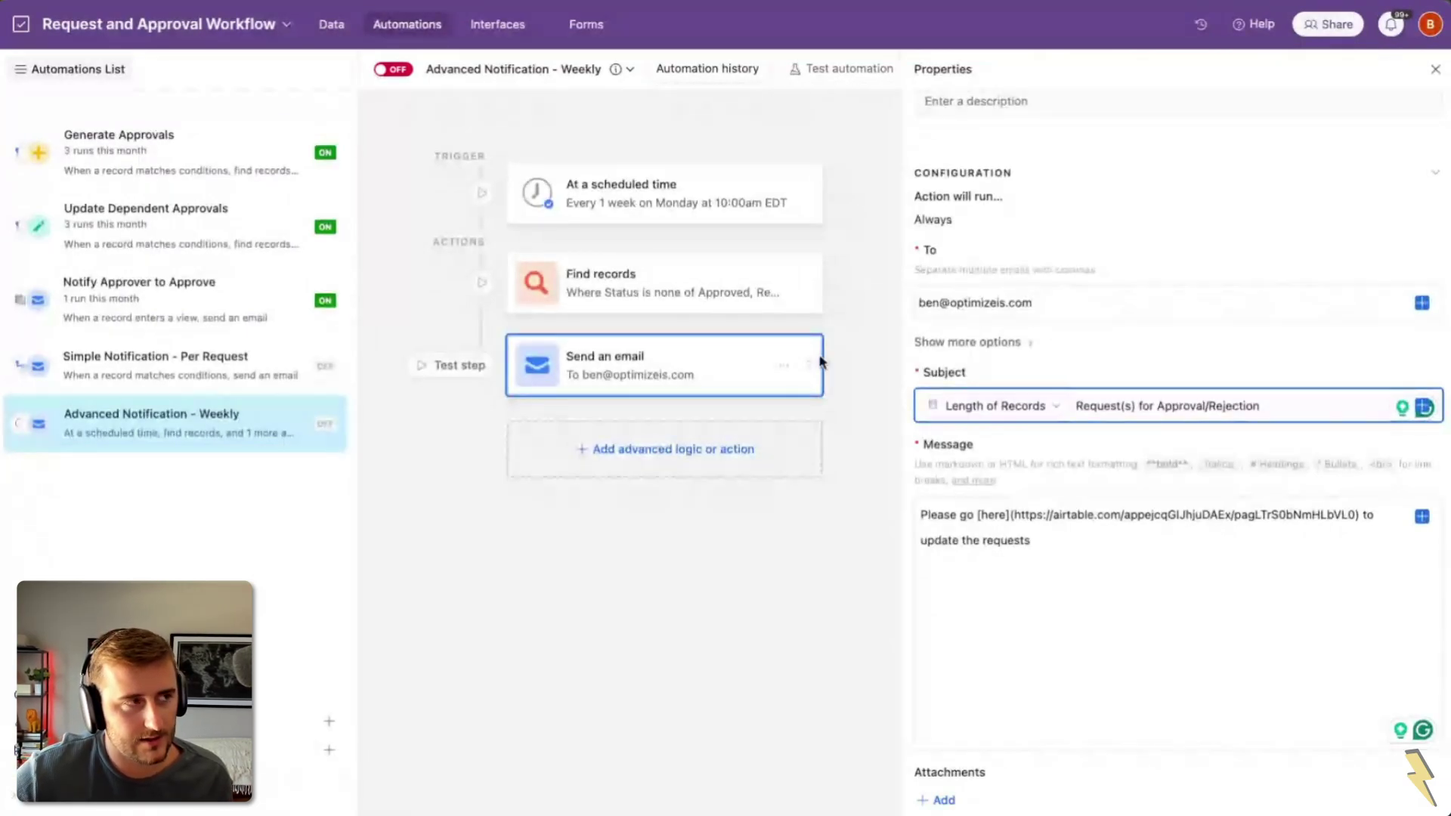
Step: Add a conditional logic group checking that Length of Records from Find records is greater than 0
click(721, 446)
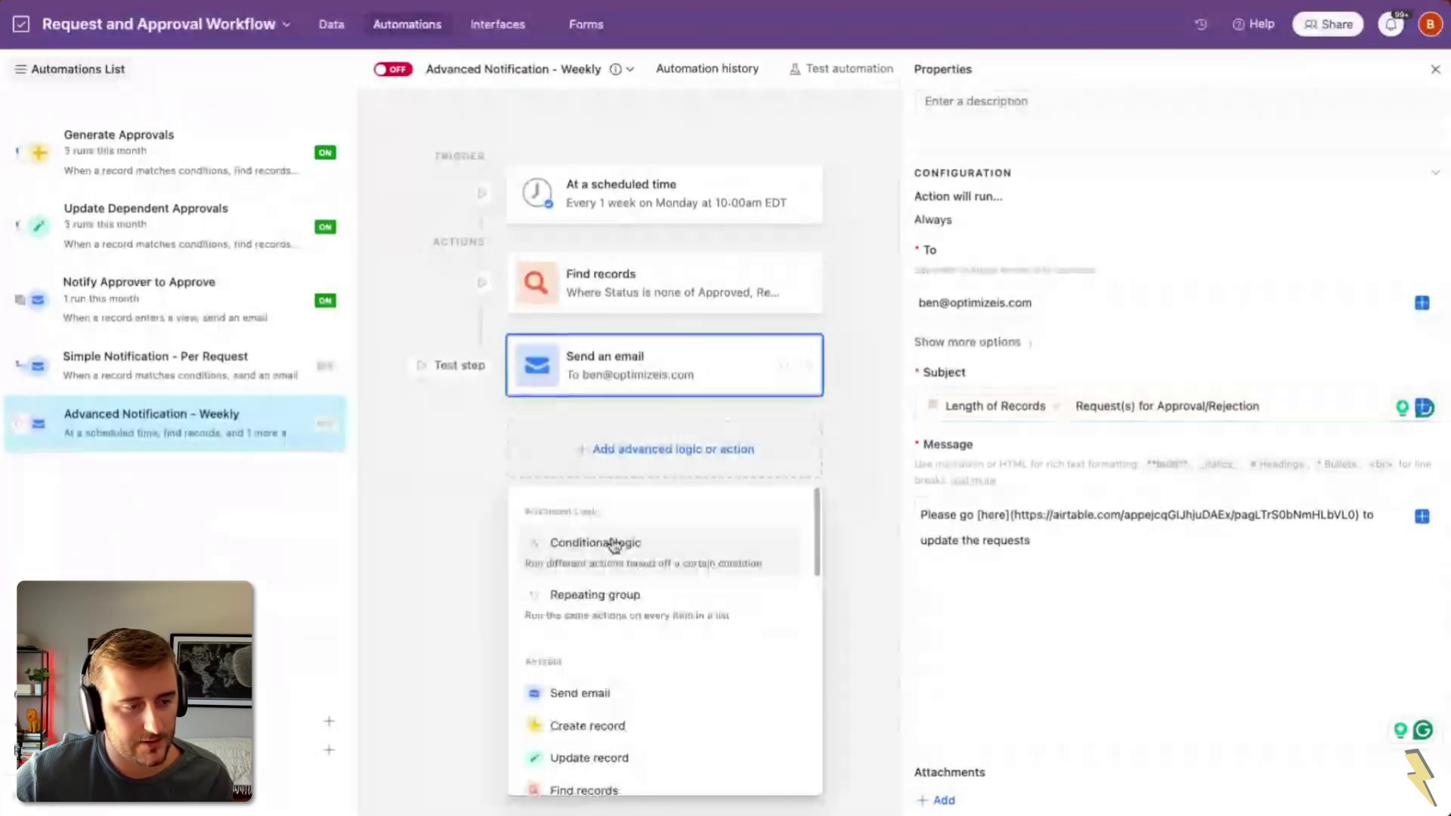
click(615, 544)
click(862, 311)
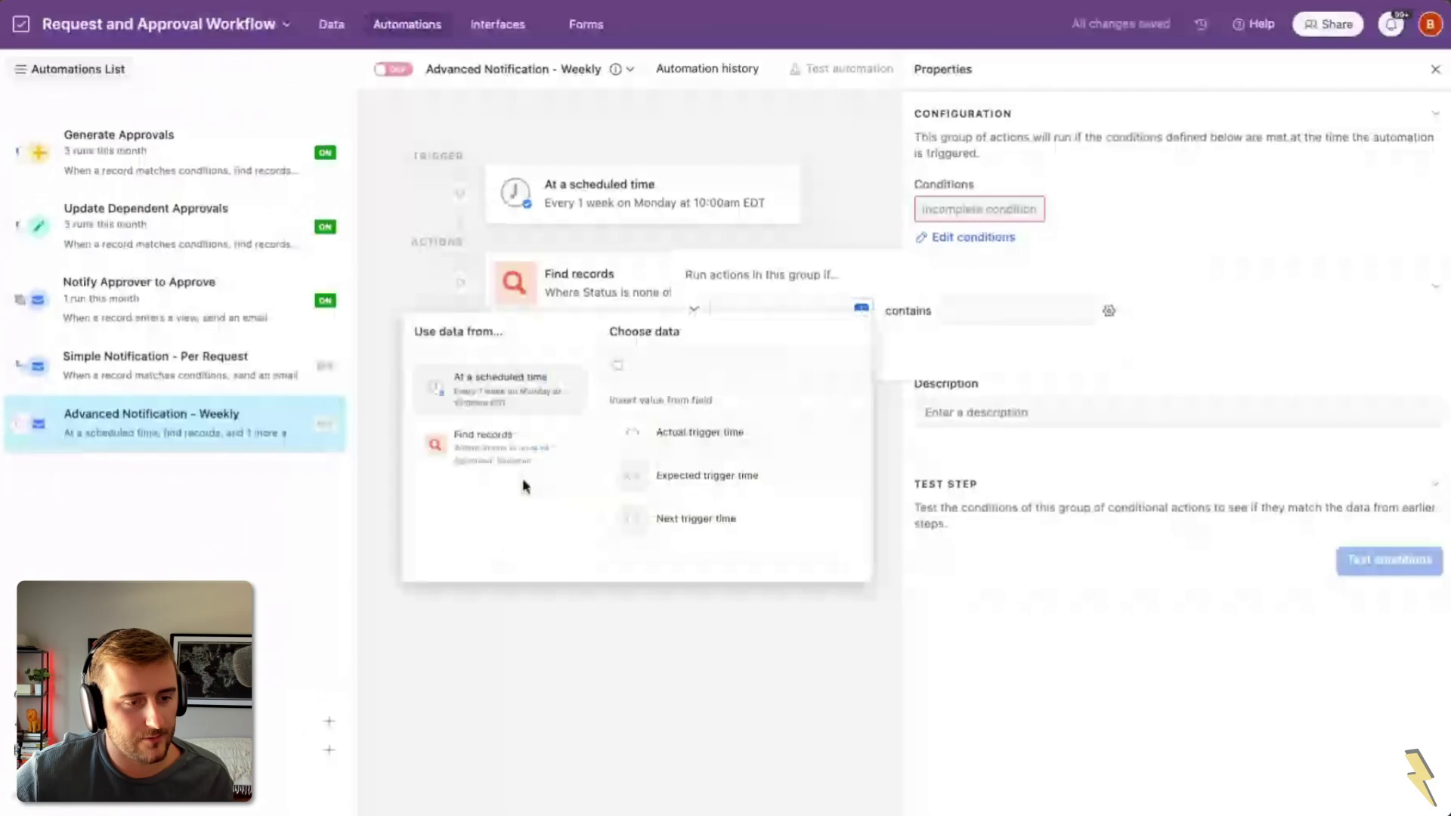
click(521, 449)
click(672, 522)
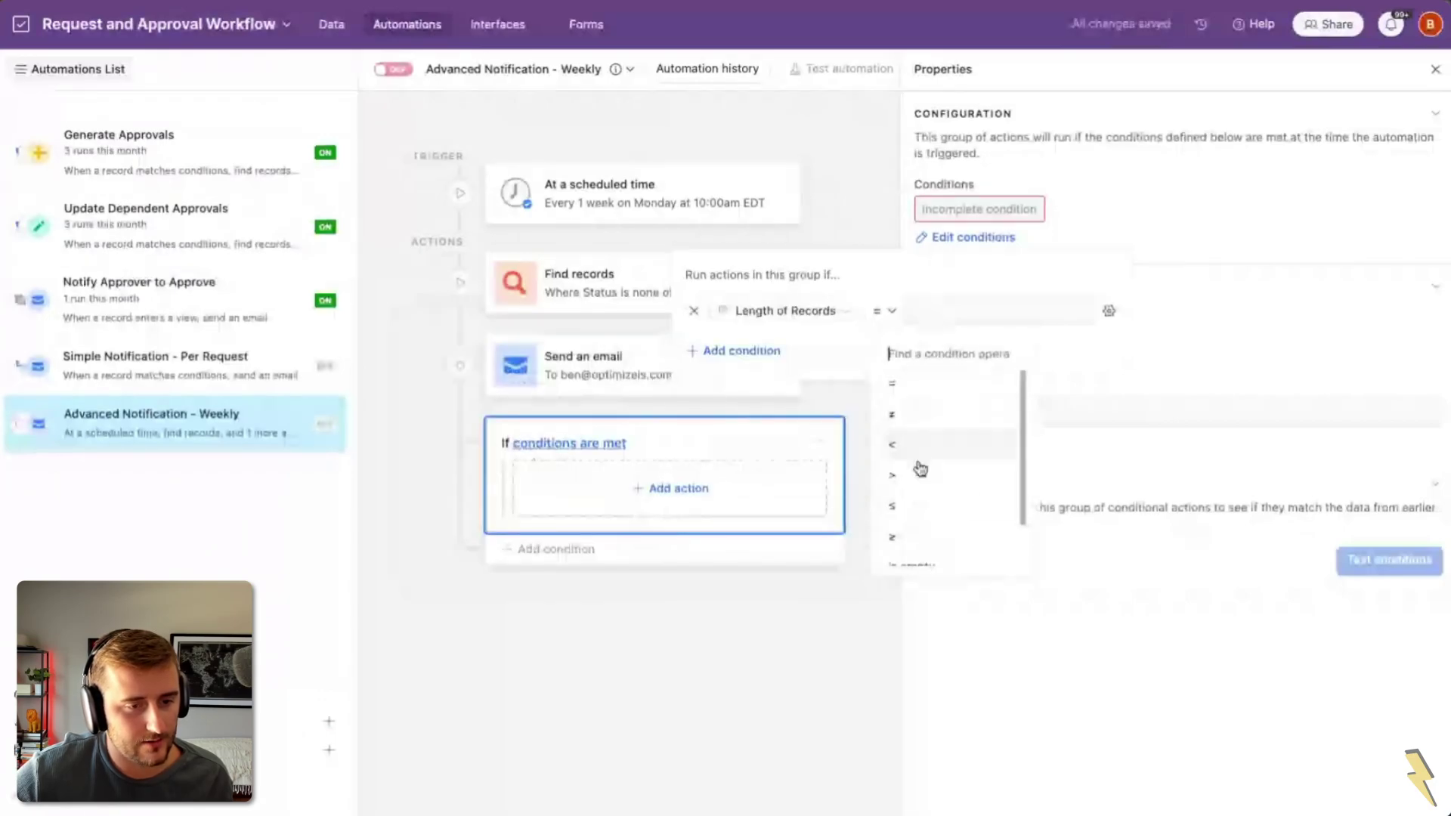
click(920, 472)
click(931, 316)
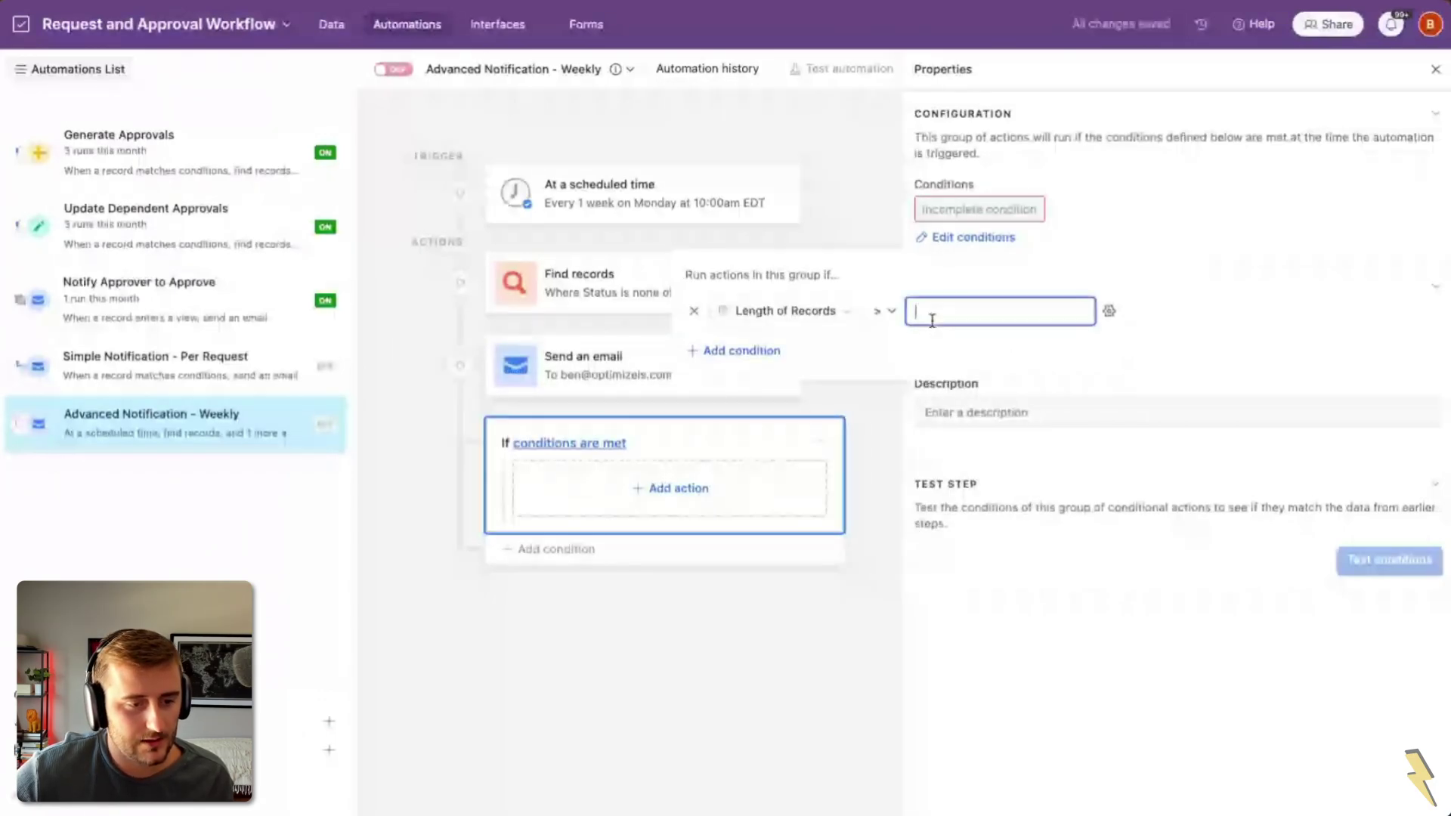
text(0)
click(884, 416)
Step: Move the Send an email step inside the condition group and review its settings
drag(786, 365, 793, 469)
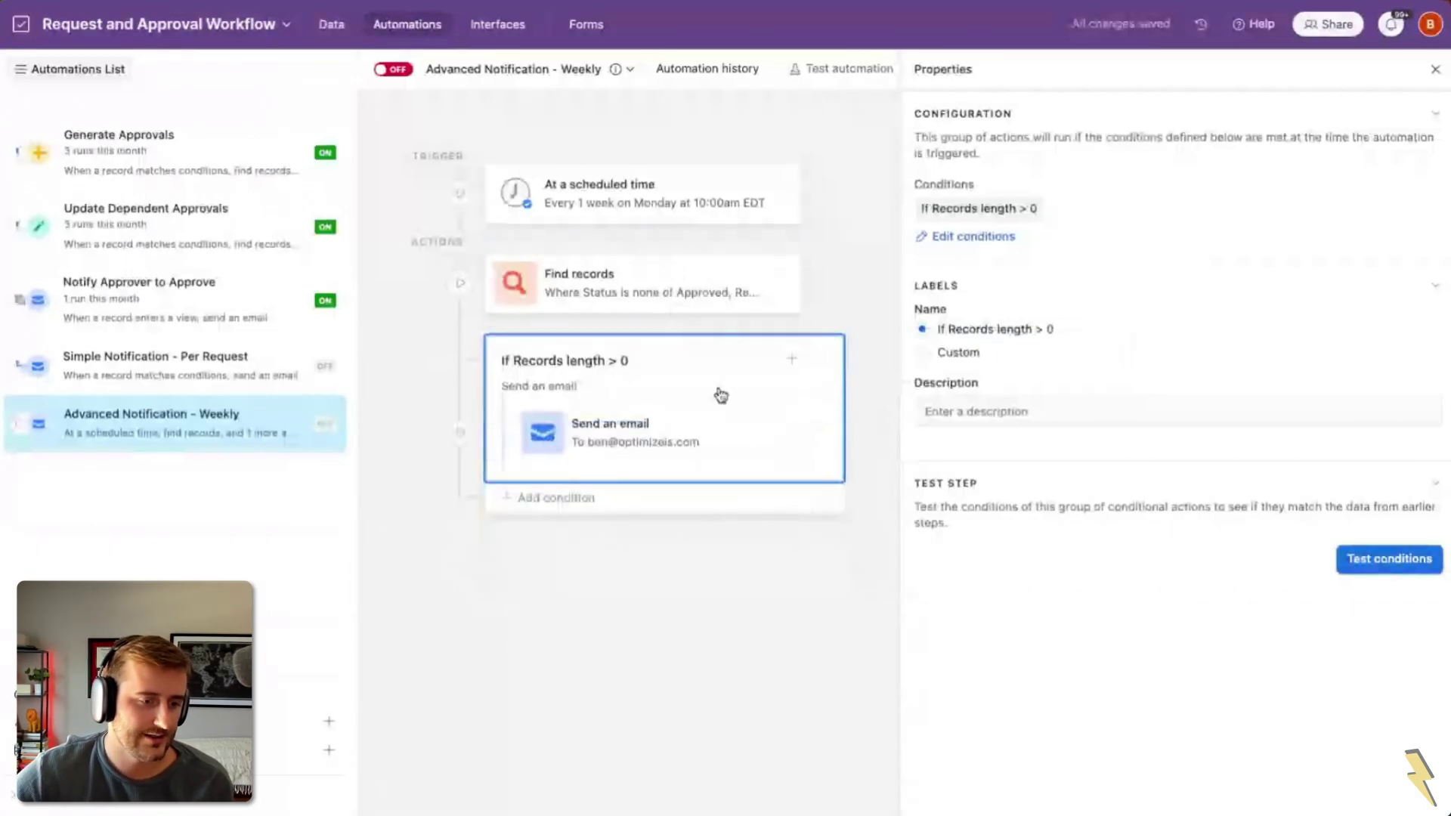
click(615, 424)
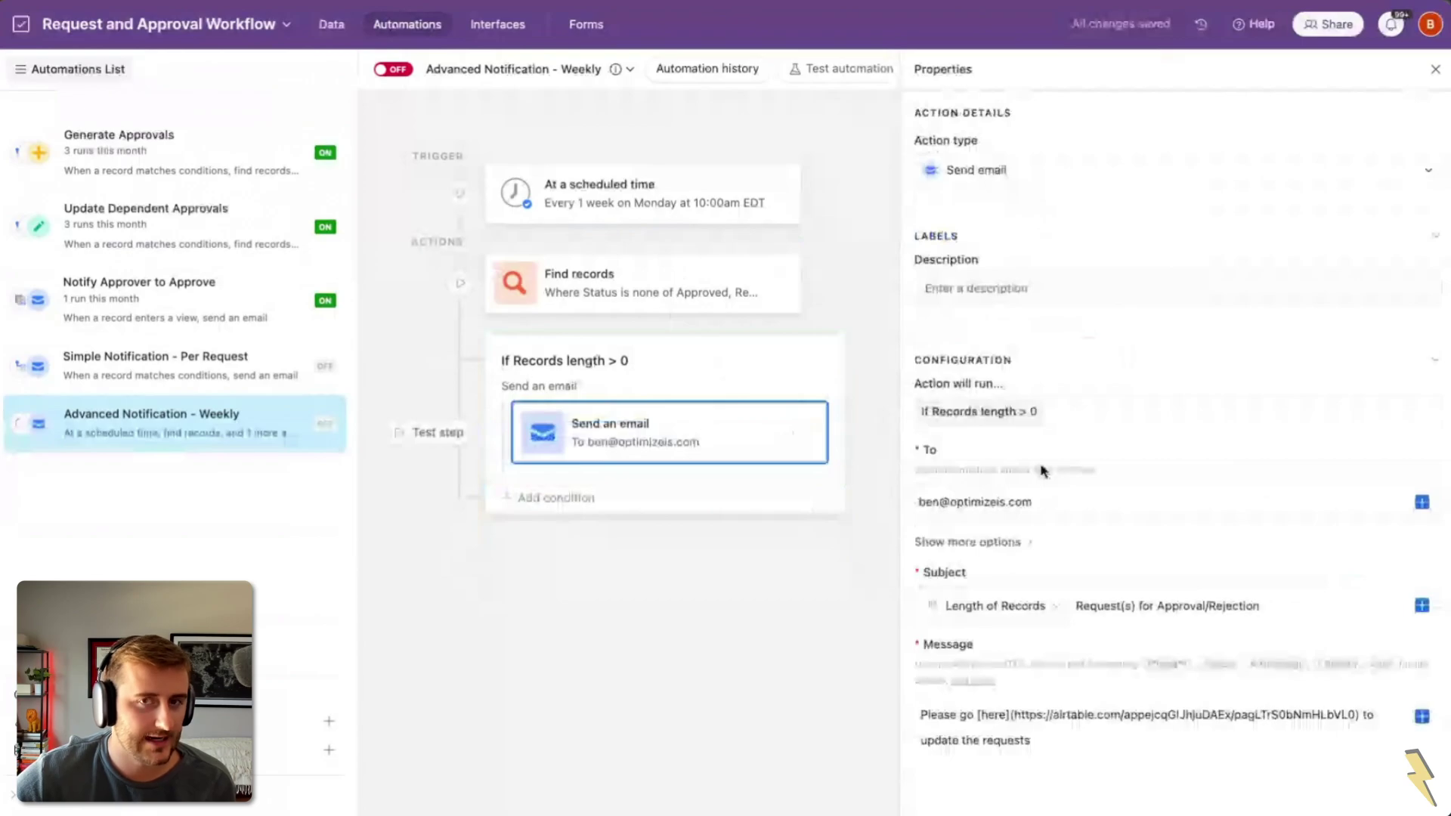
scroll(1139, 537, down, 1)
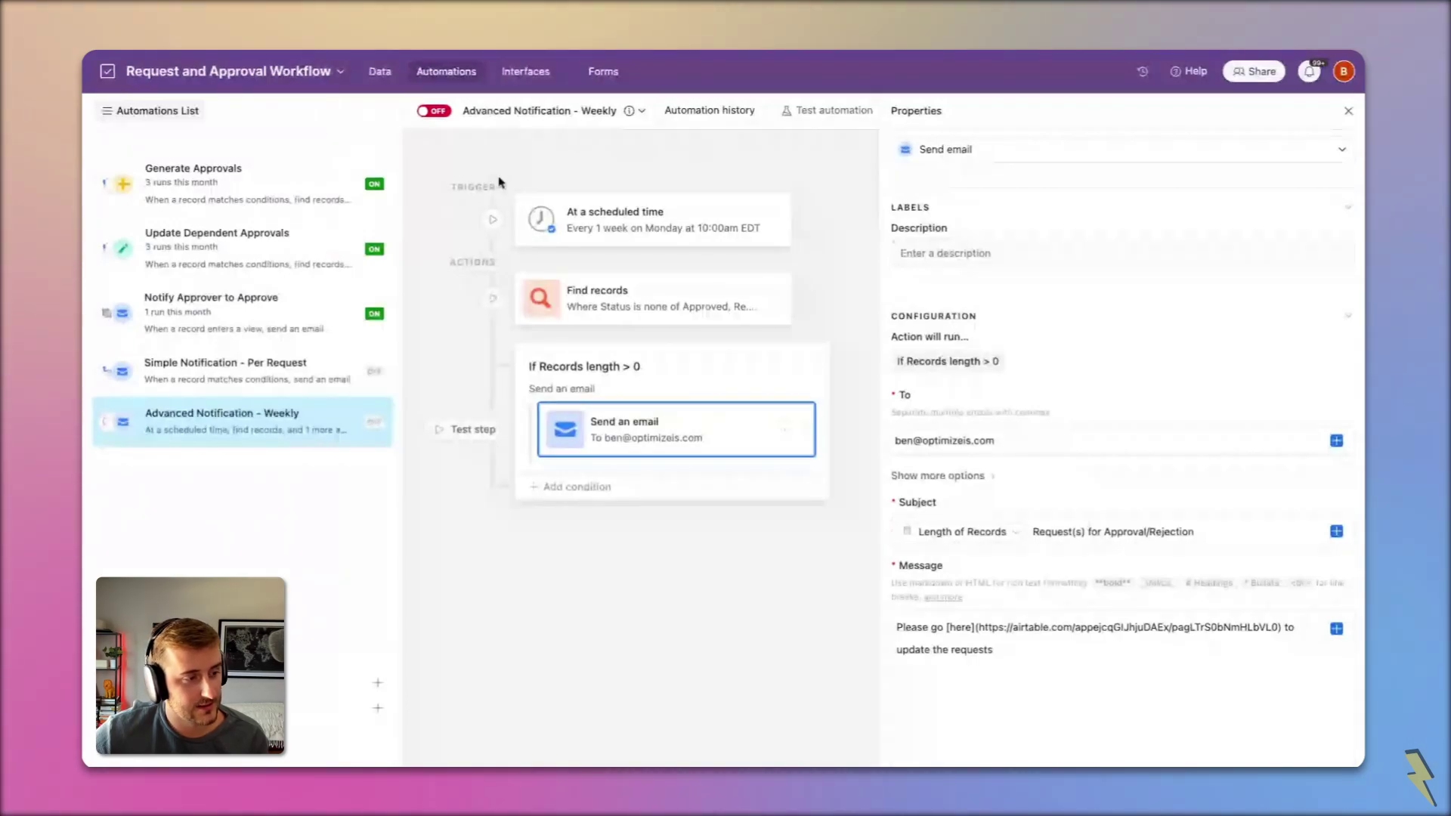
Step: Go from Requests (Simple) through Approvals and its kanban to Approval Review, showing pending APP-013
click(538, 76)
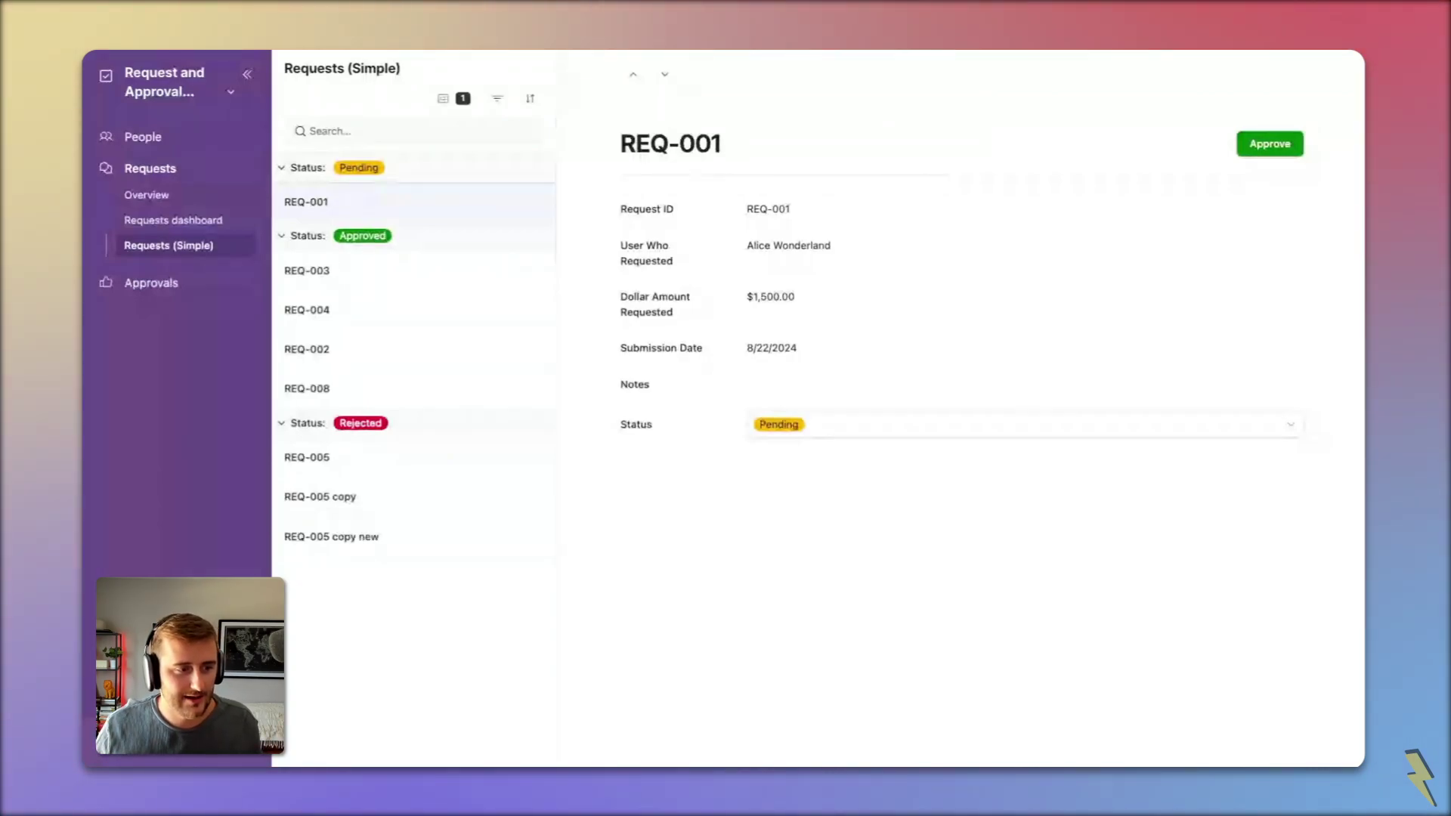
click(173, 285)
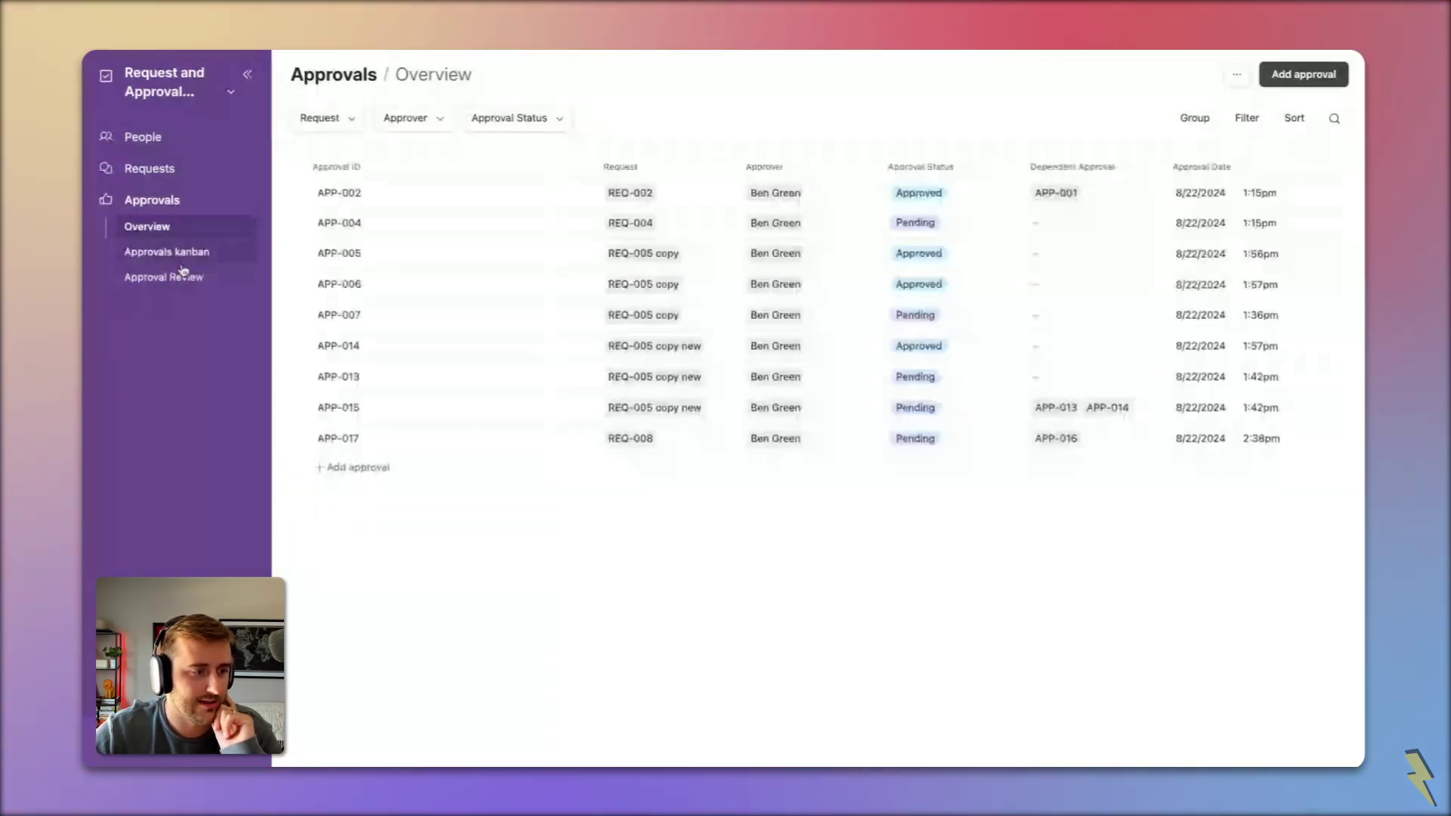
click(185, 257)
click(191, 278)
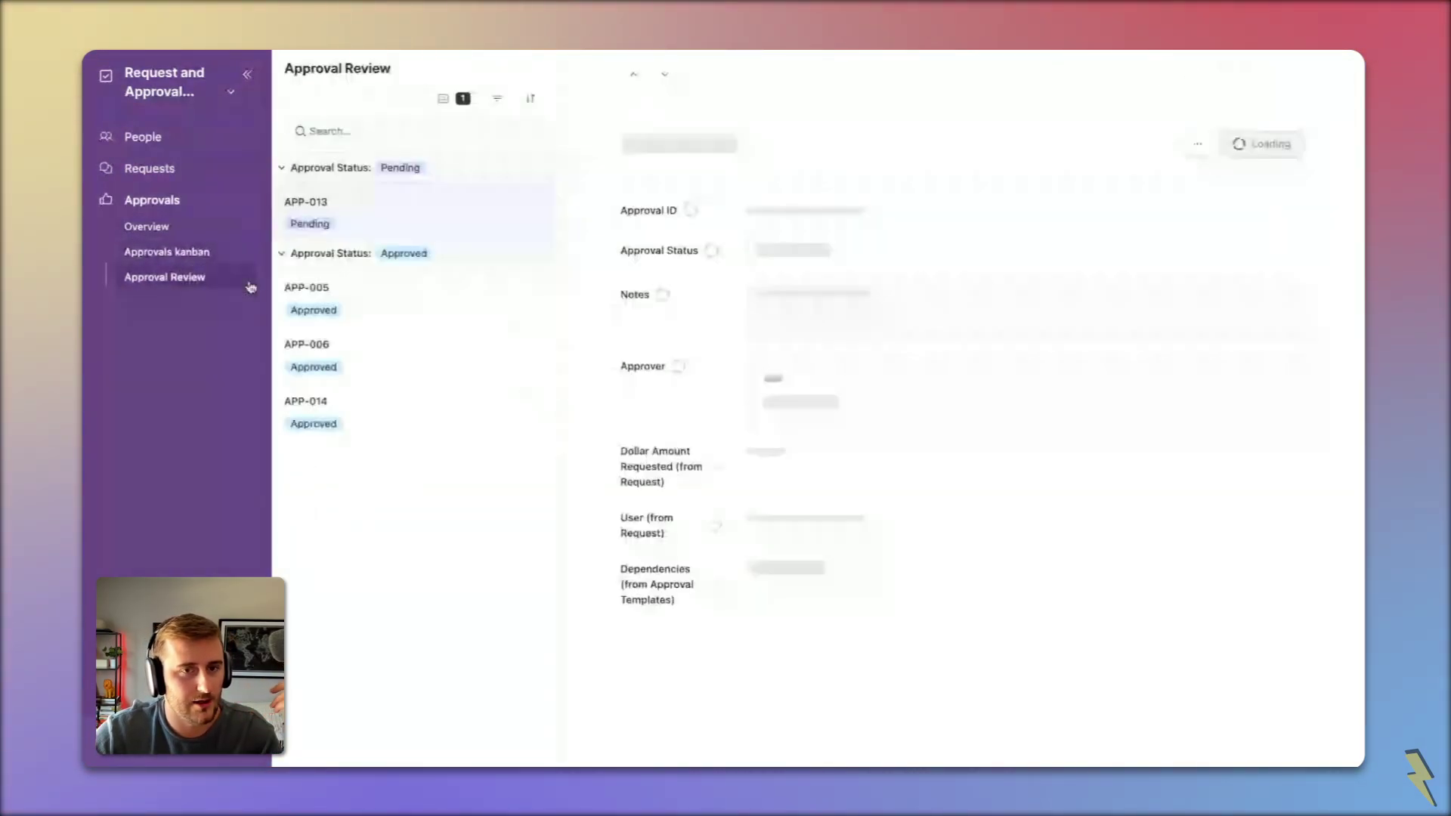